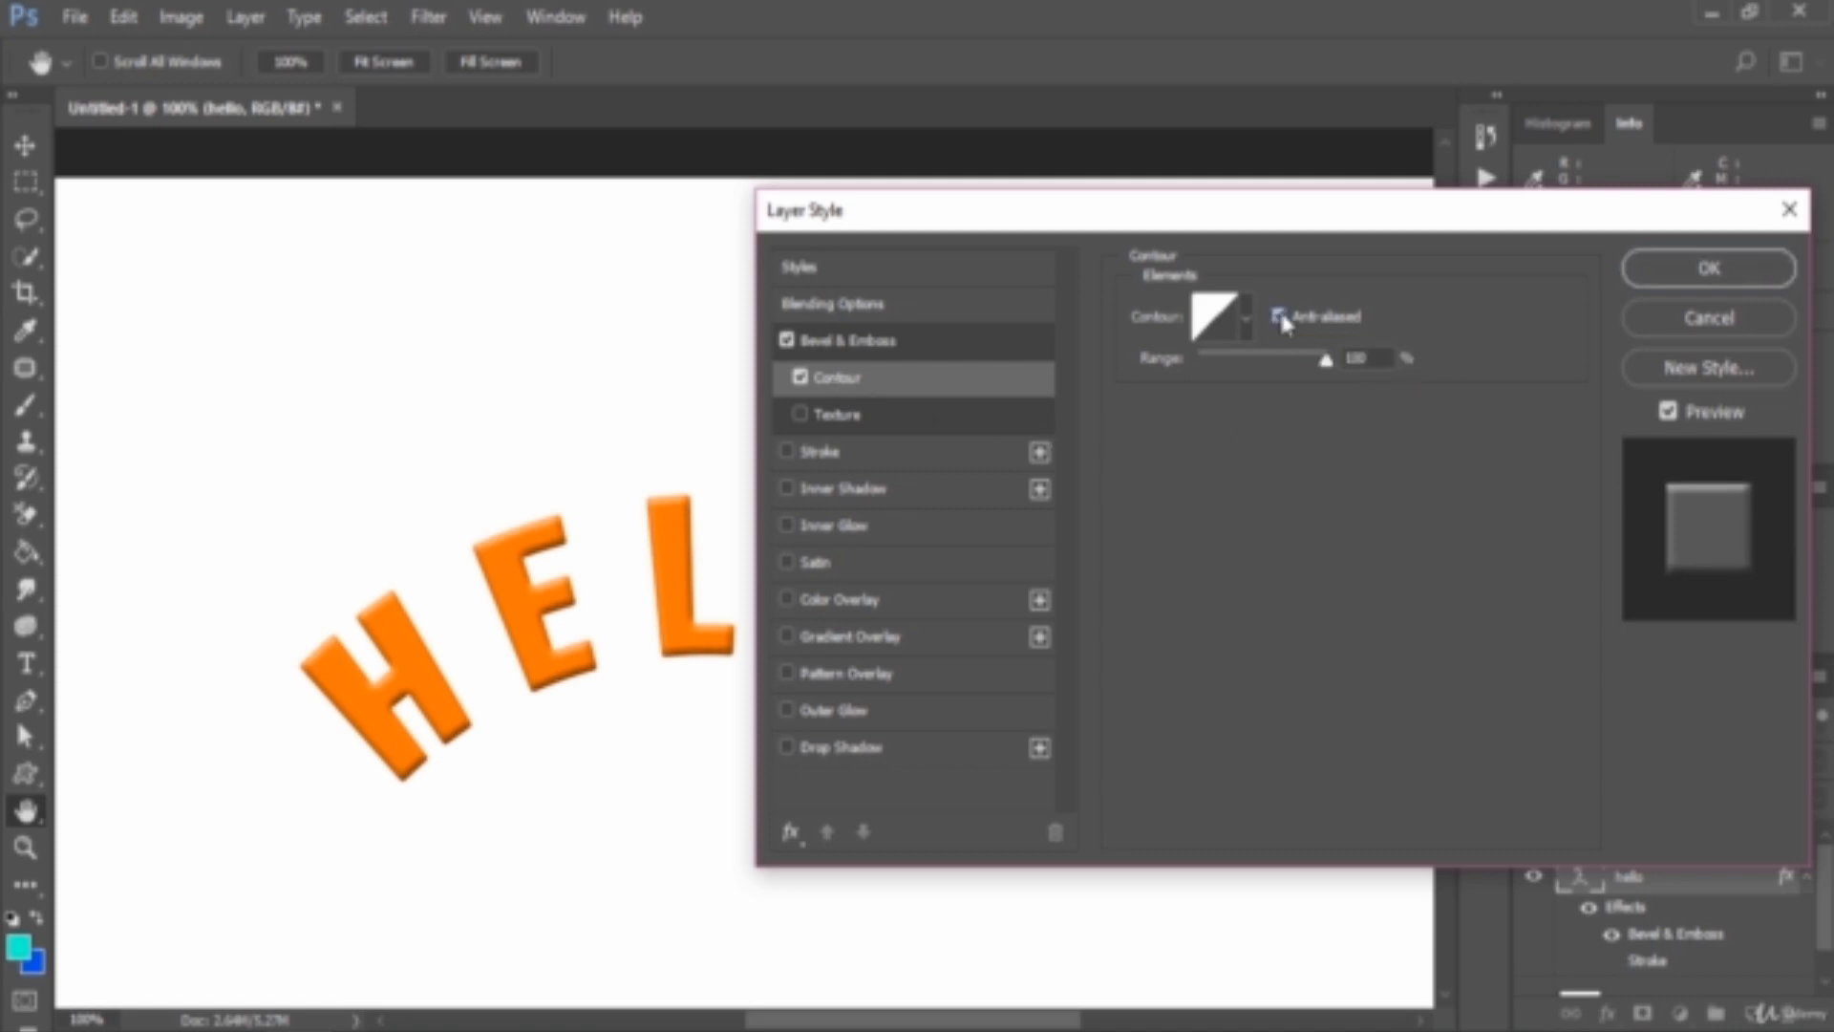
Try the Cone - Asymmetrical contour on the bevel and restore the Linear contour.
mouse_move(1331, 368)
mouse_down()
mouse_move(1242, 369)
mouse_move(1342, 442)
mouse_up()
click(1245, 316)
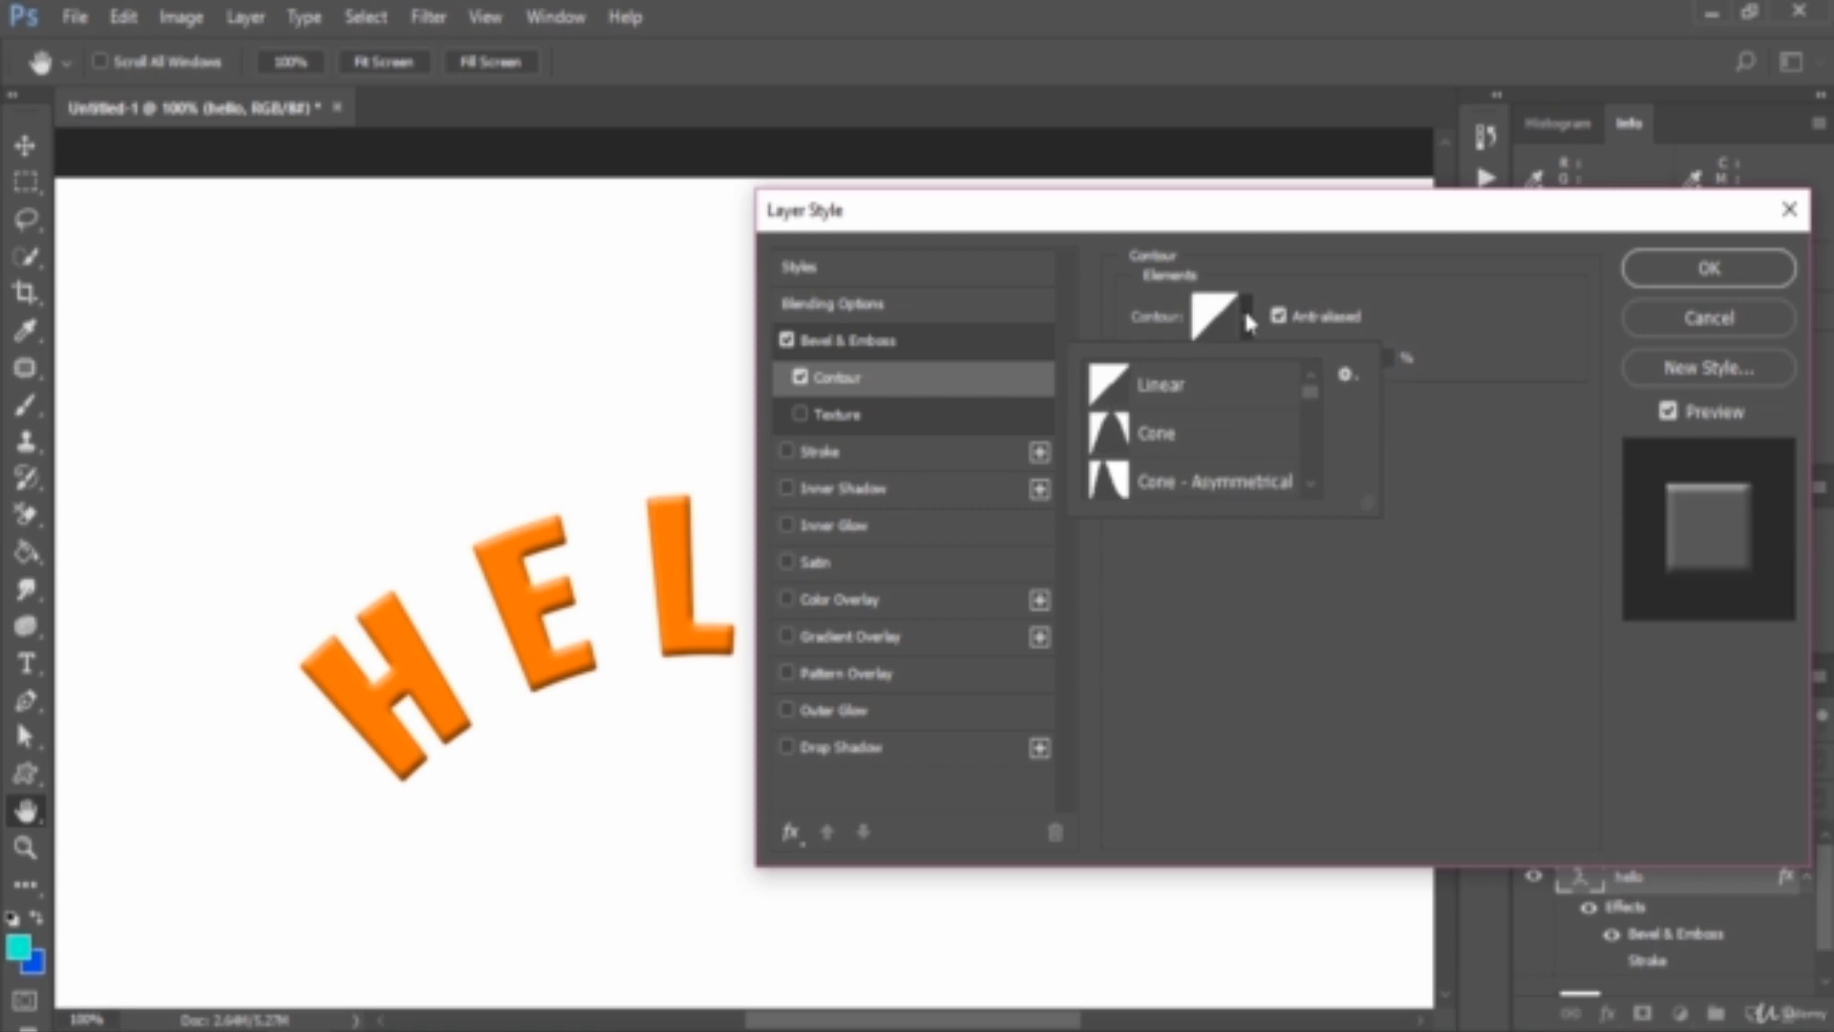
scroll(1231, 427, down, 1)
scroll(1228, 426, down, 1)
click(1213, 391)
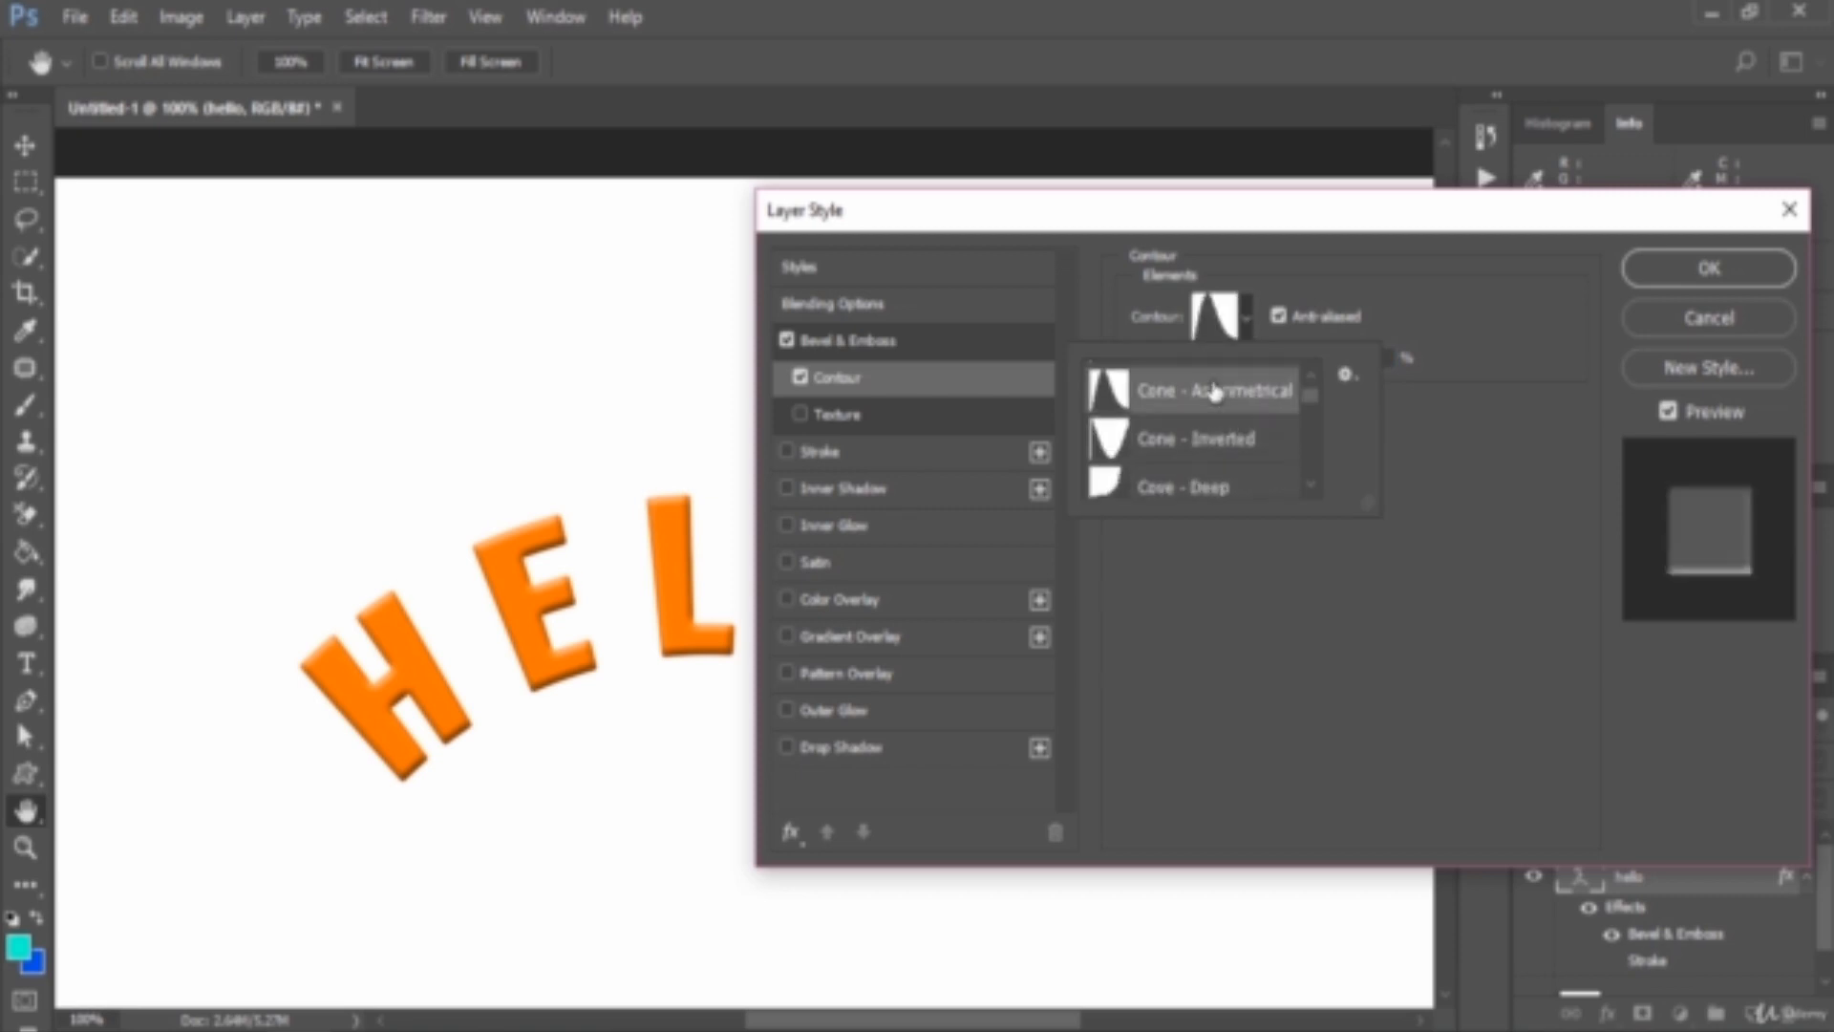
scroll(1237, 420, down, 2)
scroll(1236, 417, up, 3)
click(1244, 378)
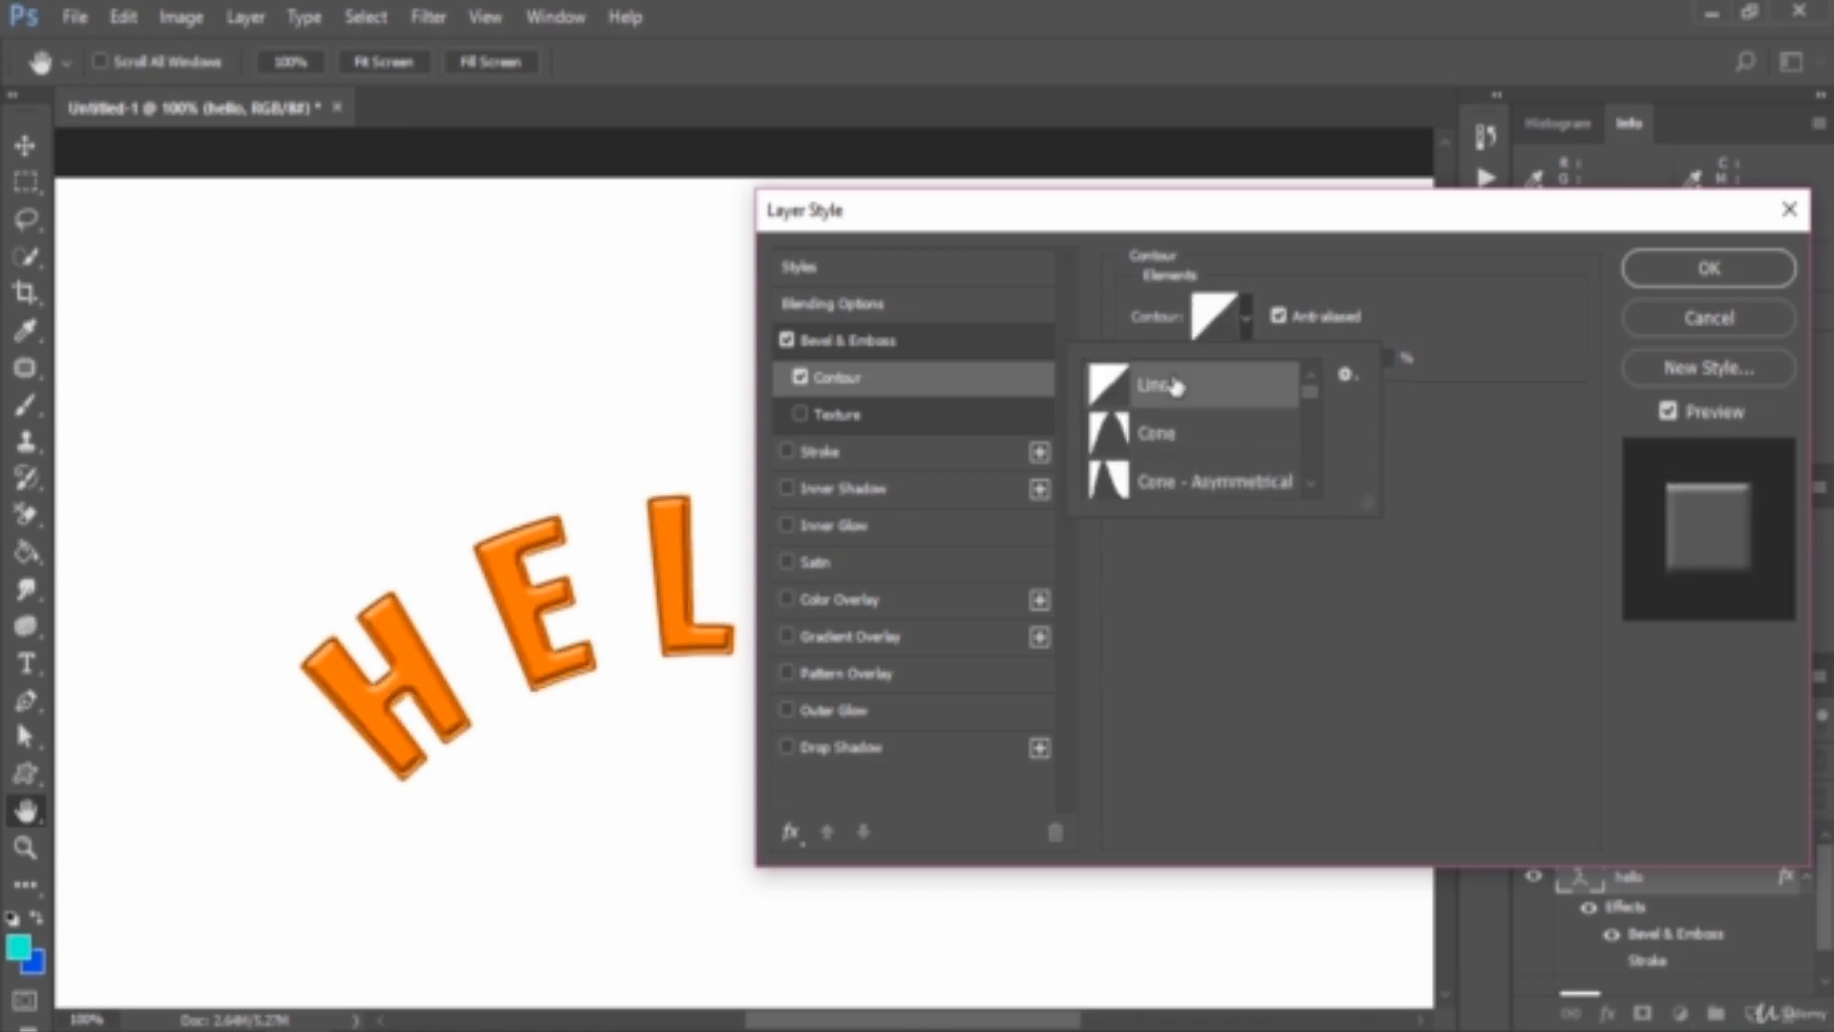
click(1475, 531)
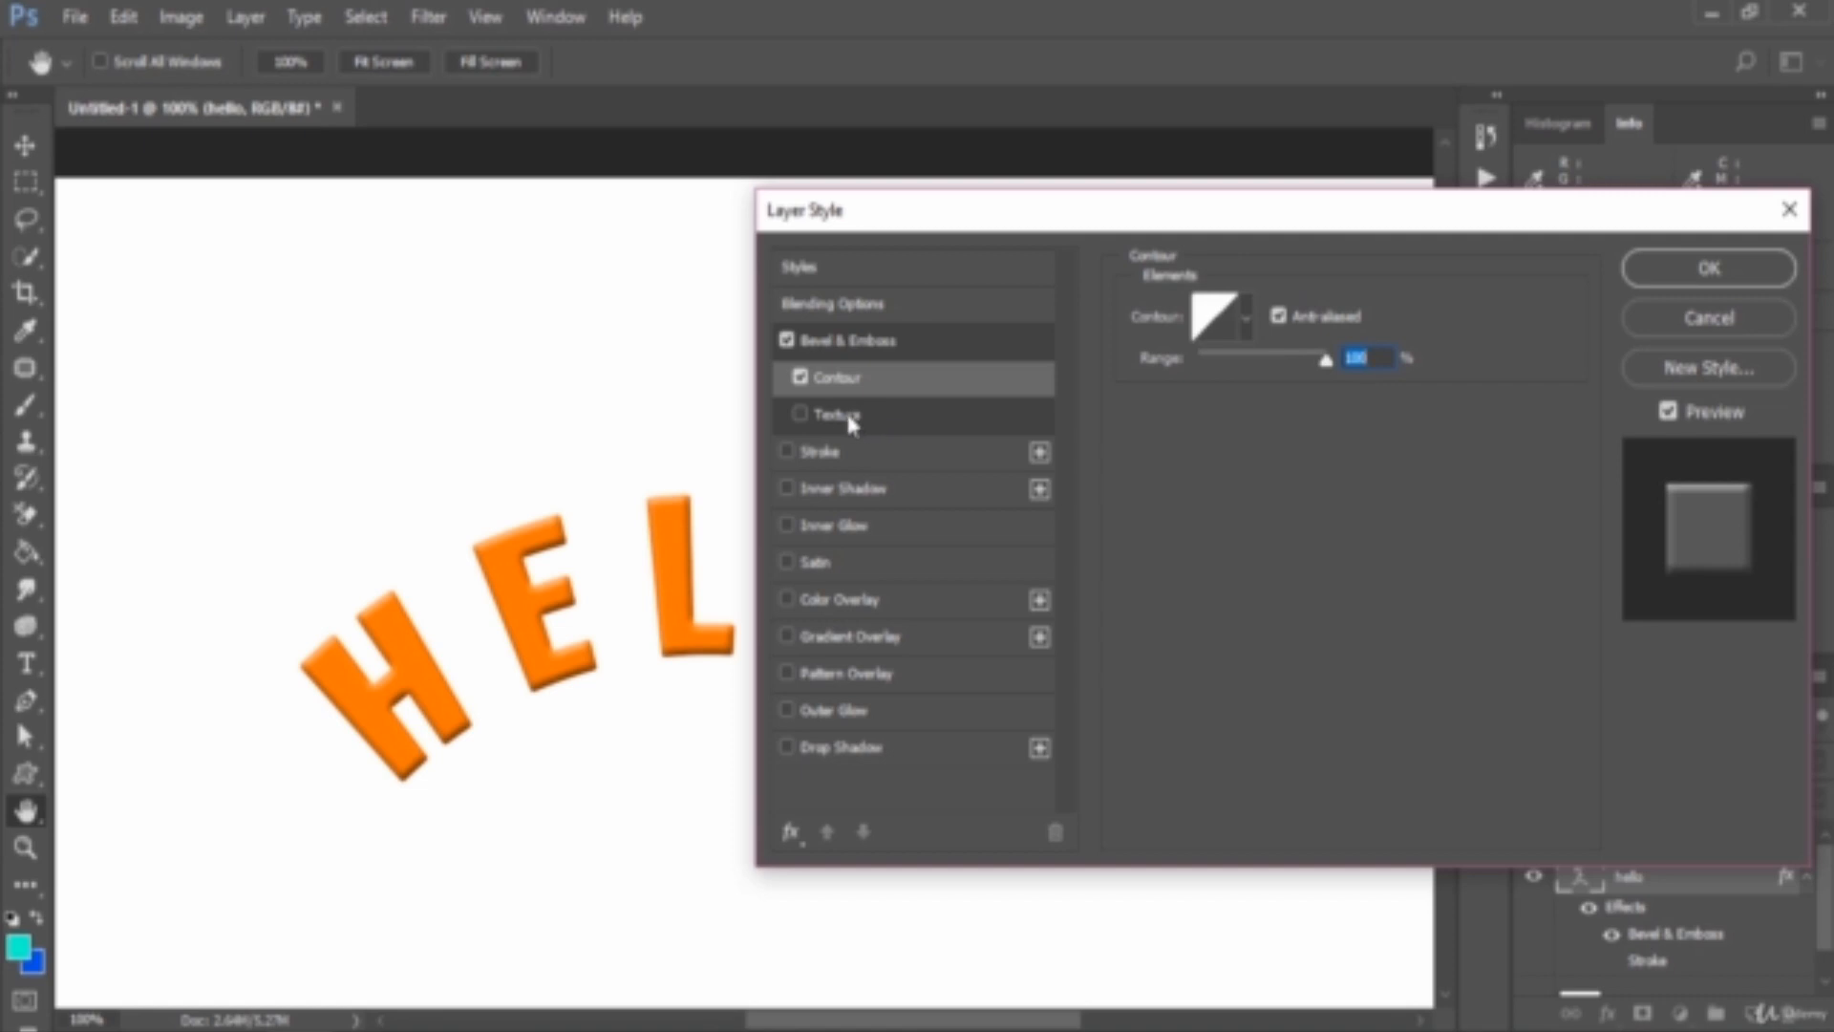
Enable Texture for the bevel on the hello text and apply the Canvas pattern.
click(848, 419)
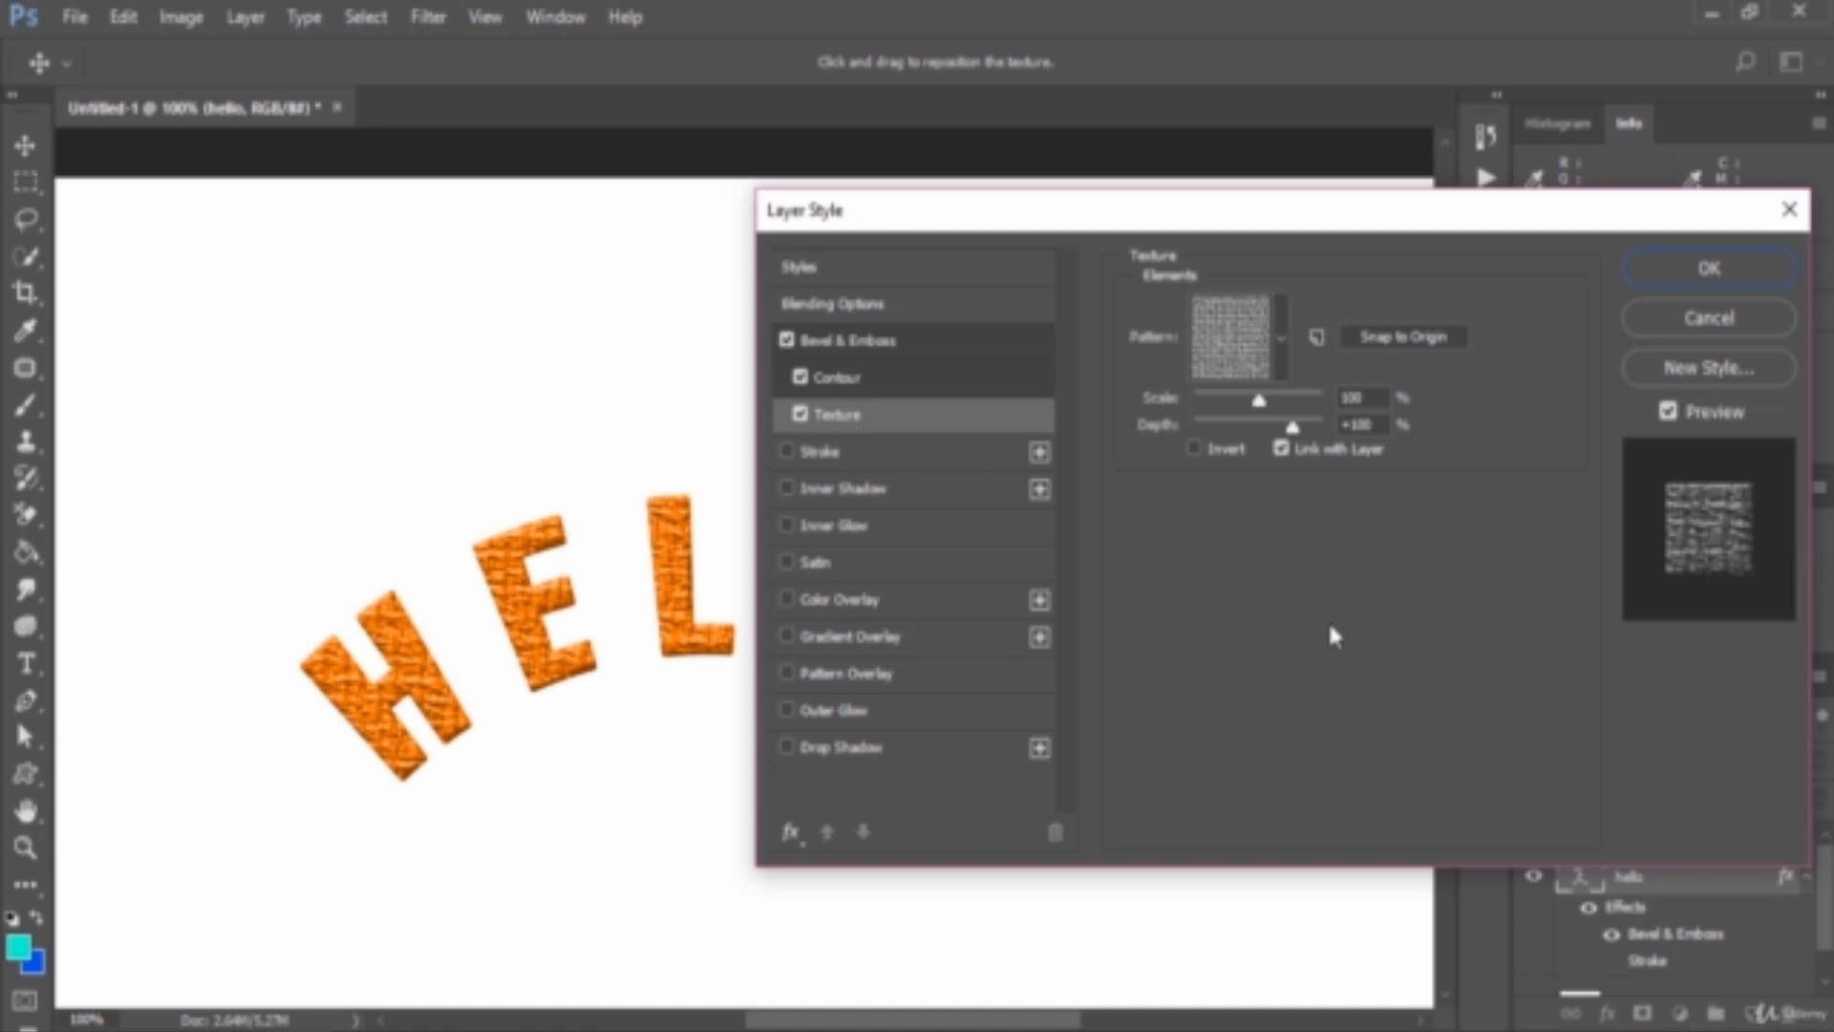
click(1280, 340)
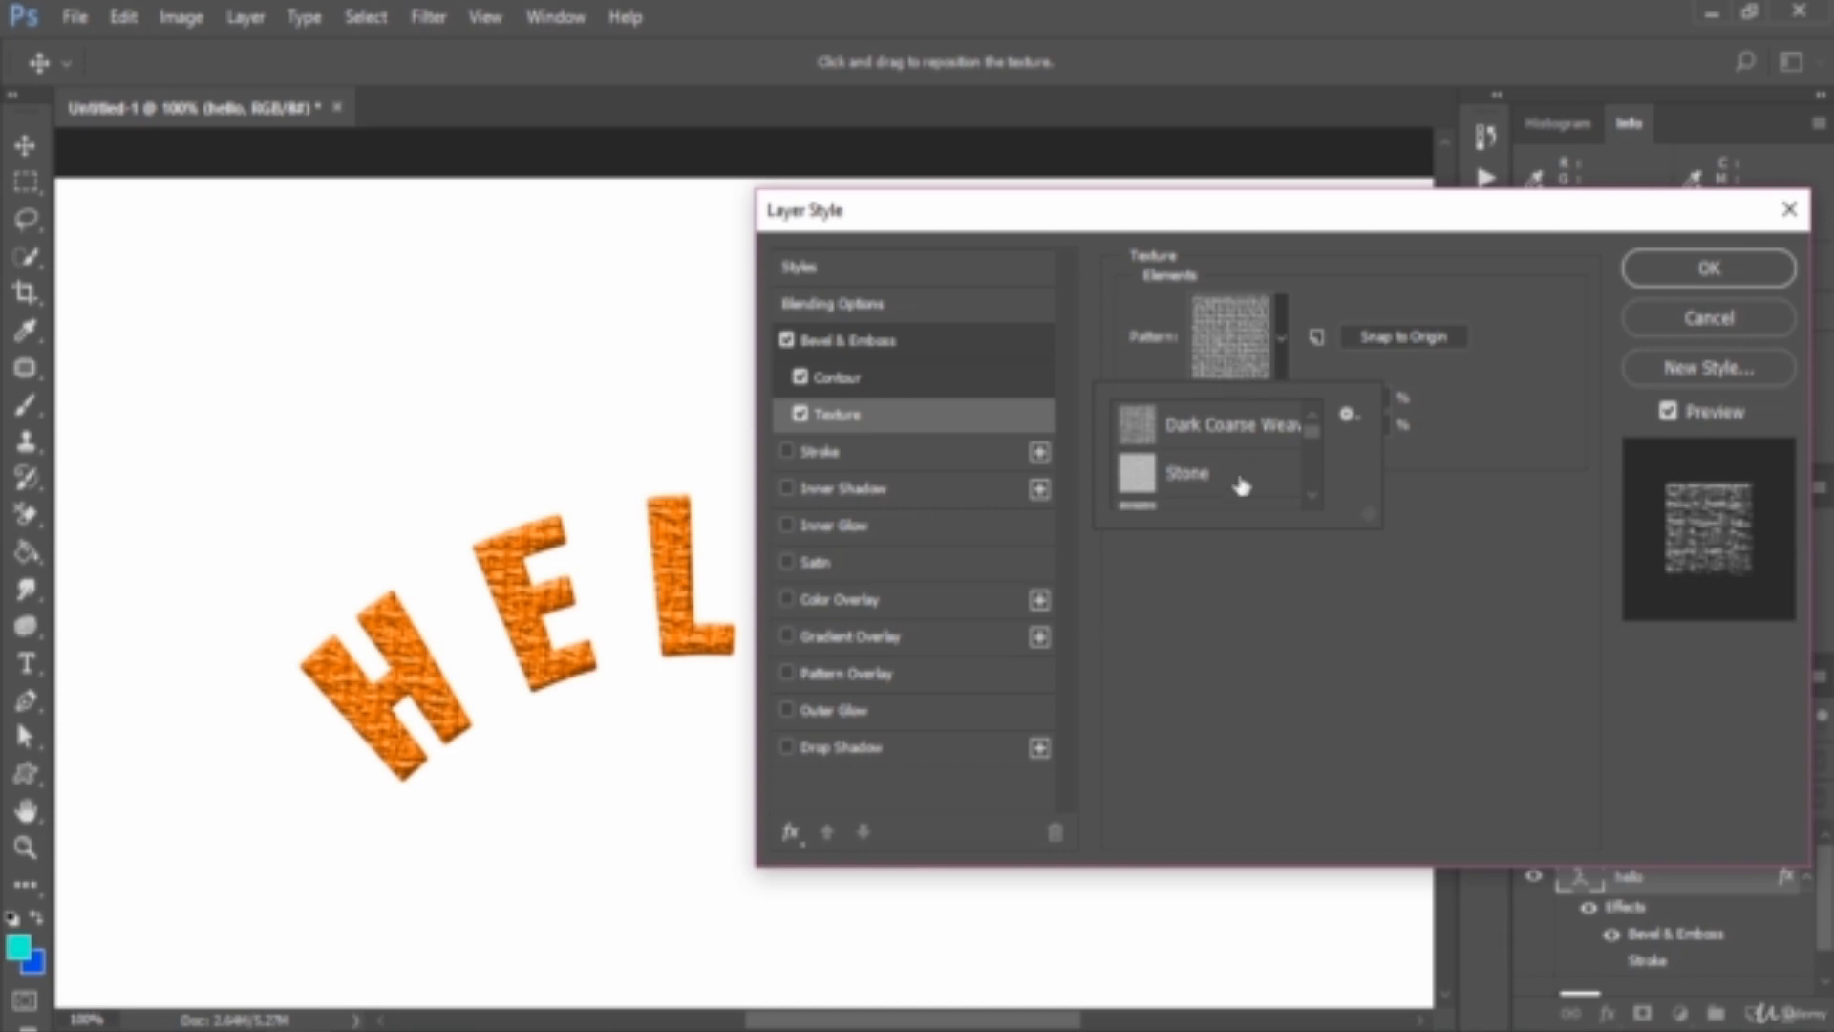
scroll(1227, 460, down, 1)
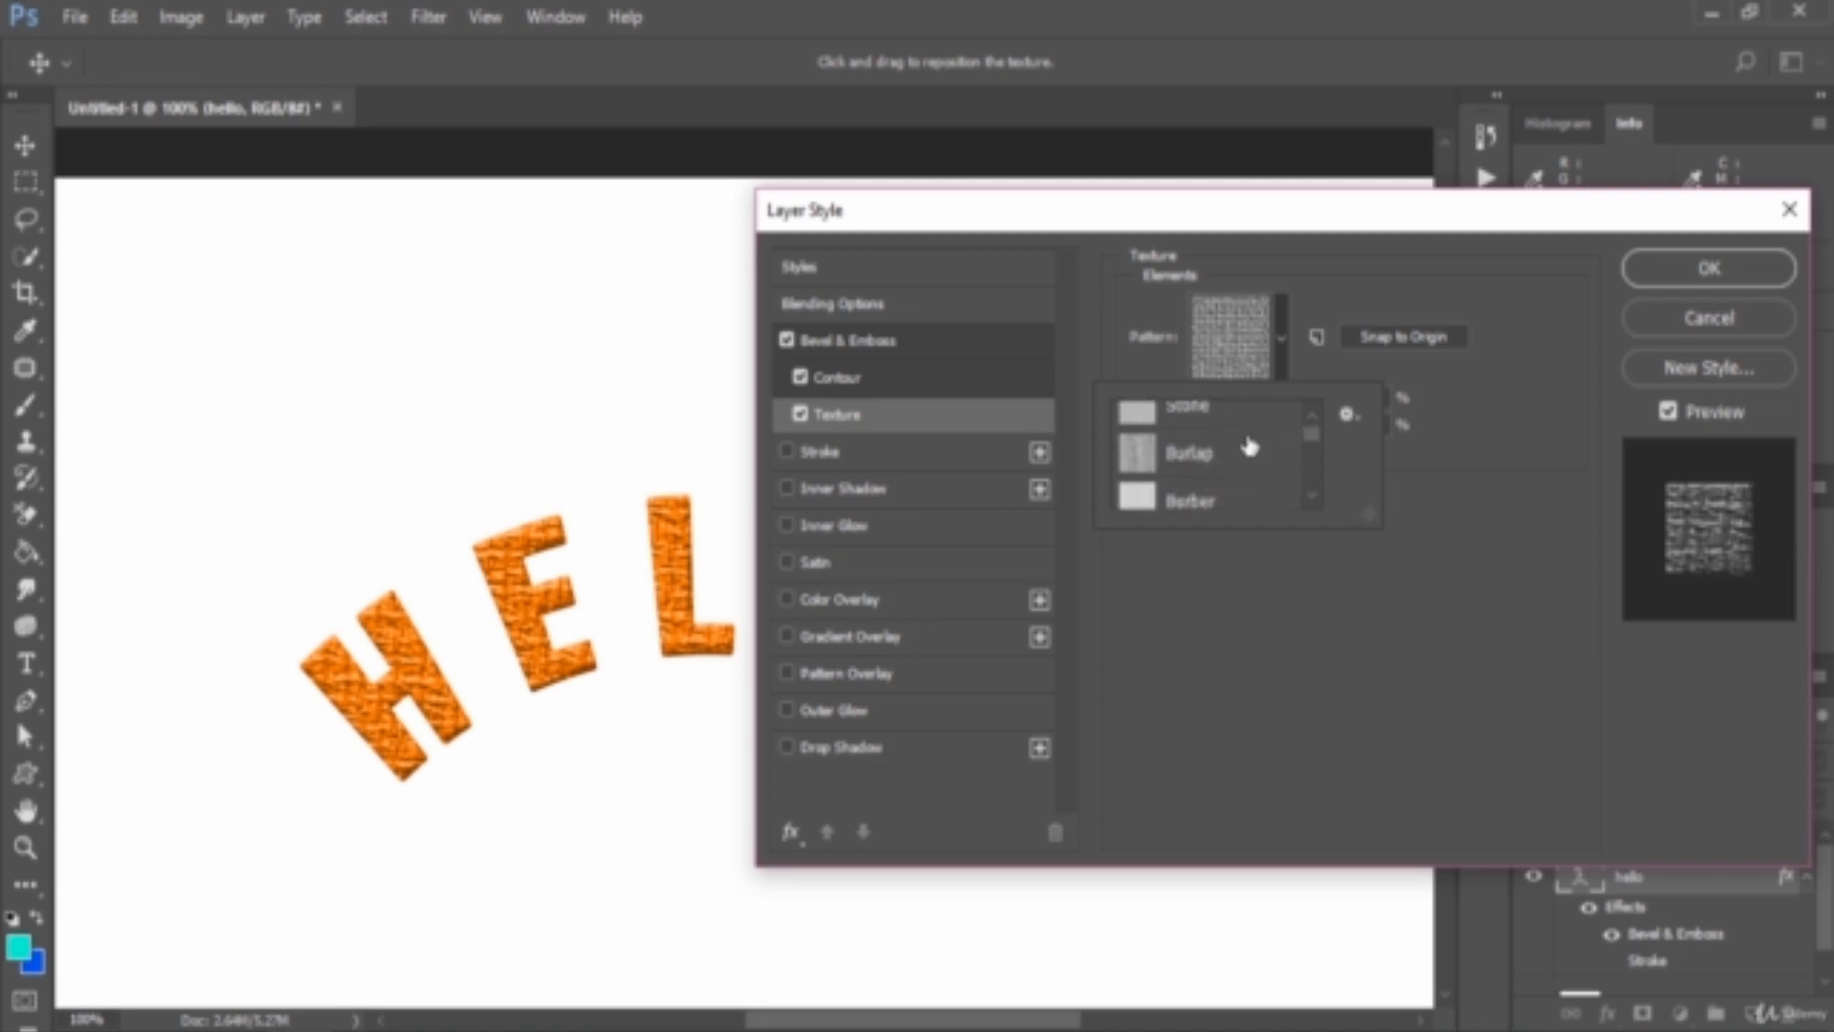
click(1347, 415)
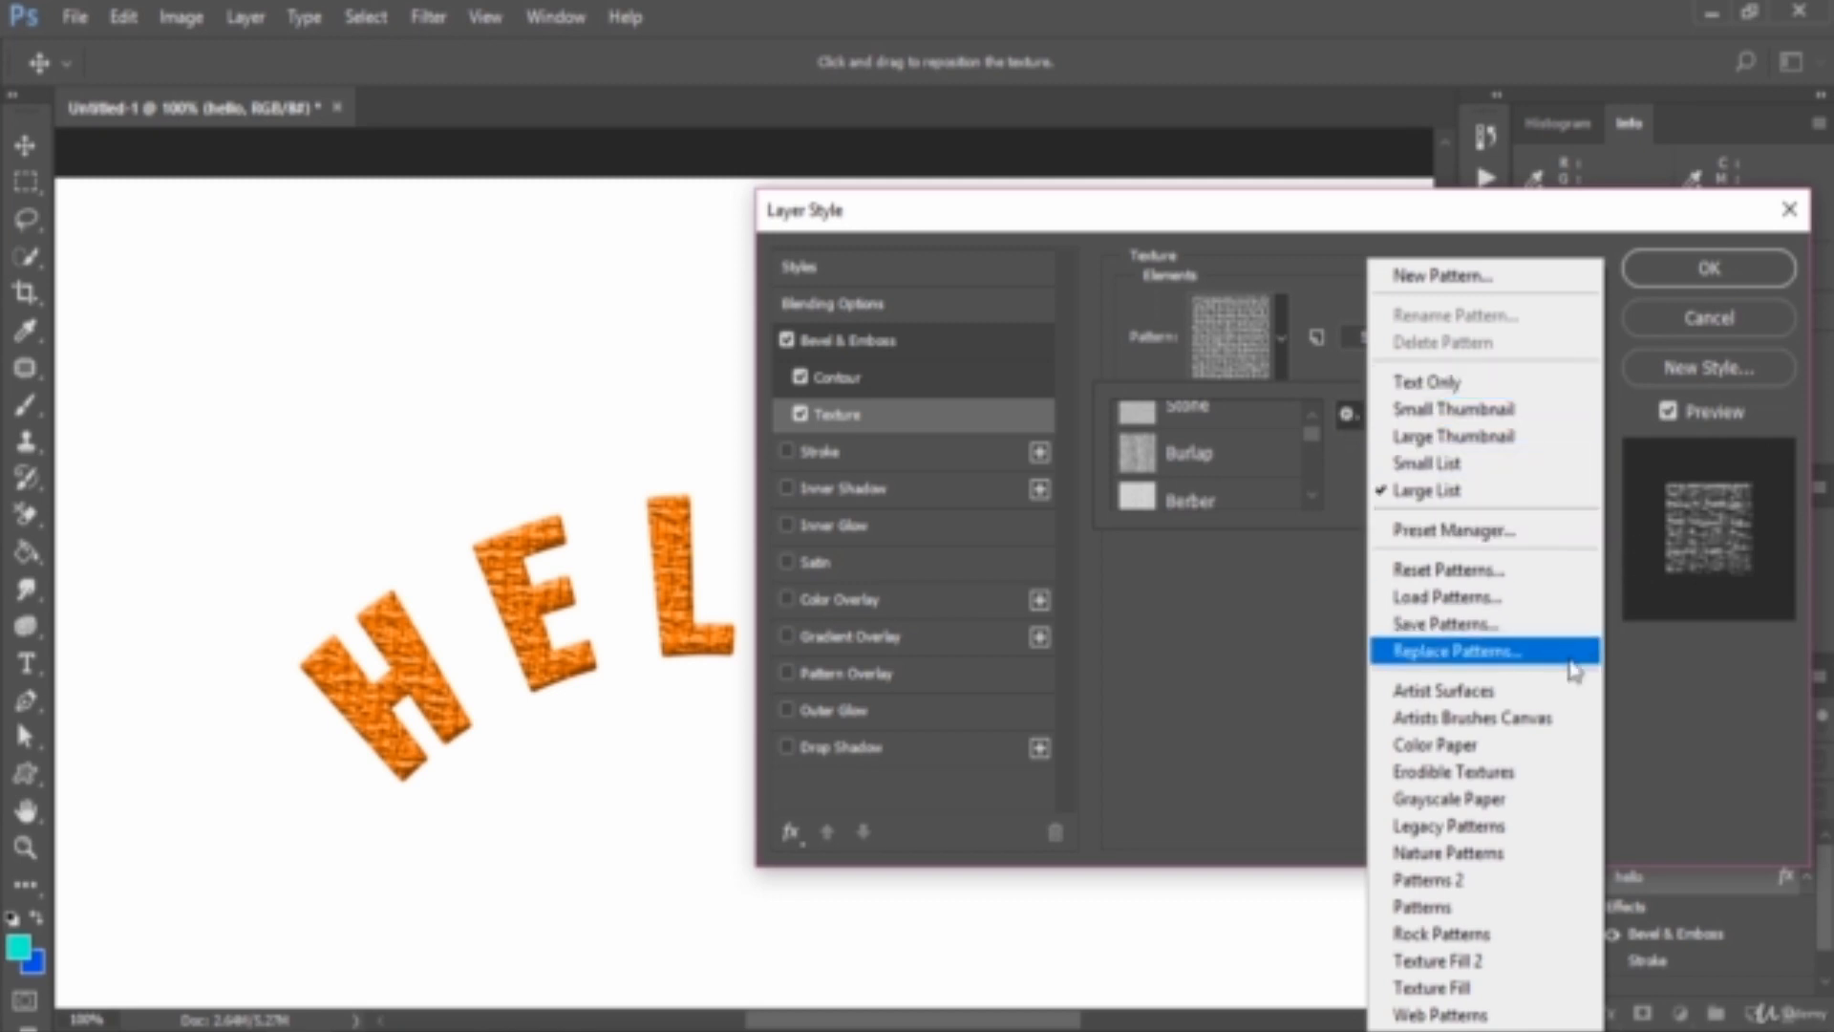
click(1506, 606)
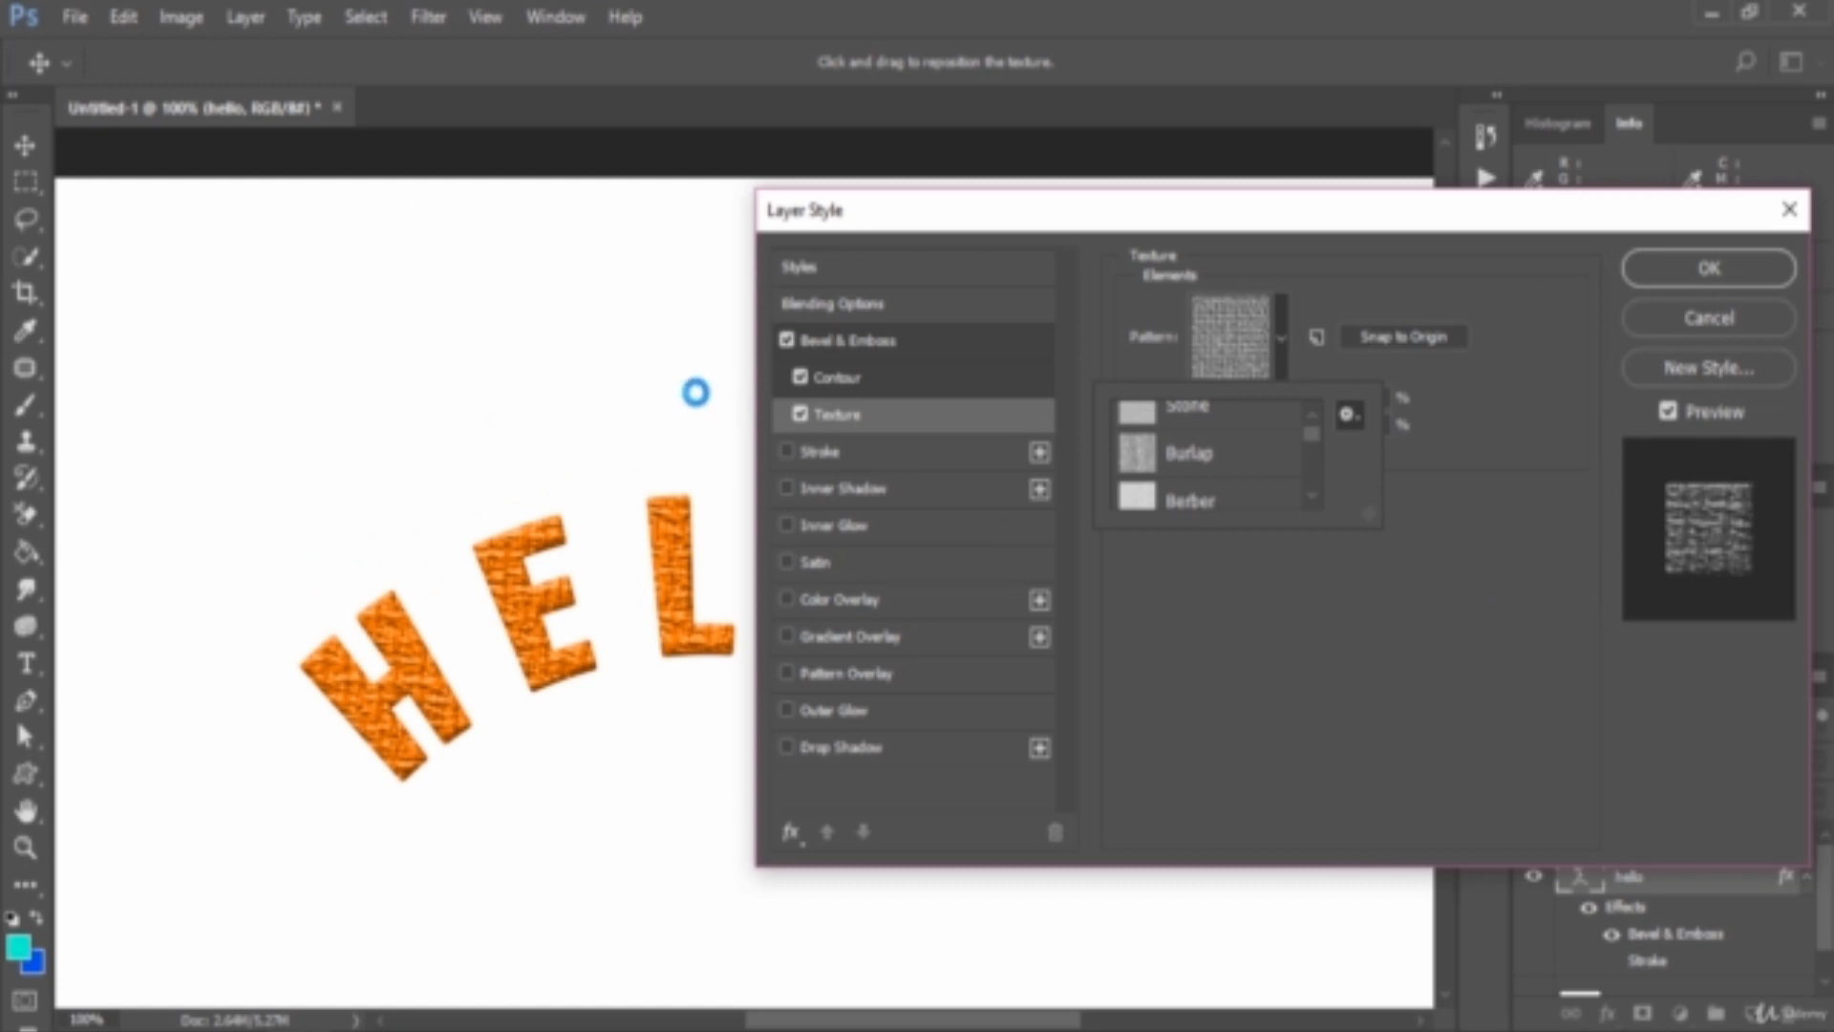
scroll(1276, 470, down, 3)
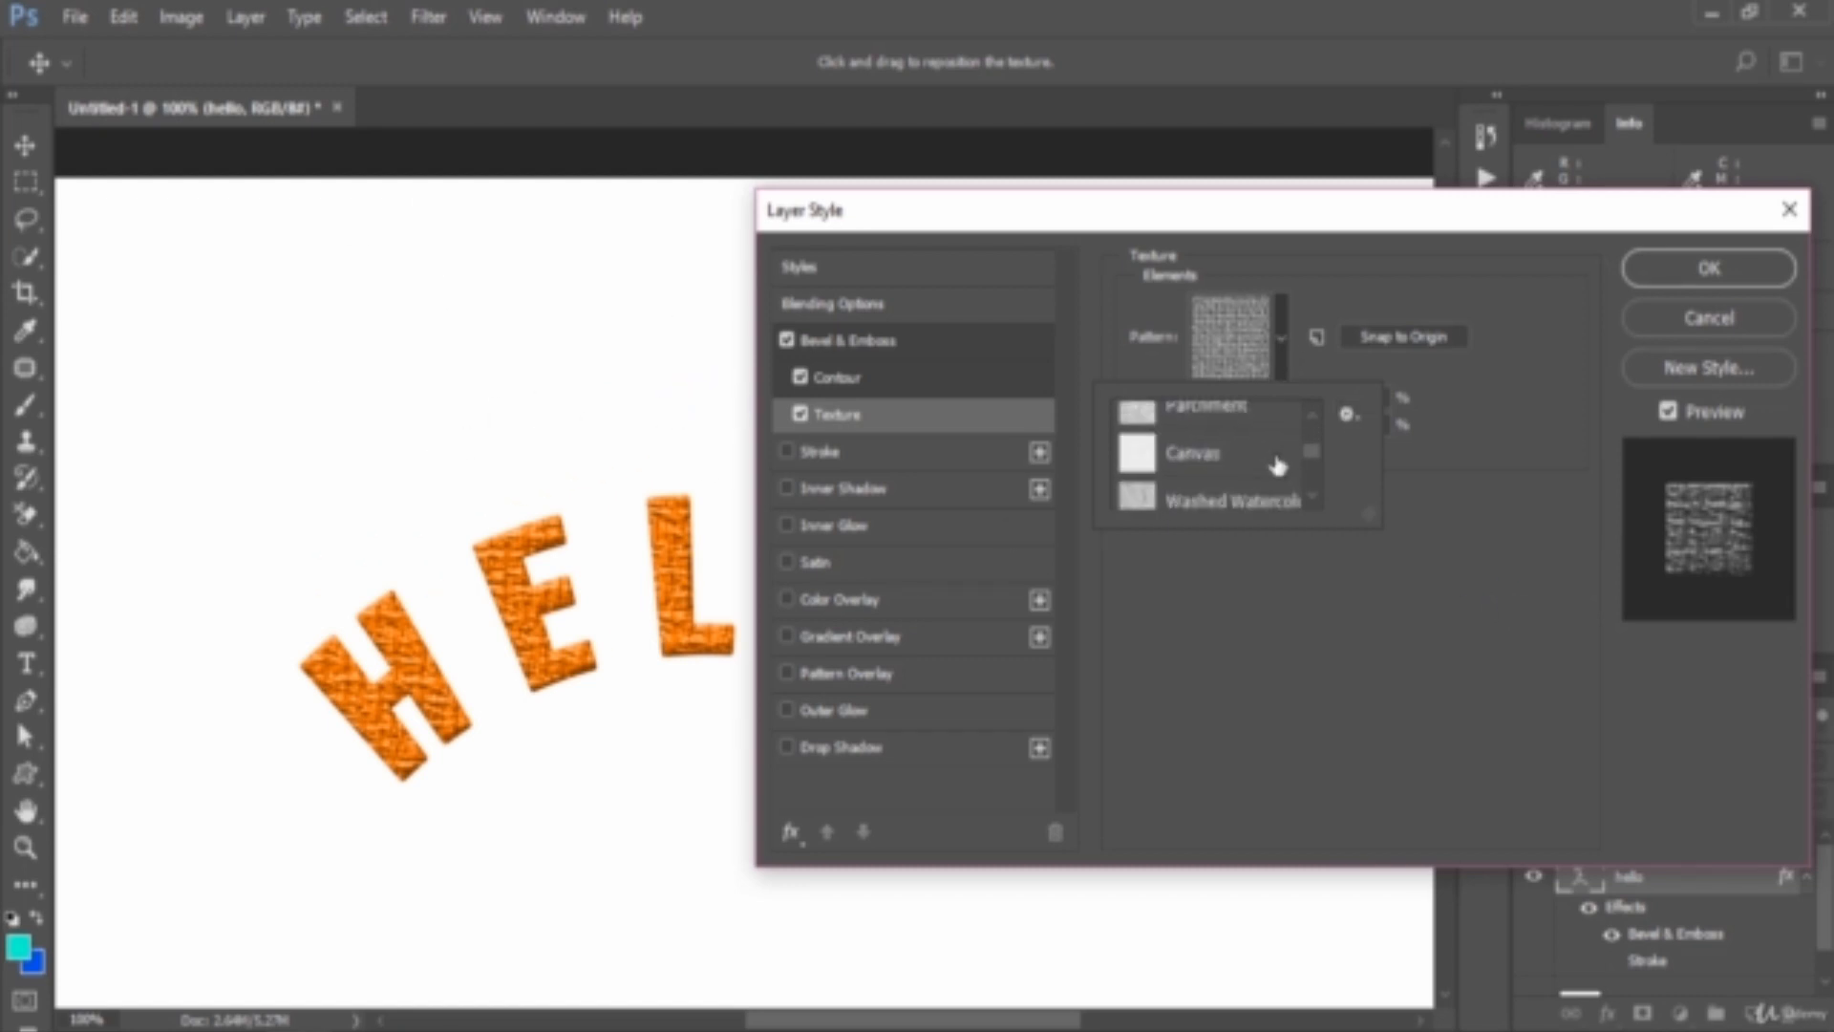
click(1202, 459)
scroll(1206, 464, down, 2)
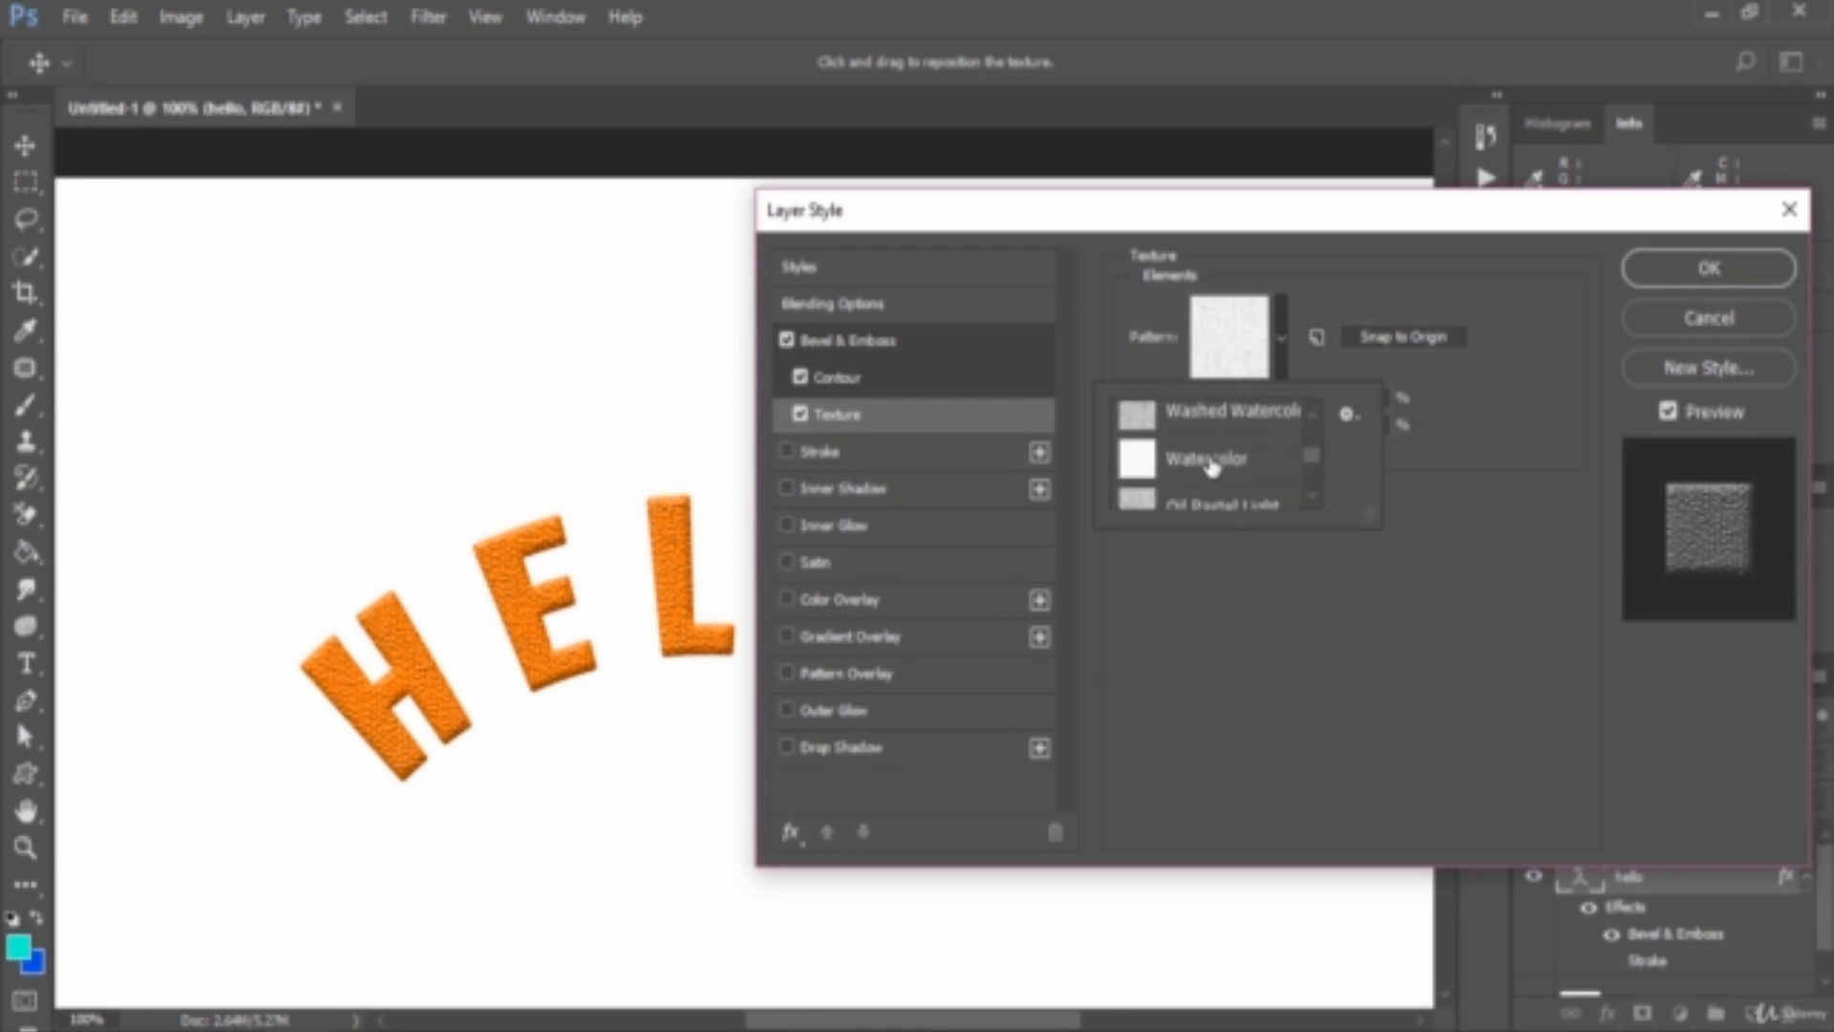
click(1548, 611)
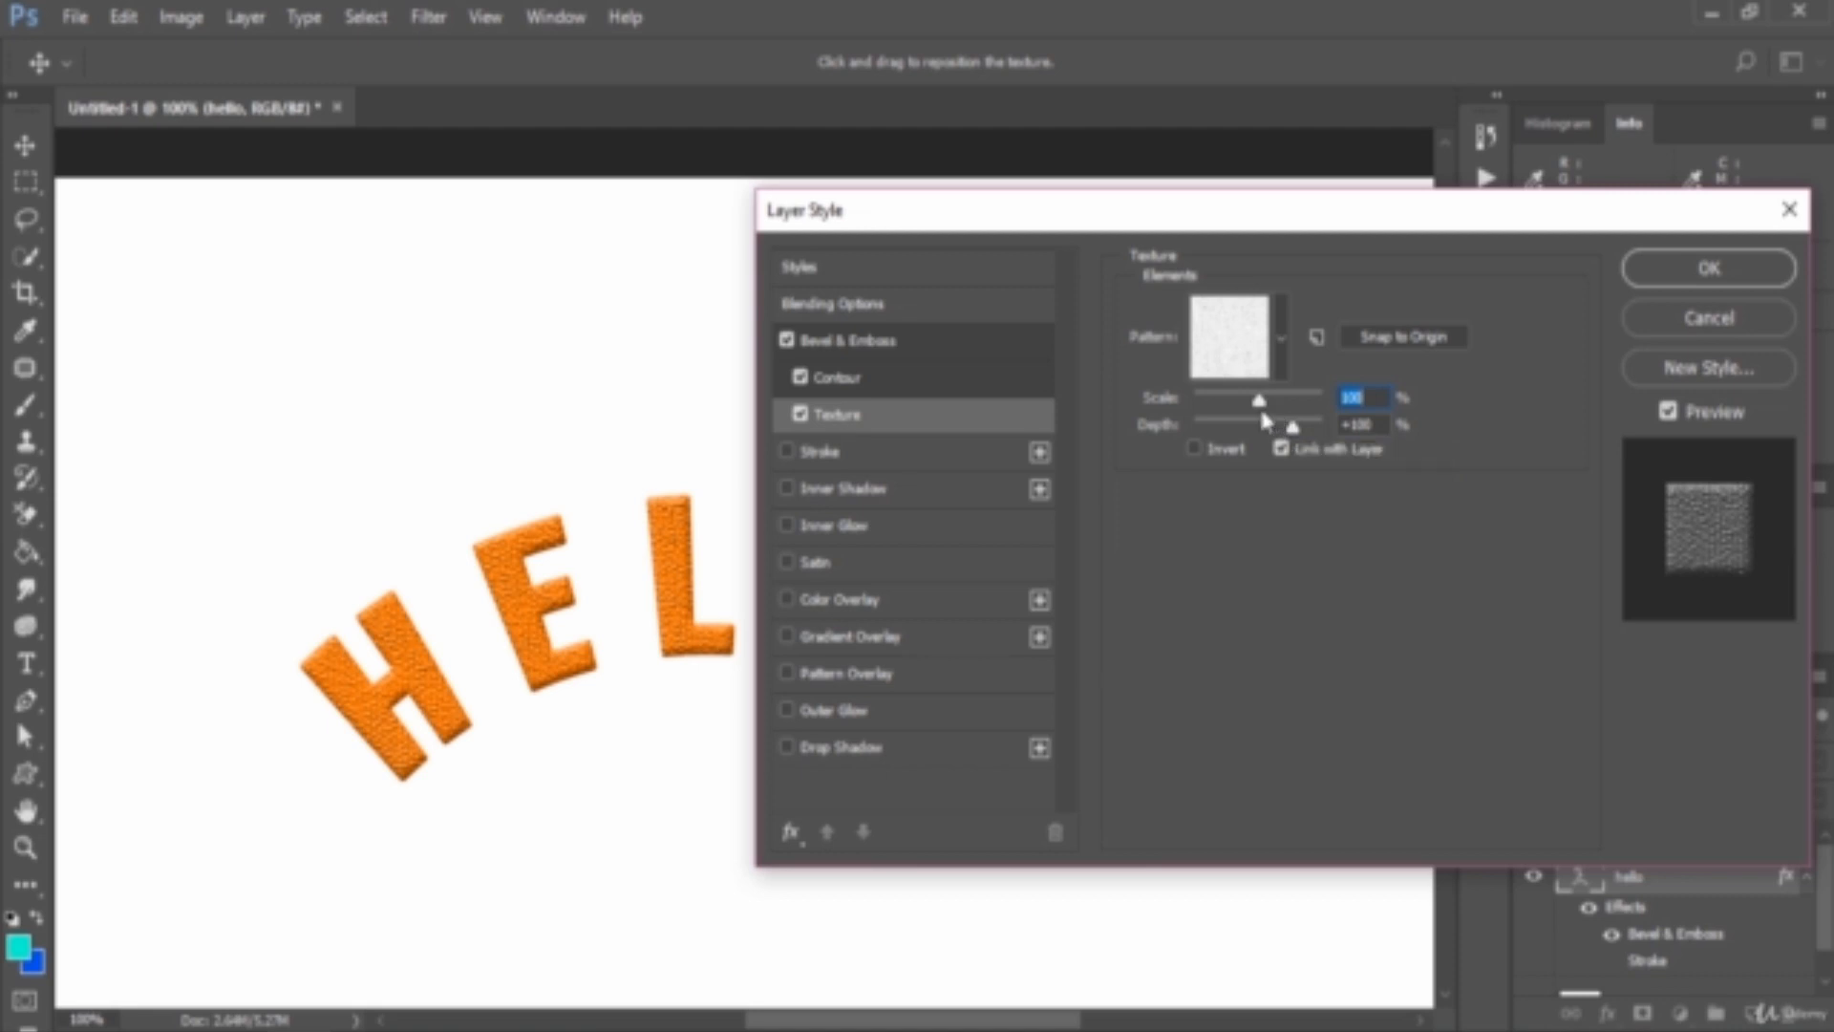
Set the bevel texture's scale to about 59% and its depth to about +67%.
drag(1259, 401, 1240, 405)
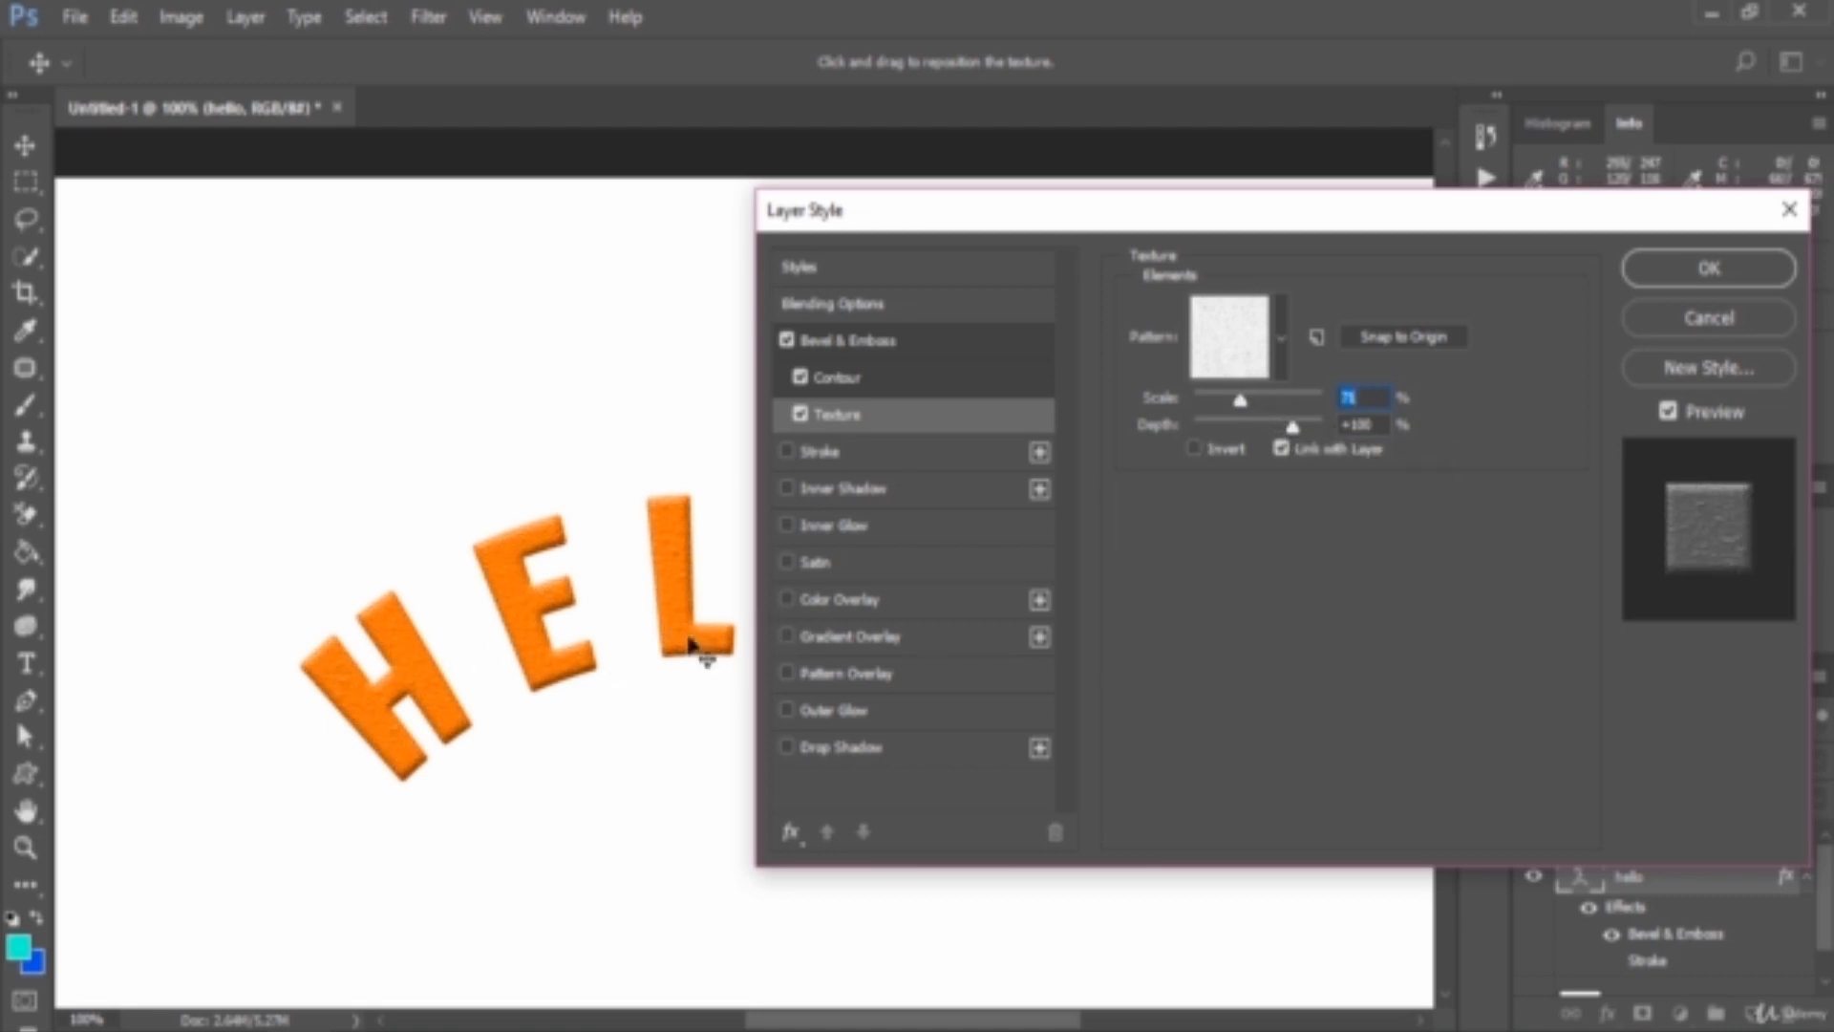
click(1295, 401)
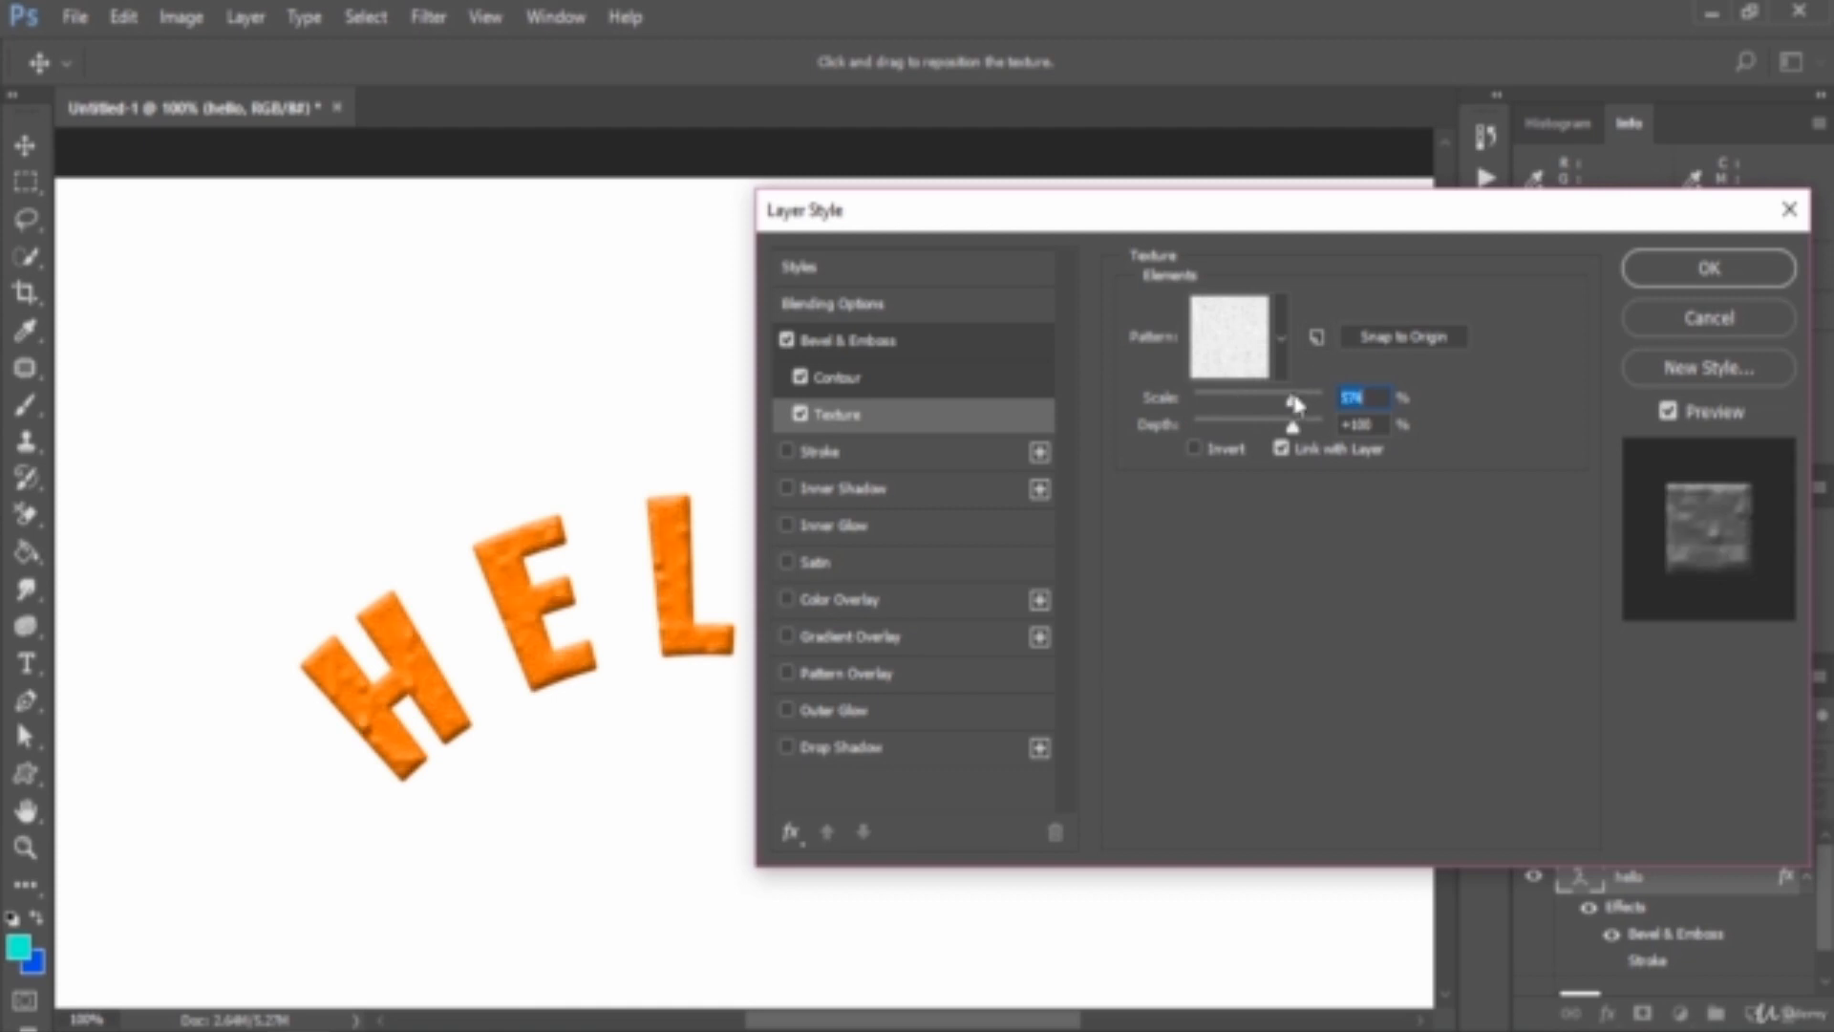
drag(1294, 403, 1232, 401)
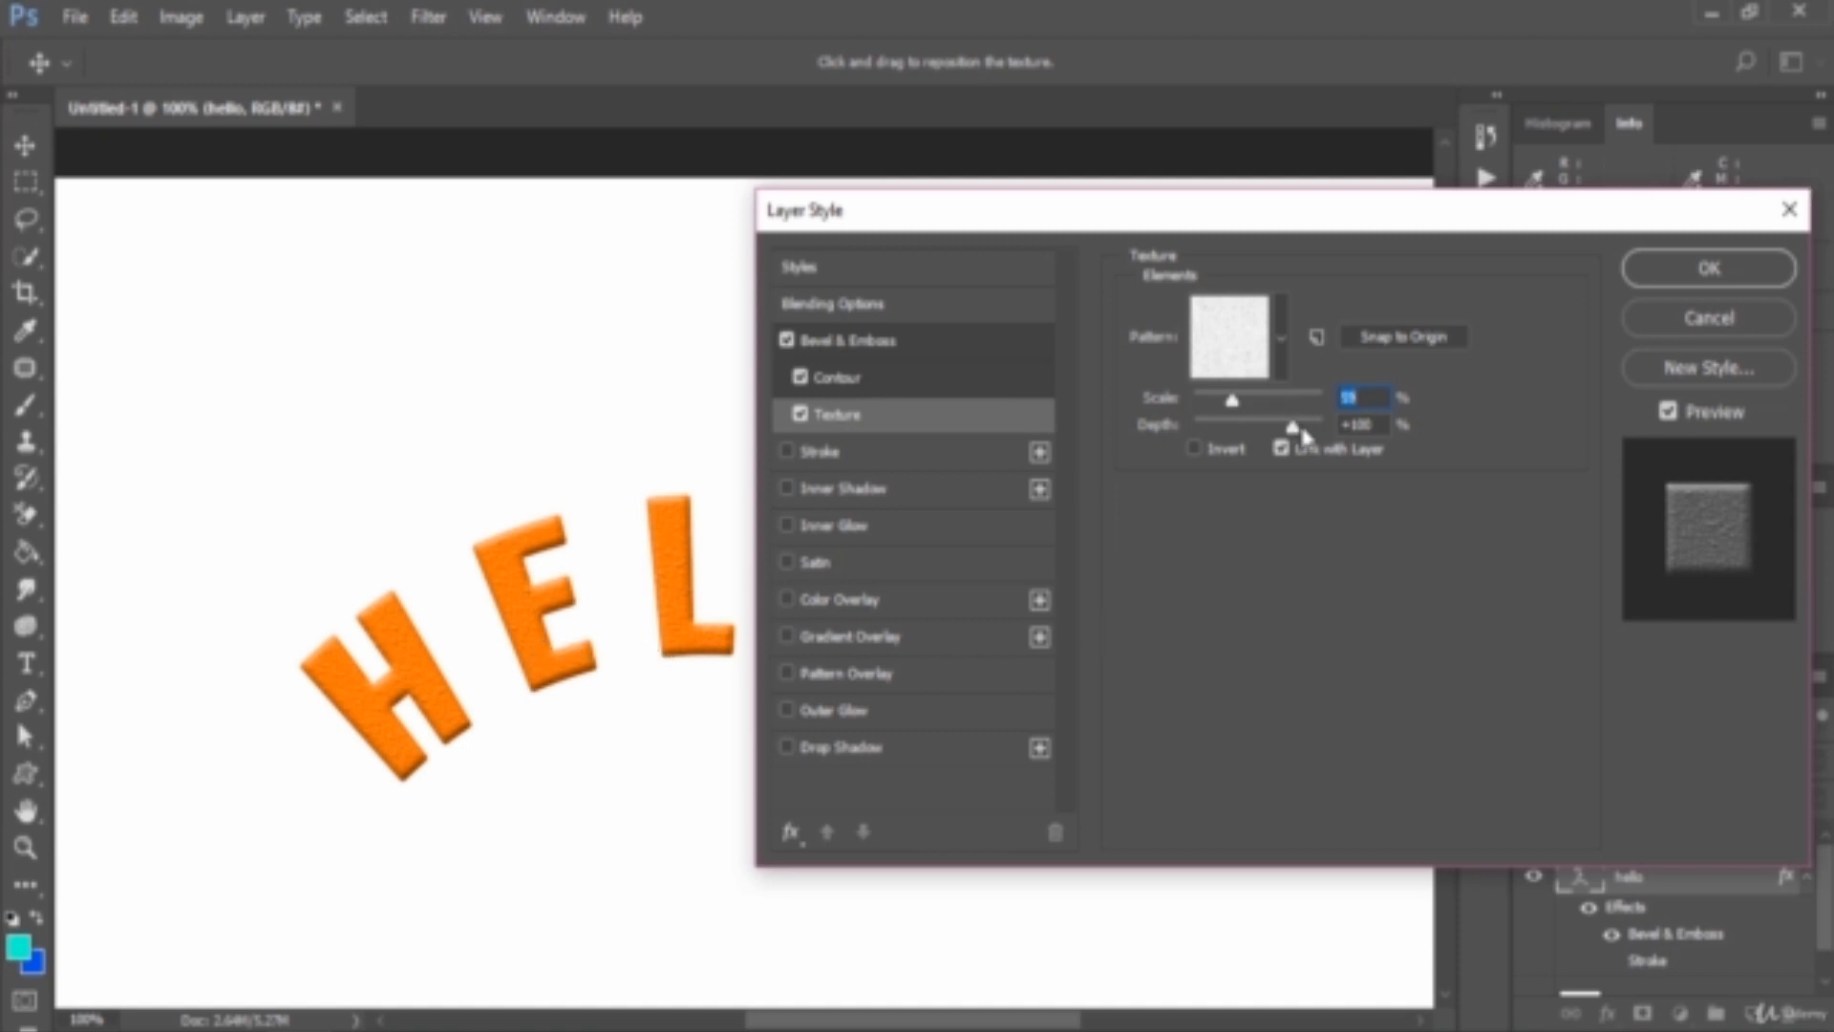
mouse_move(1301, 426)
mouse_down()
mouse_move(1263, 429)
mouse_move(1282, 432)
mouse_up()
key(ctrl+plus)
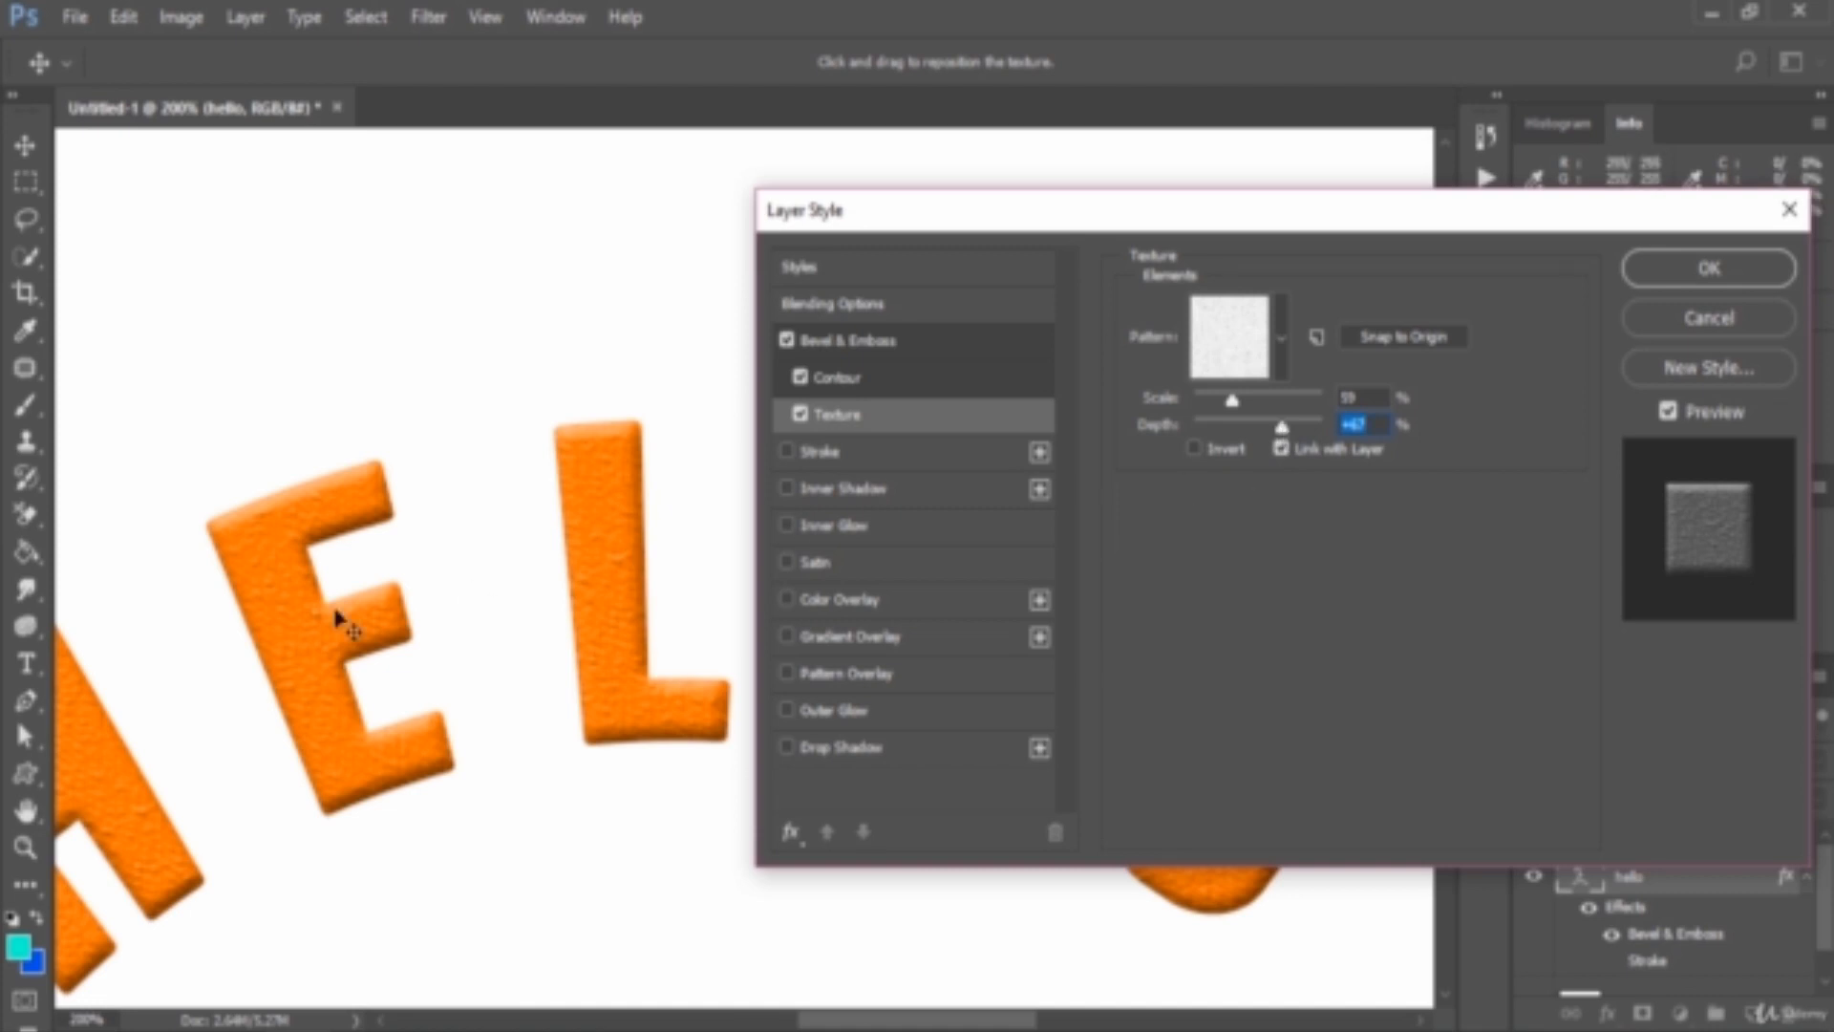
key(ctrl+minus)
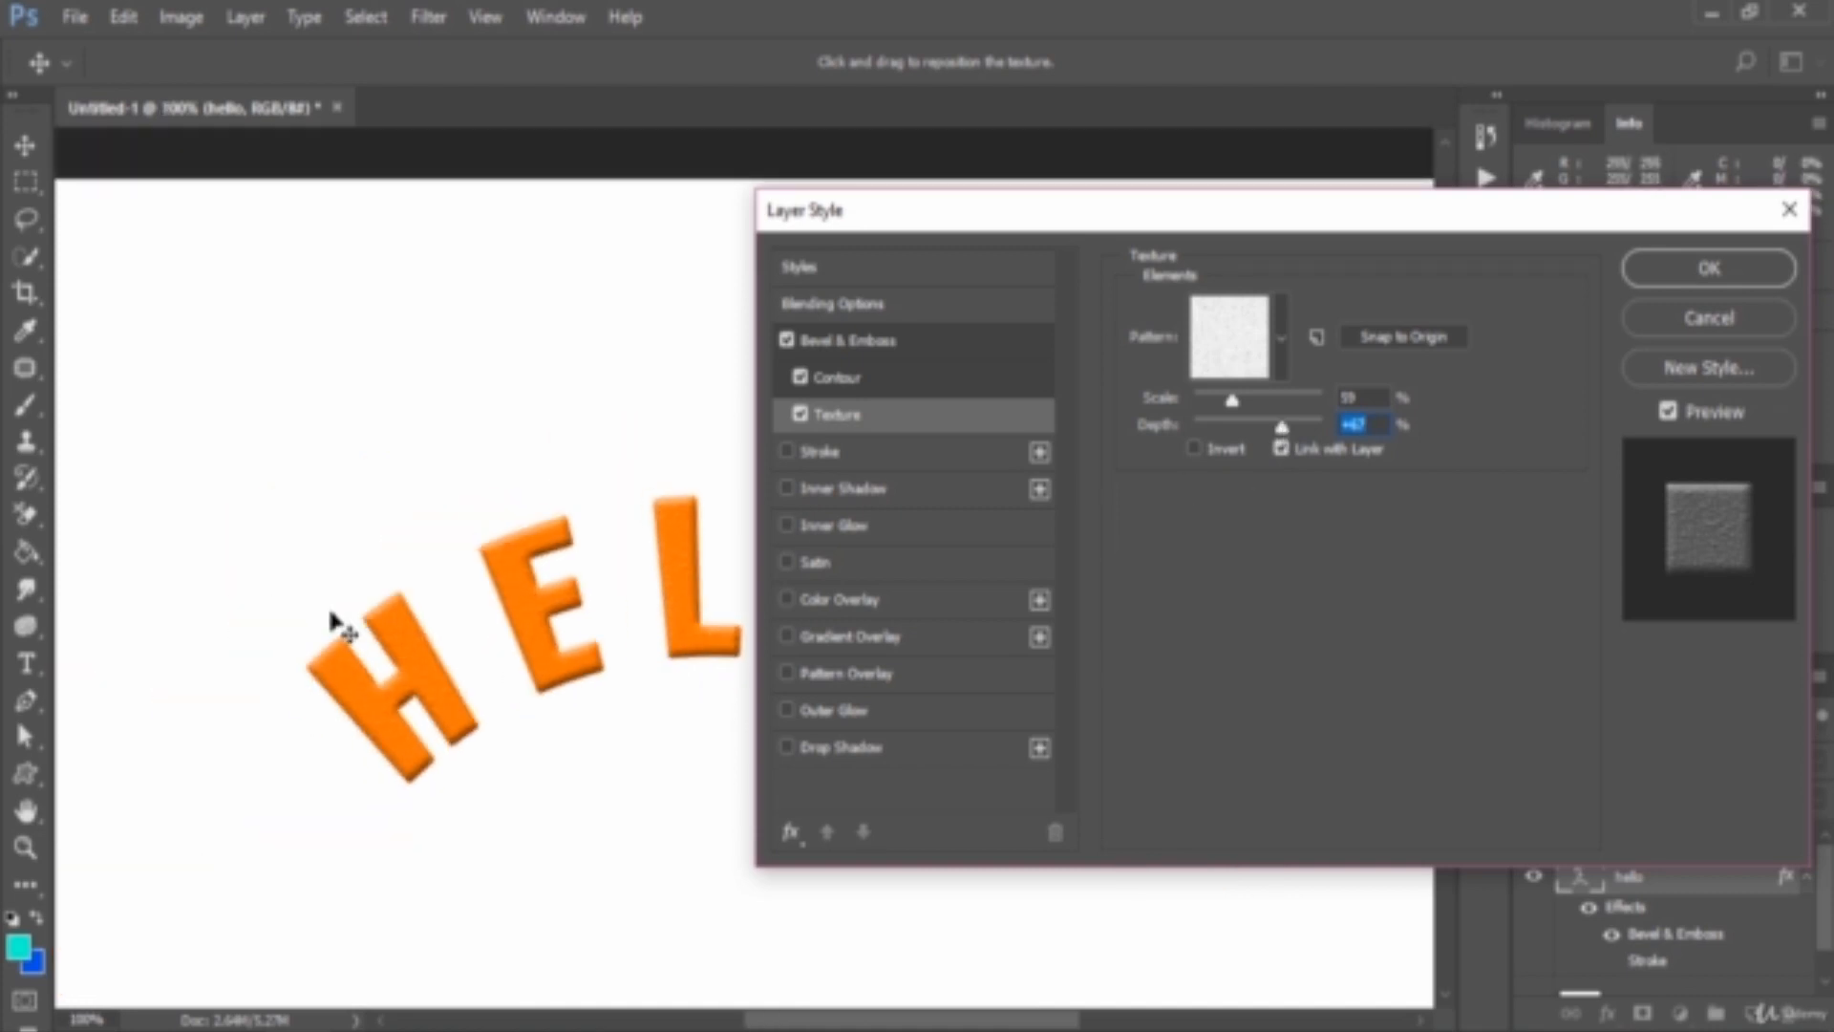
Turn the bevel texture's Invert option on and back off.
click(1194, 449)
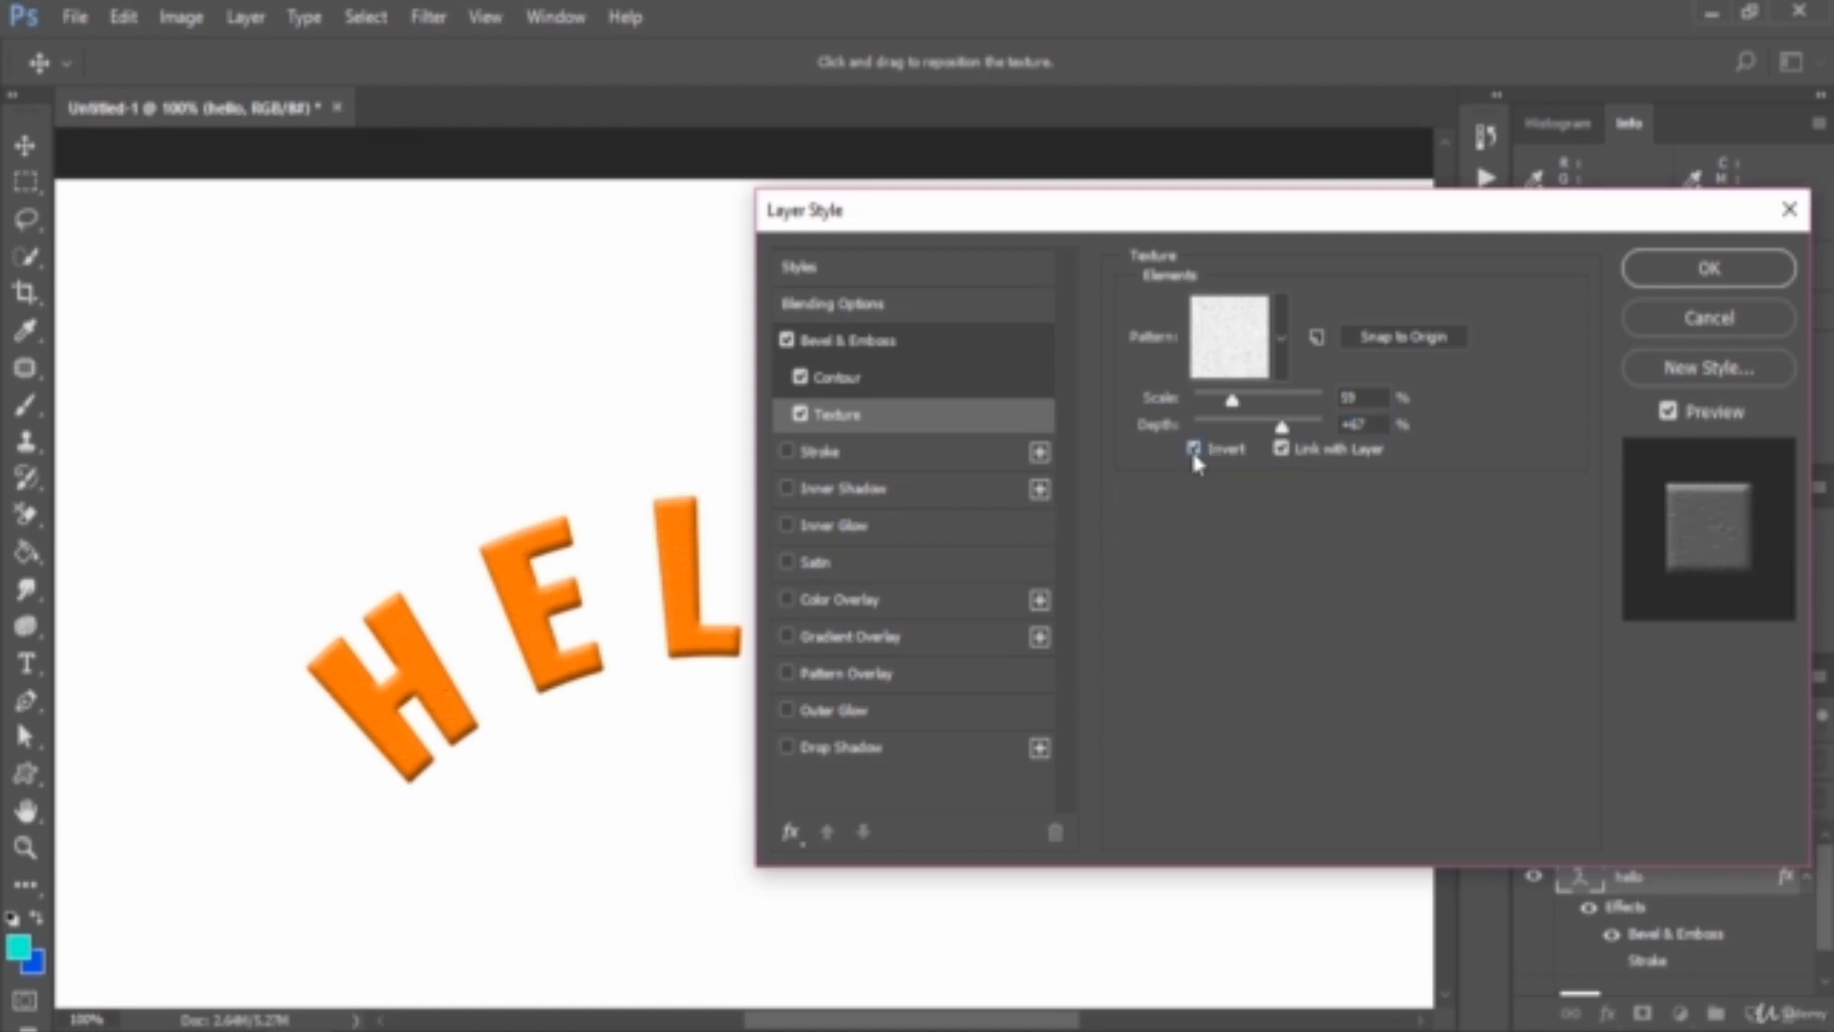
click(1194, 451)
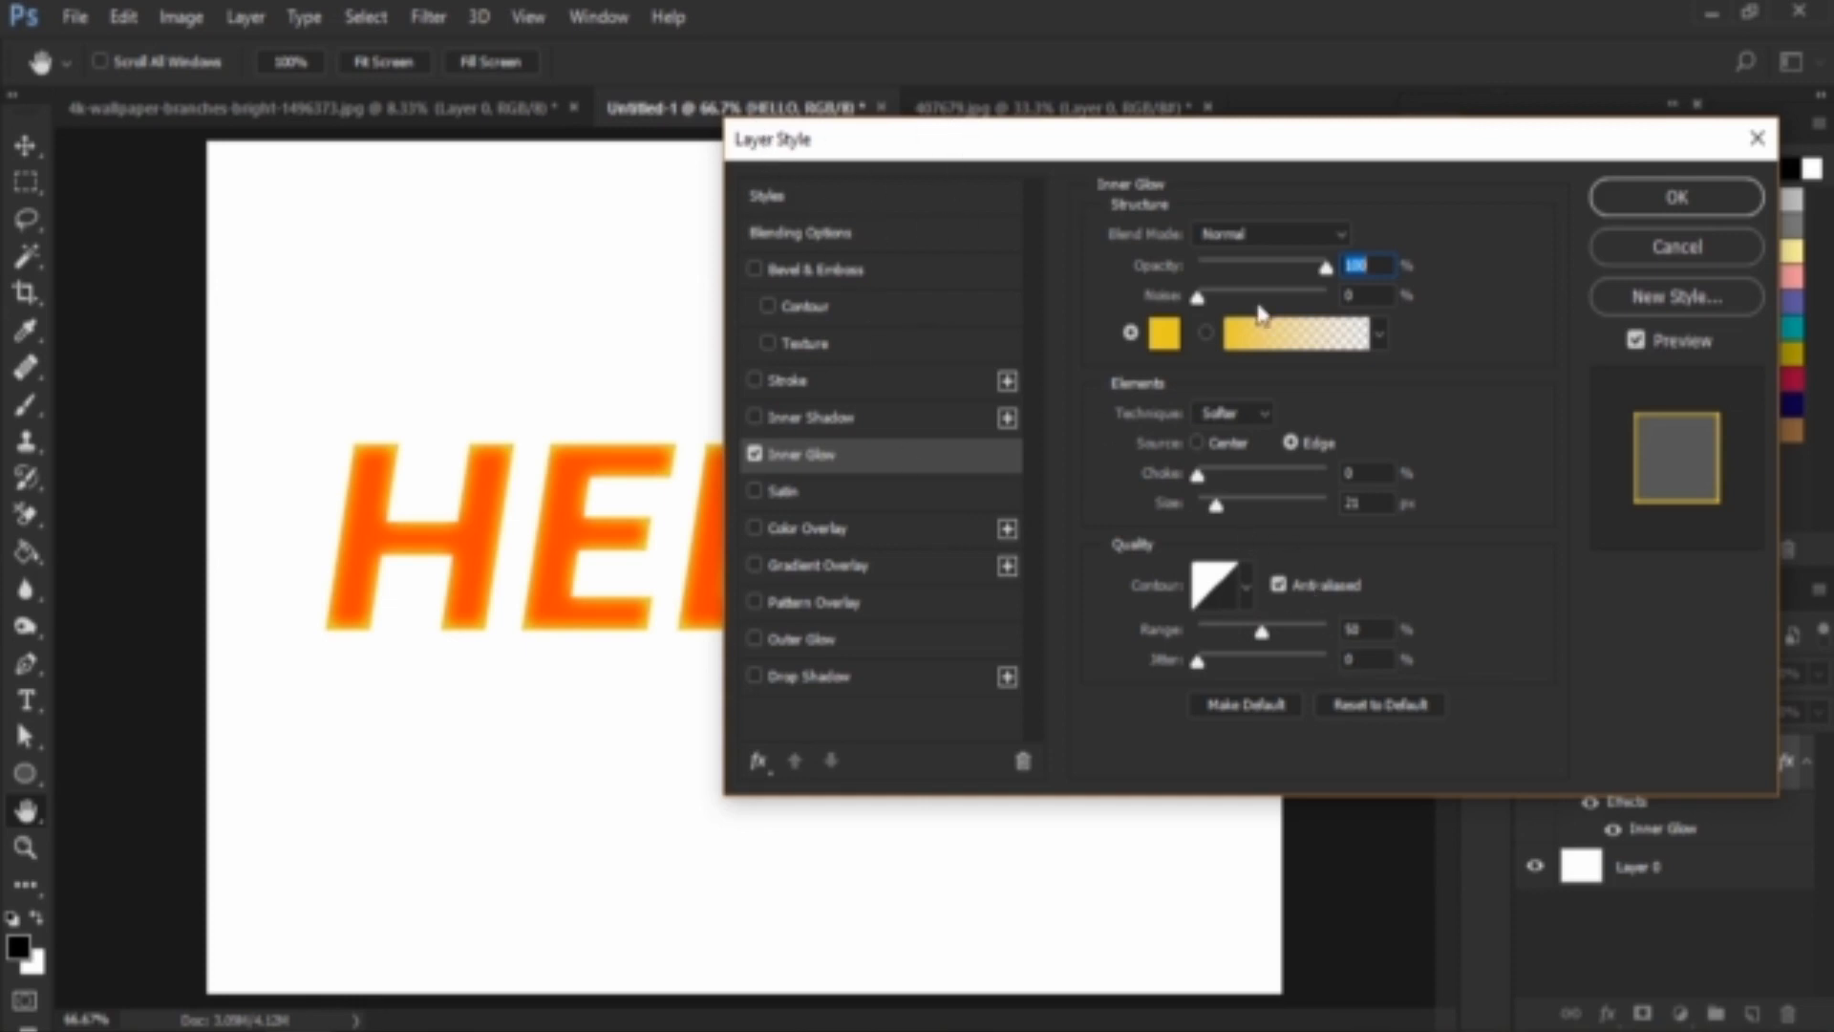
Examine the available contour presets for the HELLO text's Inner Glow and the preset management options.
click(1247, 592)
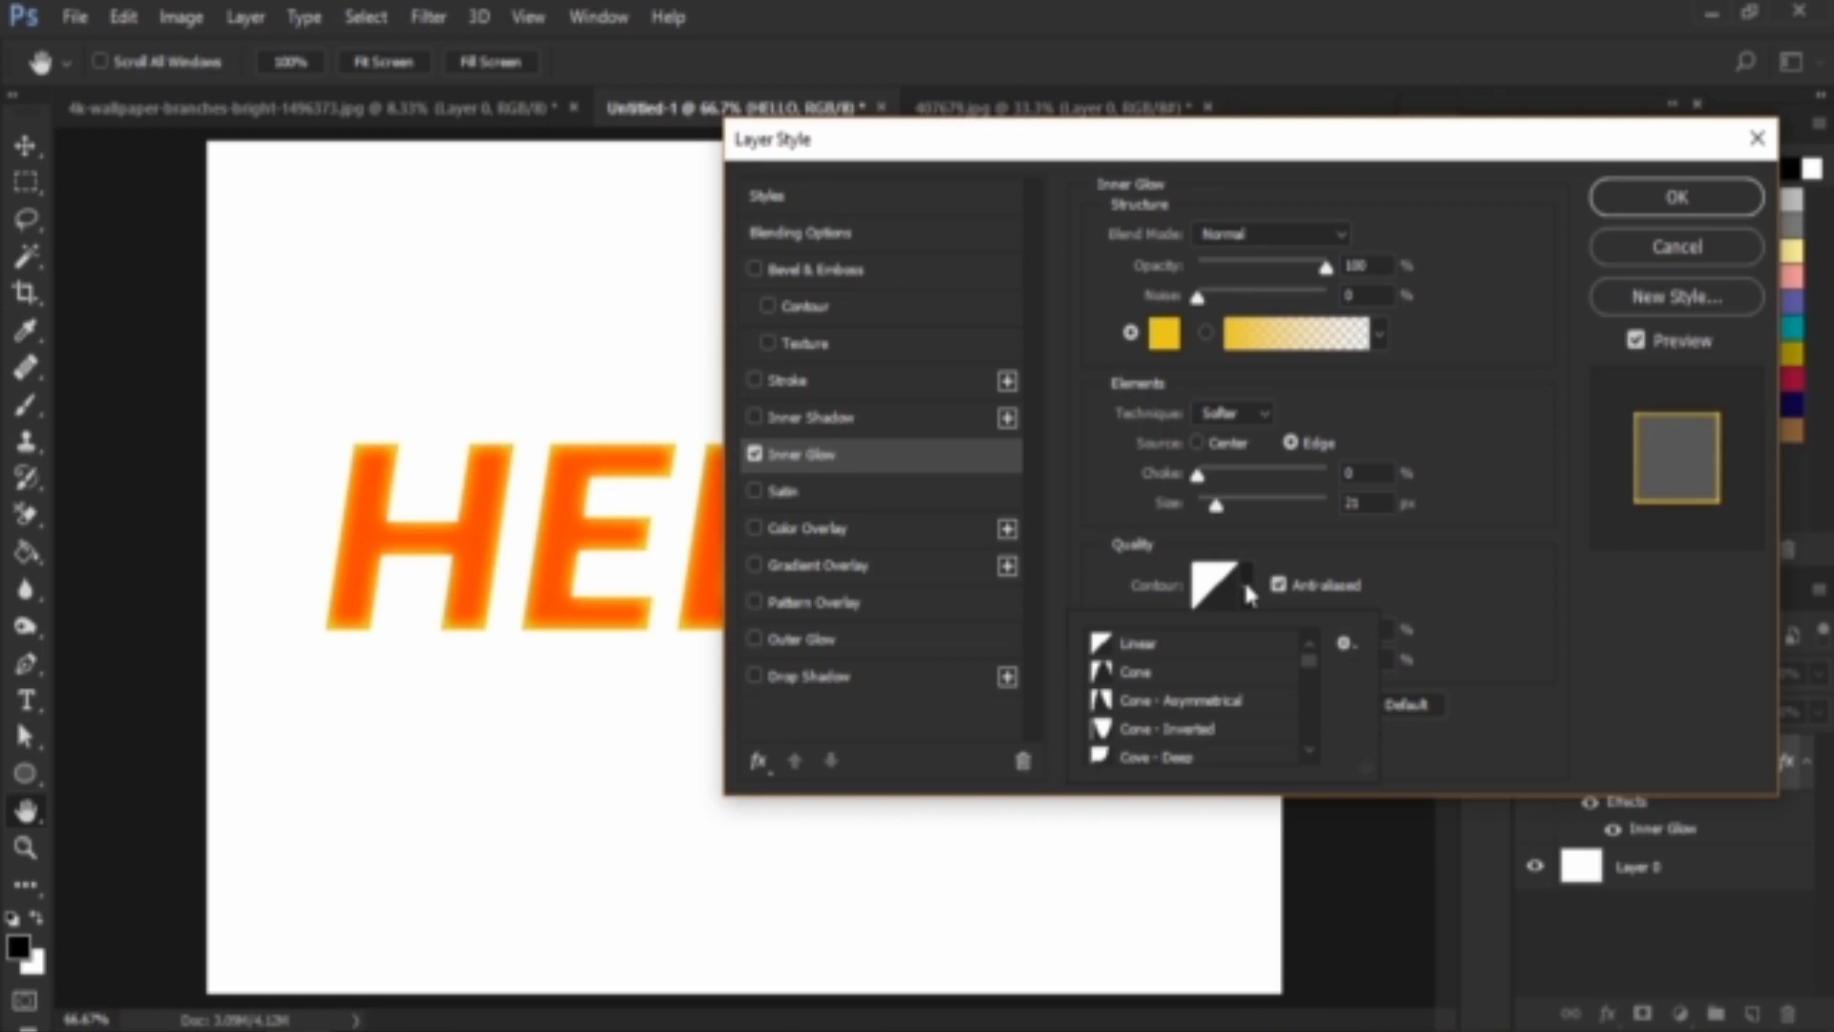
click(1428, 583)
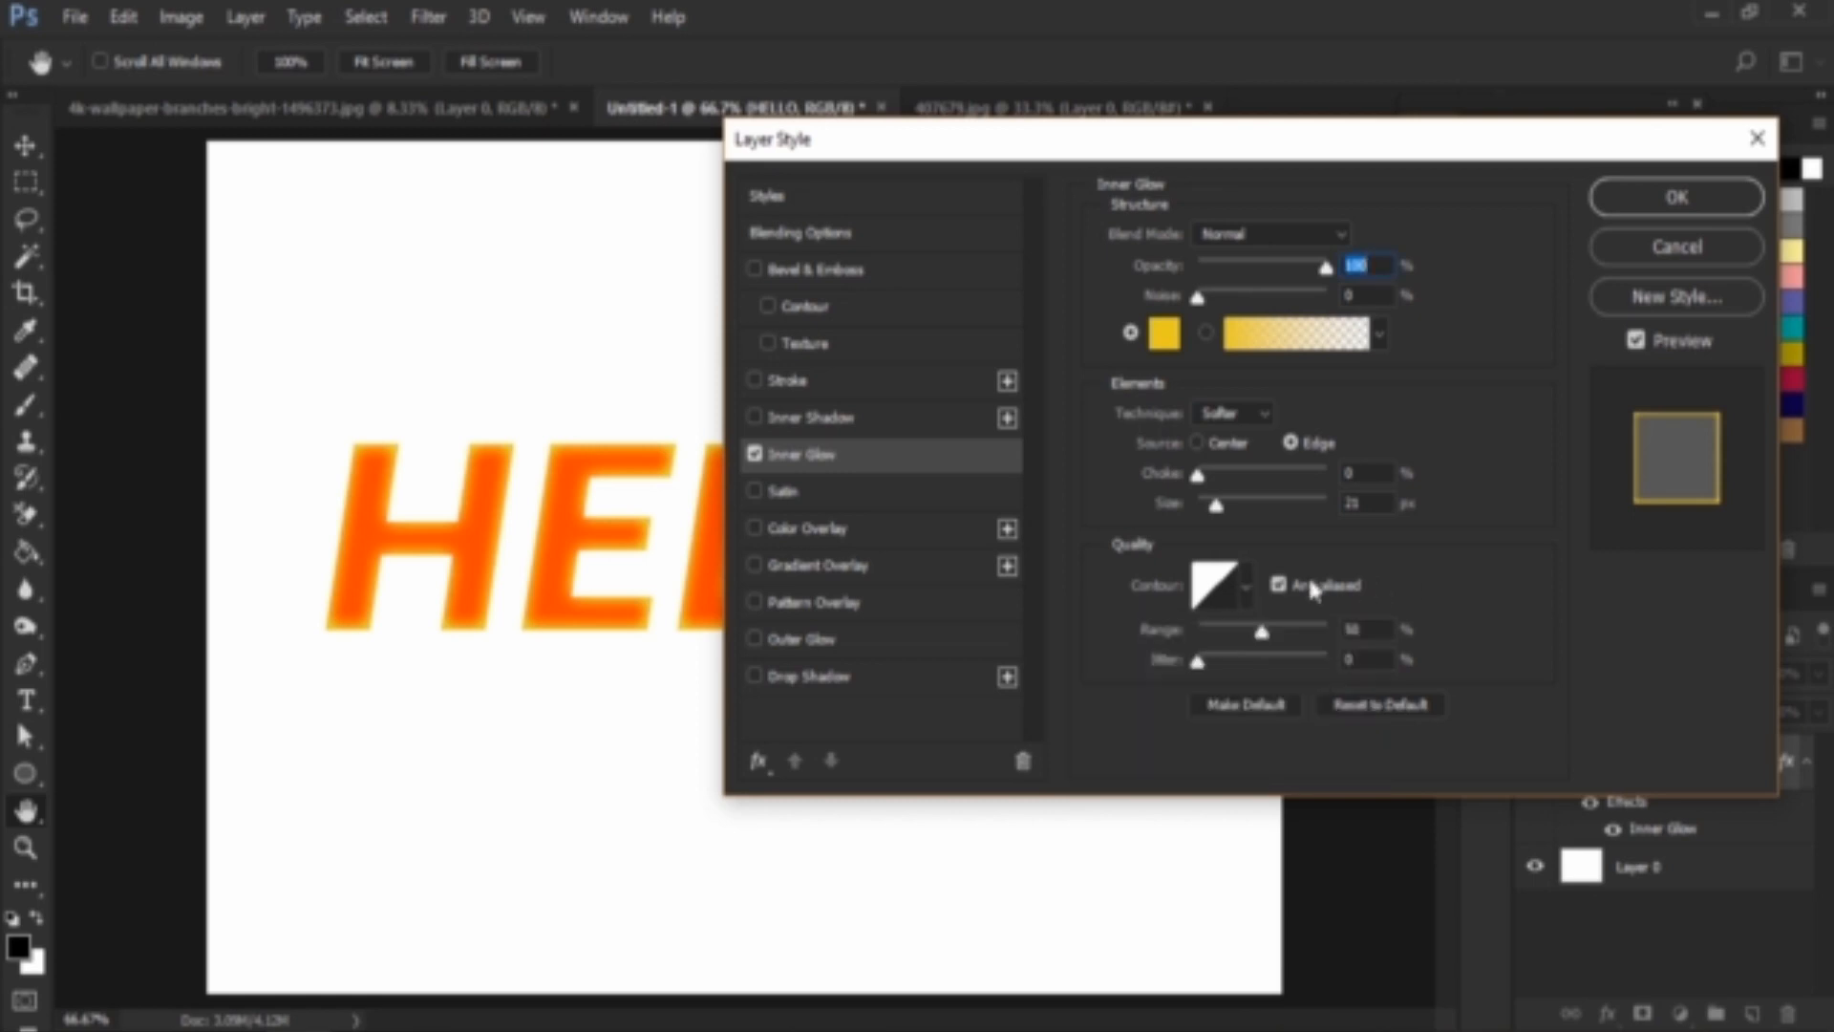
click(1241, 590)
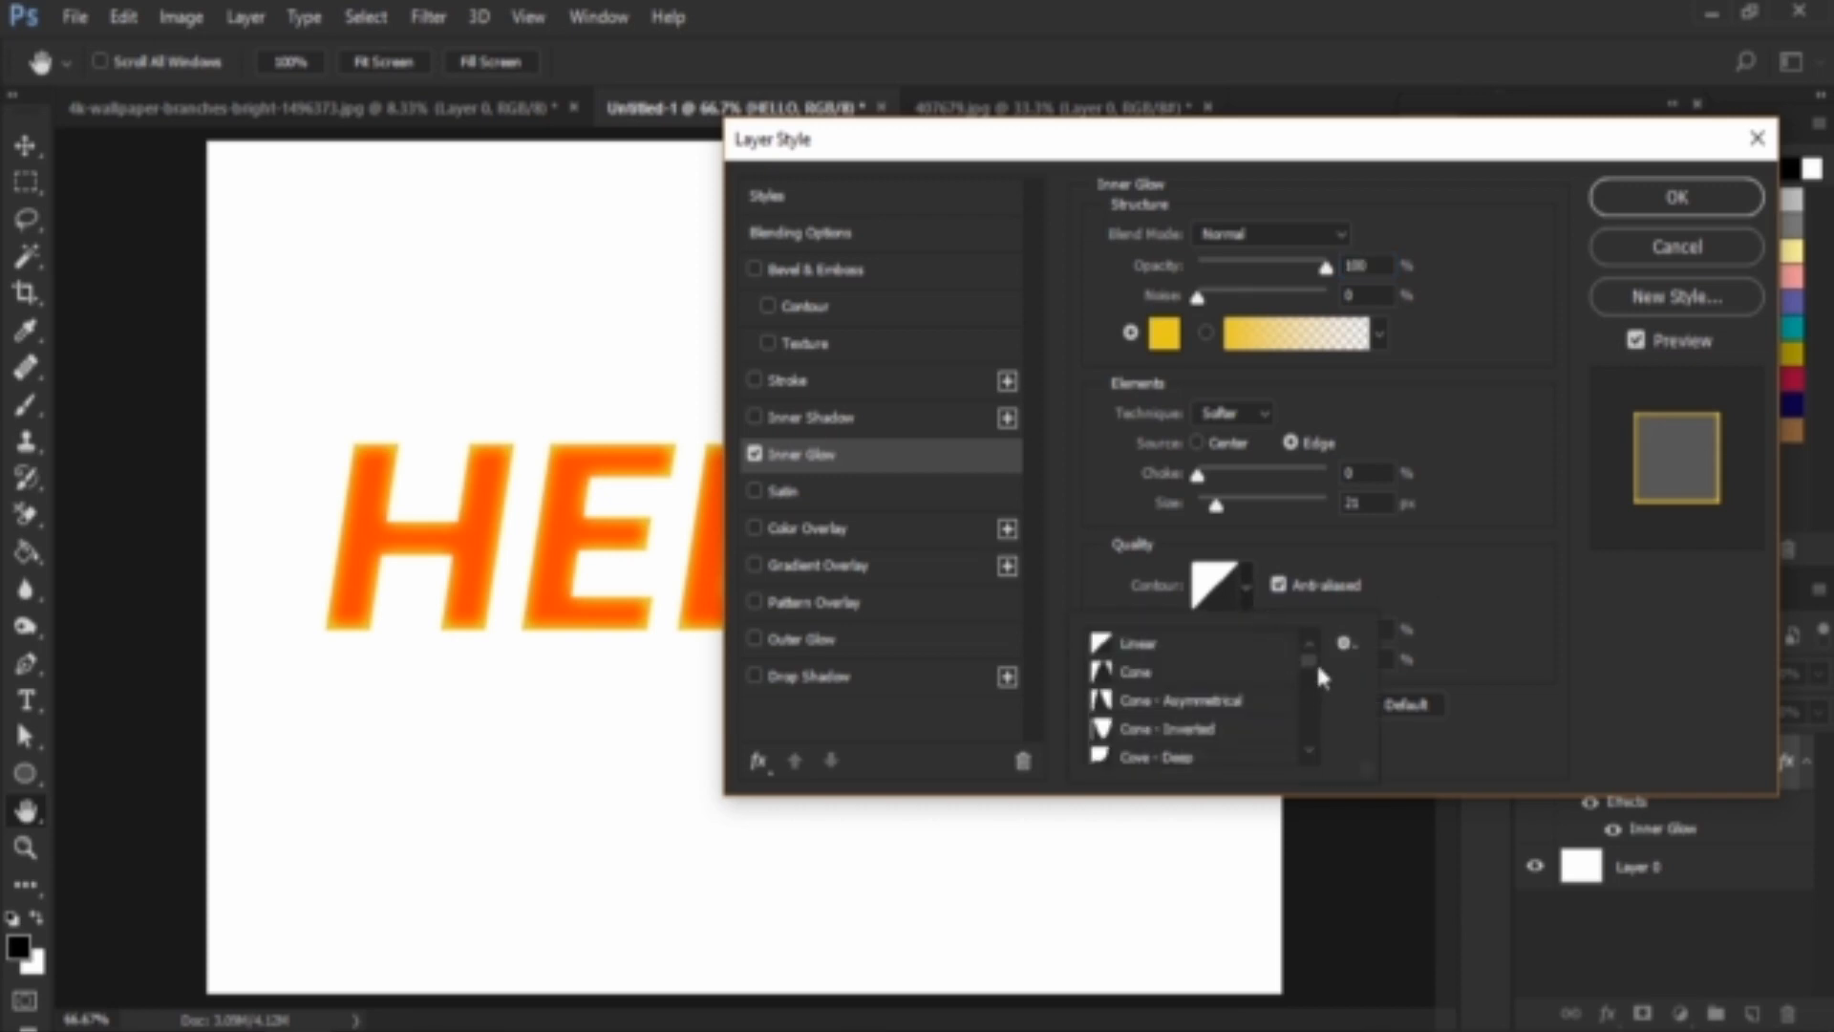
drag(1307, 659, 1305, 747)
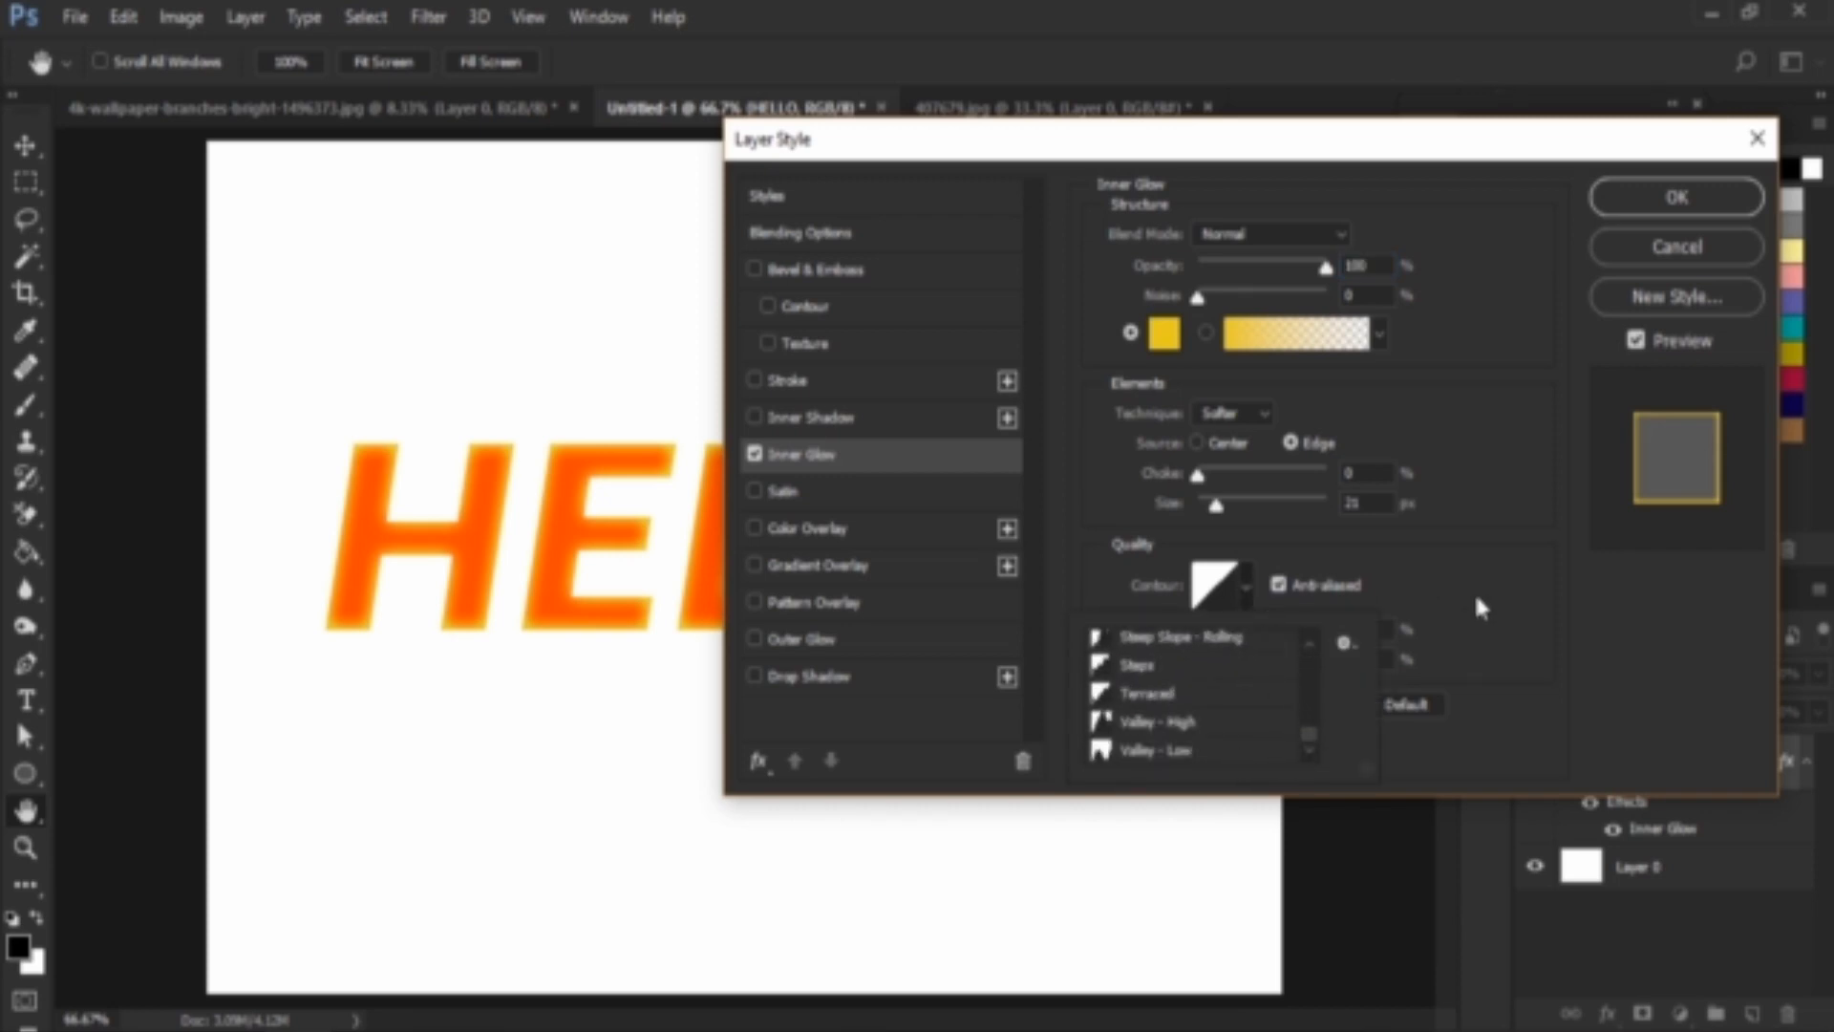
click(1345, 643)
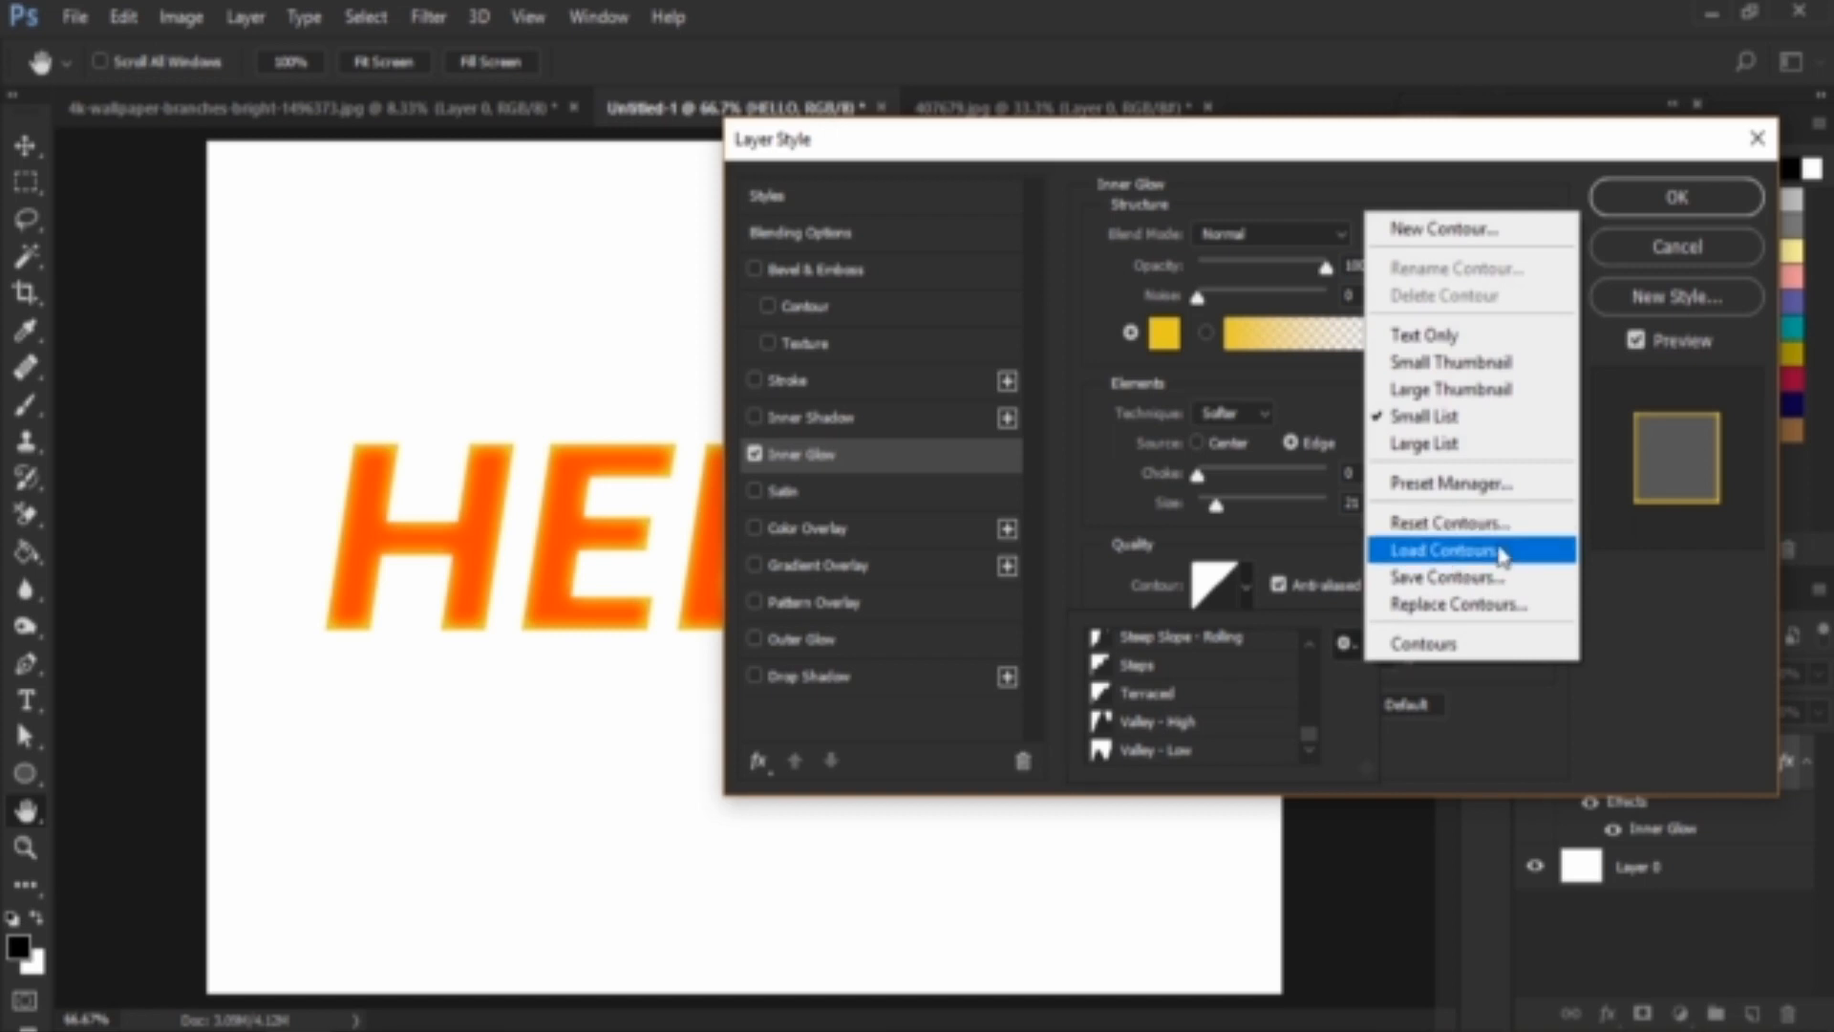
click(1639, 587)
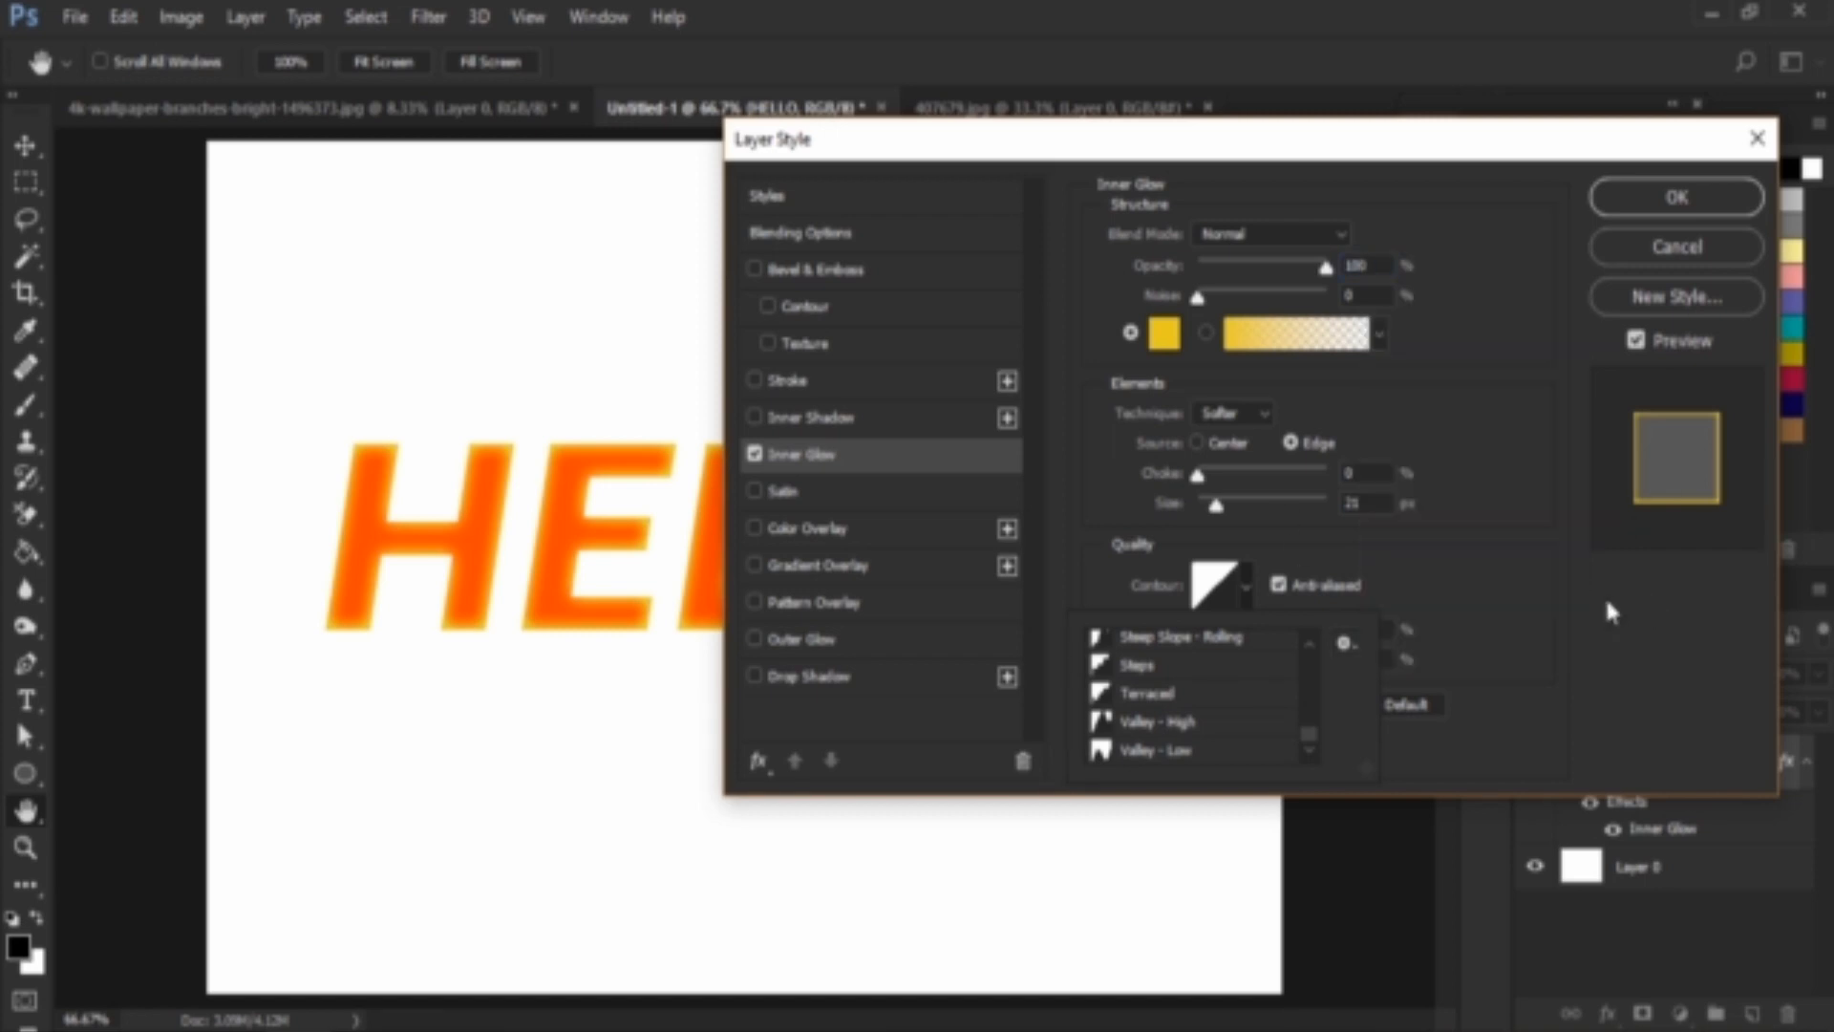
click(1366, 554)
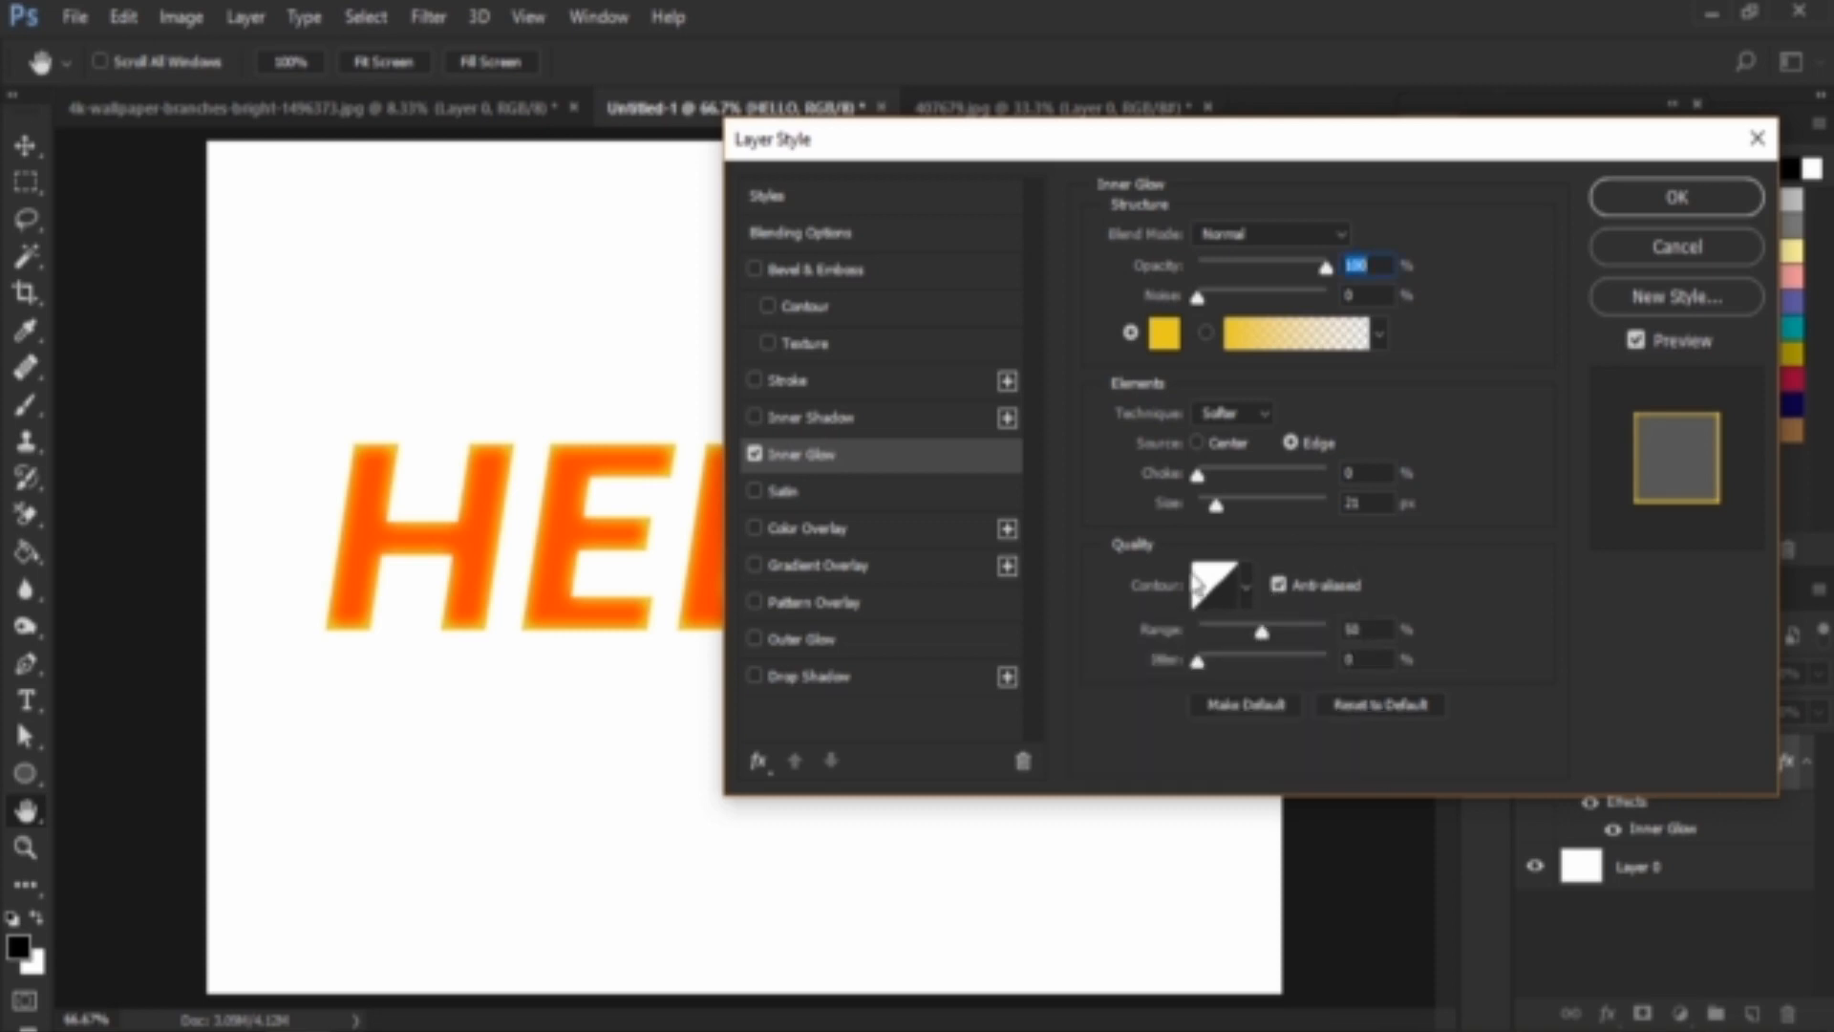
Apply the Cone preset to the Inner Glow contour in the Contour Editor and uncover more of the HELLO text.
click(1218, 581)
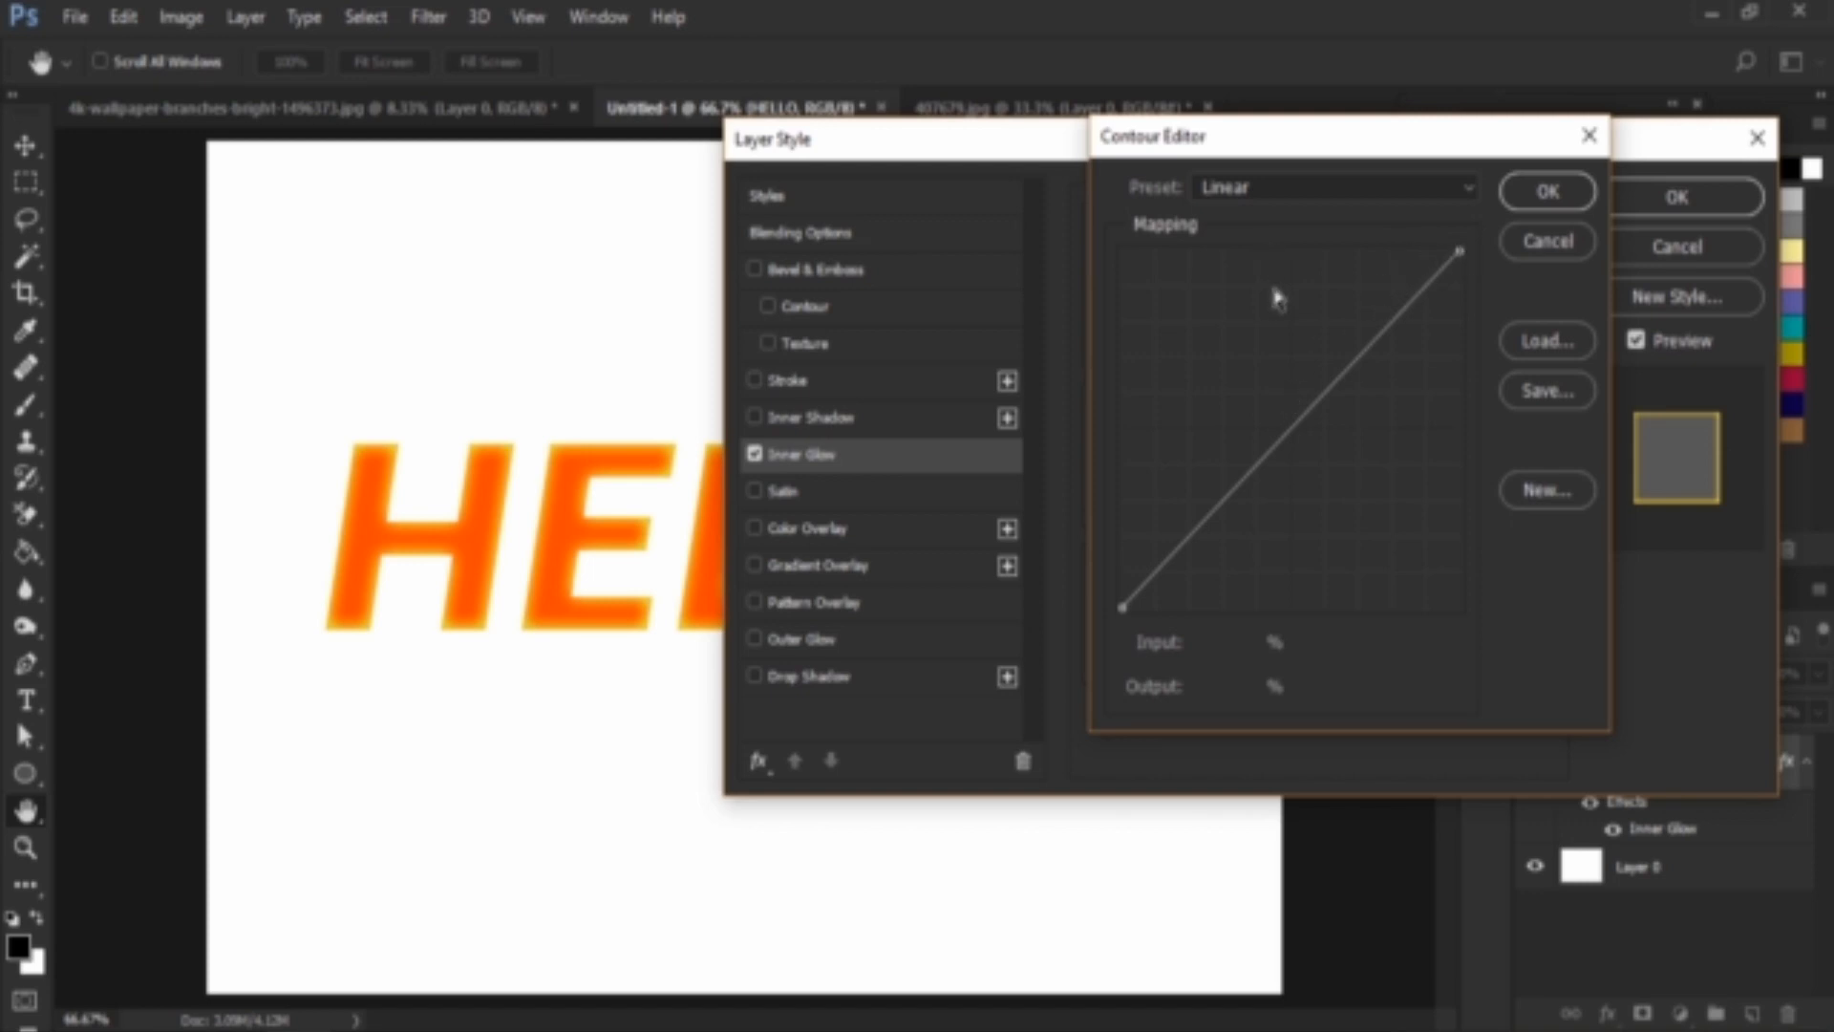
click(1261, 196)
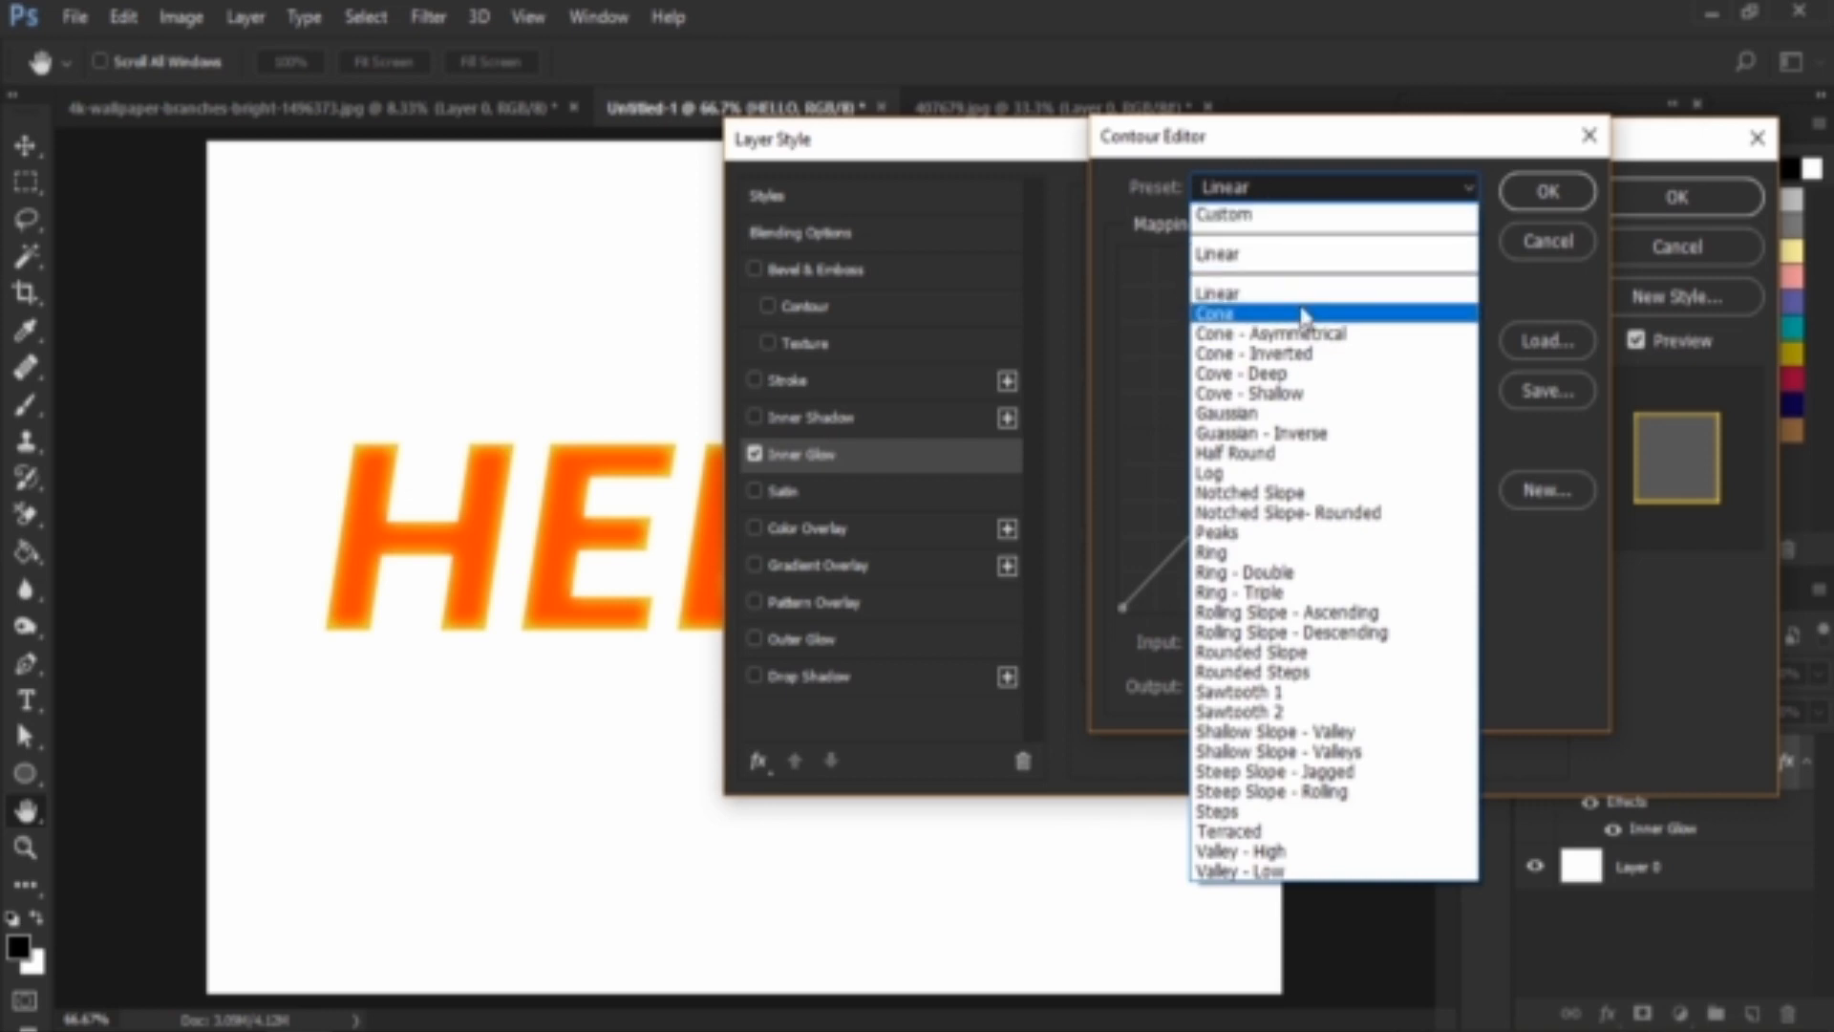
click(1305, 316)
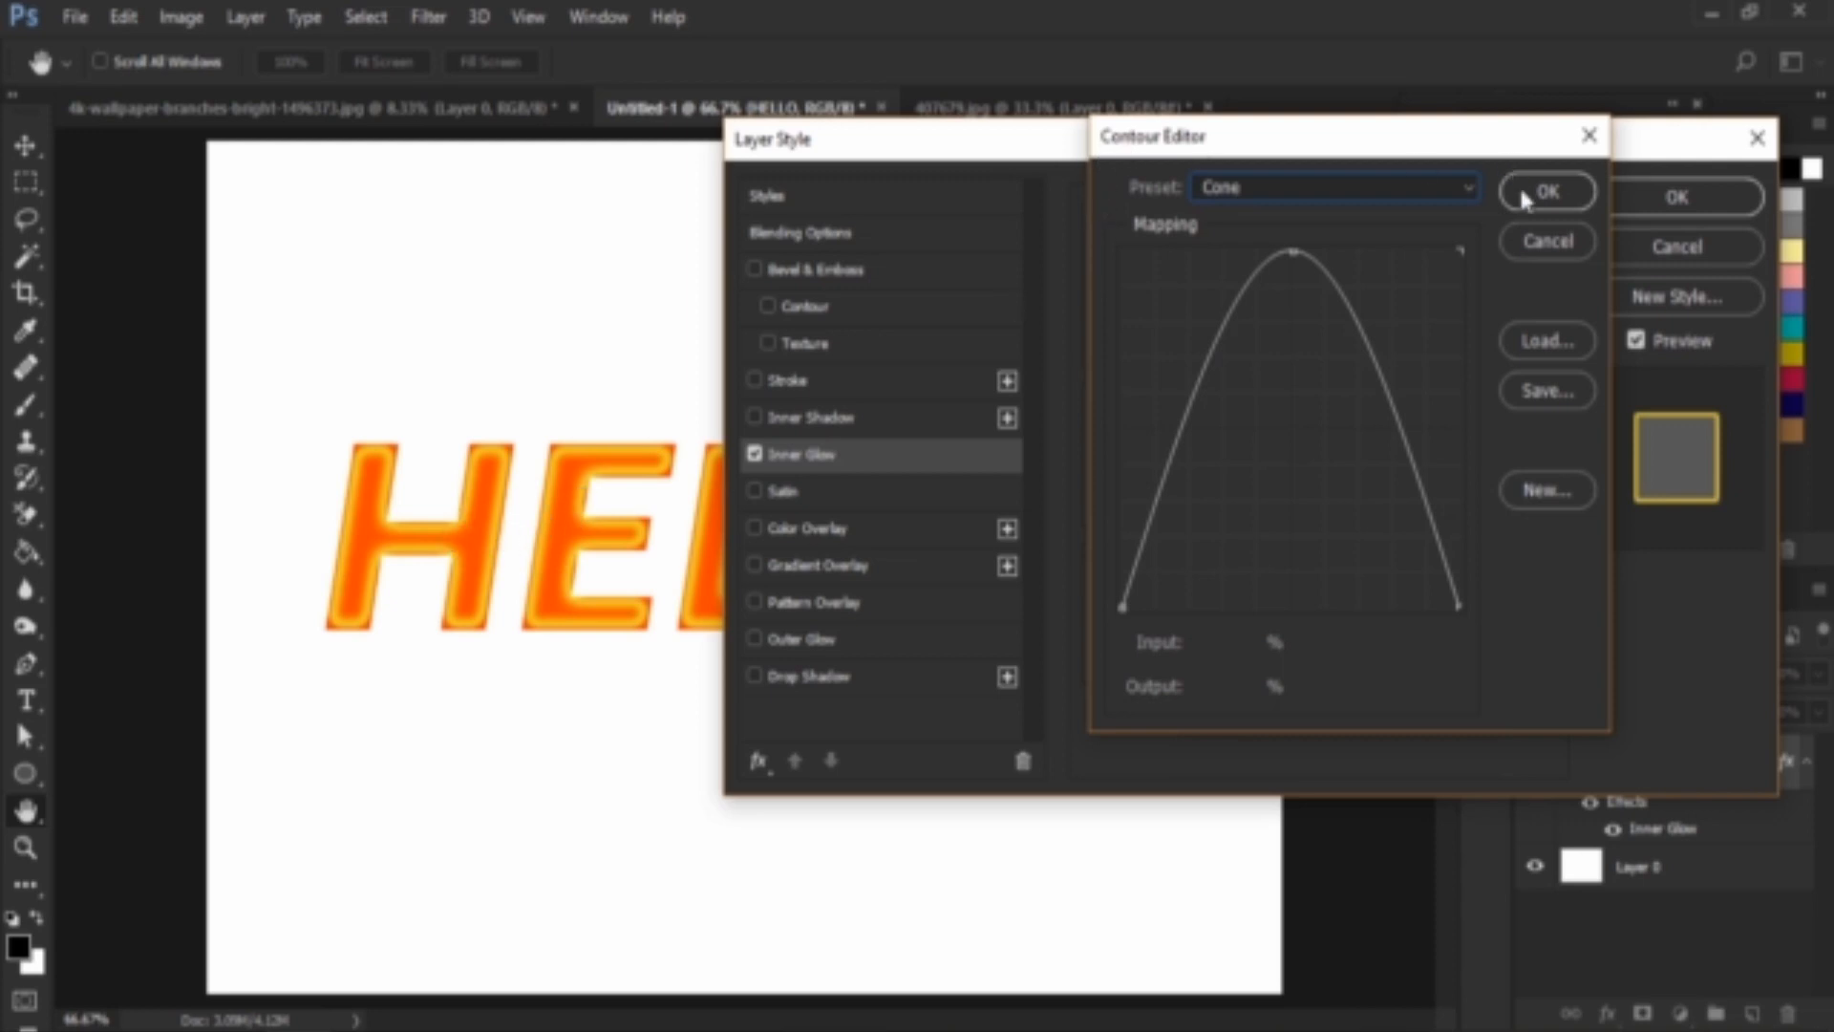
click(1548, 192)
drag(1222, 150, 1481, 132)
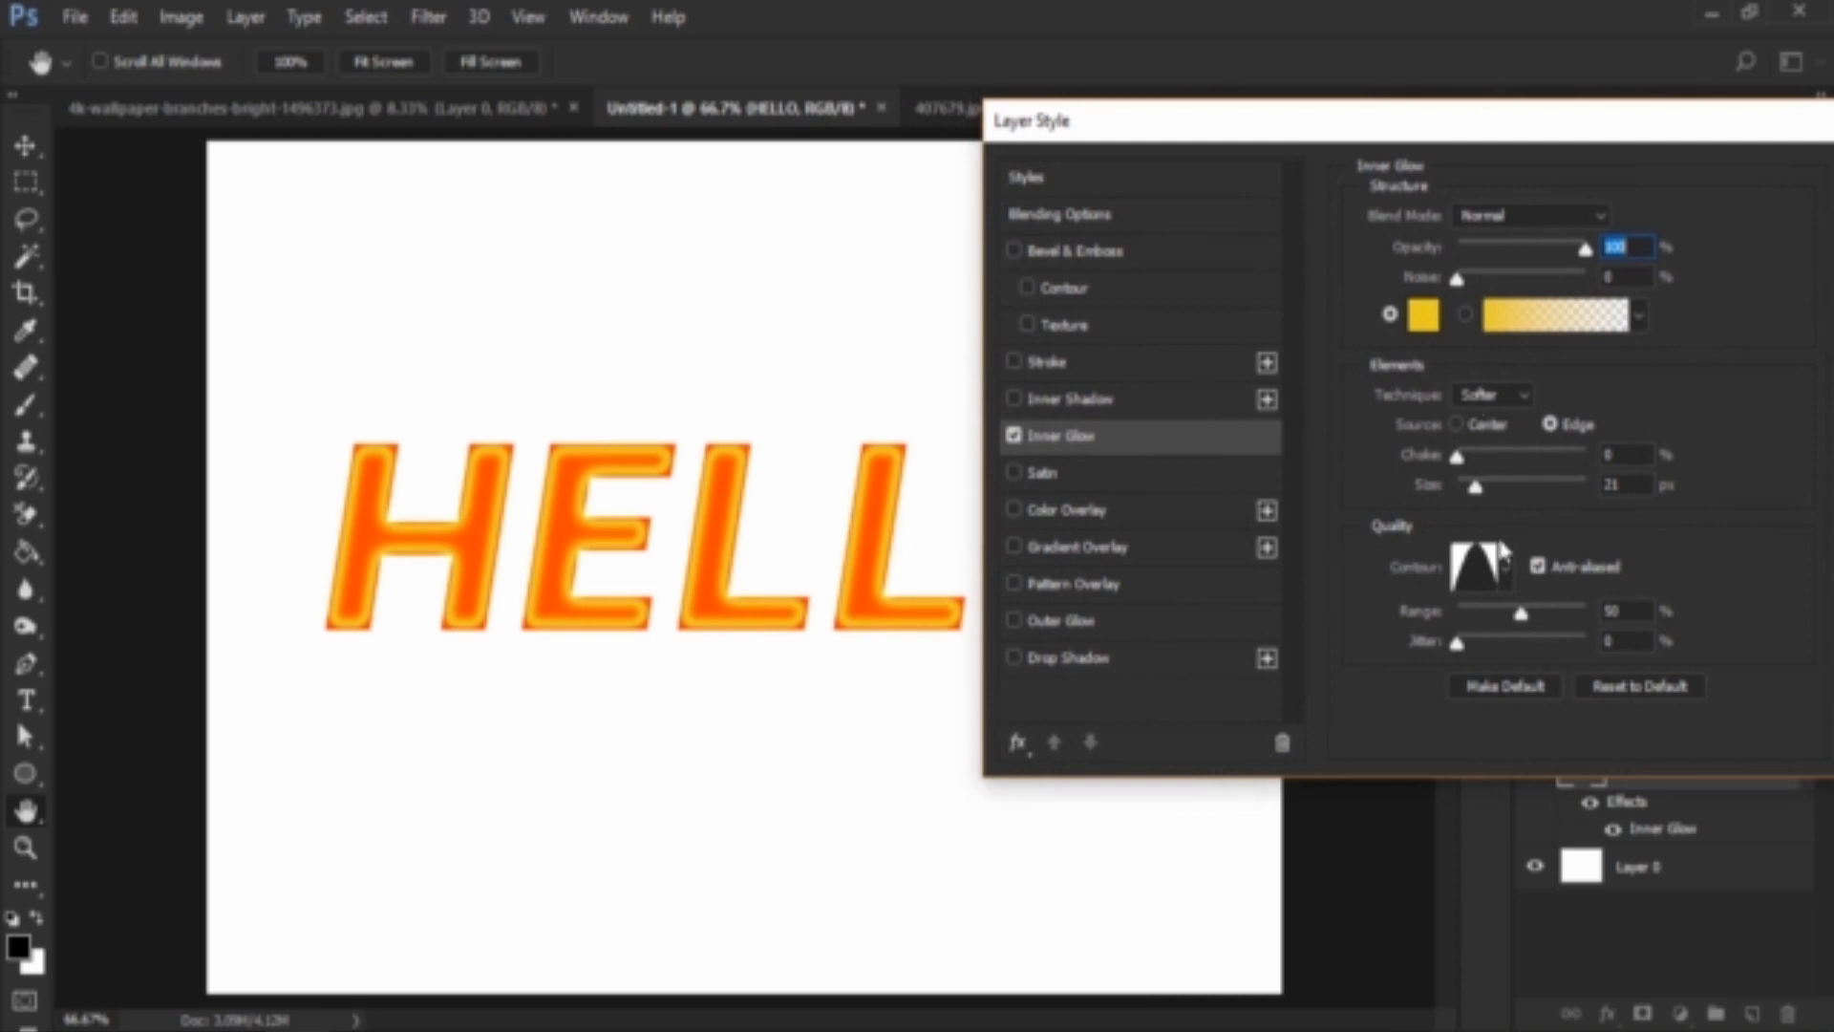
Set the Inner Glow contour back to the Linear preset.
click(1504, 567)
scroll(1457, 642, up, 3)
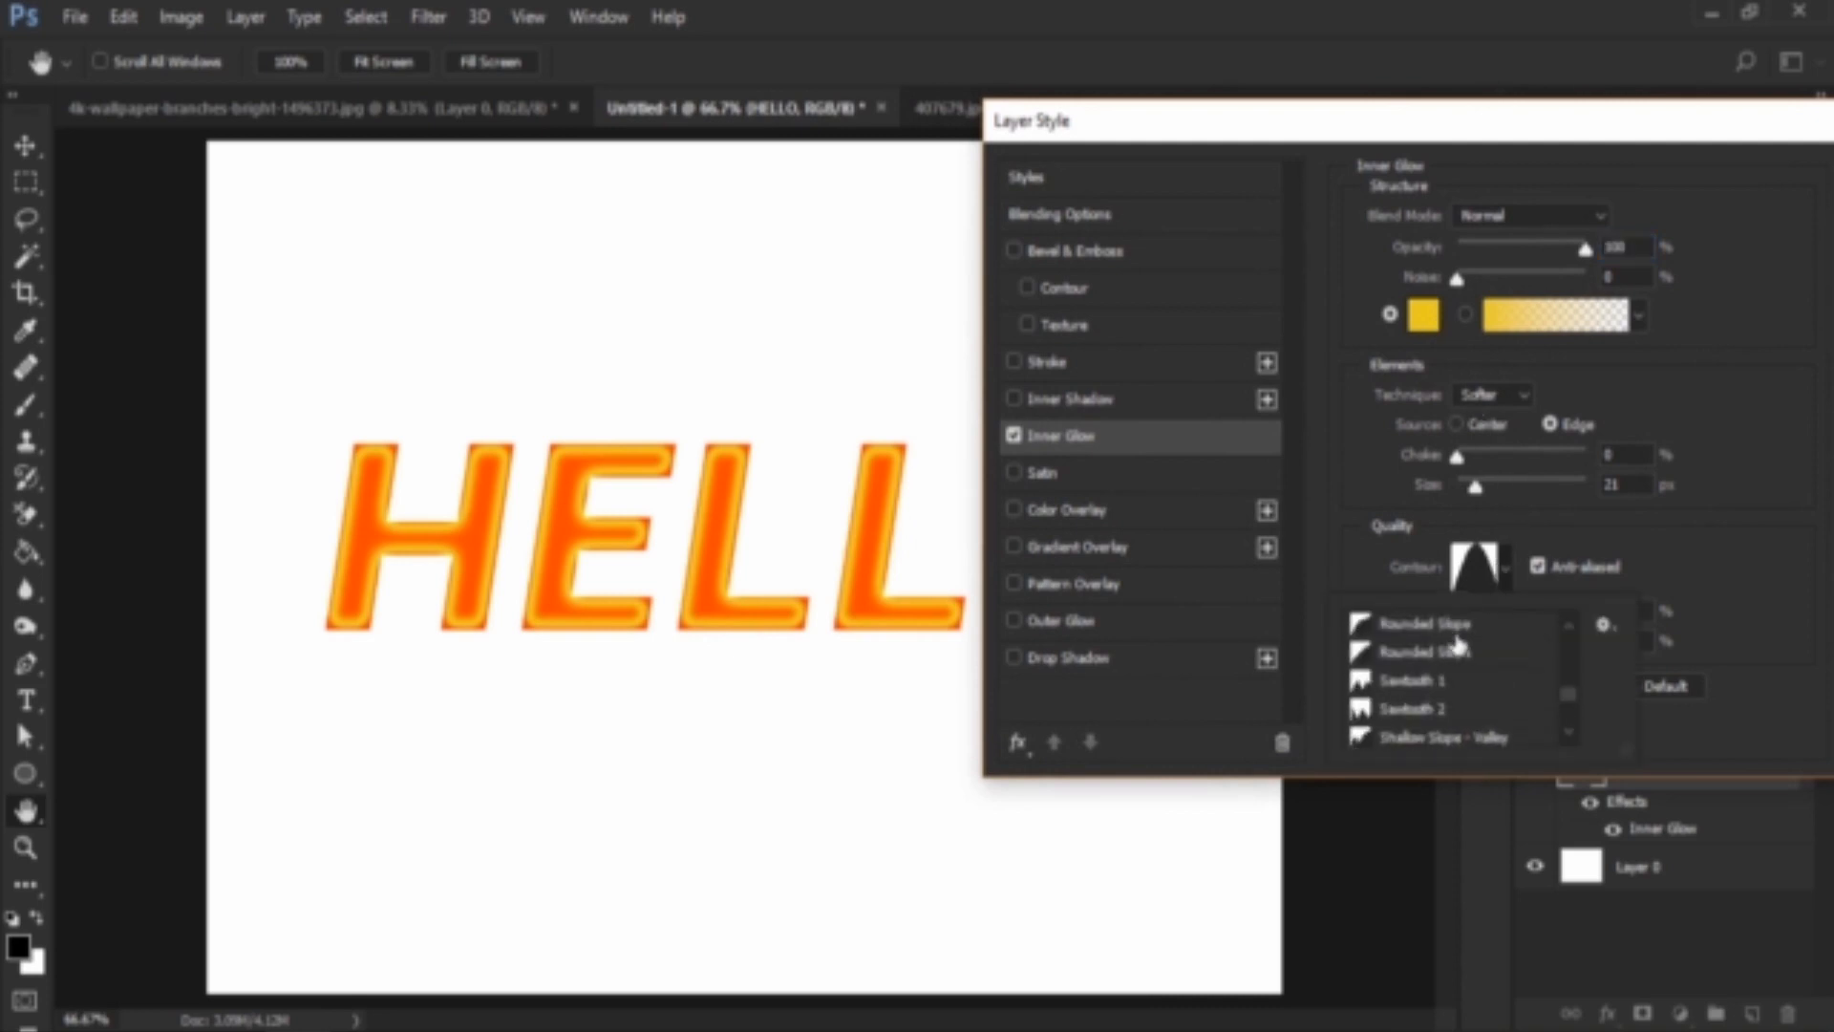
scroll(1456, 645, up, 5)
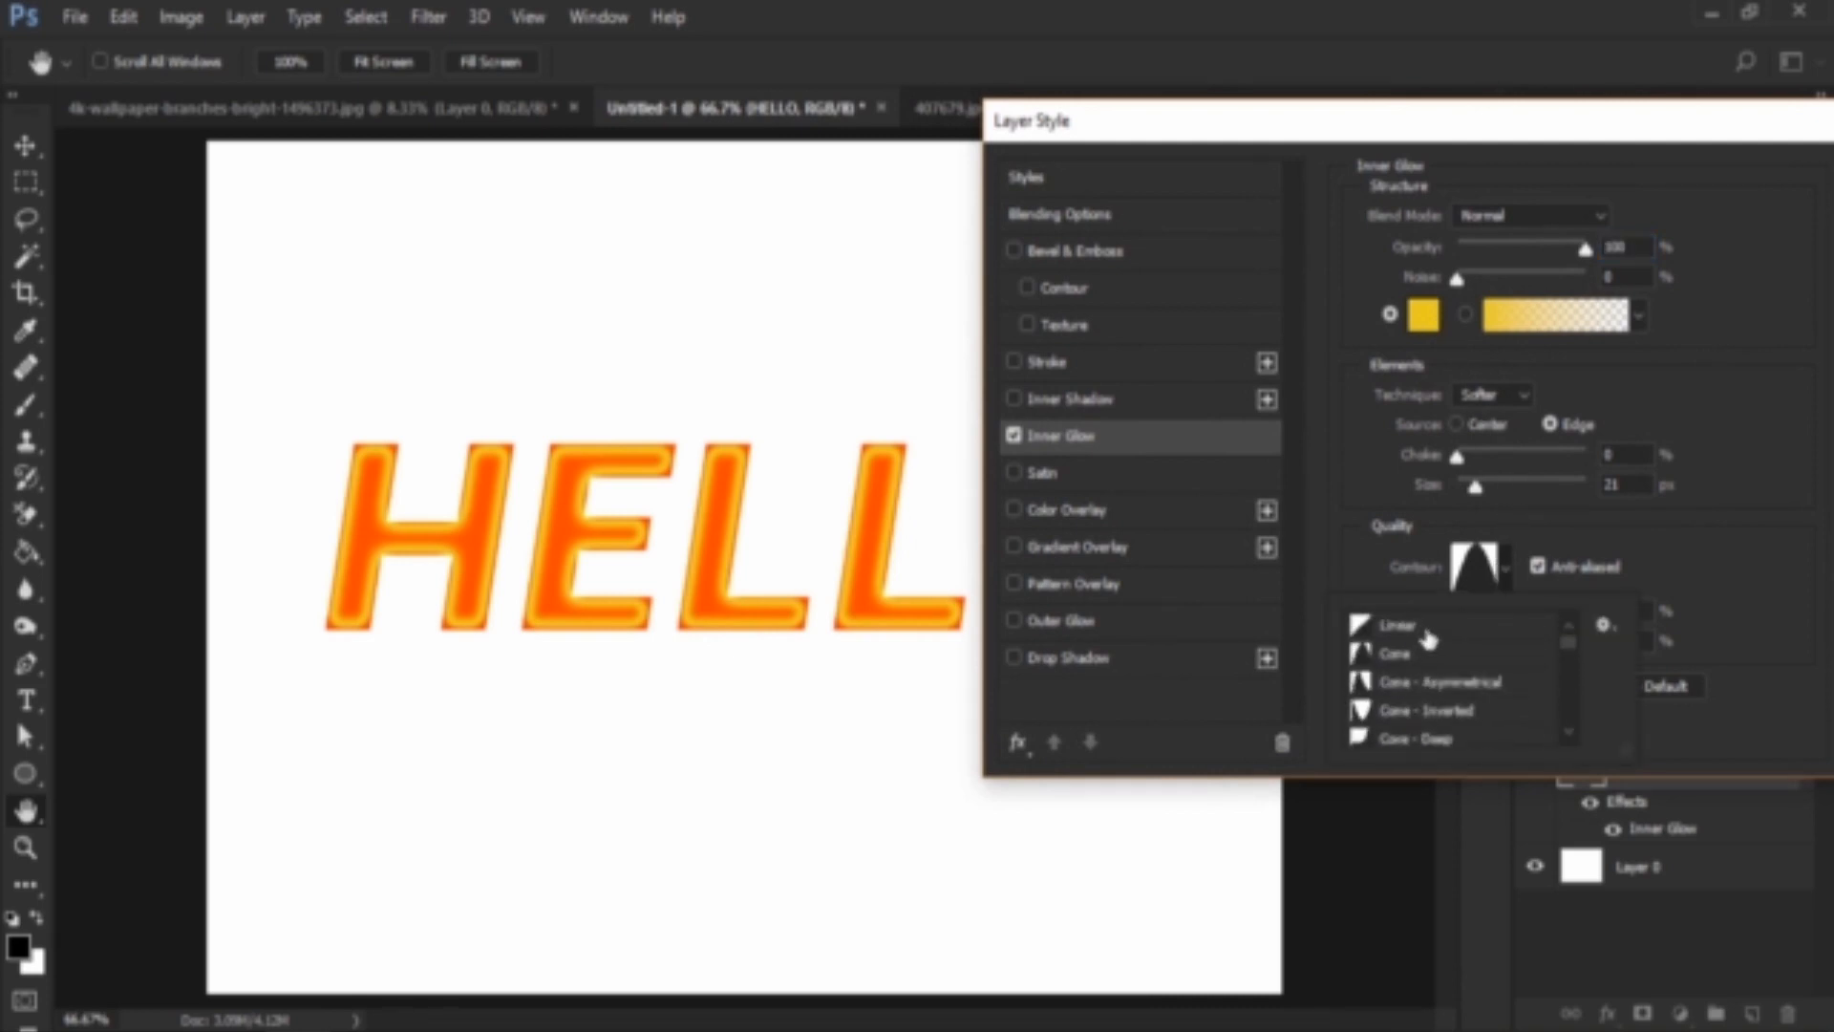
click(1428, 630)
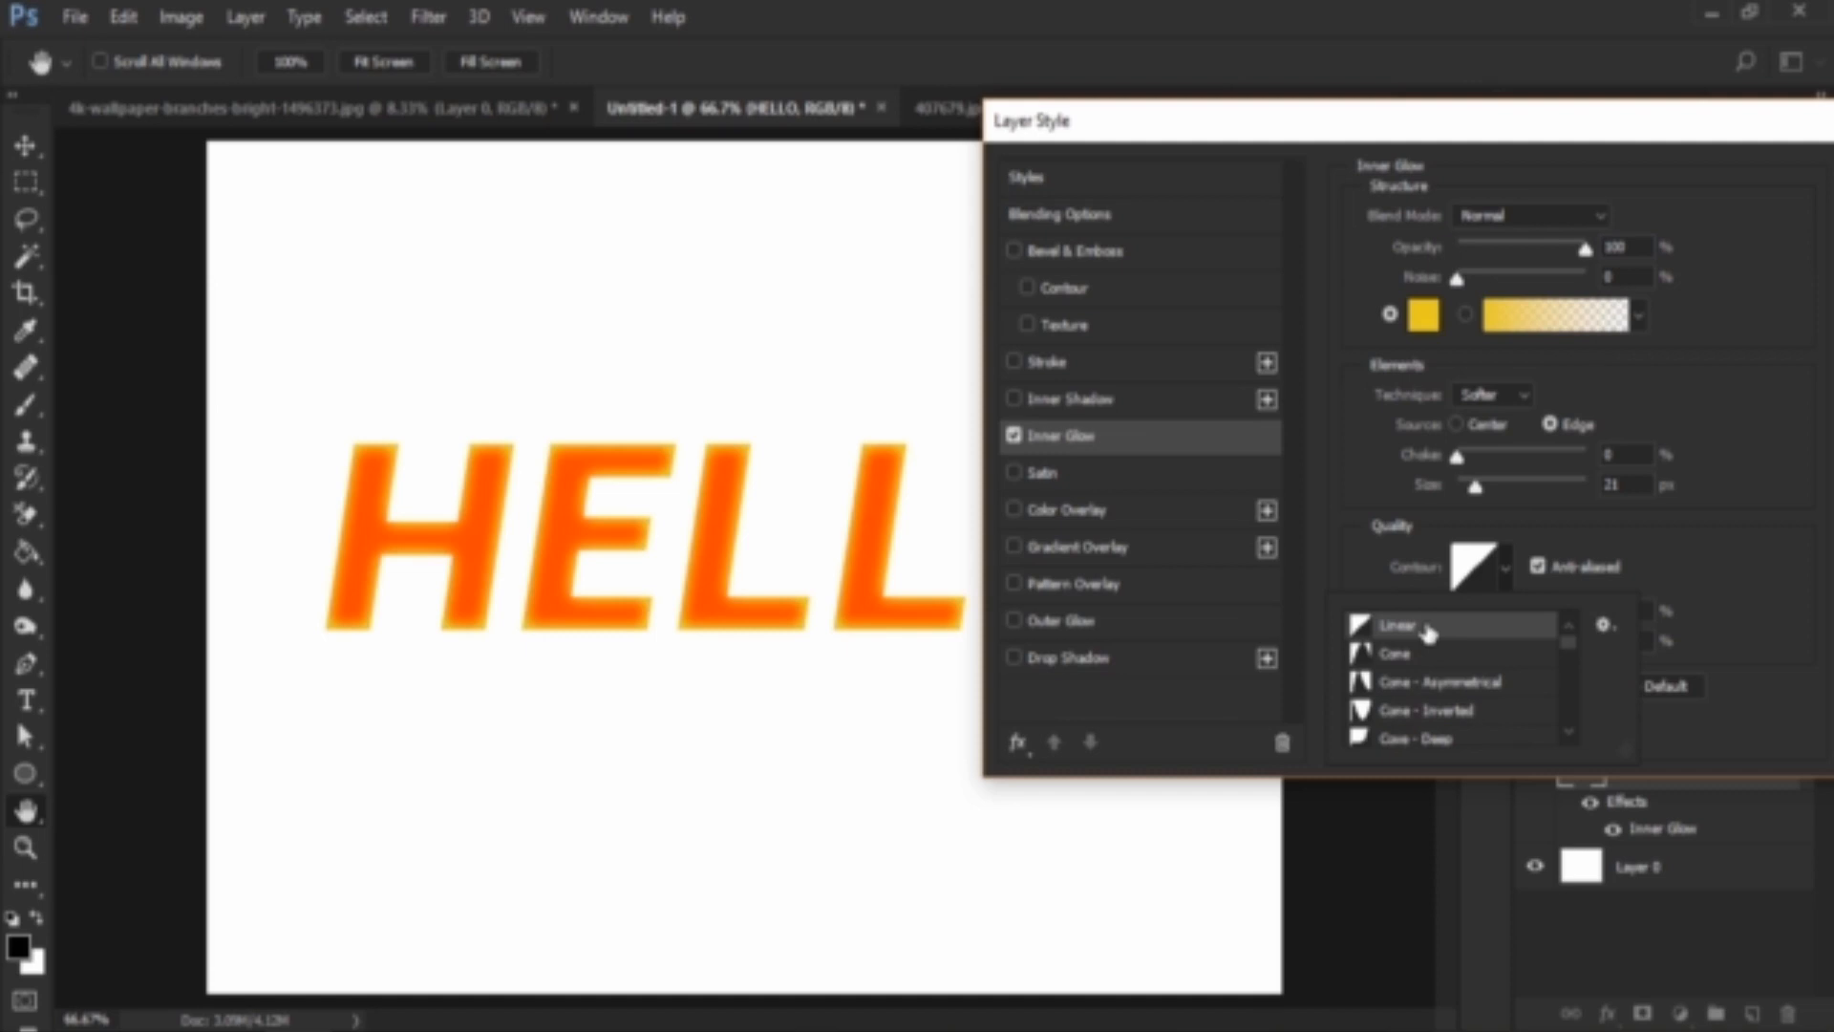
Apply the Cone preset to the Inner Glow contour, lower its peak to 65% output, and raise it back to 98%.
click(1493, 579)
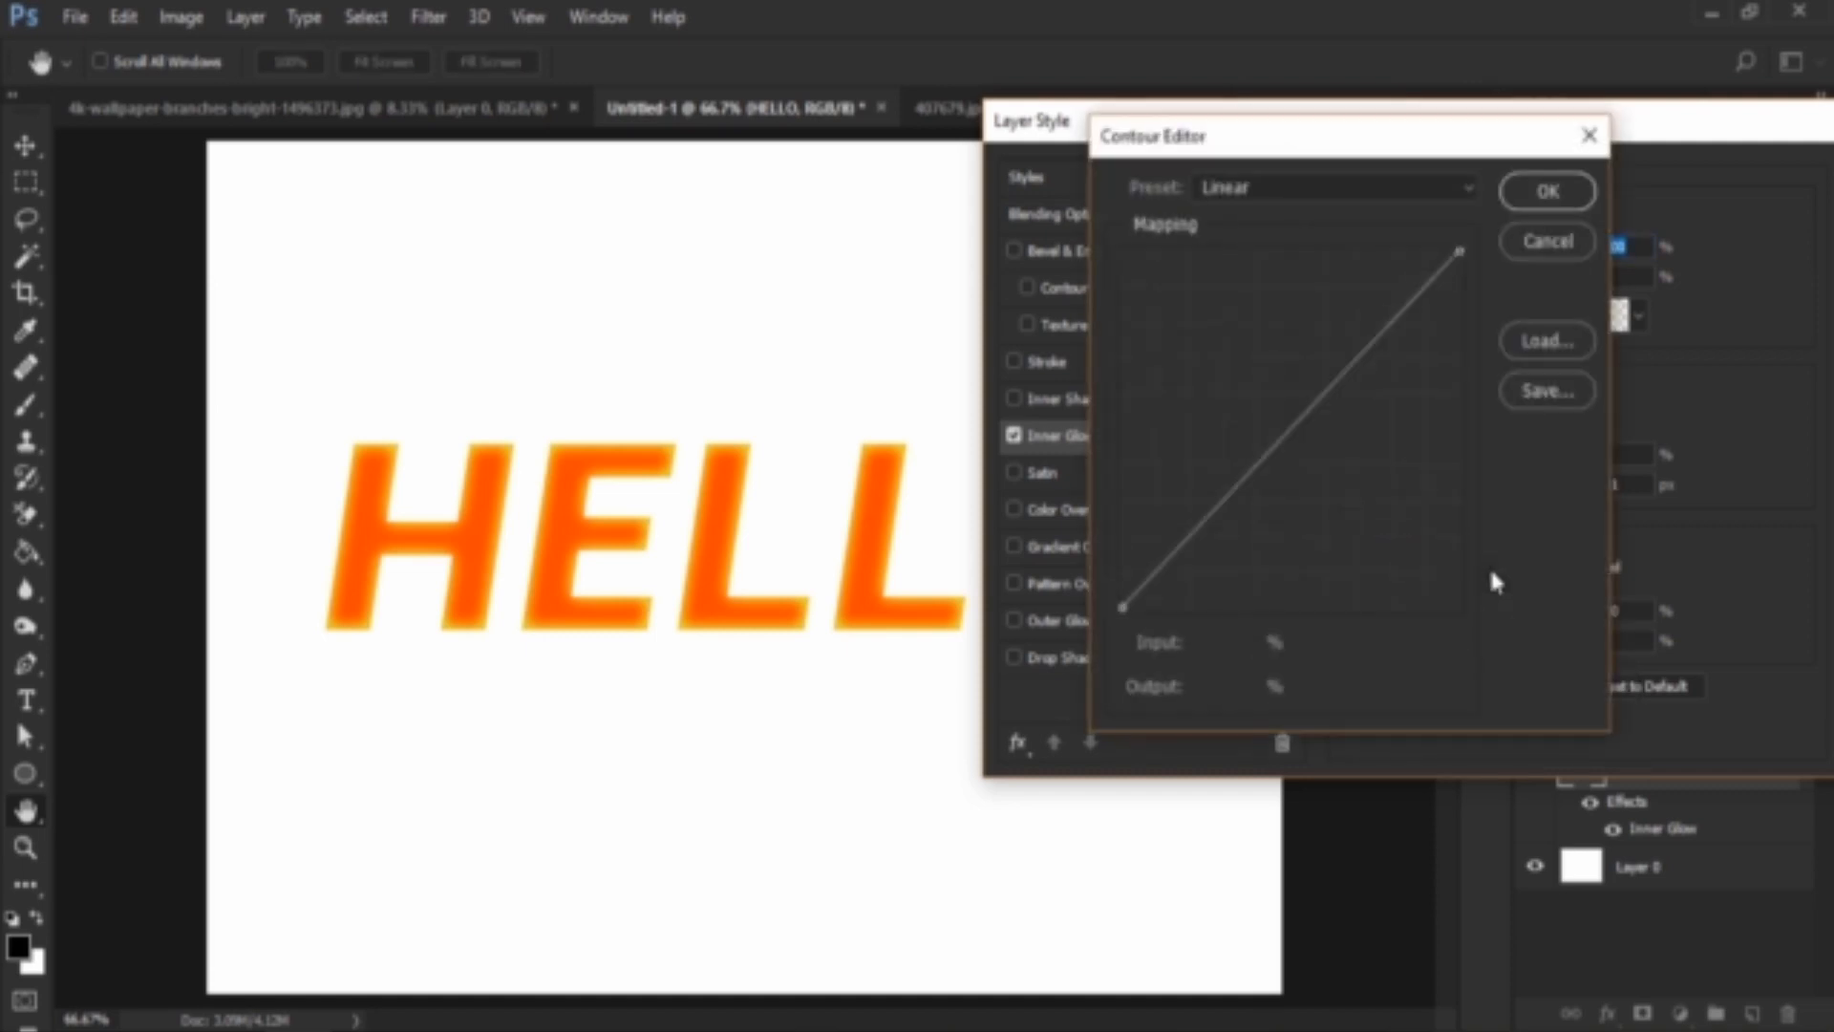
click(1280, 187)
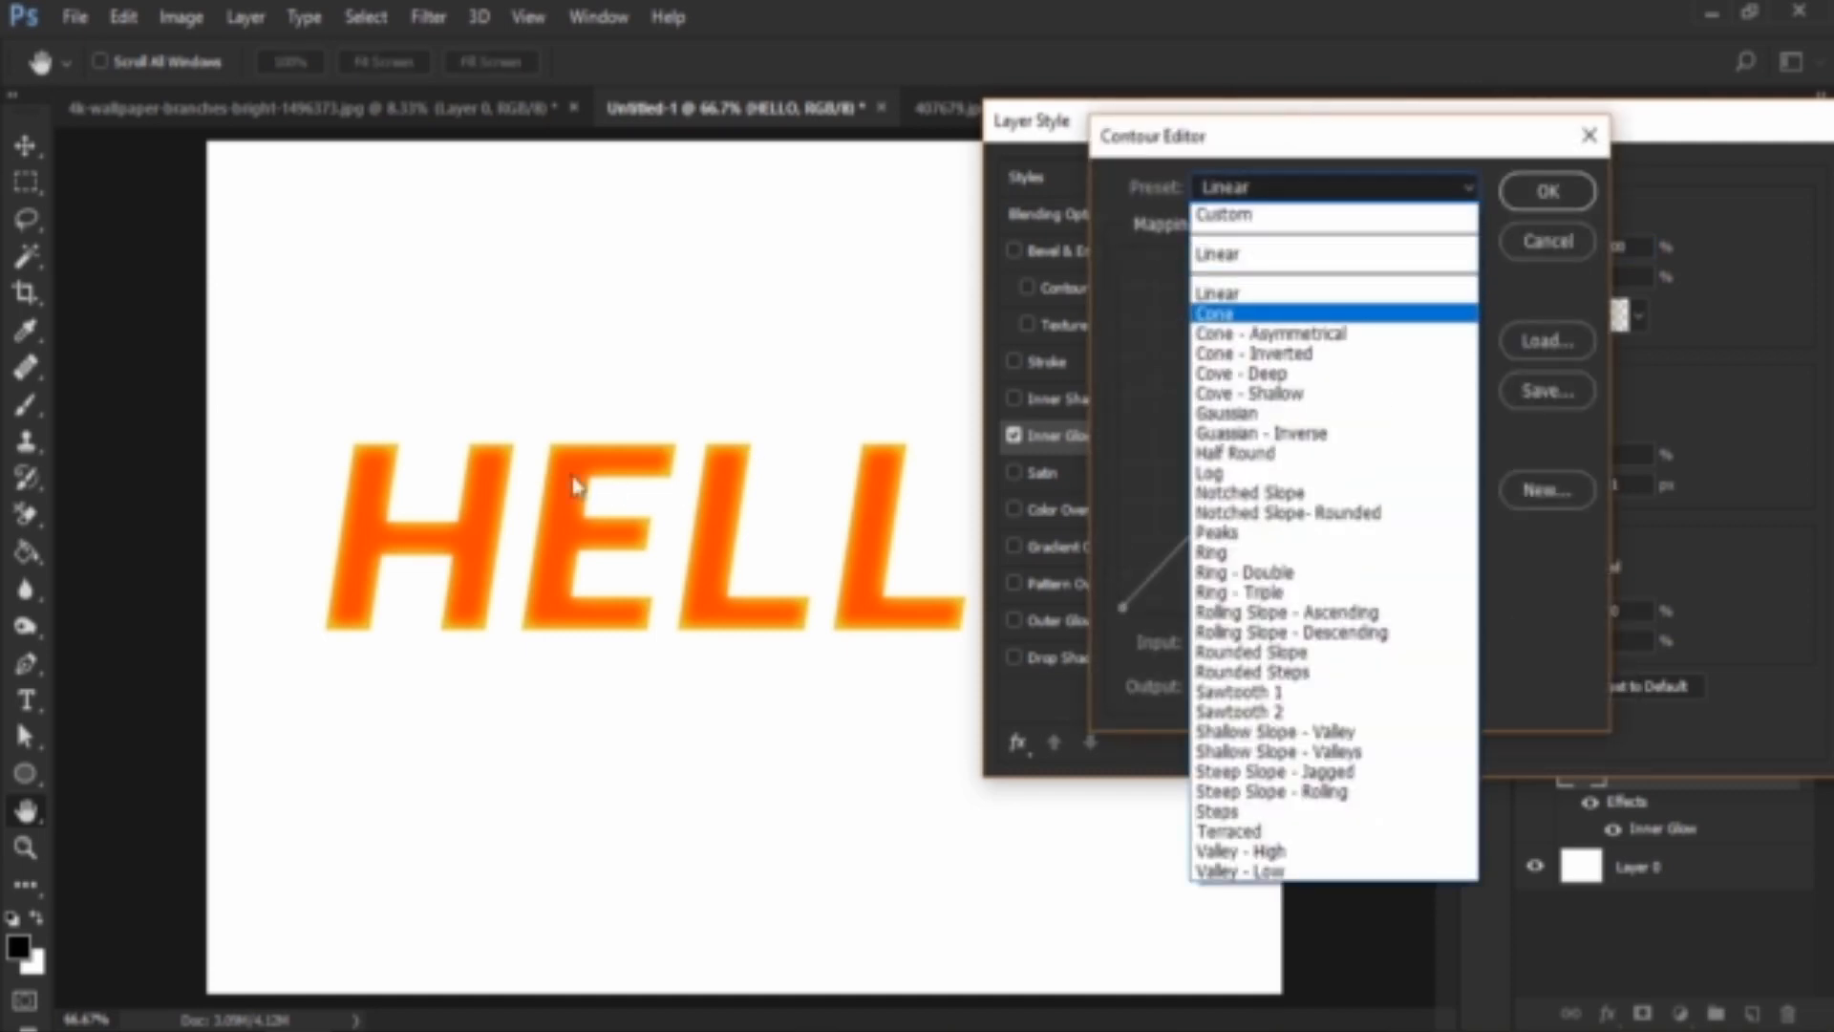
click(1275, 313)
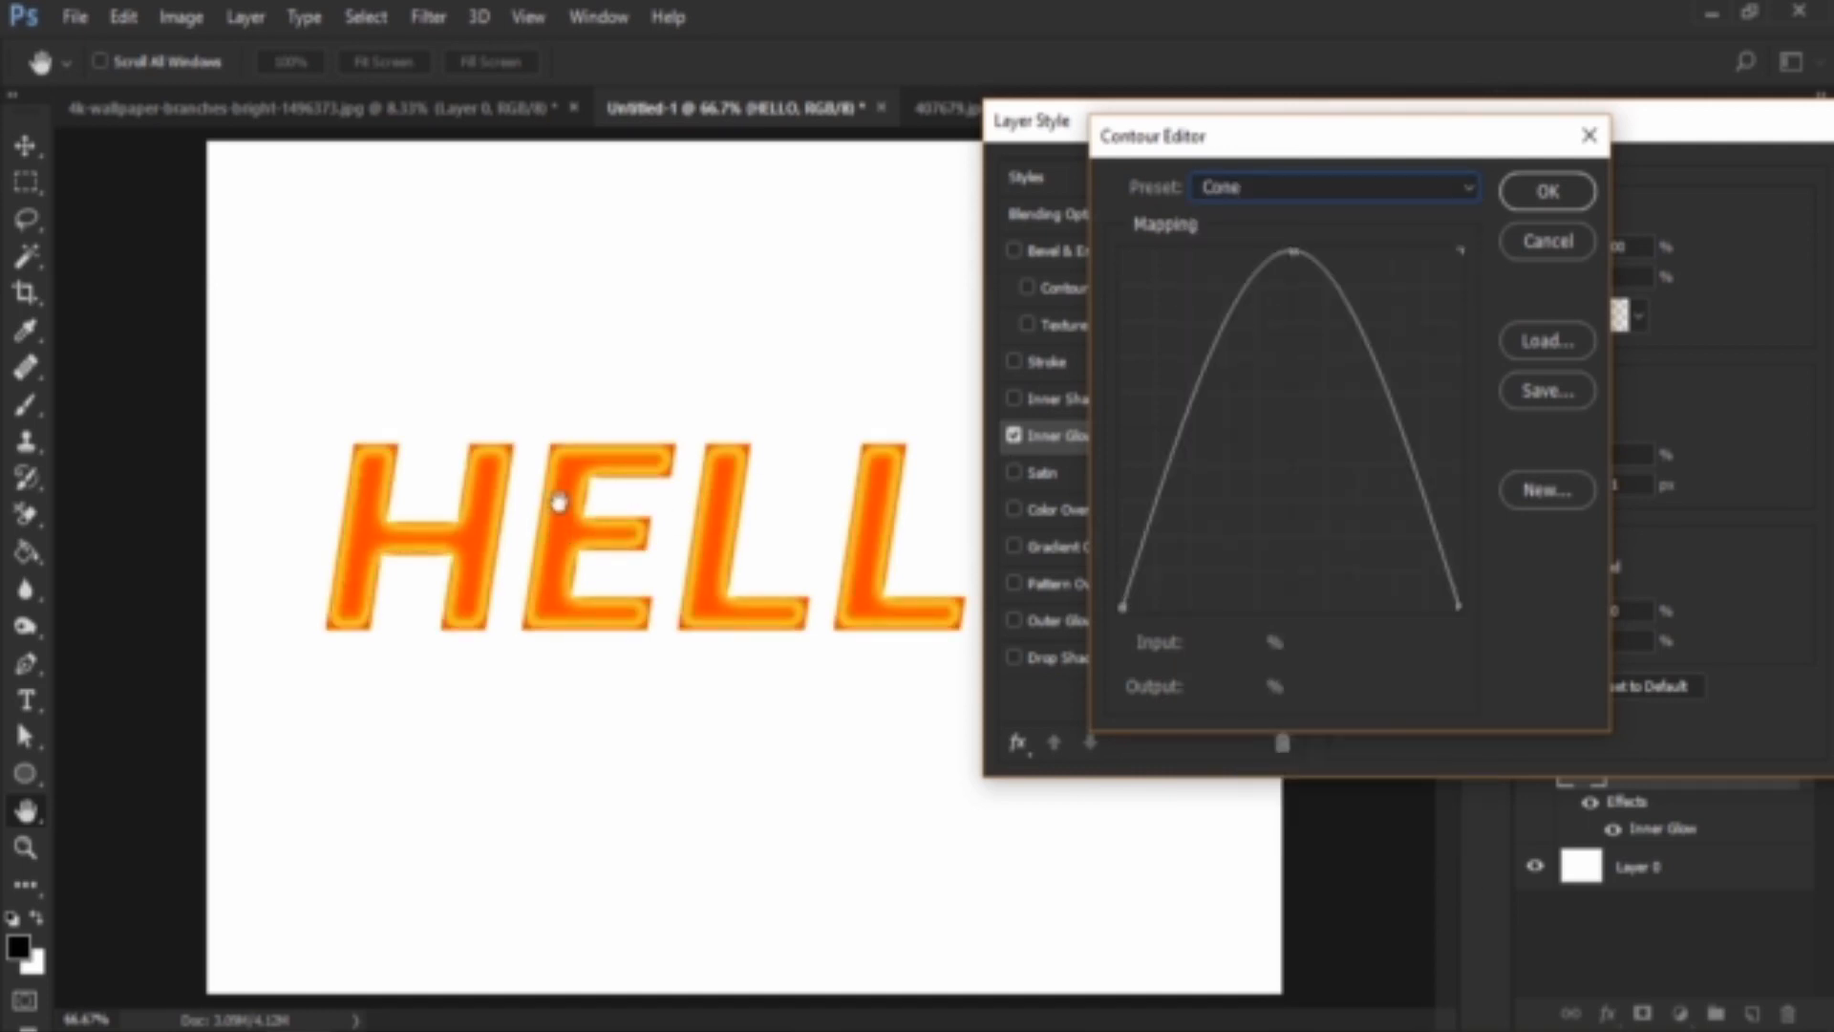
click(1290, 253)
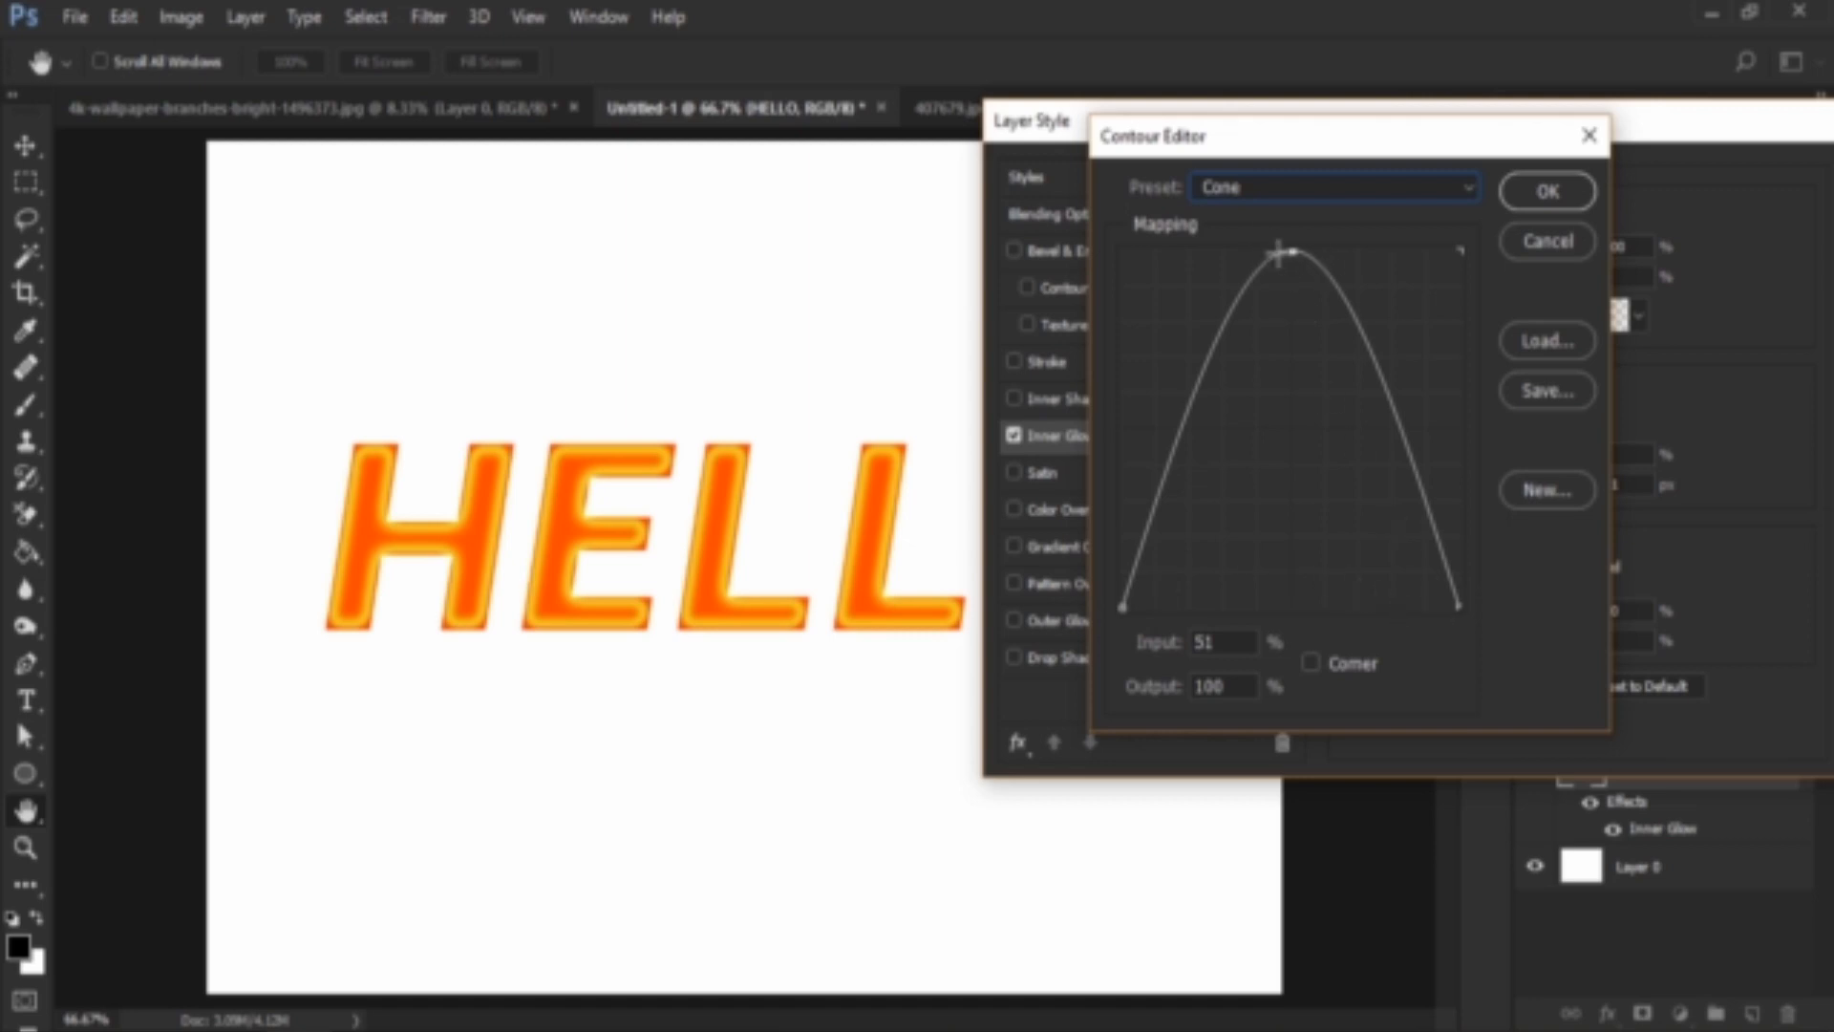
drag(1294, 256, 1288, 377)
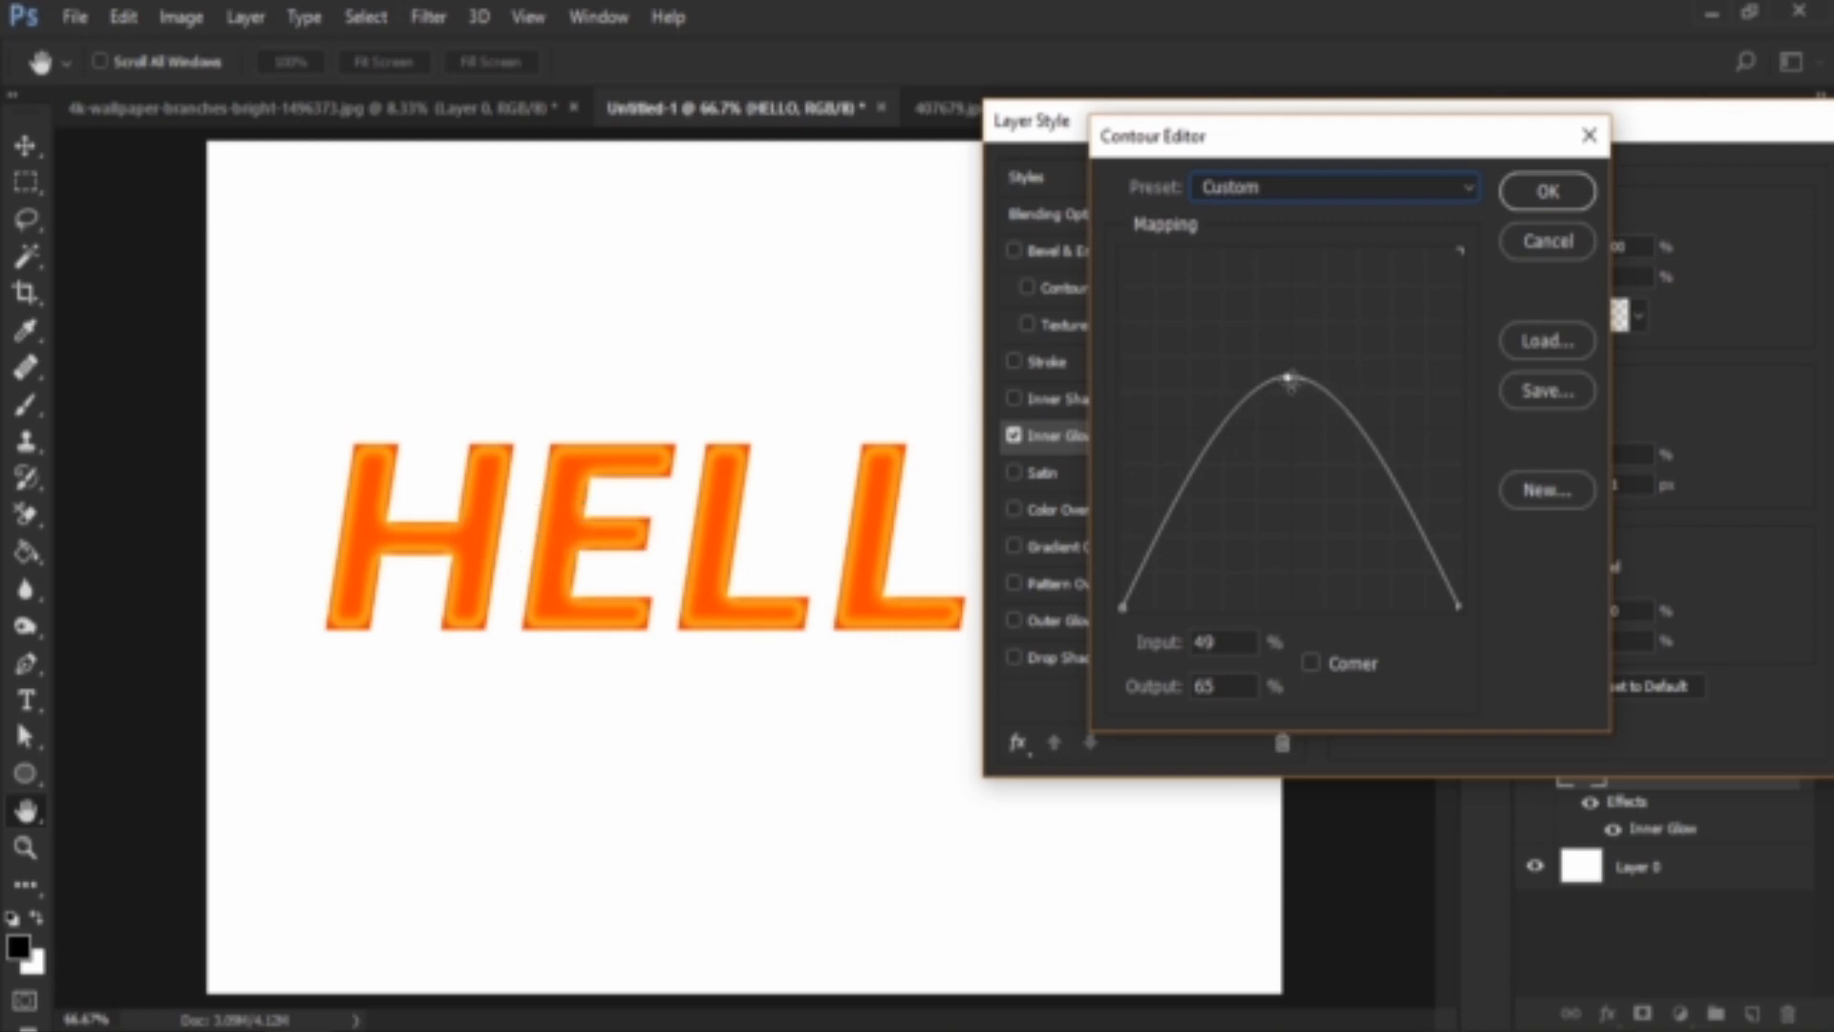
drag(1290, 376, 1294, 258)
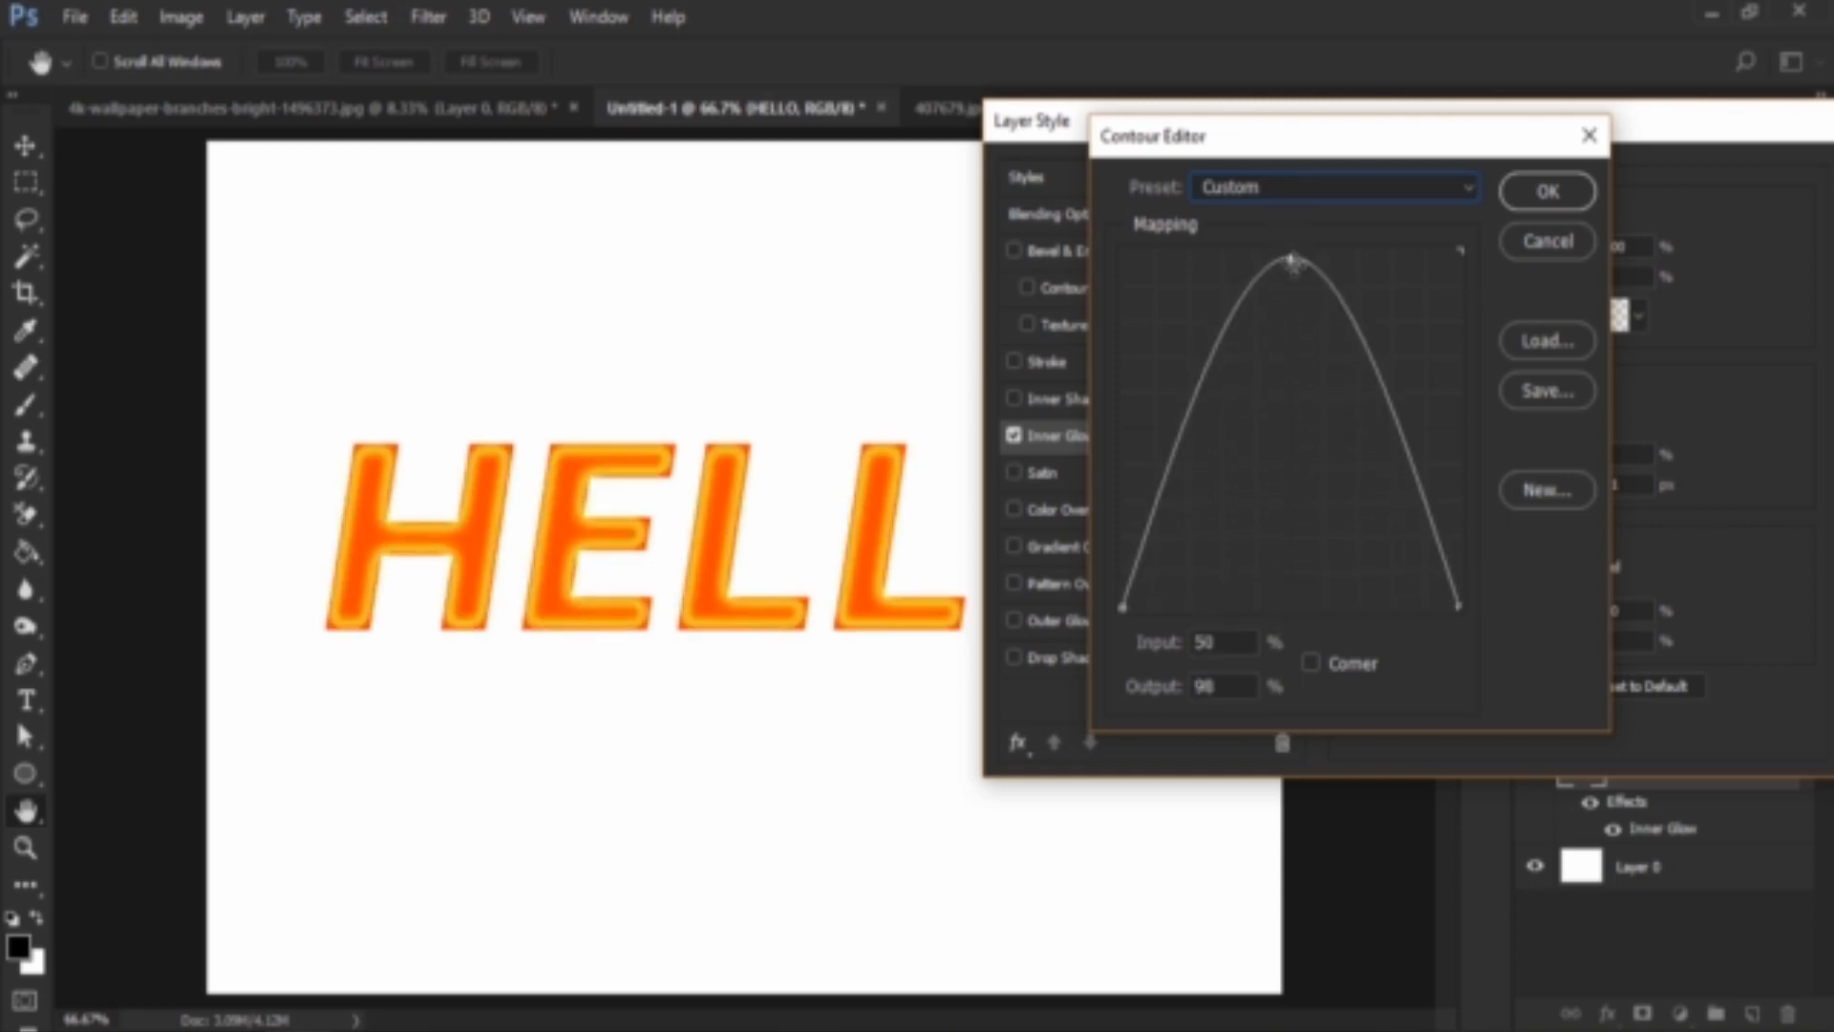
Apply the Cone - Asymmetrical preset and reshape its curve with points at 31% input, 64% output and 83% input, 55% output.
click(1364, 205)
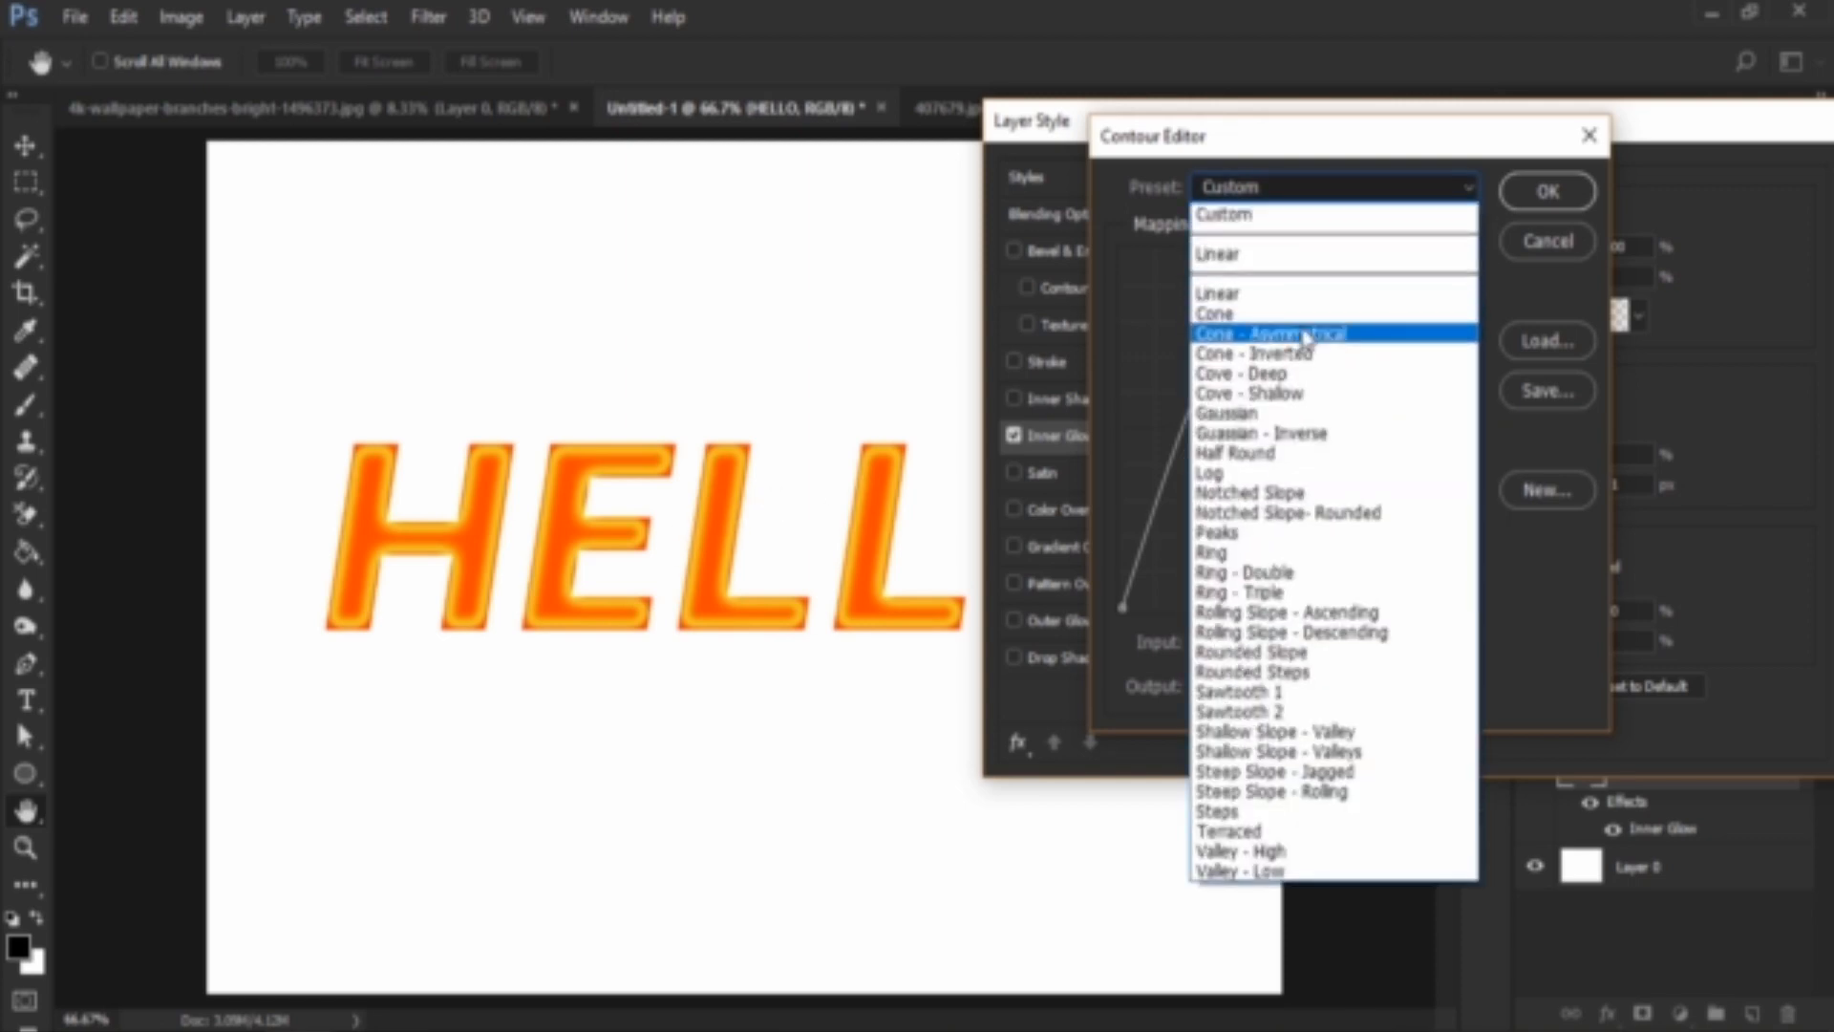
click(1310, 335)
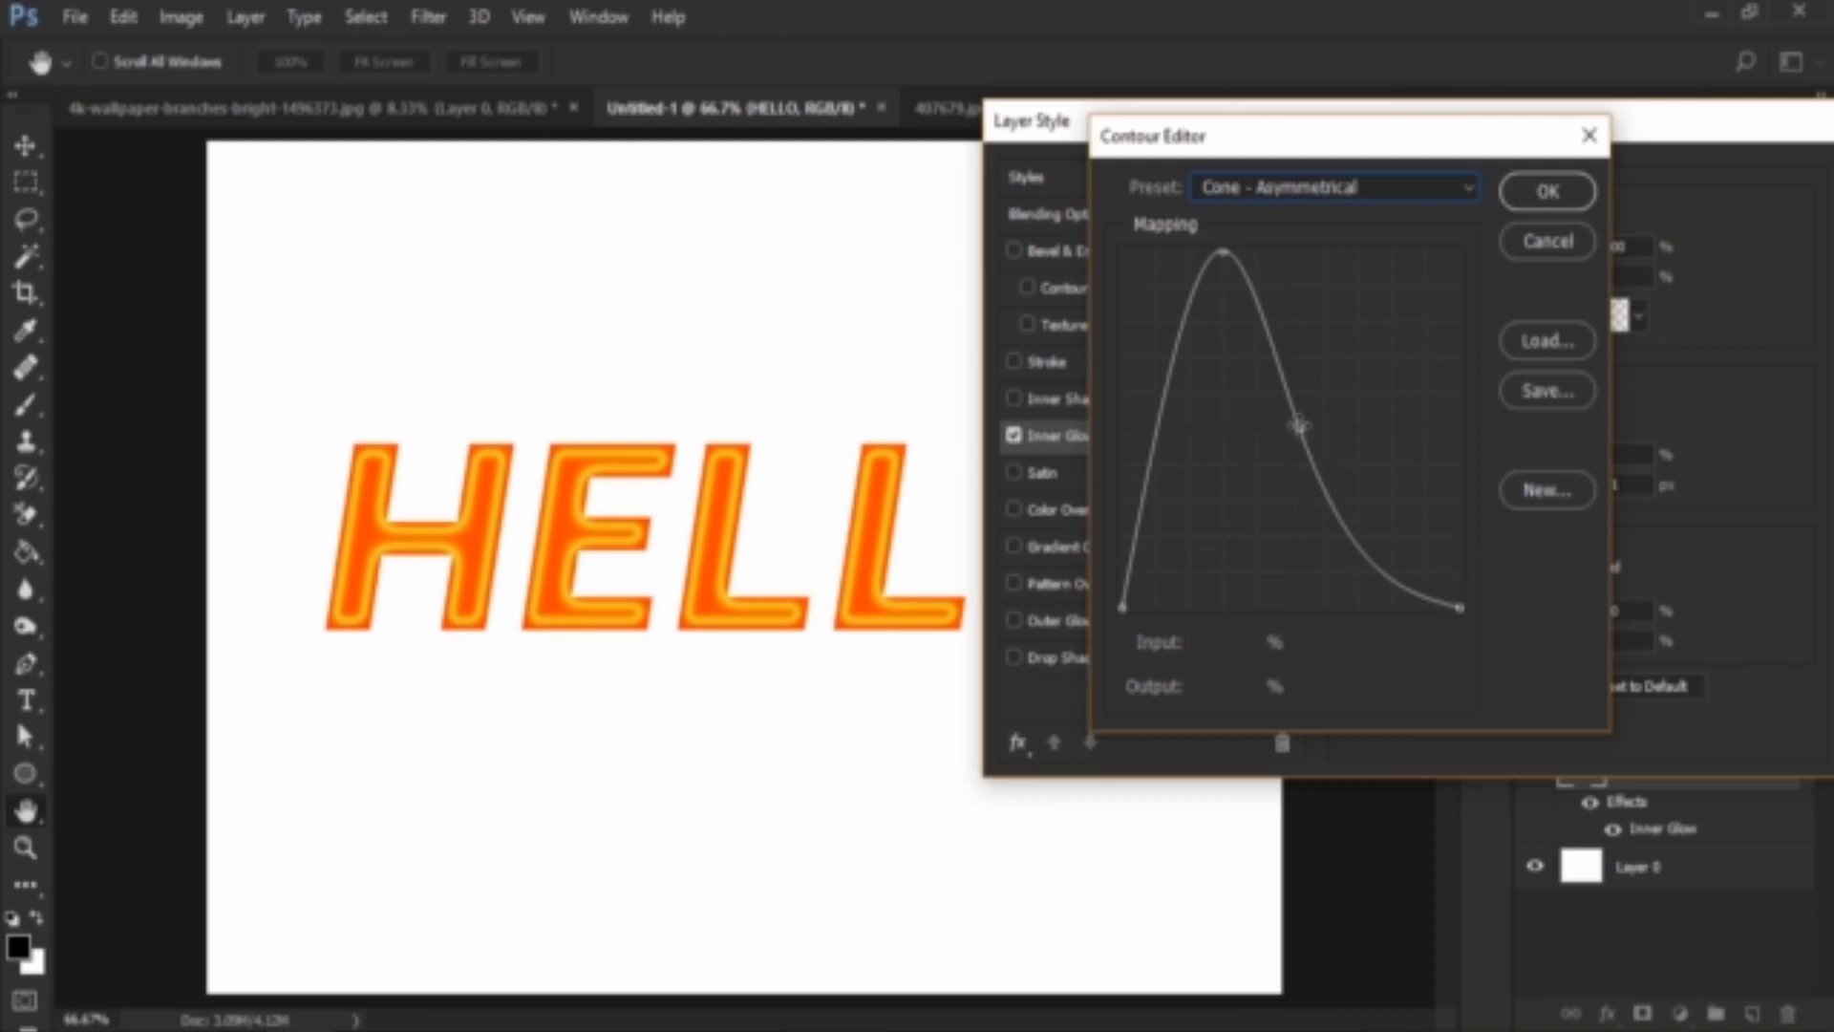
drag(1300, 425, 1417, 414)
drag(1221, 253, 1226, 382)
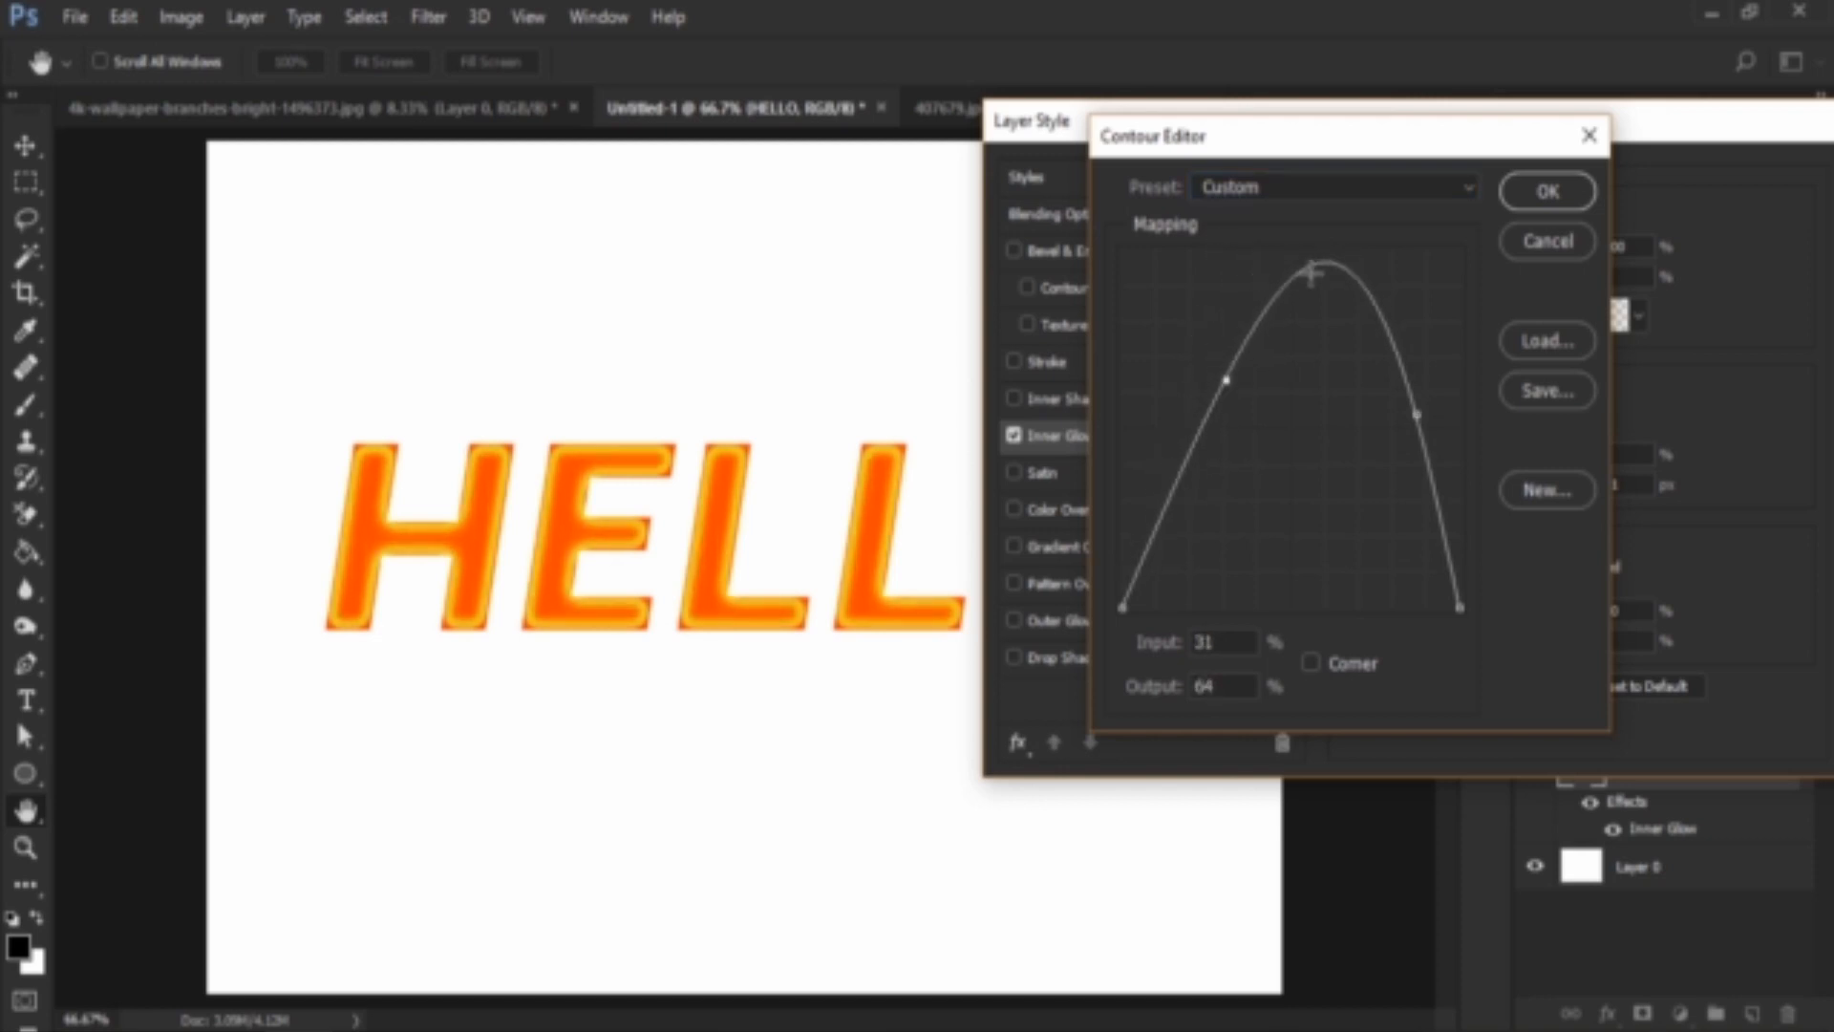
mouse_move(1322, 263)
mouse_down()
mouse_move(1298, 275)
mouse_move(1319, 277)
mouse_up()
mouse_move(1415, 414)
mouse_down()
mouse_move(1382, 409)
mouse_move(1401, 411)
mouse_up()
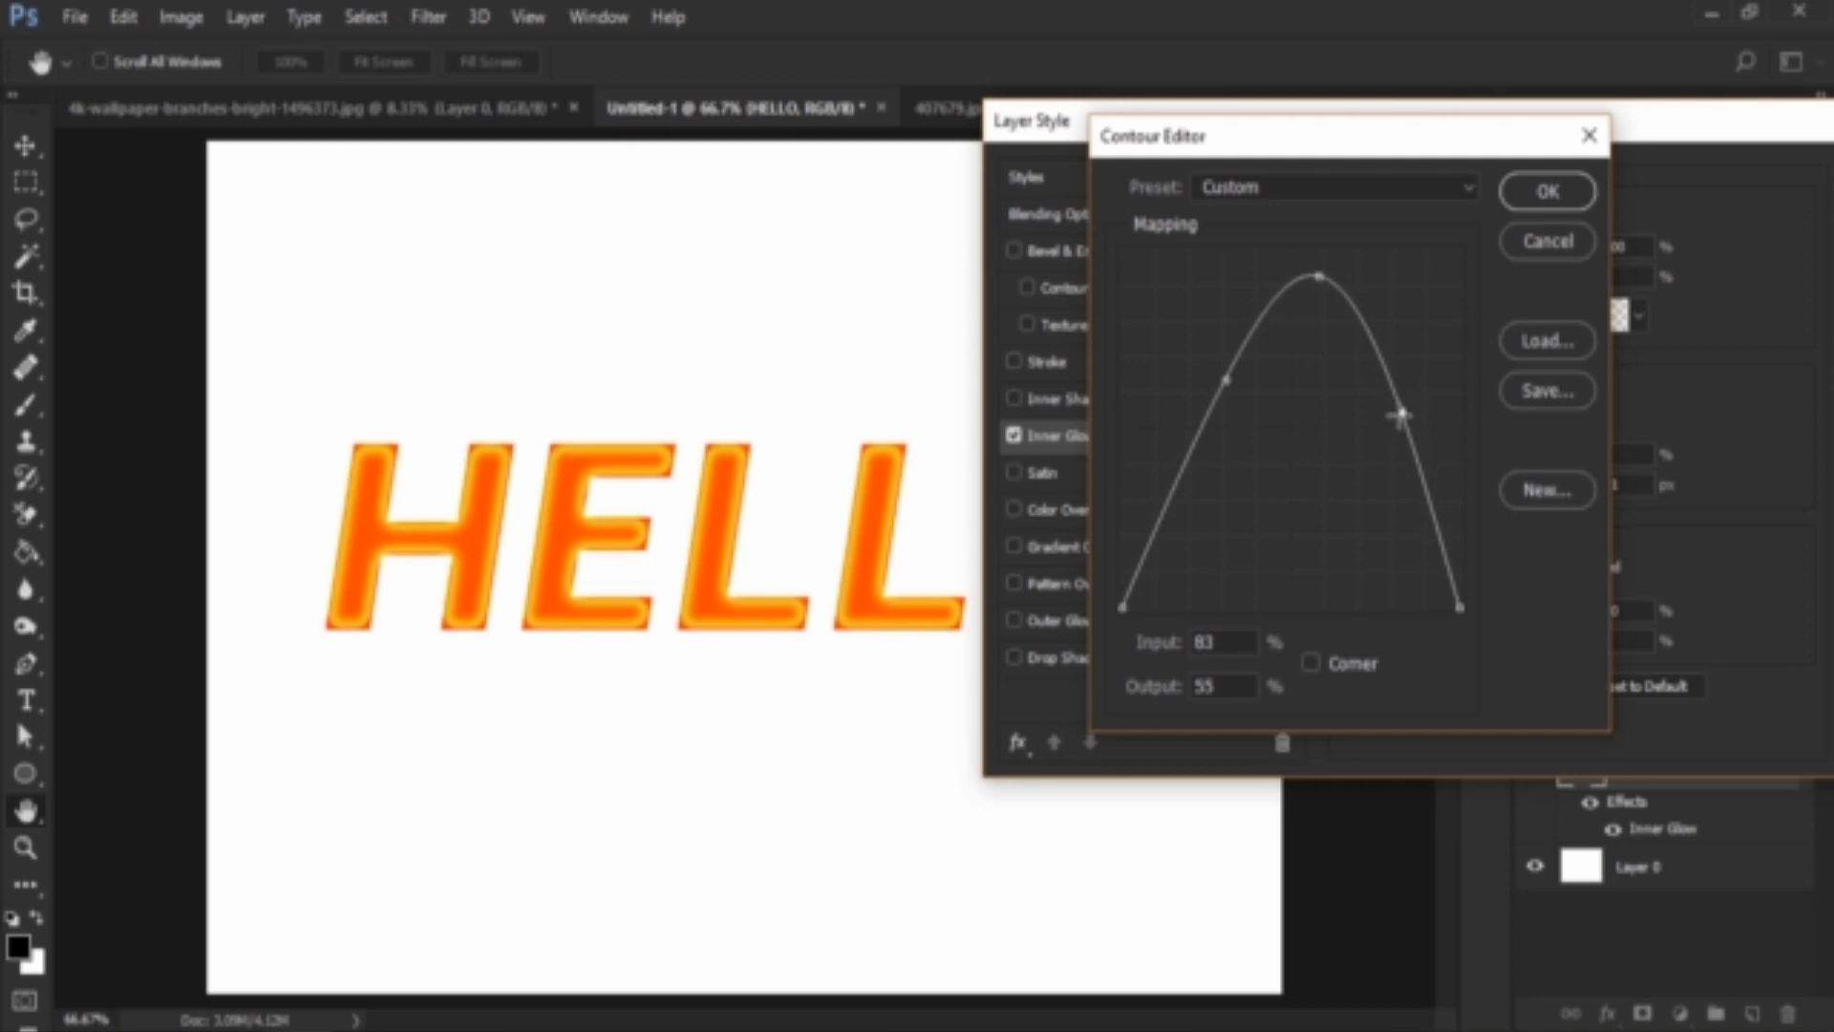
Replace the custom curve with the Cone preset and switch the Inner Glow contour to Cone - Asymmetrical.
click(1320, 187)
click(1281, 322)
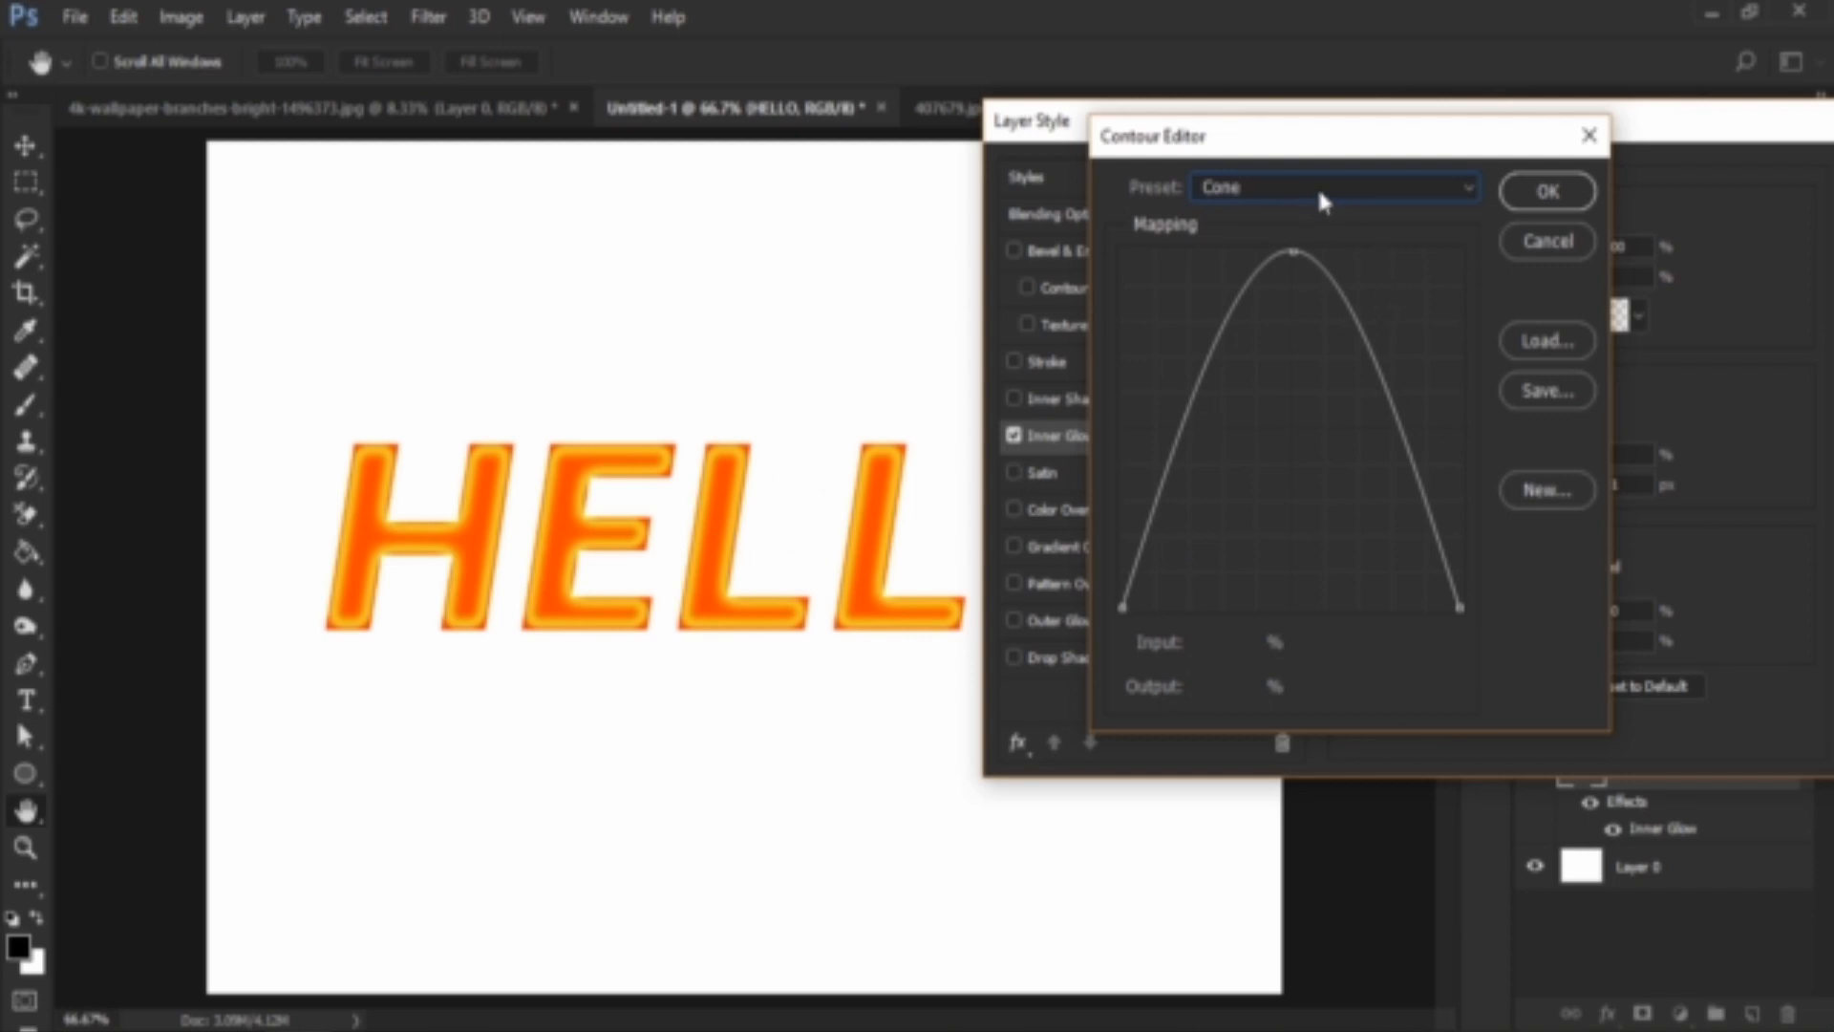
click(1273, 200)
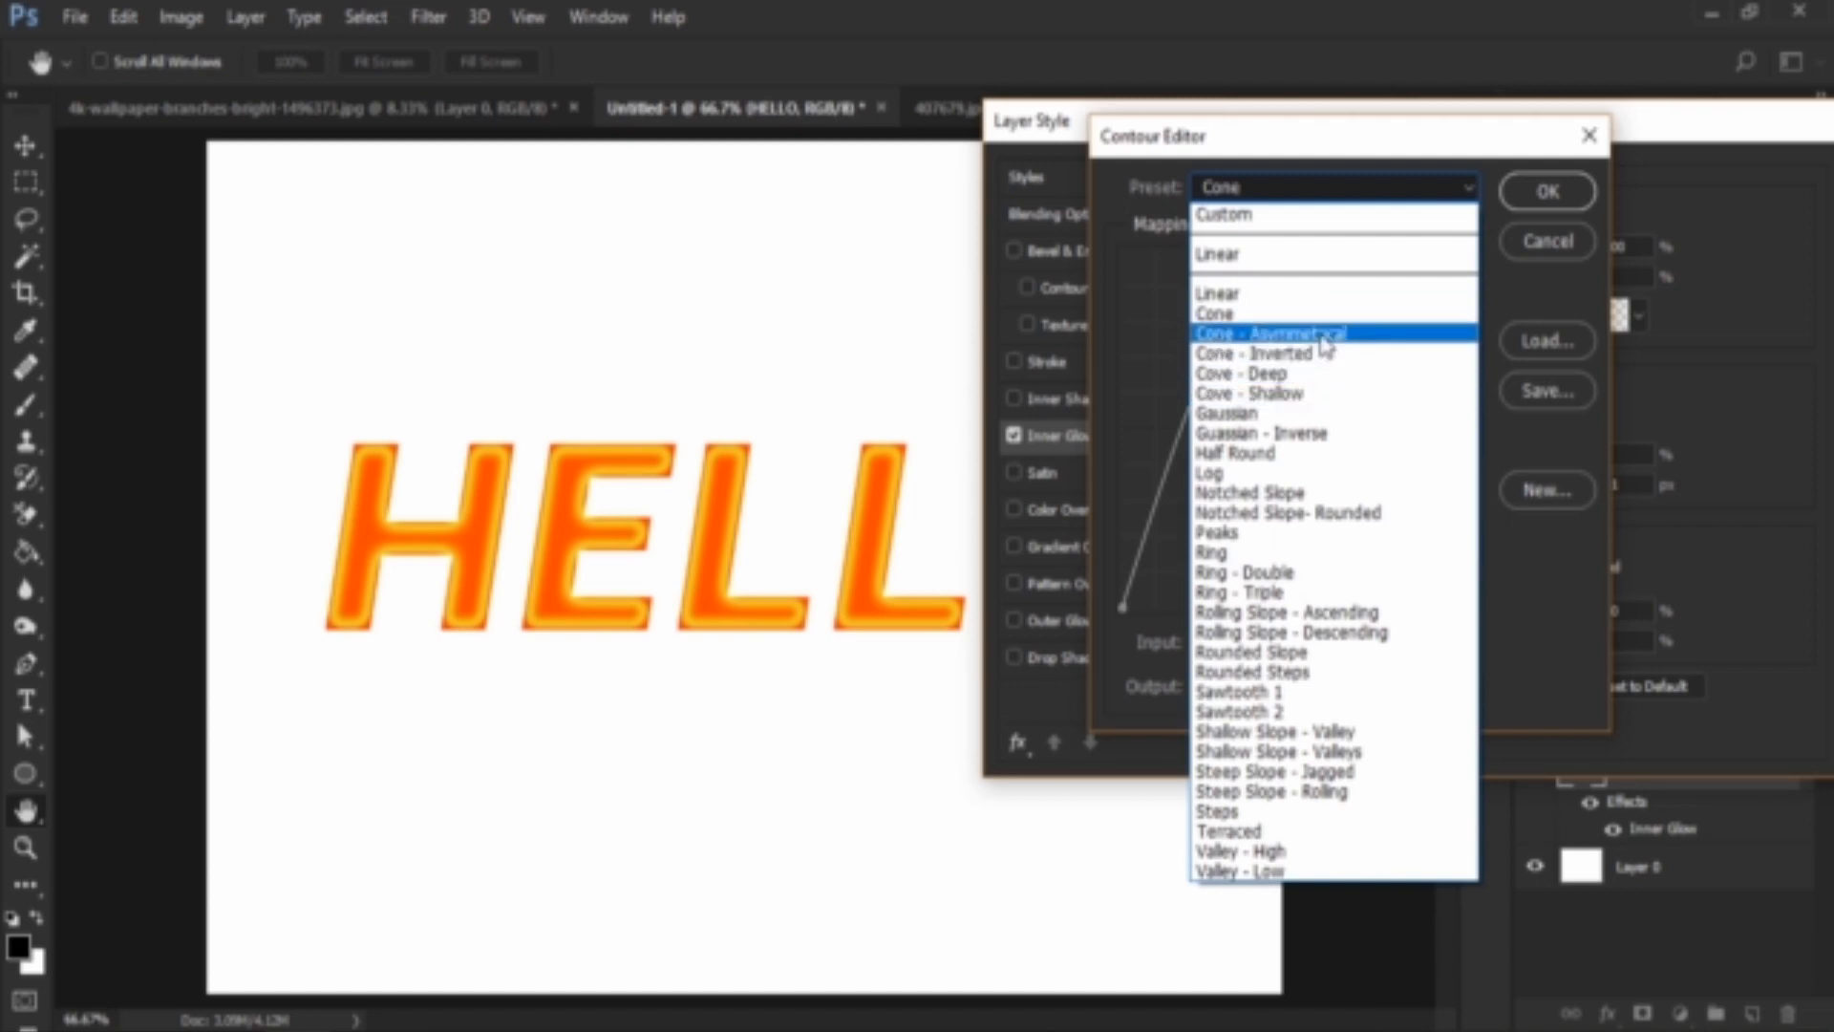
click(1324, 345)
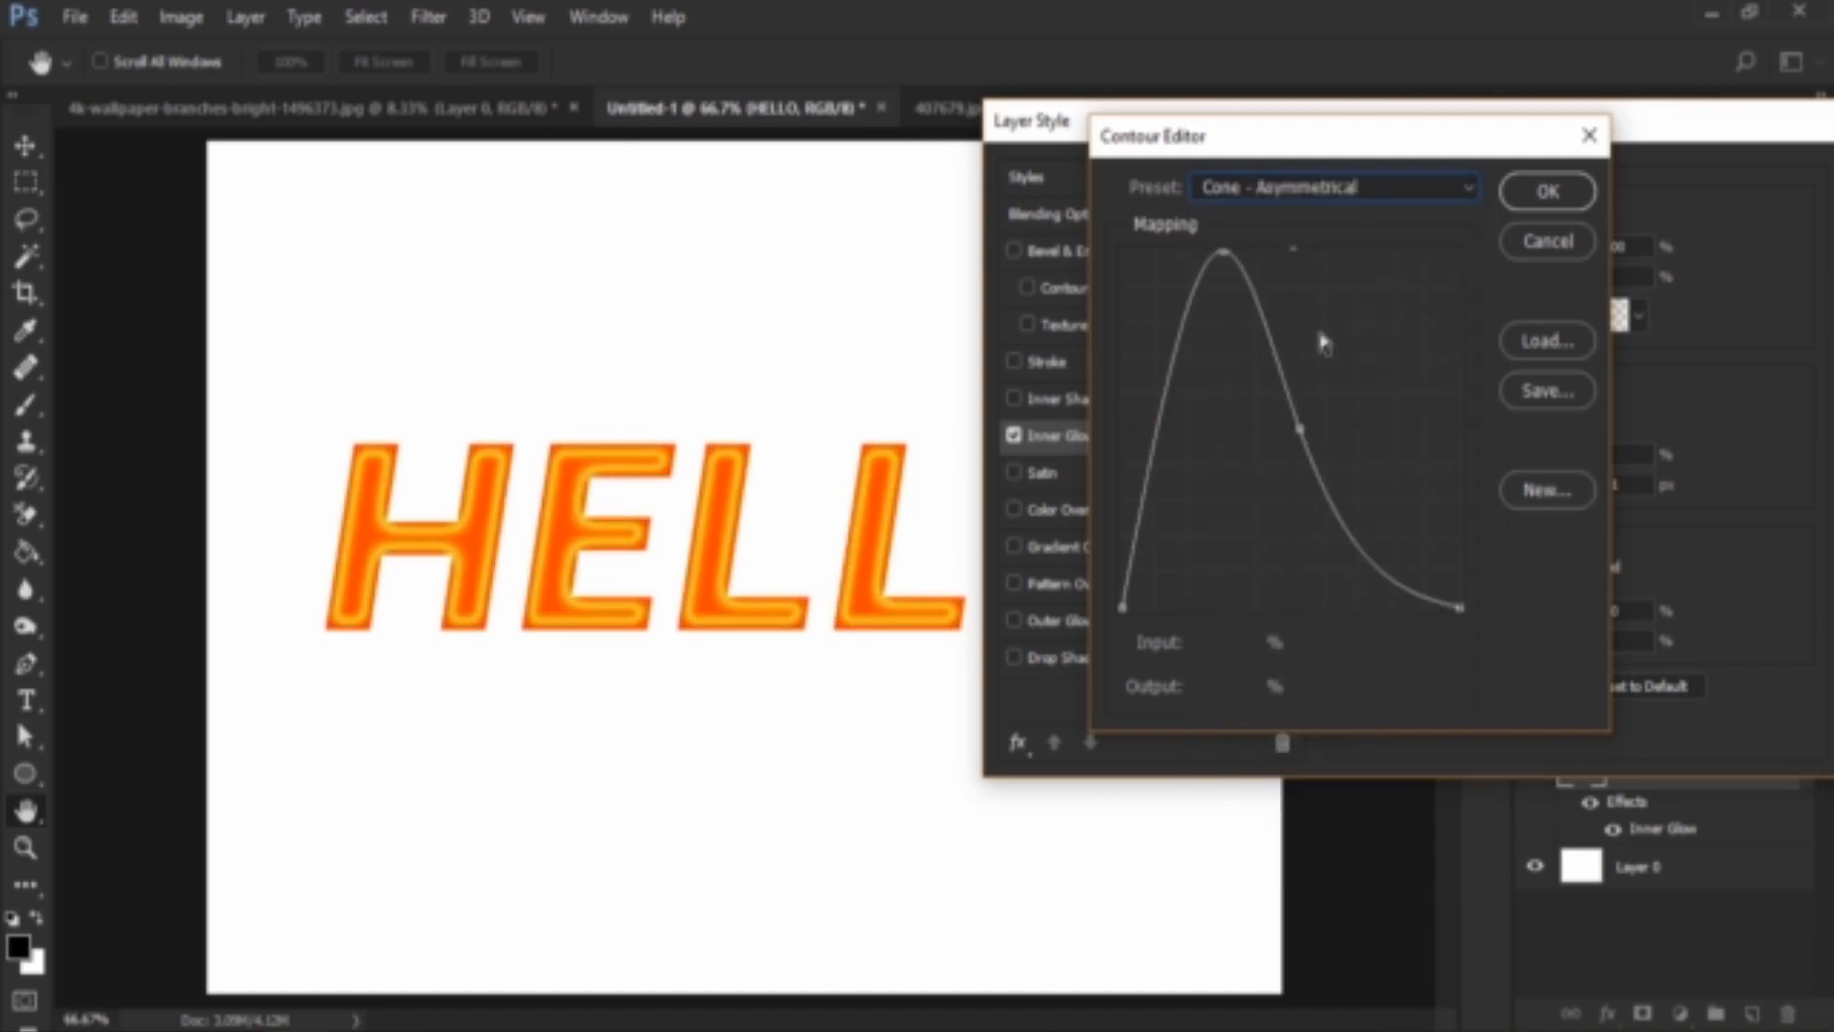
Compare the Cone - Inverted and Cone - Asymmetrical presets on the HELLO text's Inner Glow, ending on Cone - Inverted.
click(1295, 187)
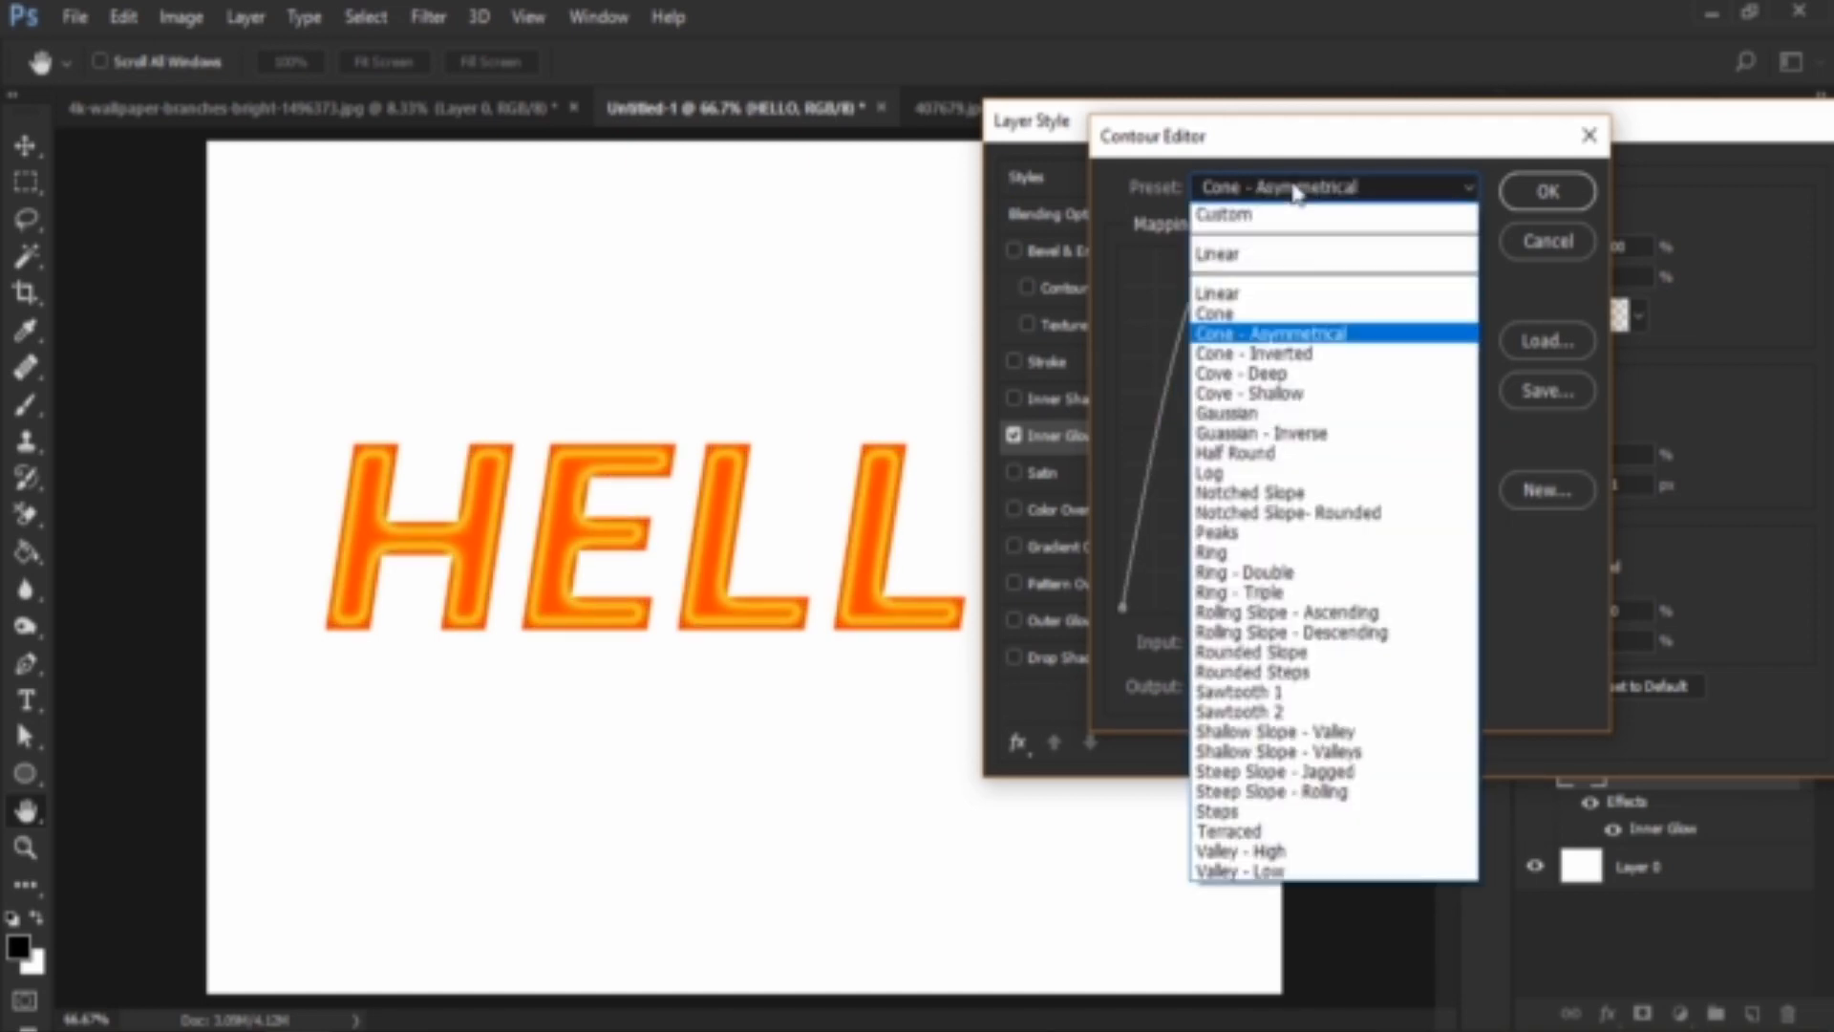
click(1316, 356)
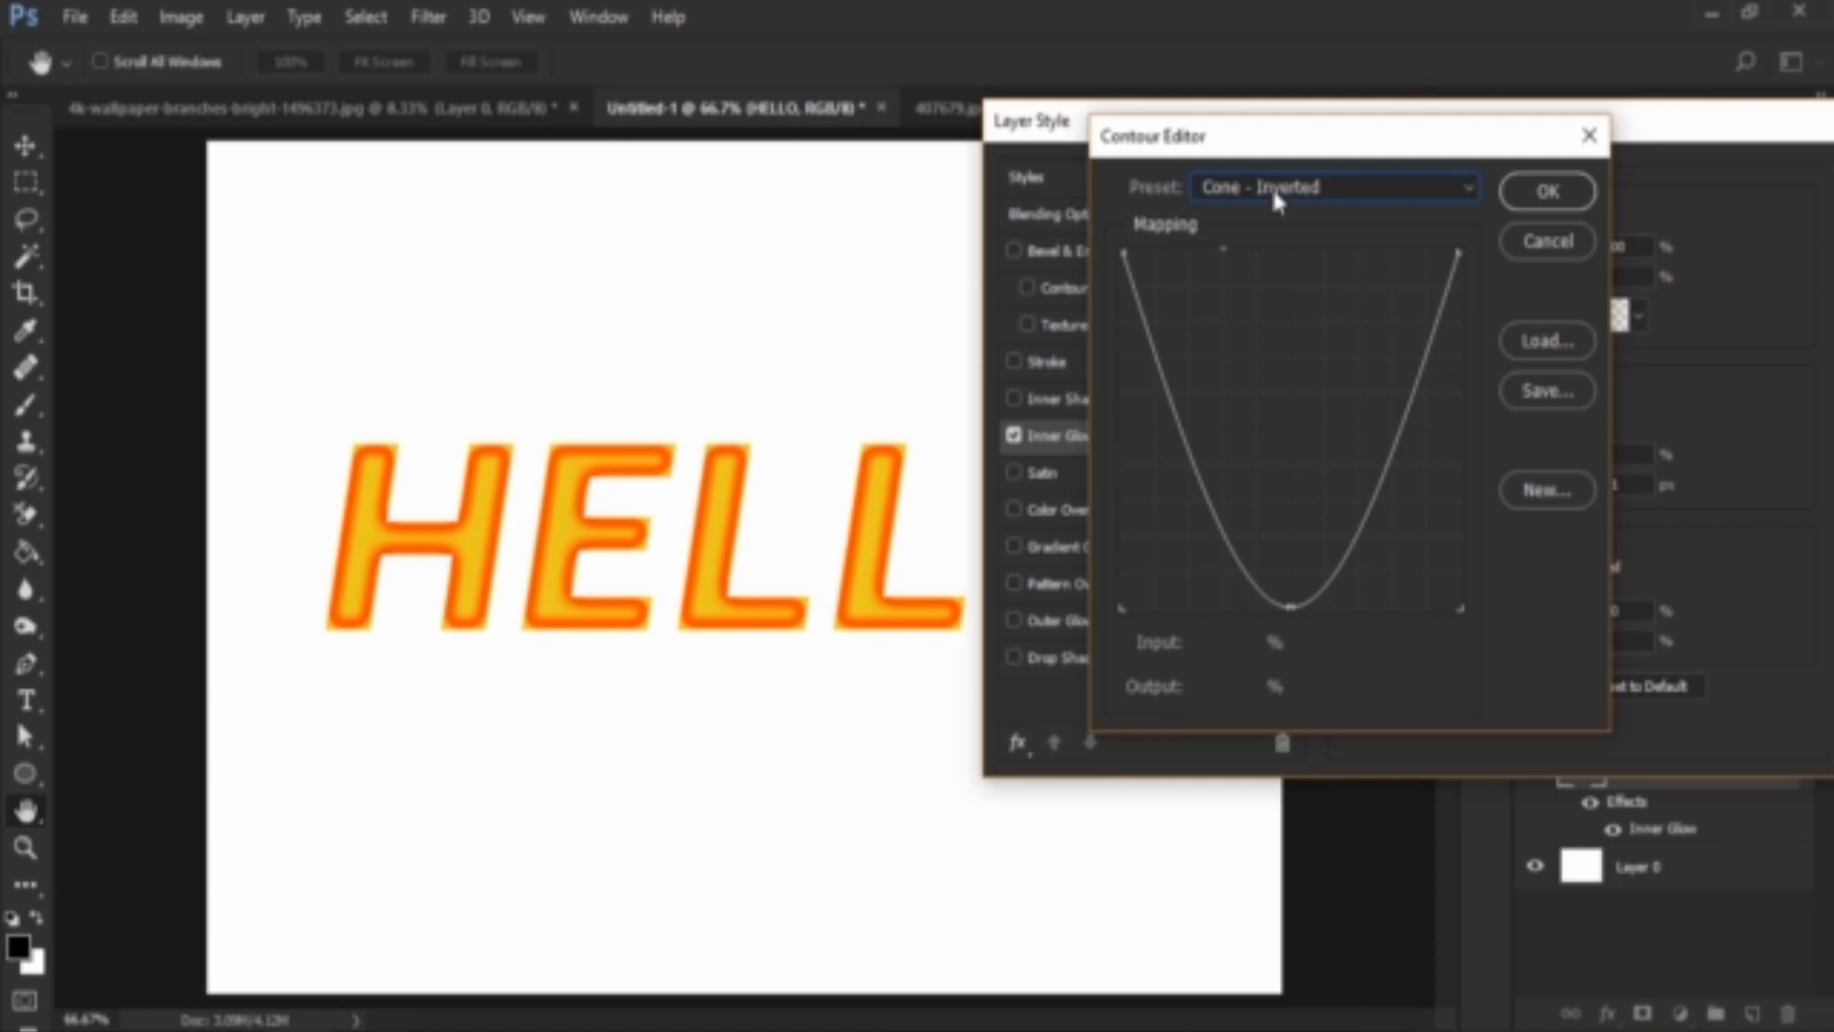
click(1317, 189)
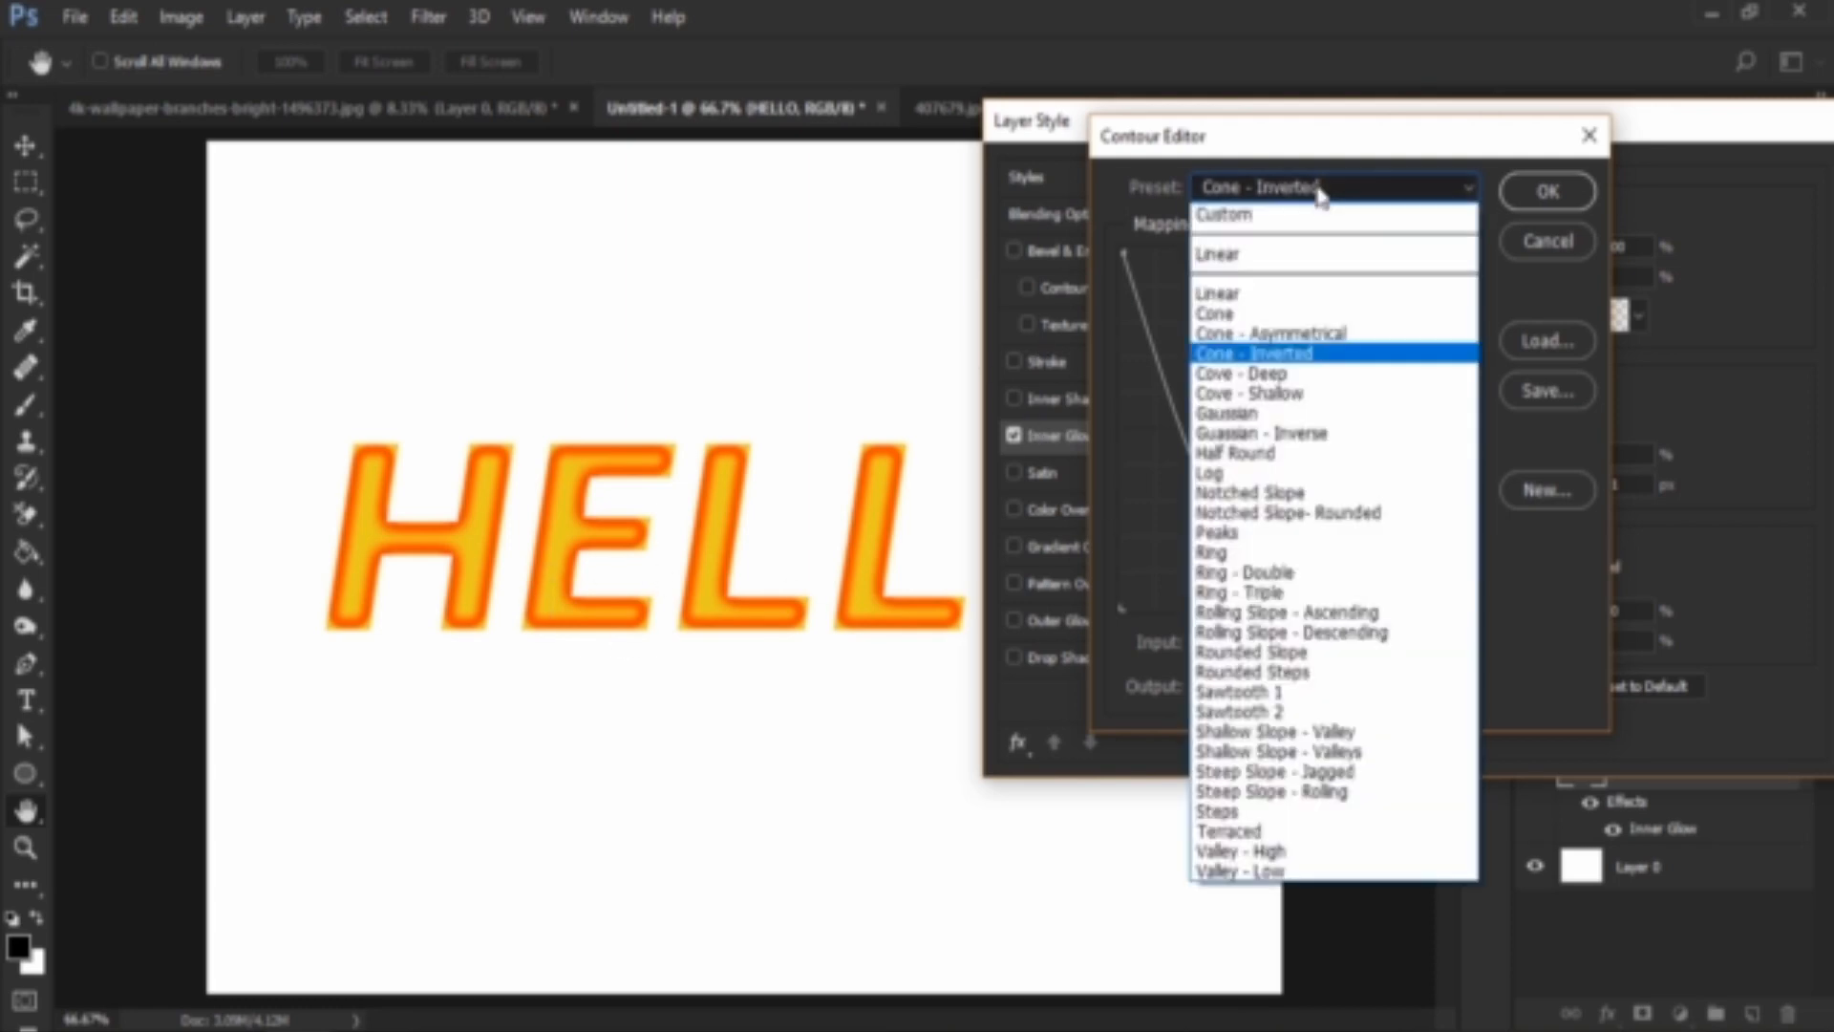
click(1309, 331)
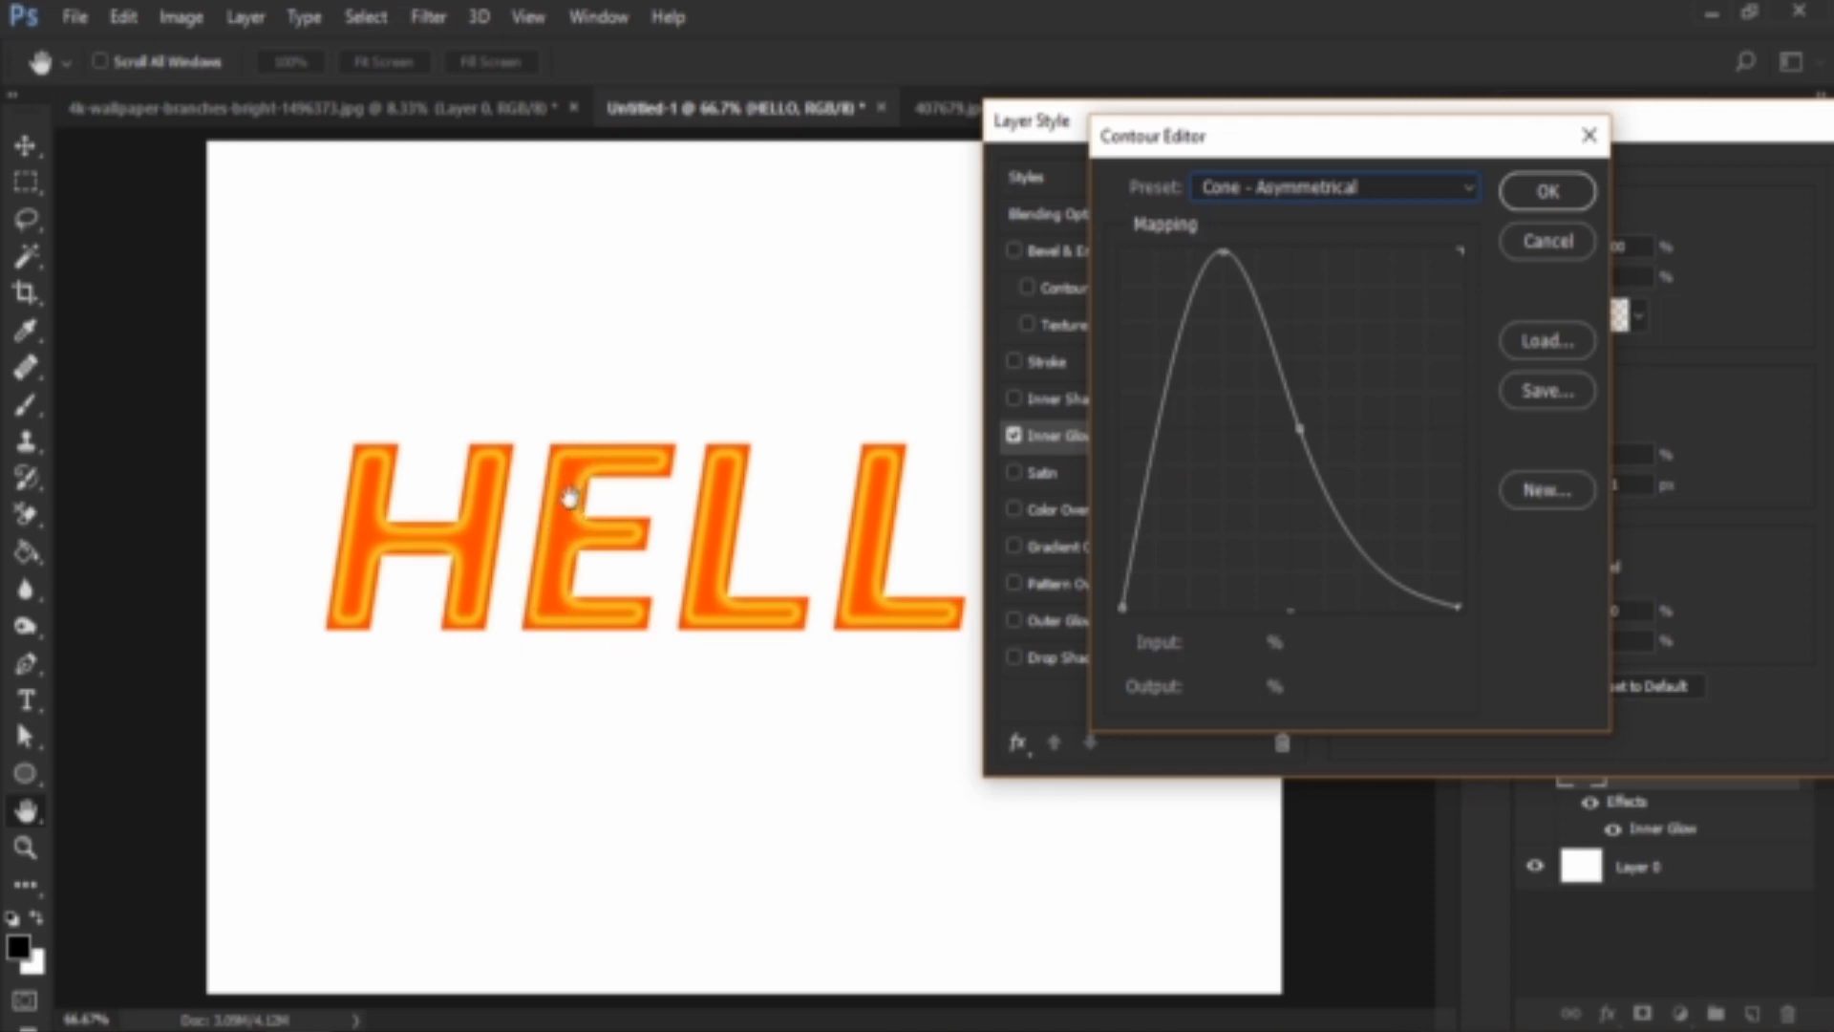
click(1310, 196)
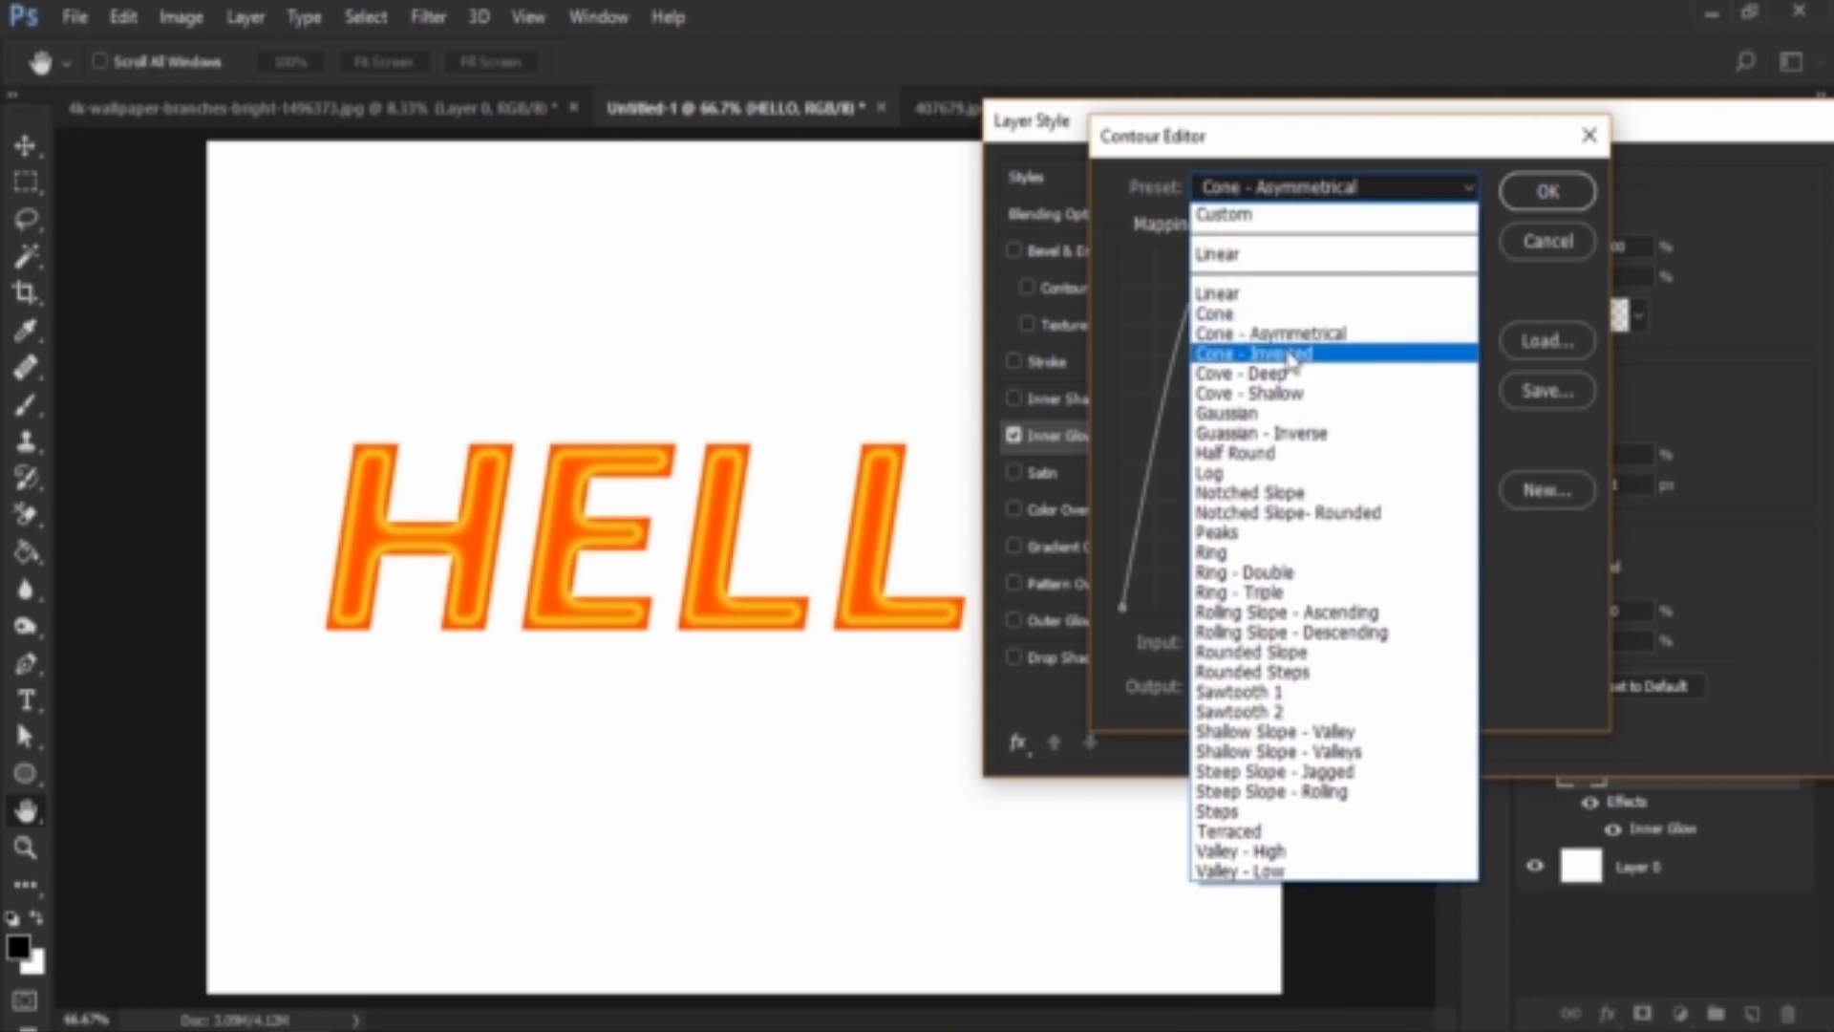
click(1291, 355)
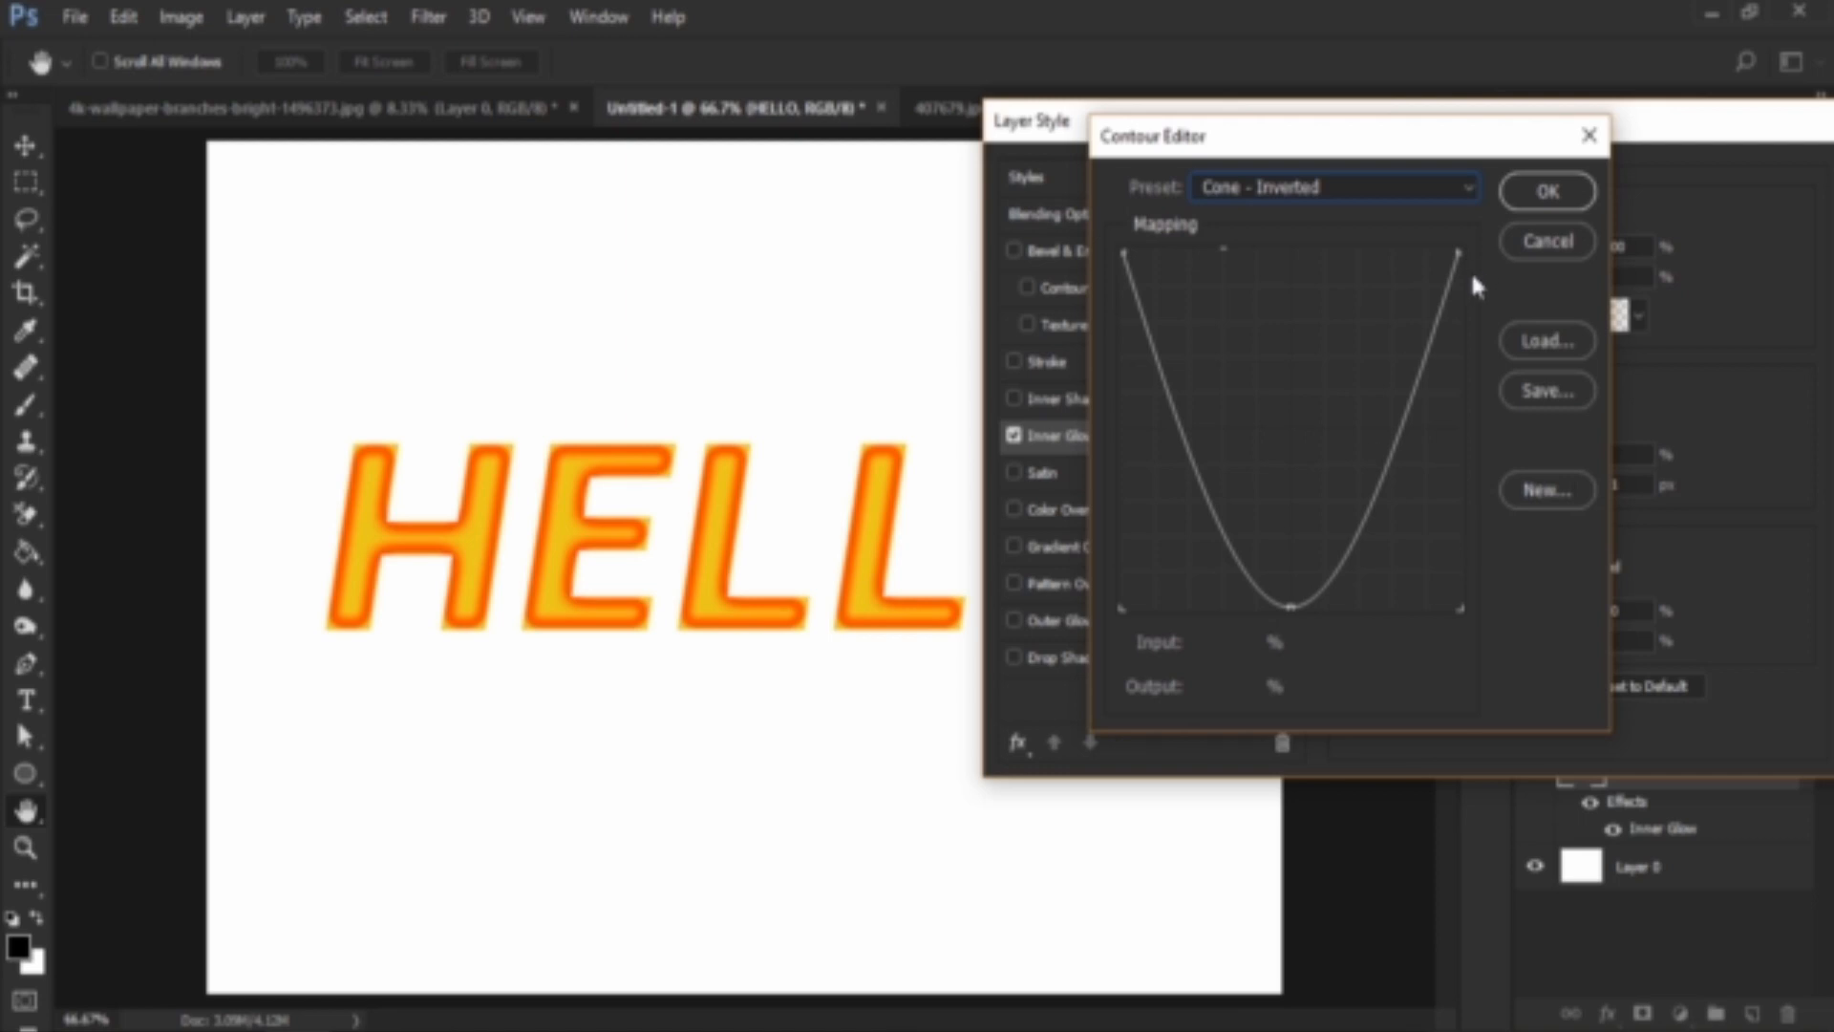
Try the Ring, Ring - Double and Ring - Triple presets on the Inner Glow contour, and return it to Linear.
click(1389, 191)
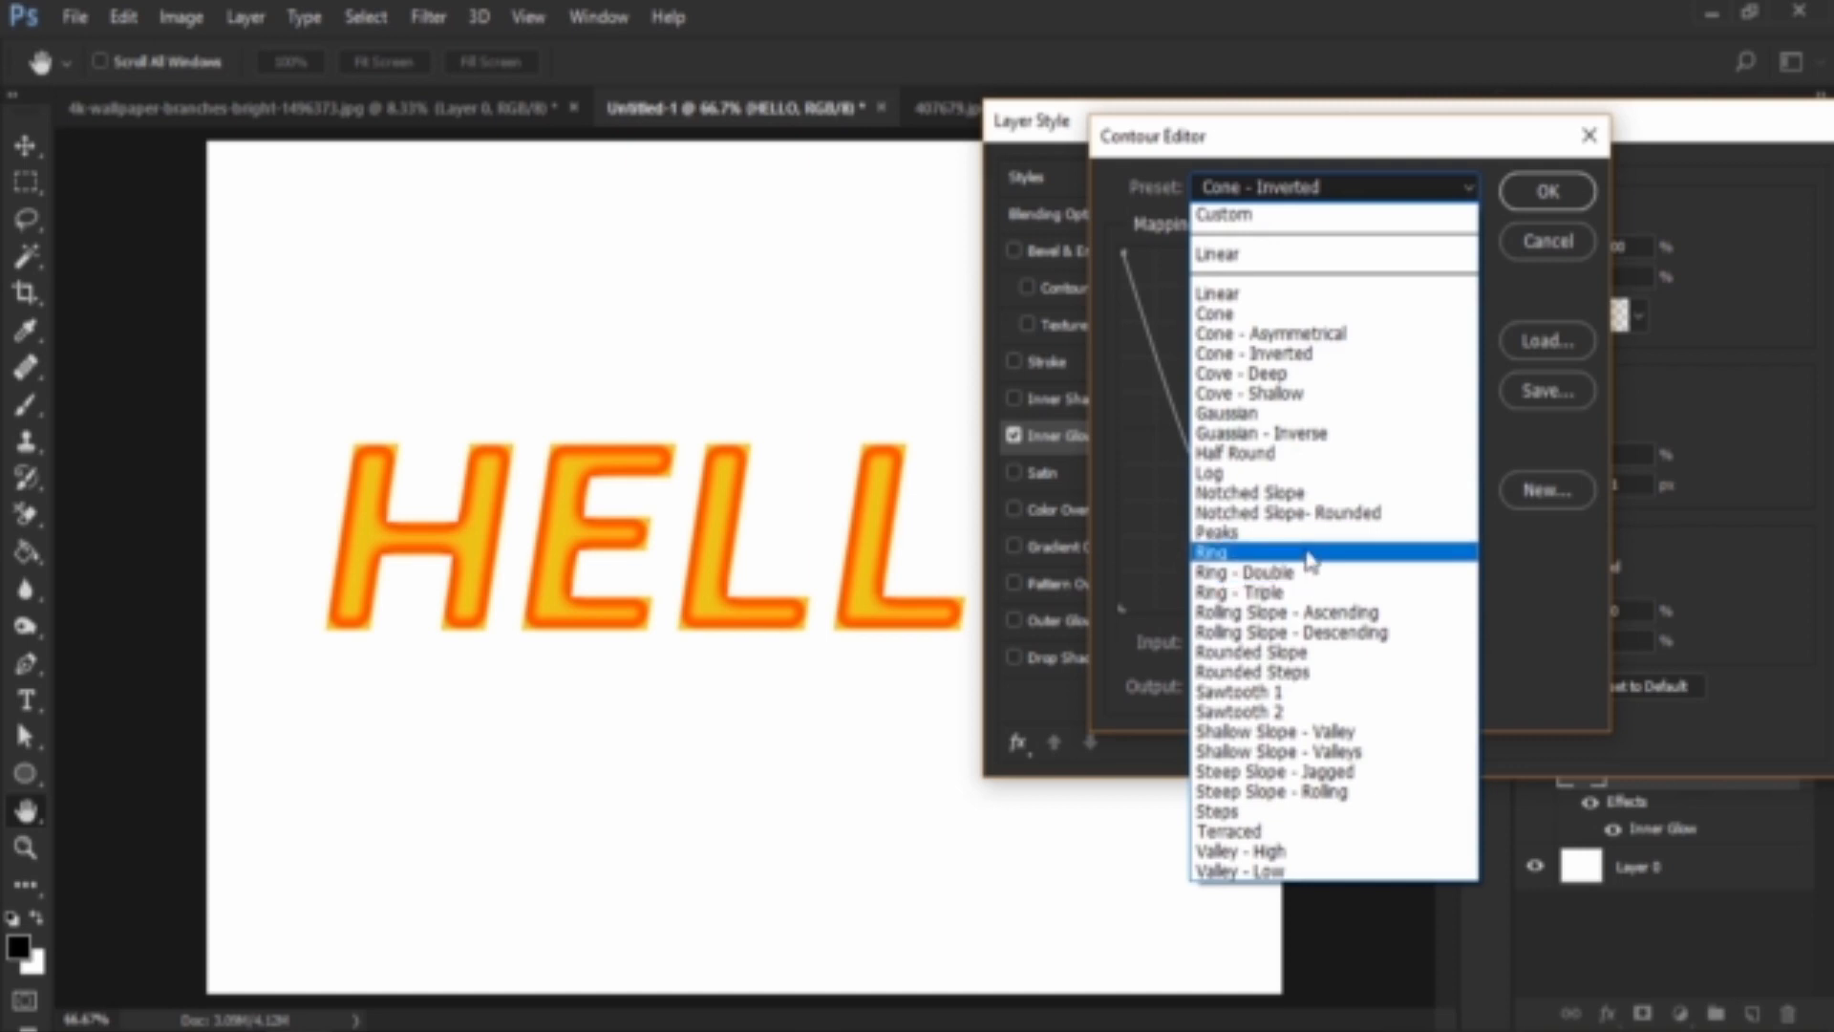
click(1309, 562)
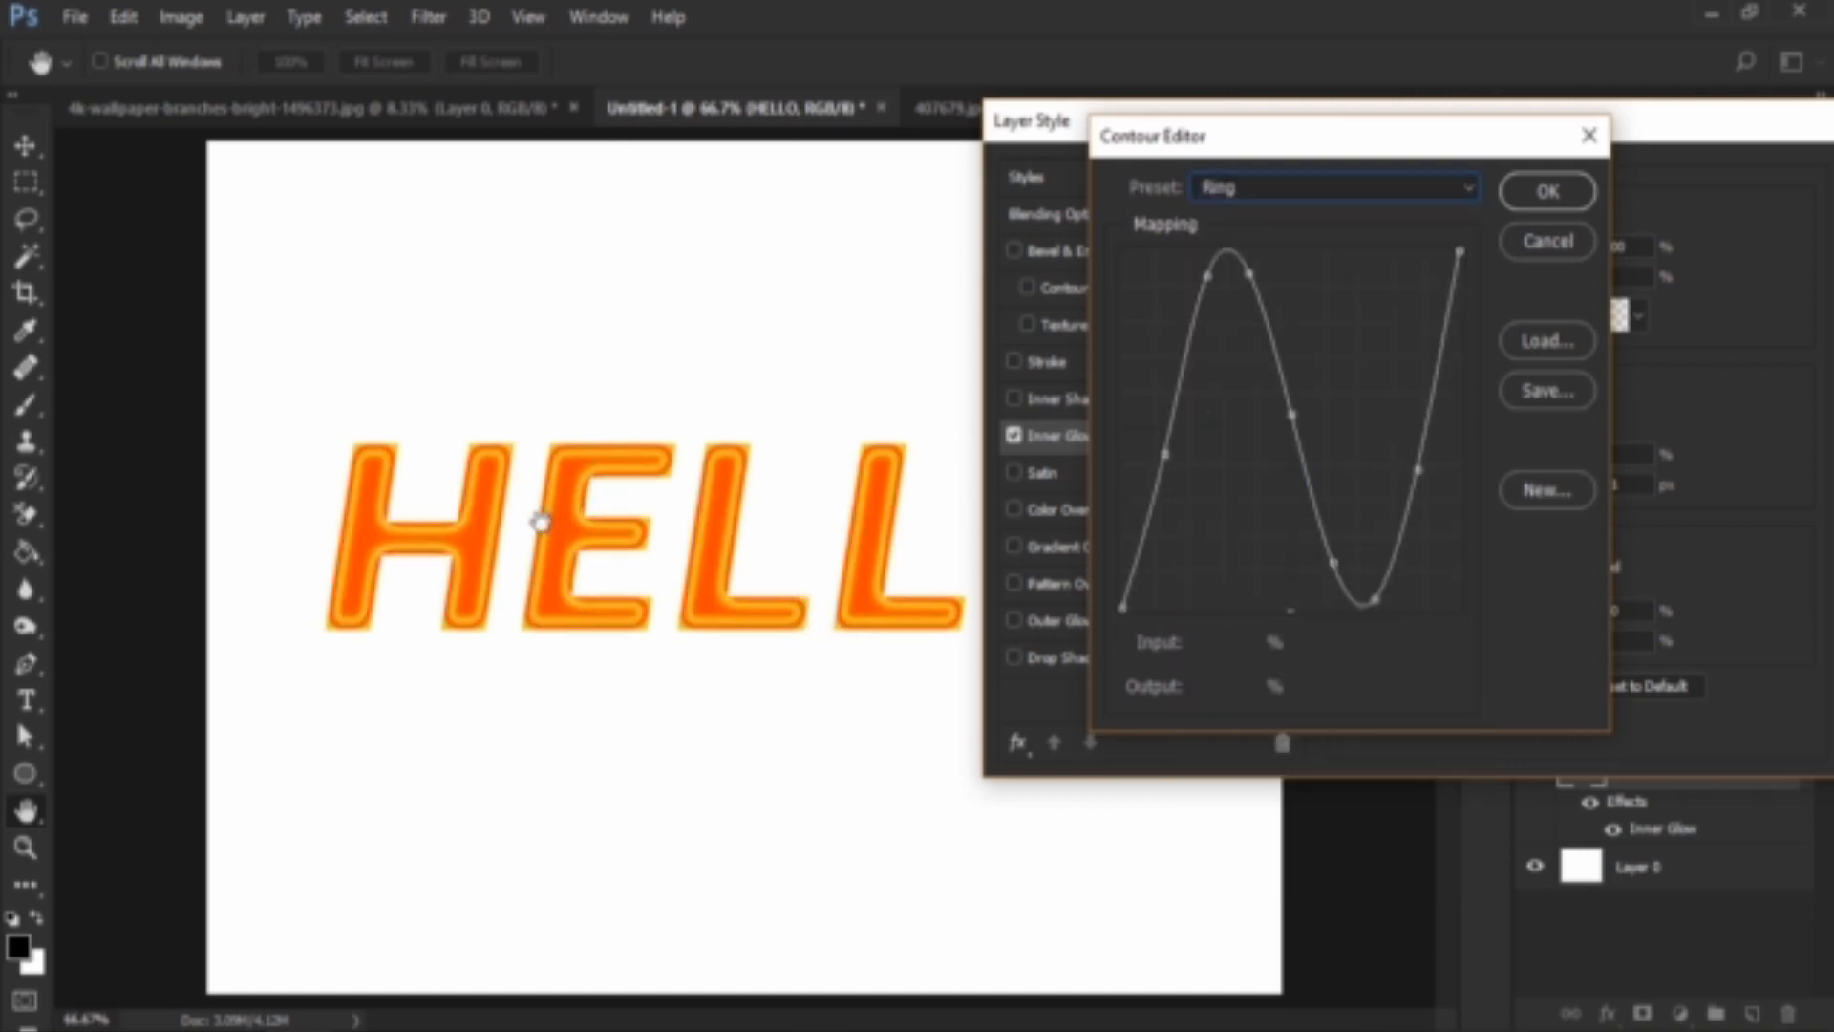
scroll(542, 522, up, 1)
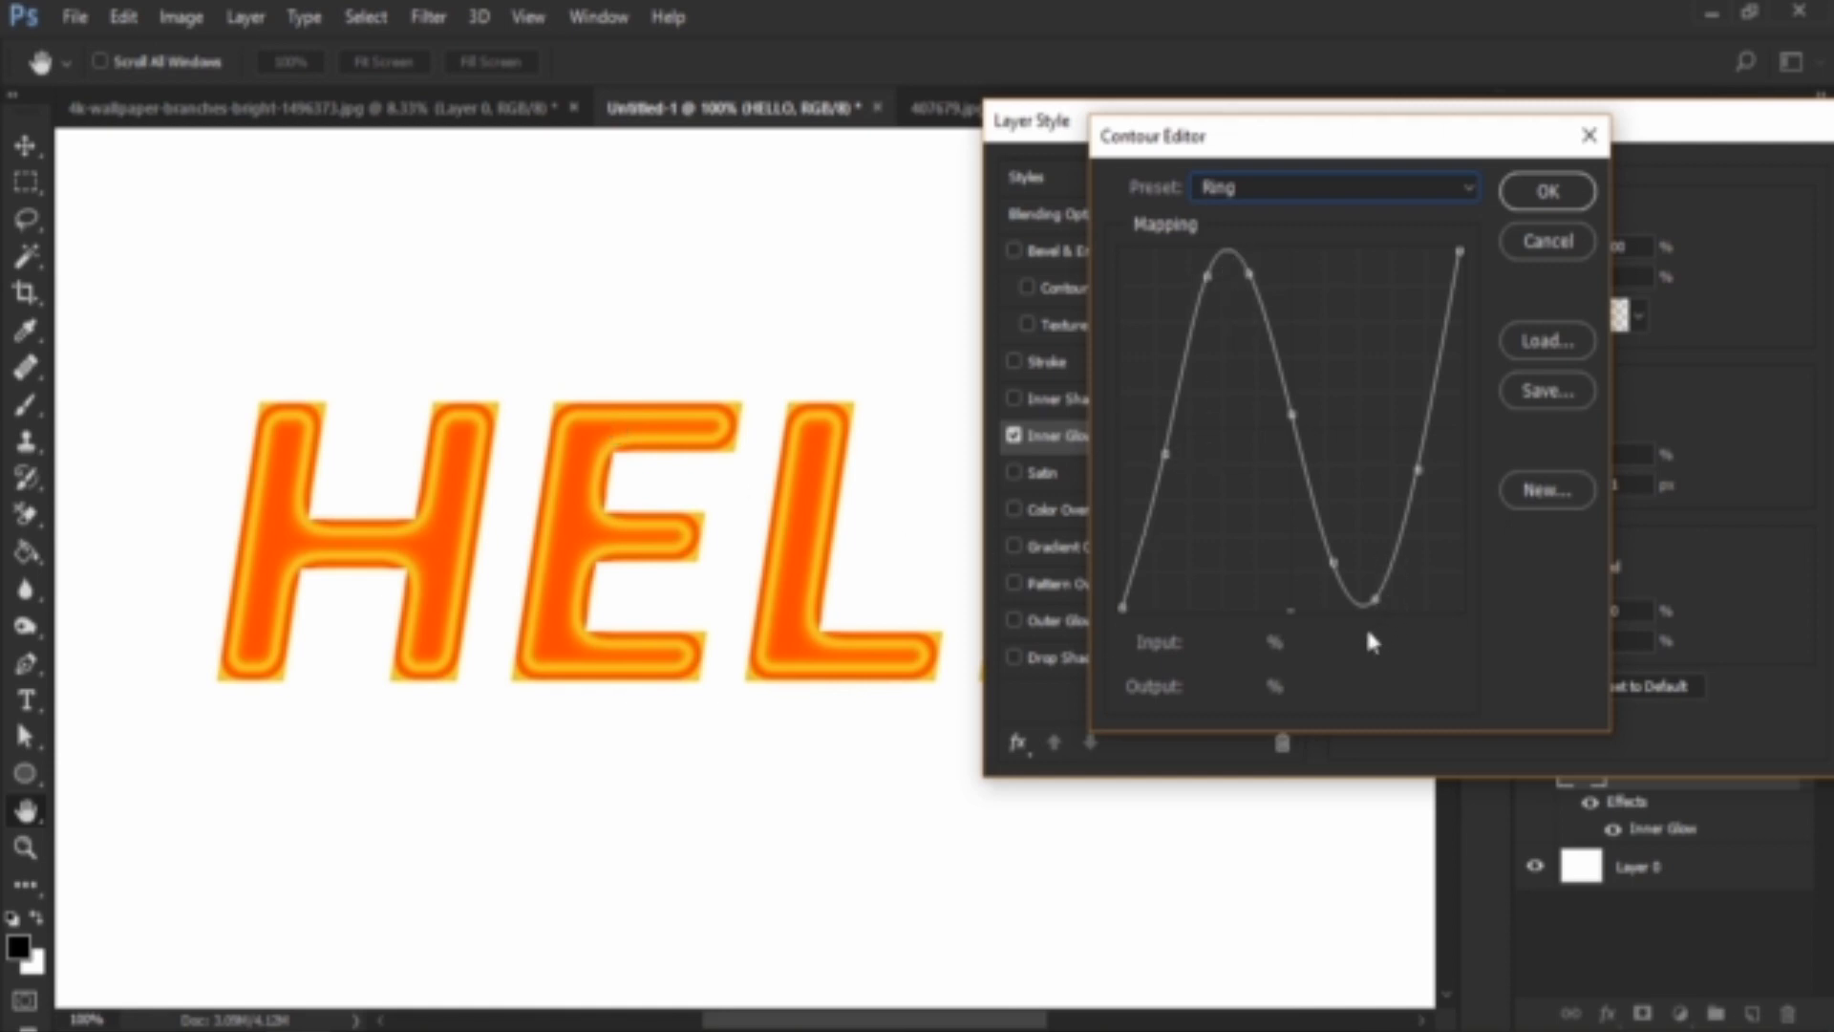
click(1294, 188)
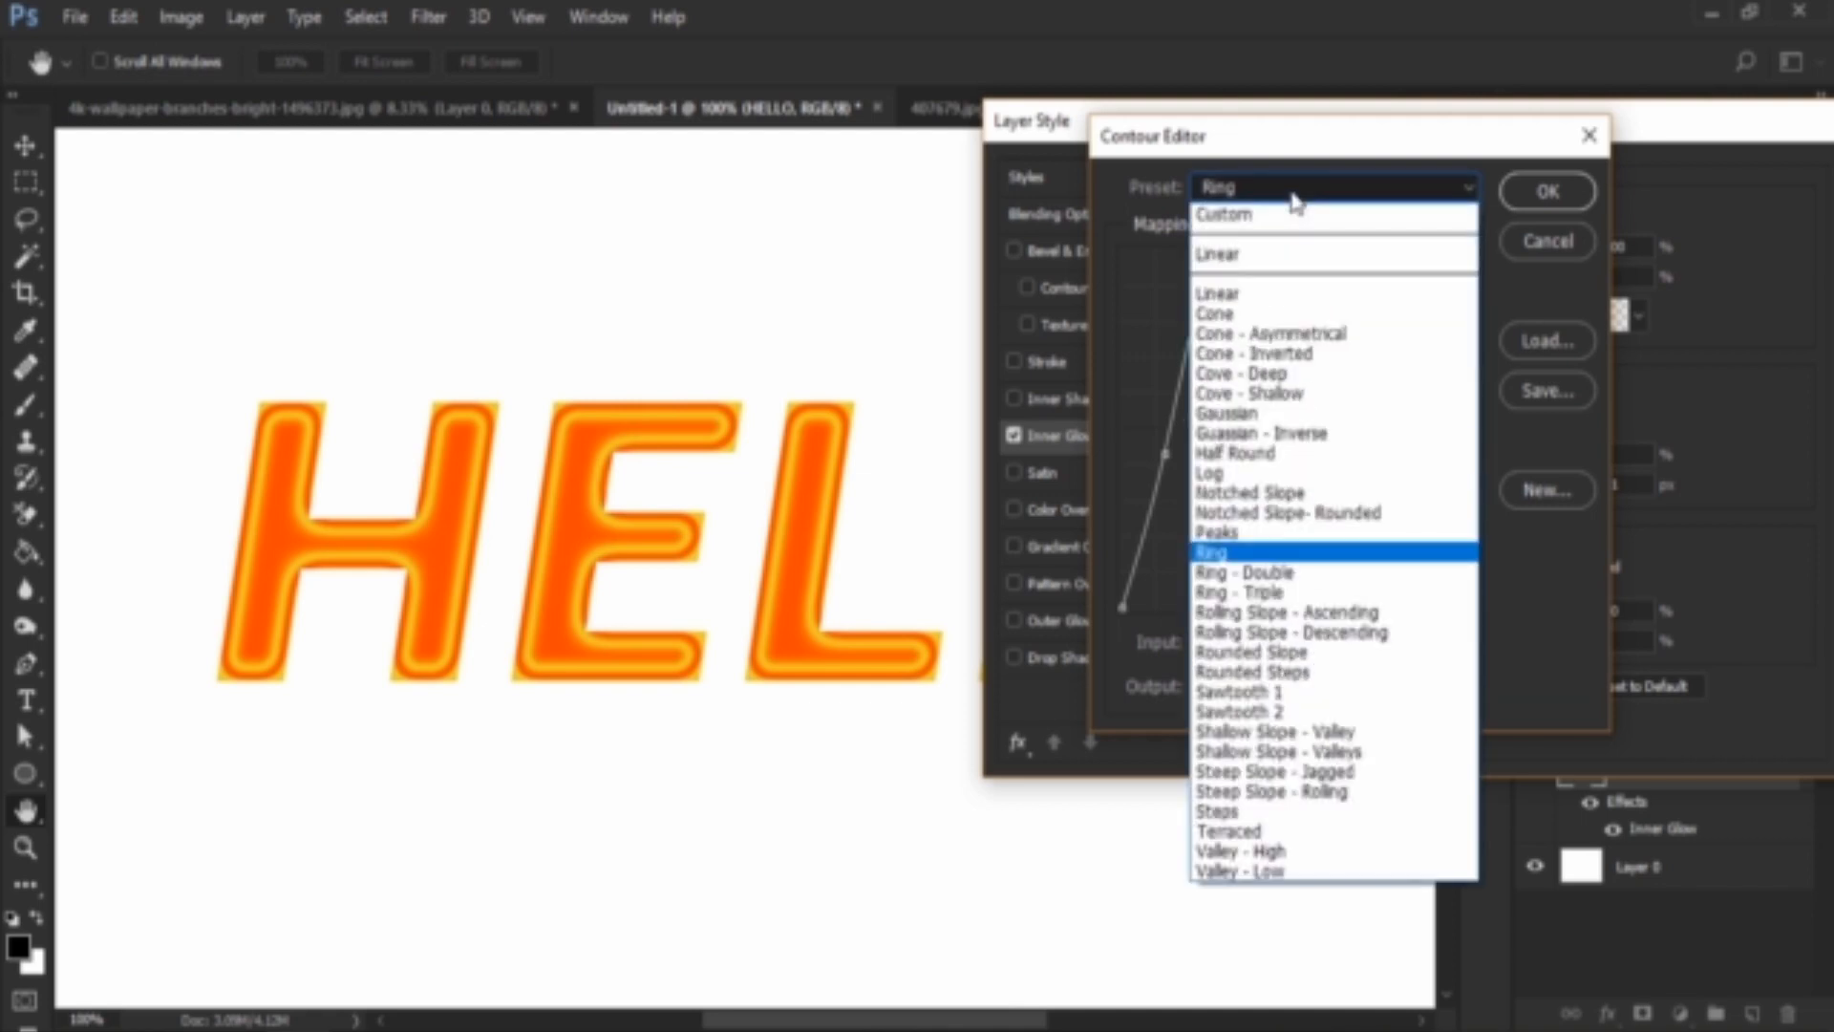
click(1328, 576)
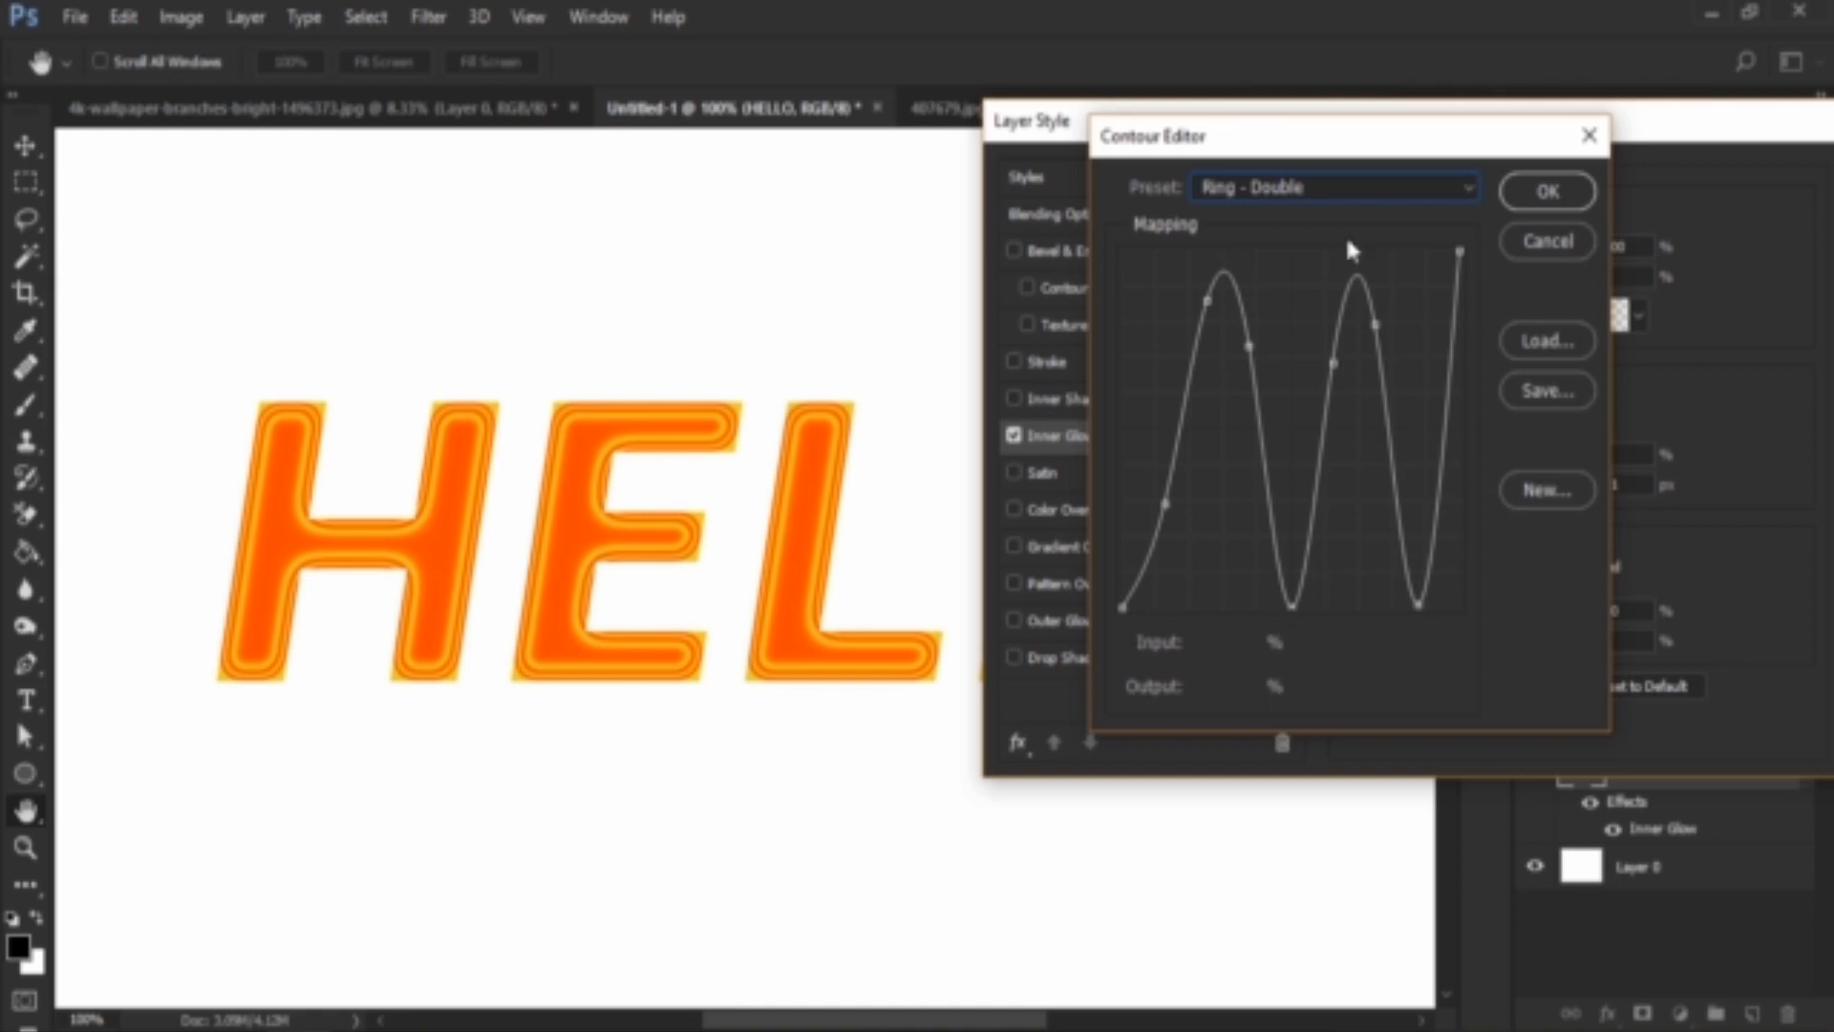
click(1314, 185)
click(1302, 593)
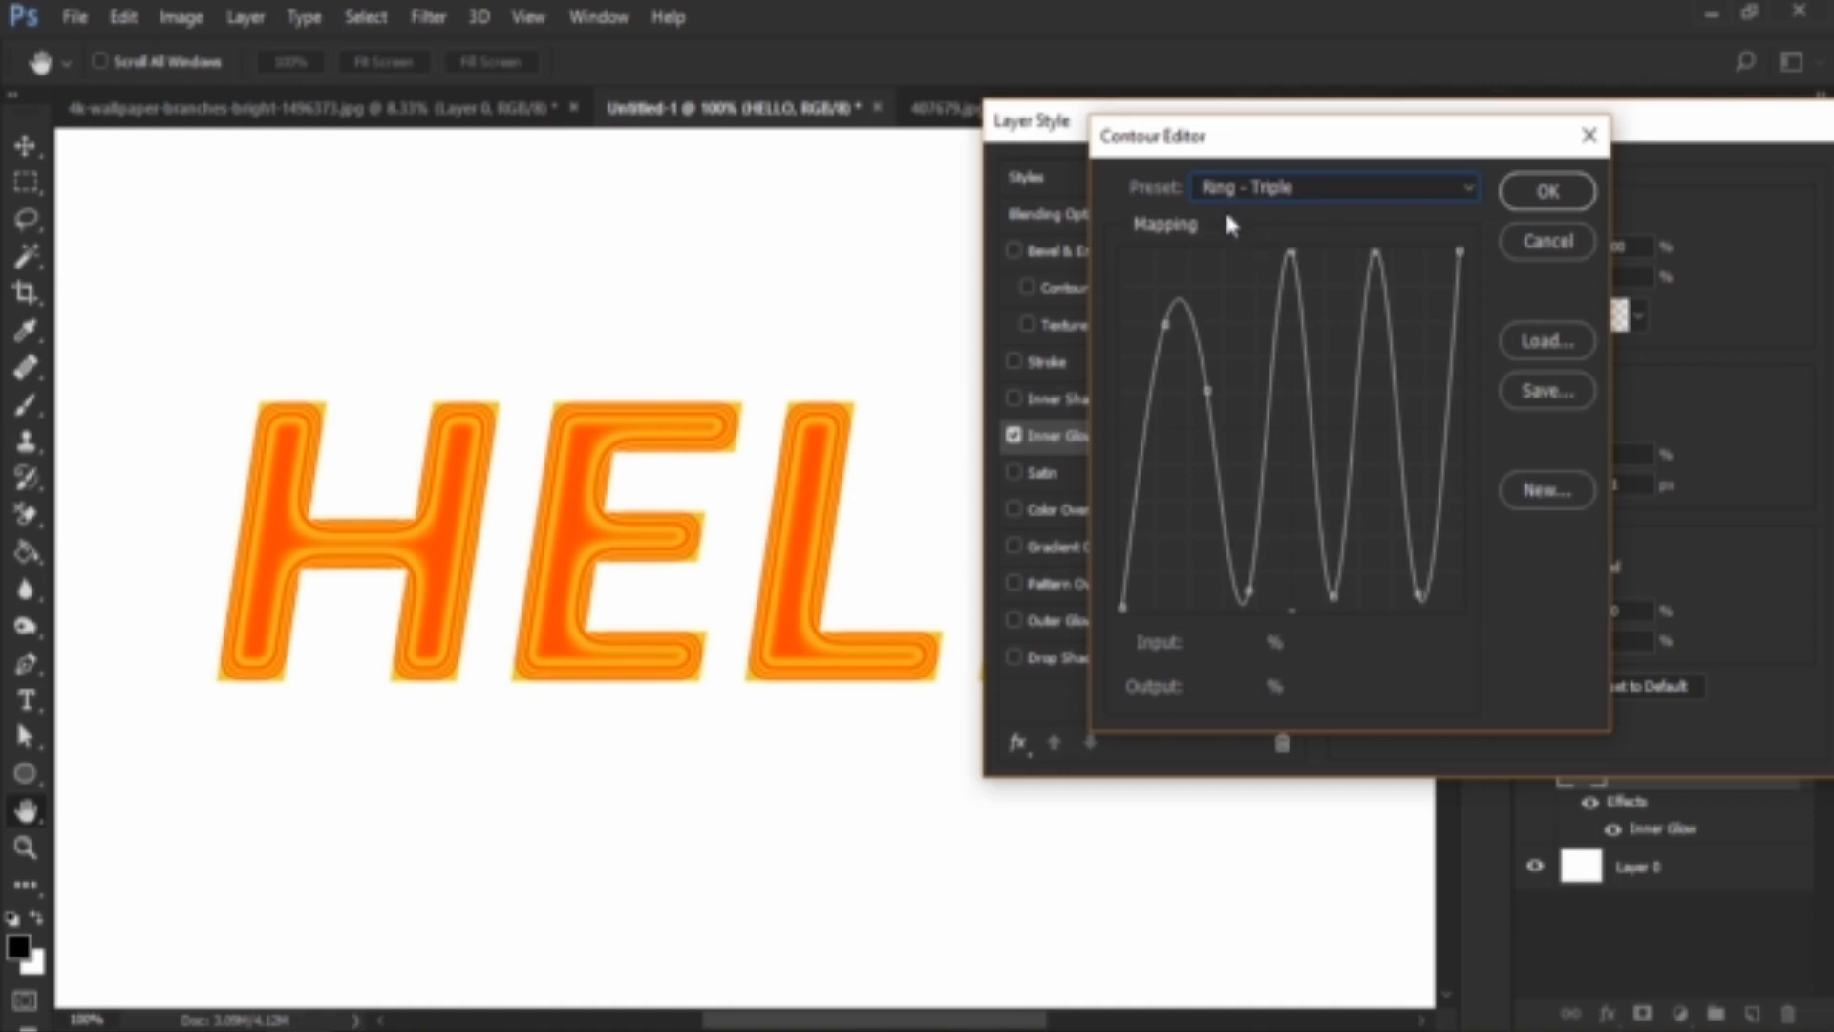
key(Return)
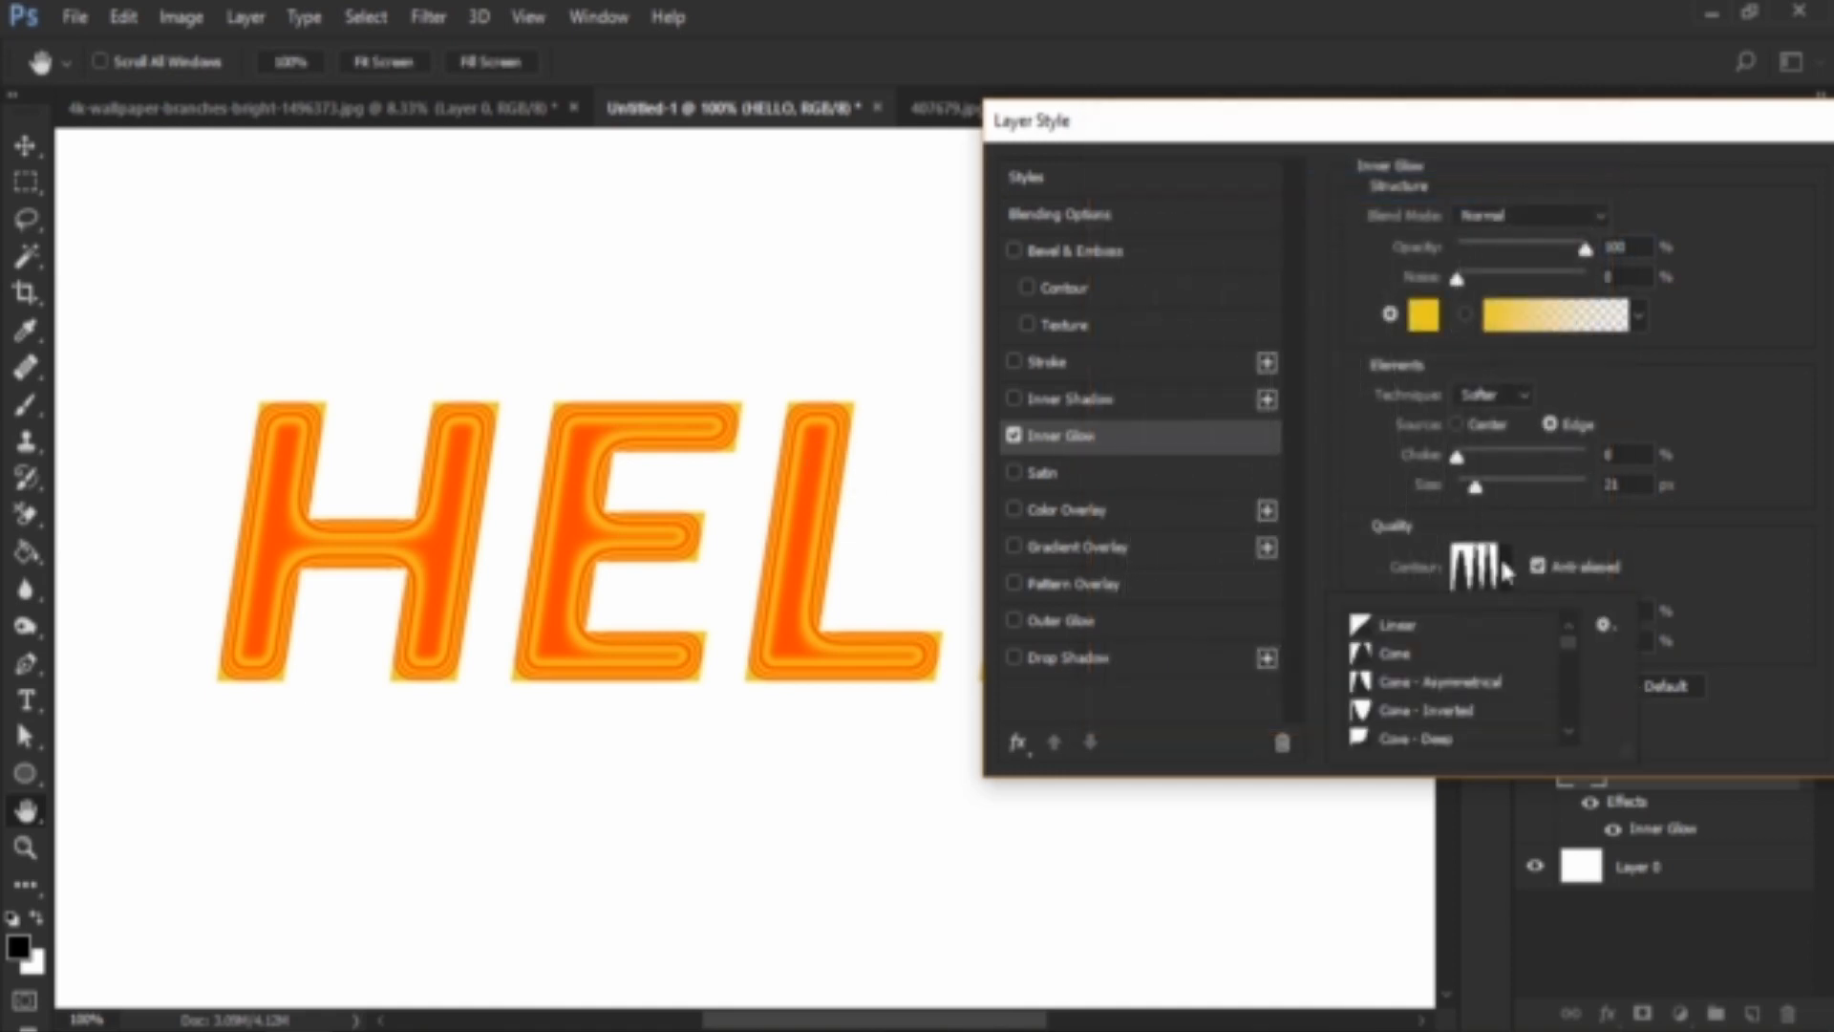
click(1459, 631)
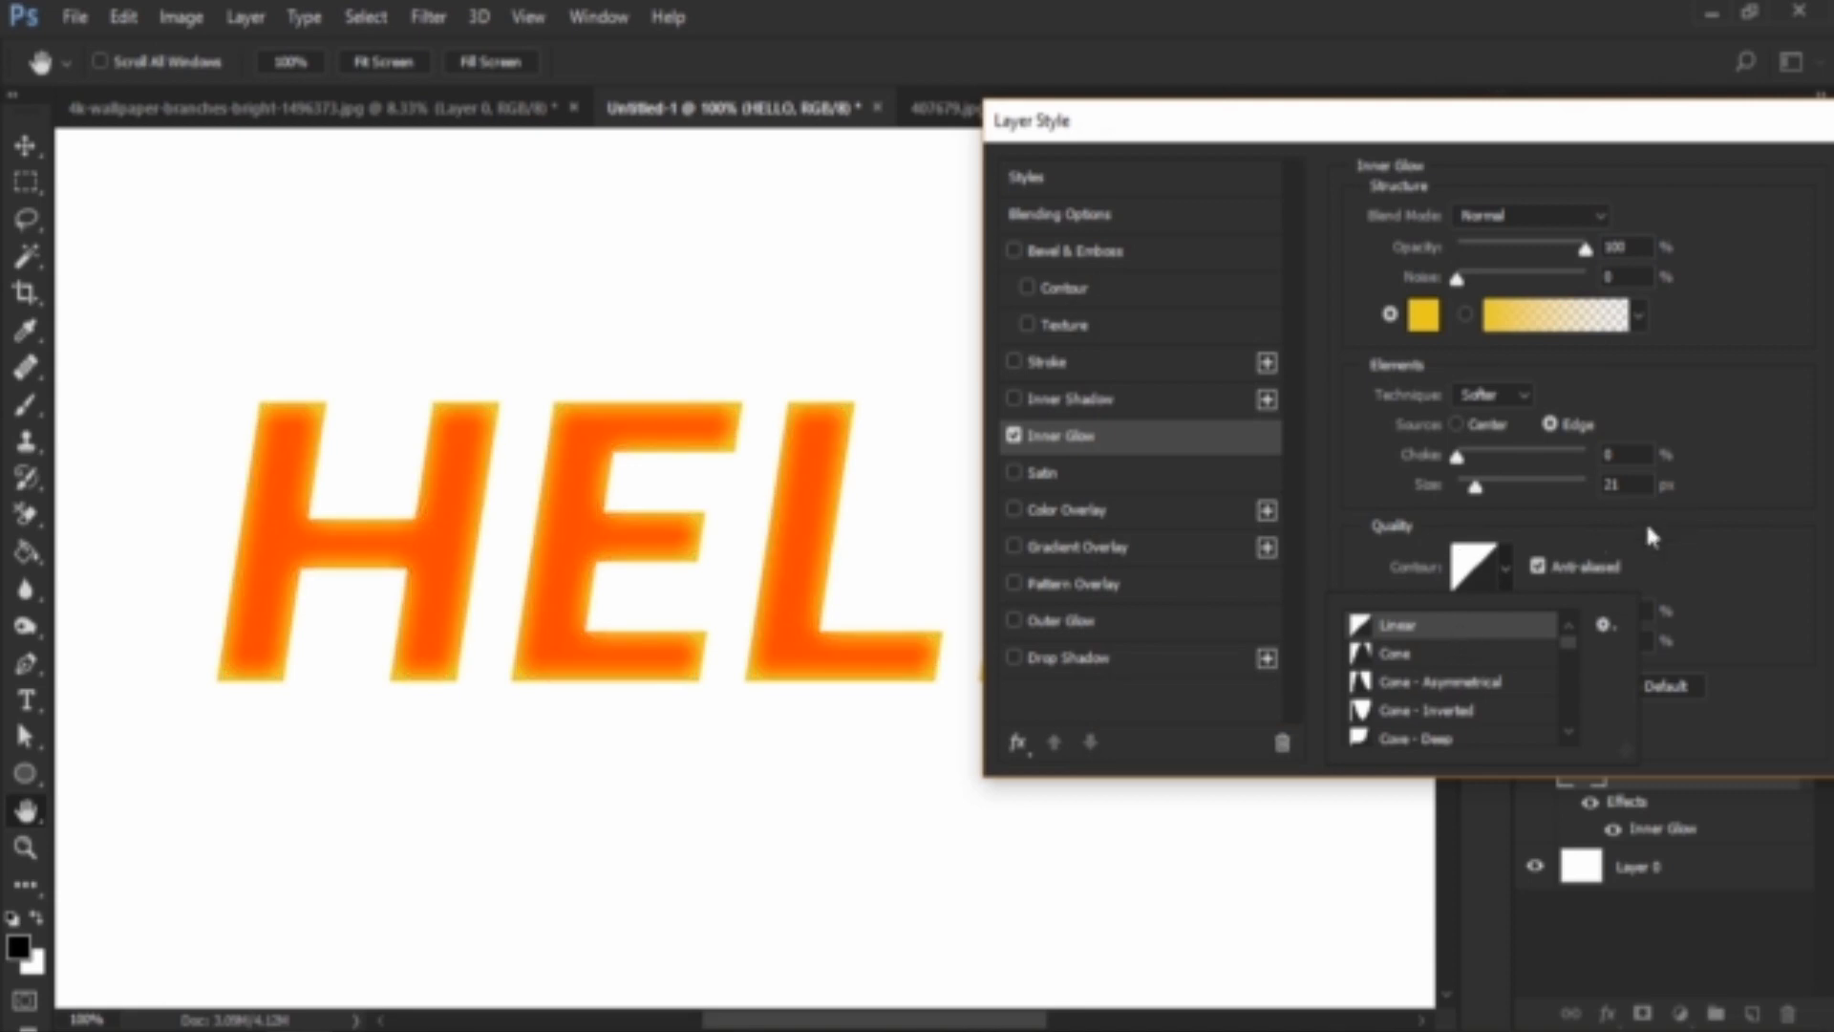
Load the Cone preset in the Inner Glow's Contour Editor and select the start and end points of its curve.
click(1477, 565)
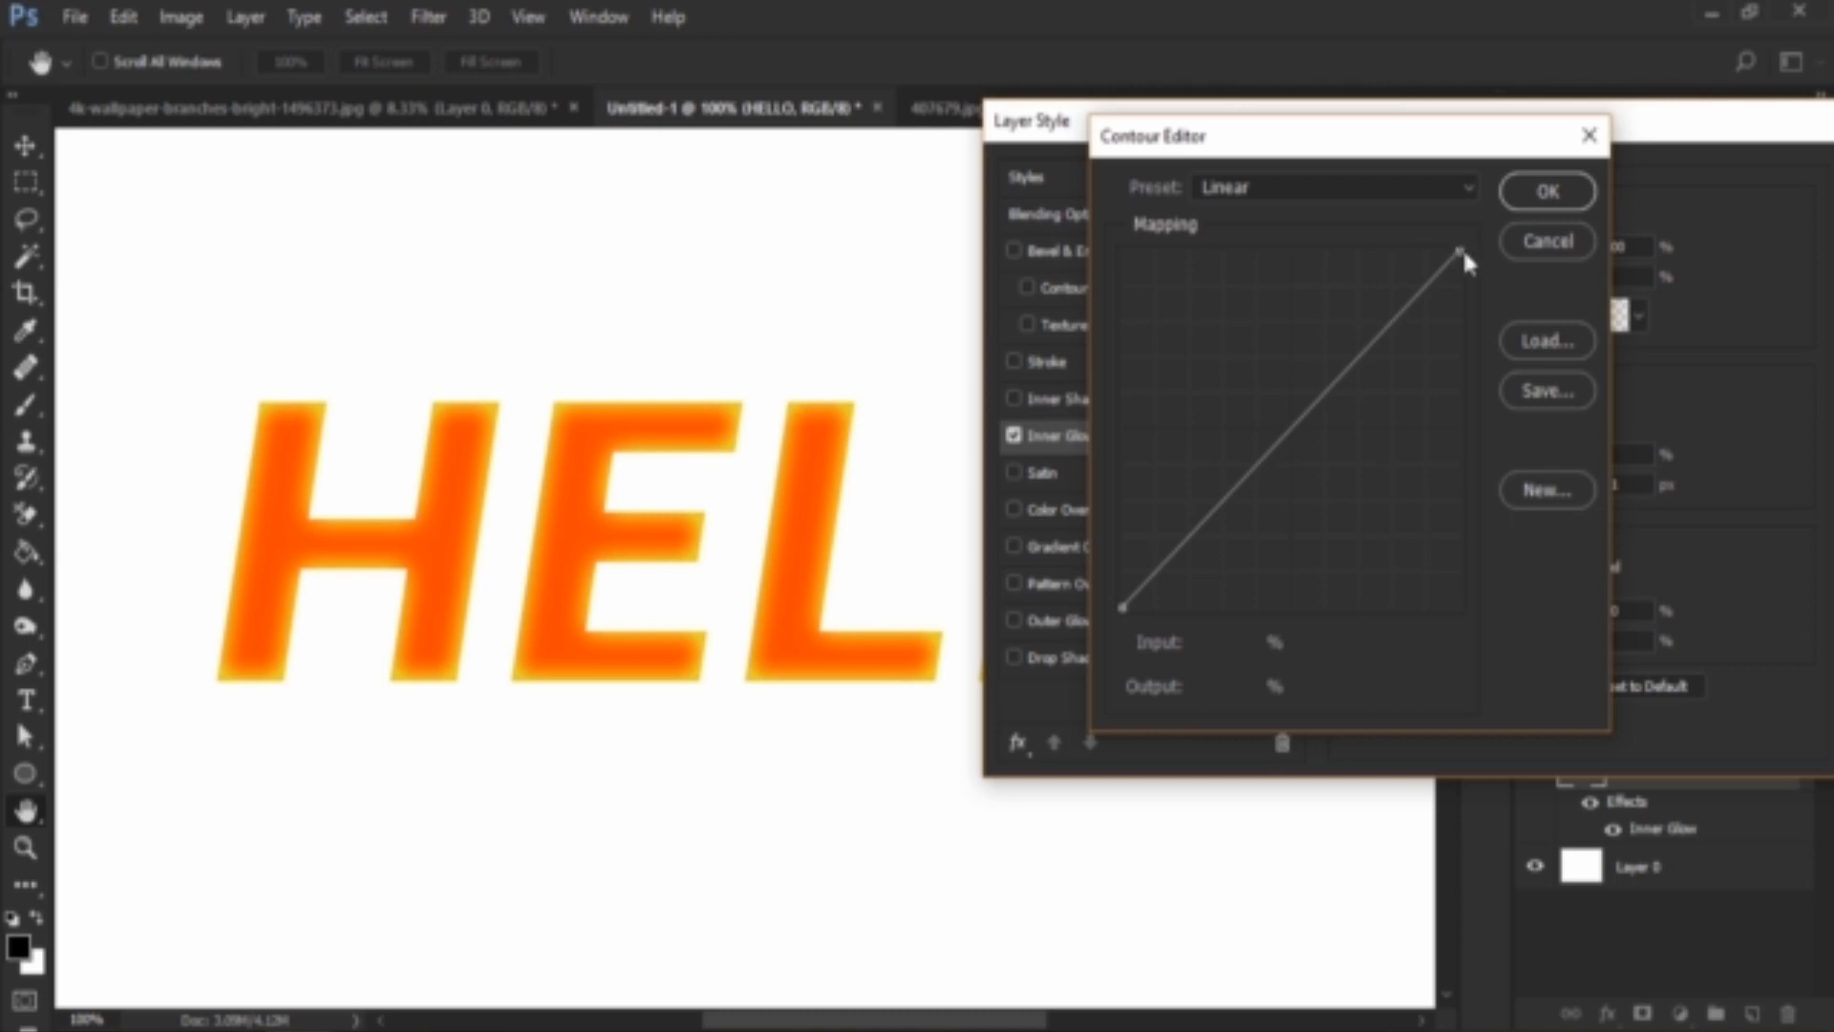
click(1303, 195)
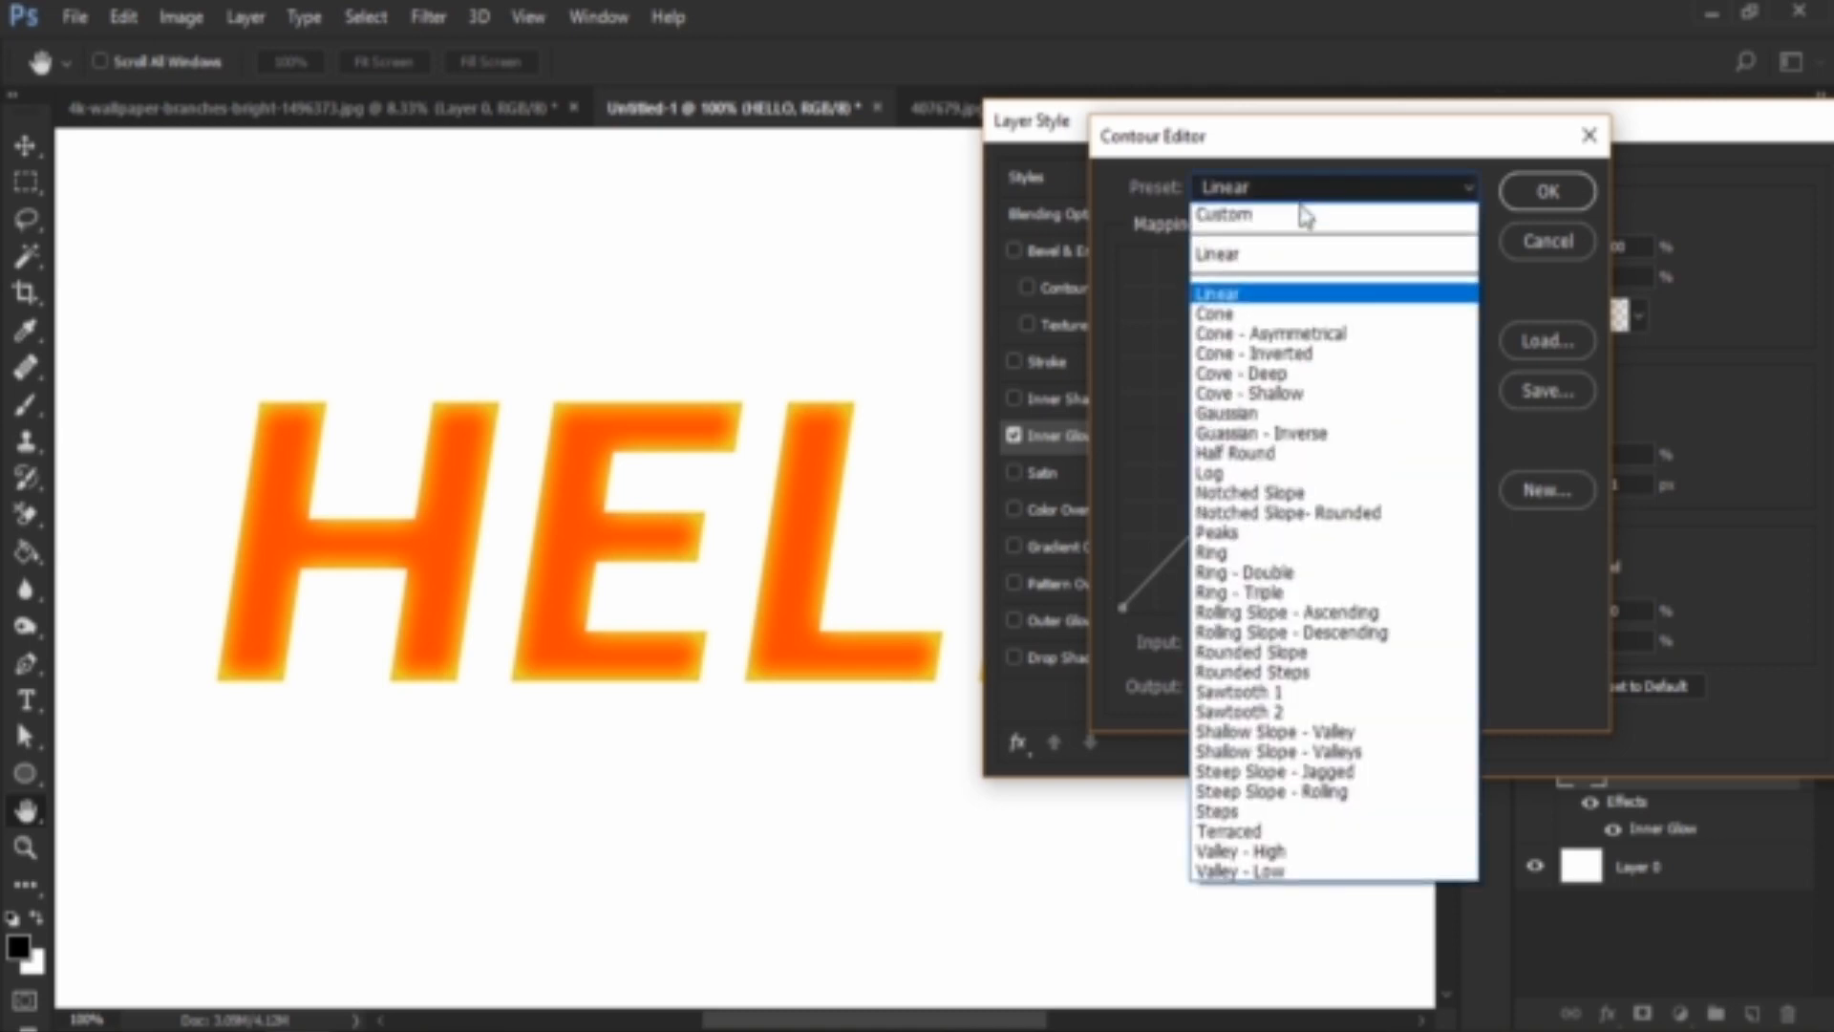
click(1253, 317)
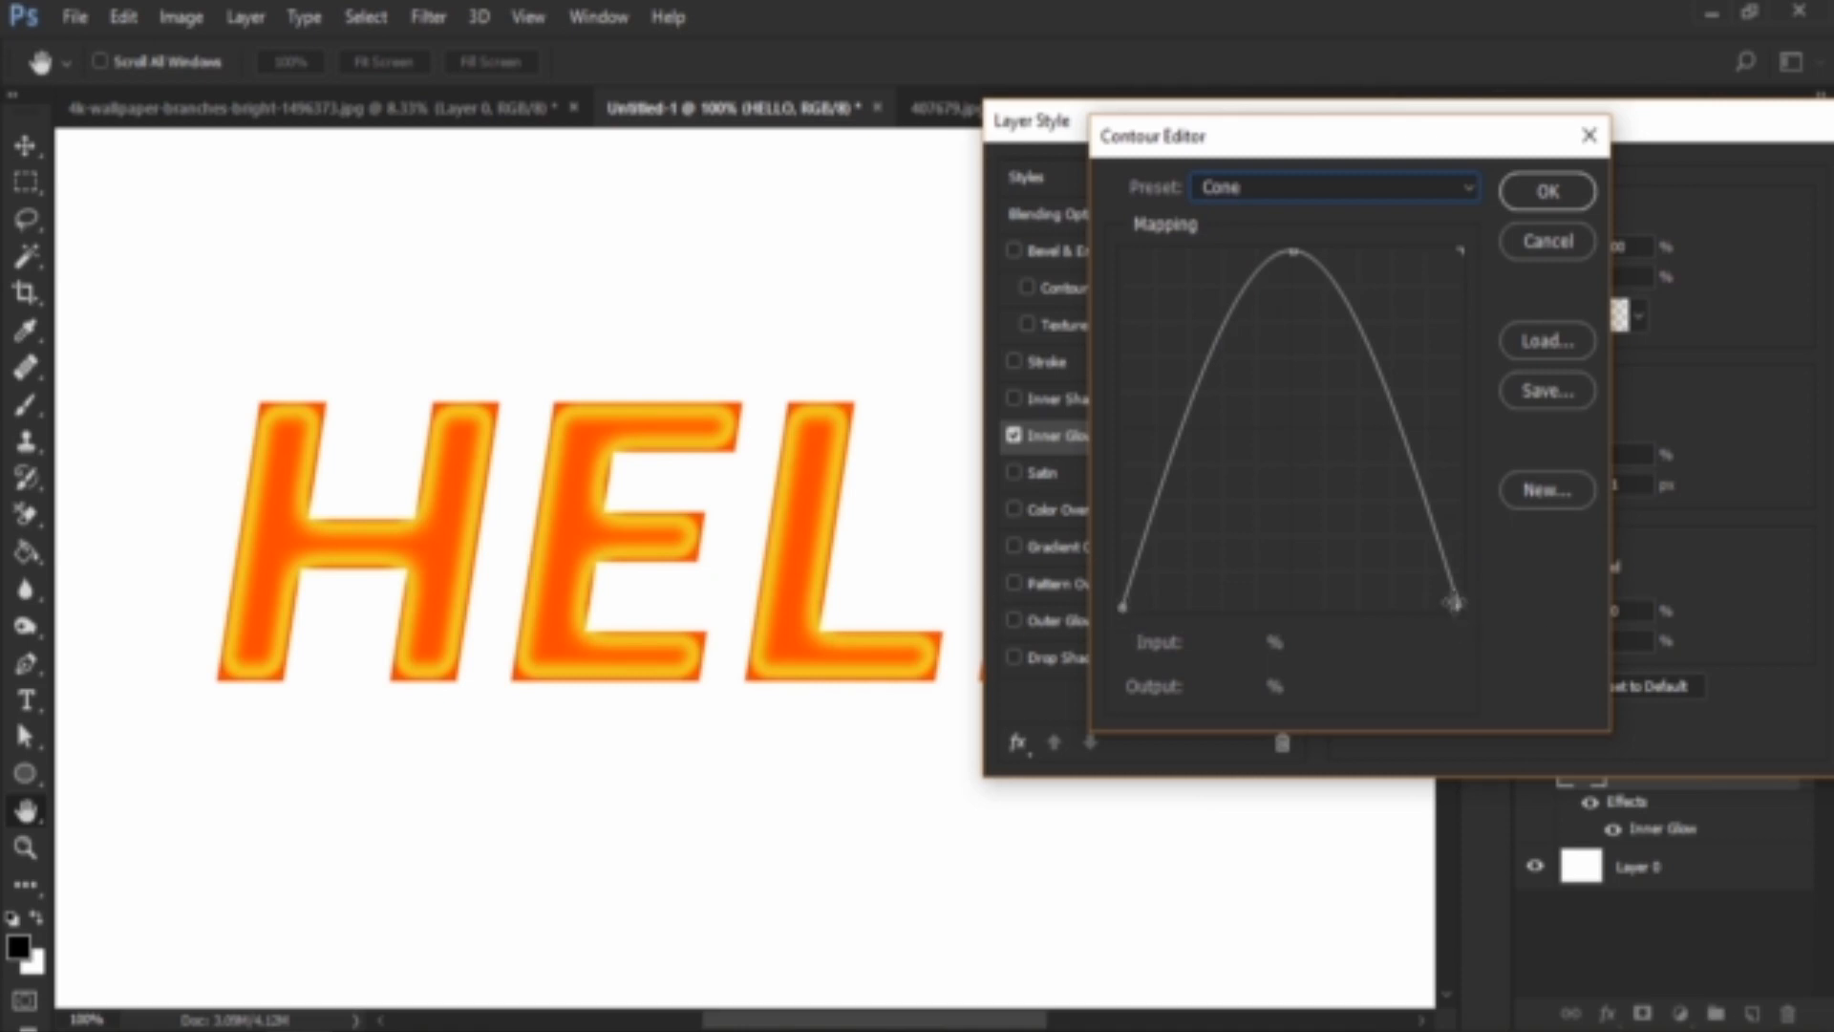
mouse_move(1122, 606)
mouse_down()
mouse_move(1085, 286)
mouse_move(1105, 605)
mouse_up()
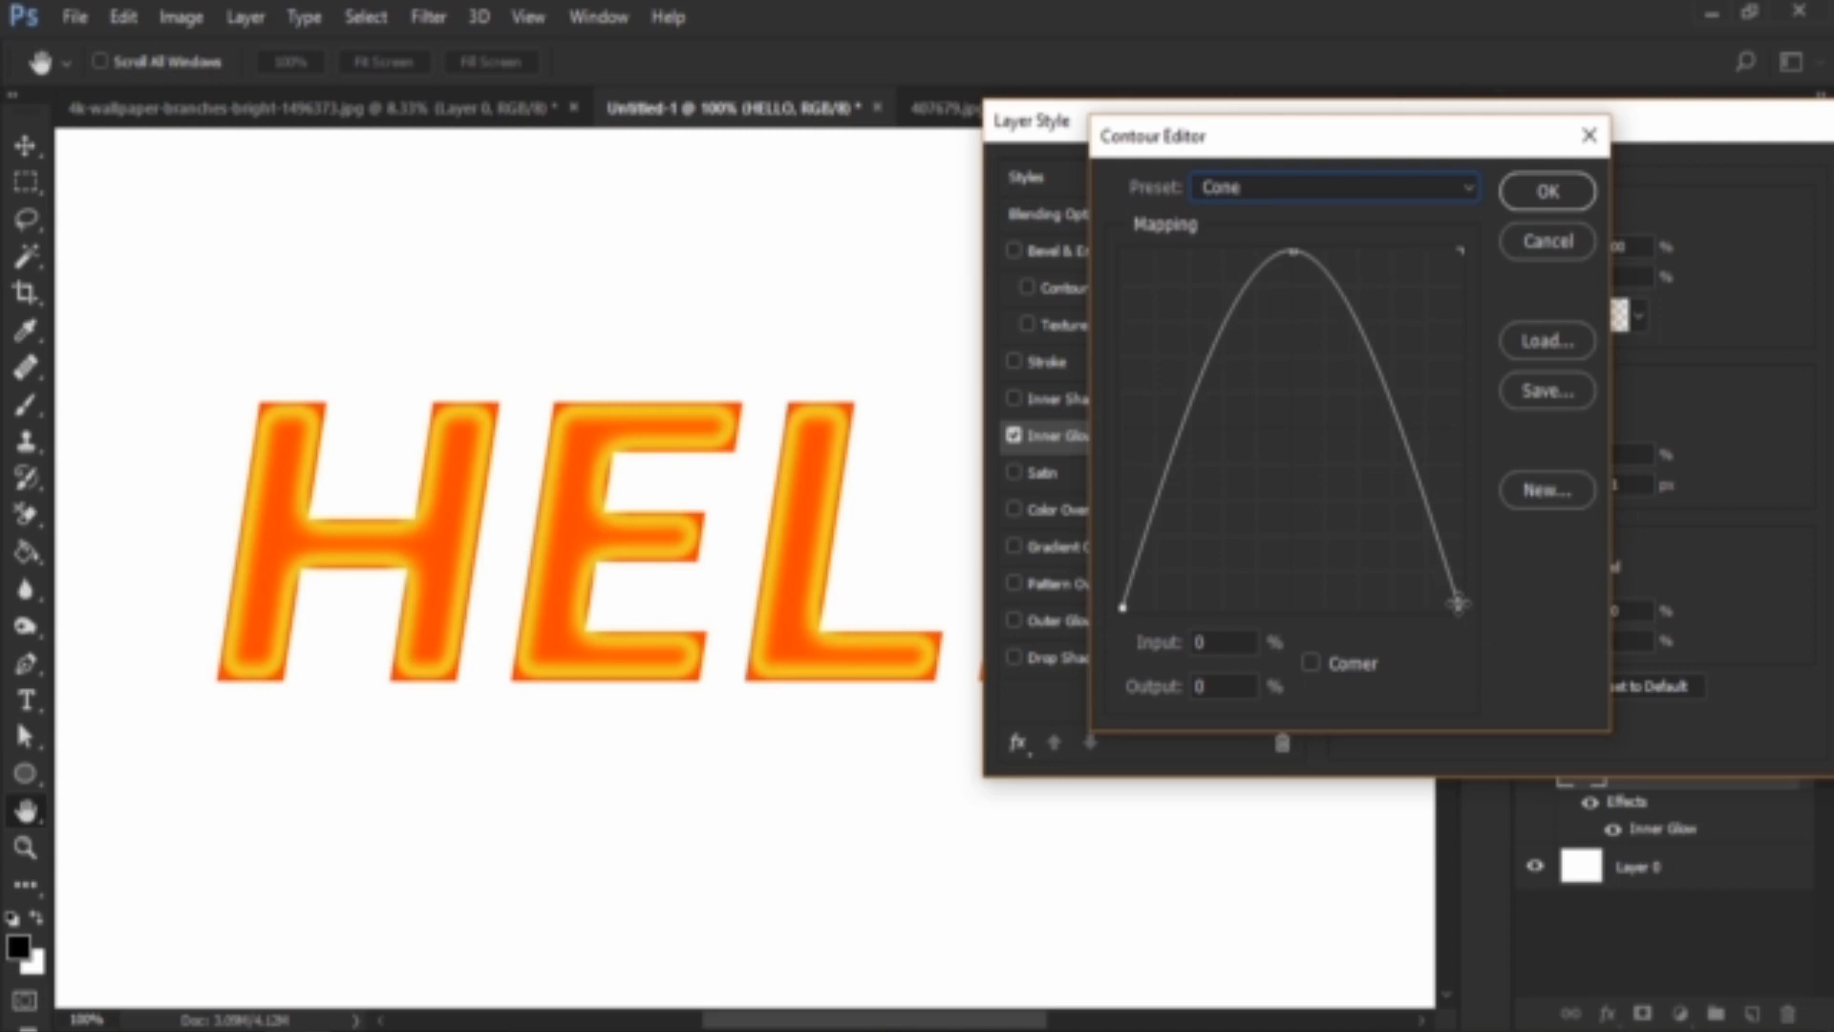
mouse_move(1456, 604)
mouse_down()
mouse_move(1465, 256)
mouse_move(1478, 606)
mouse_move(1487, 410)
mouse_move(1466, 611)
mouse_up()
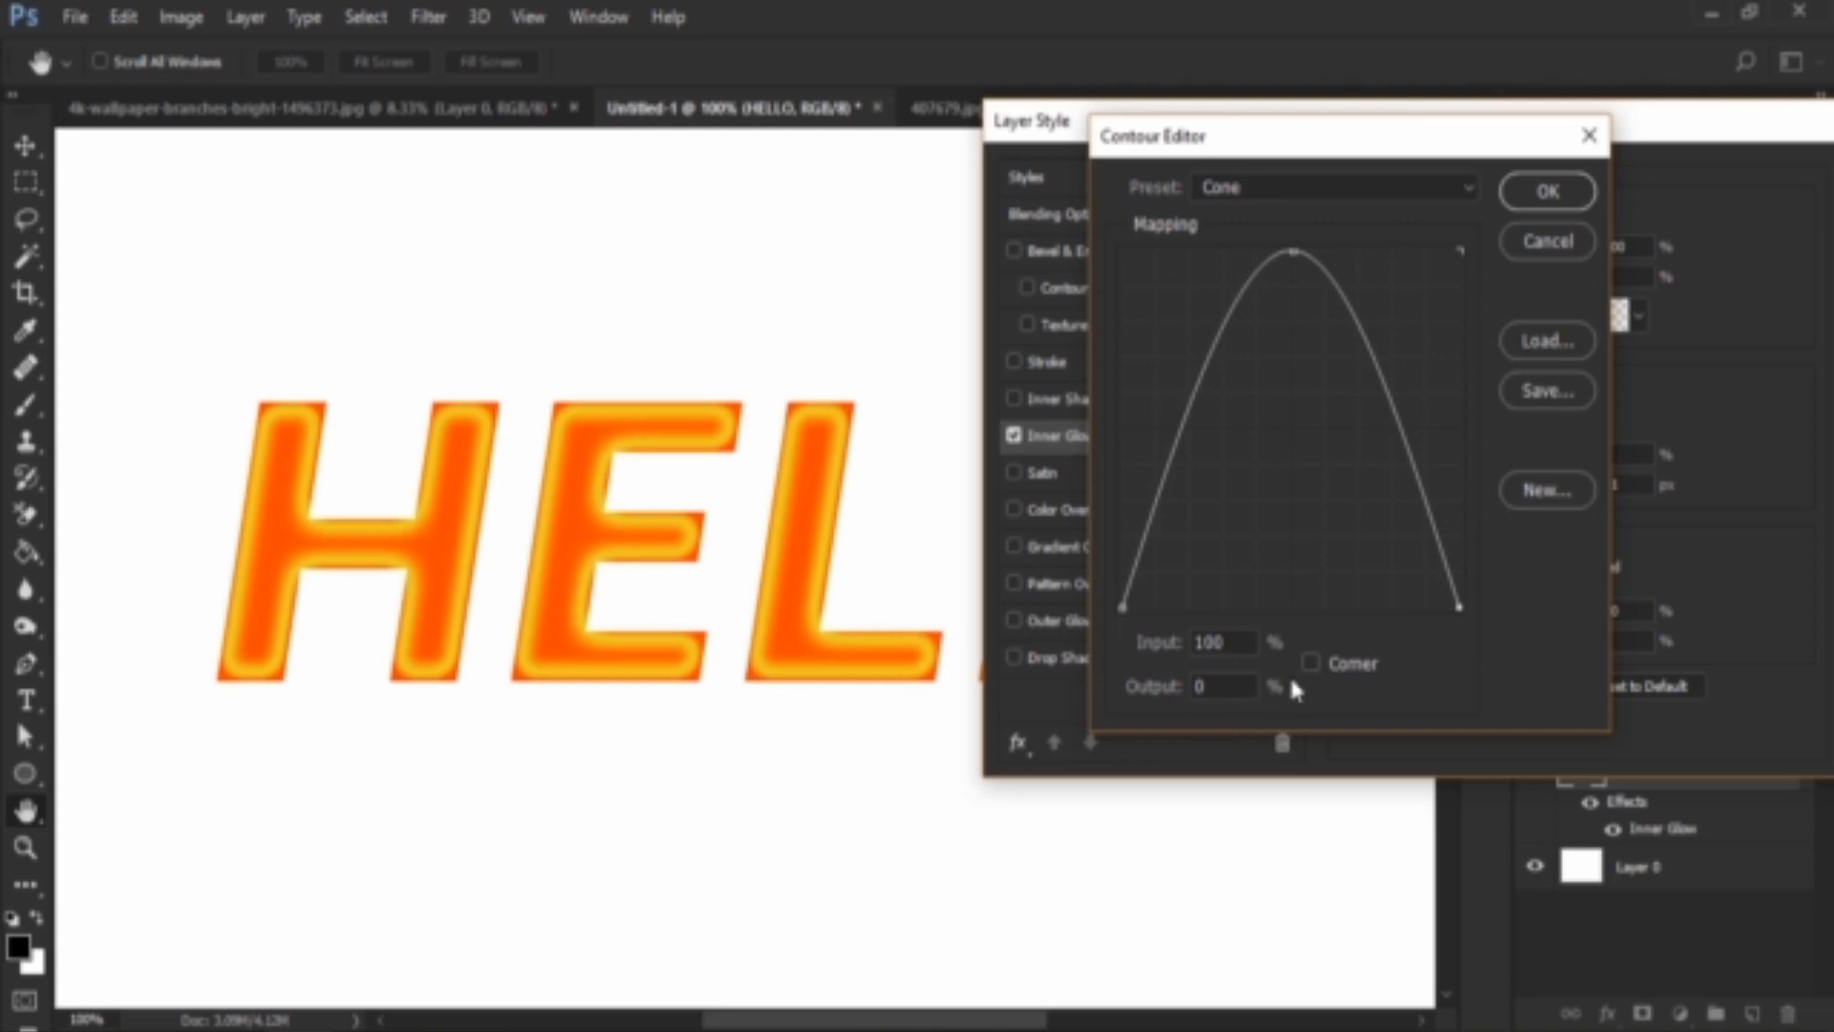
click(1124, 608)
Switch the Inner Glow curve in the Contour Editor to the Linear preset and replace it with Cove - Deep.
click(1302, 187)
click(1253, 255)
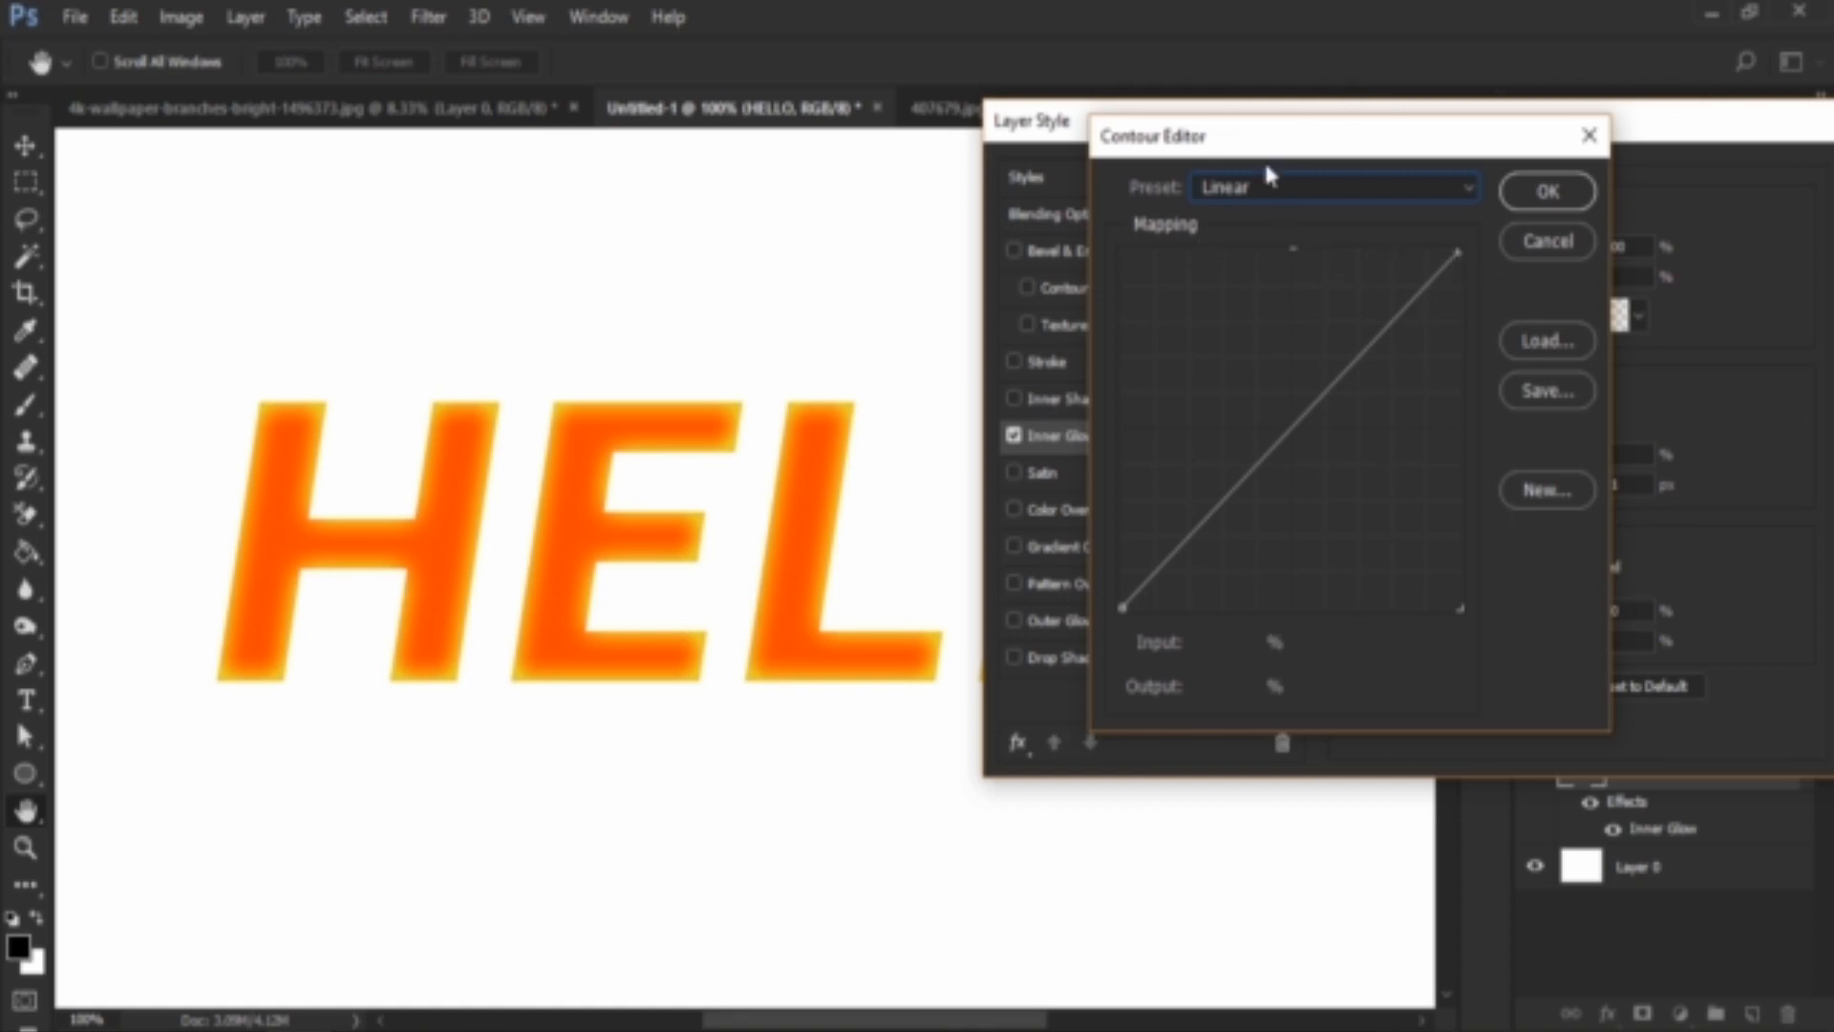
click(1286, 186)
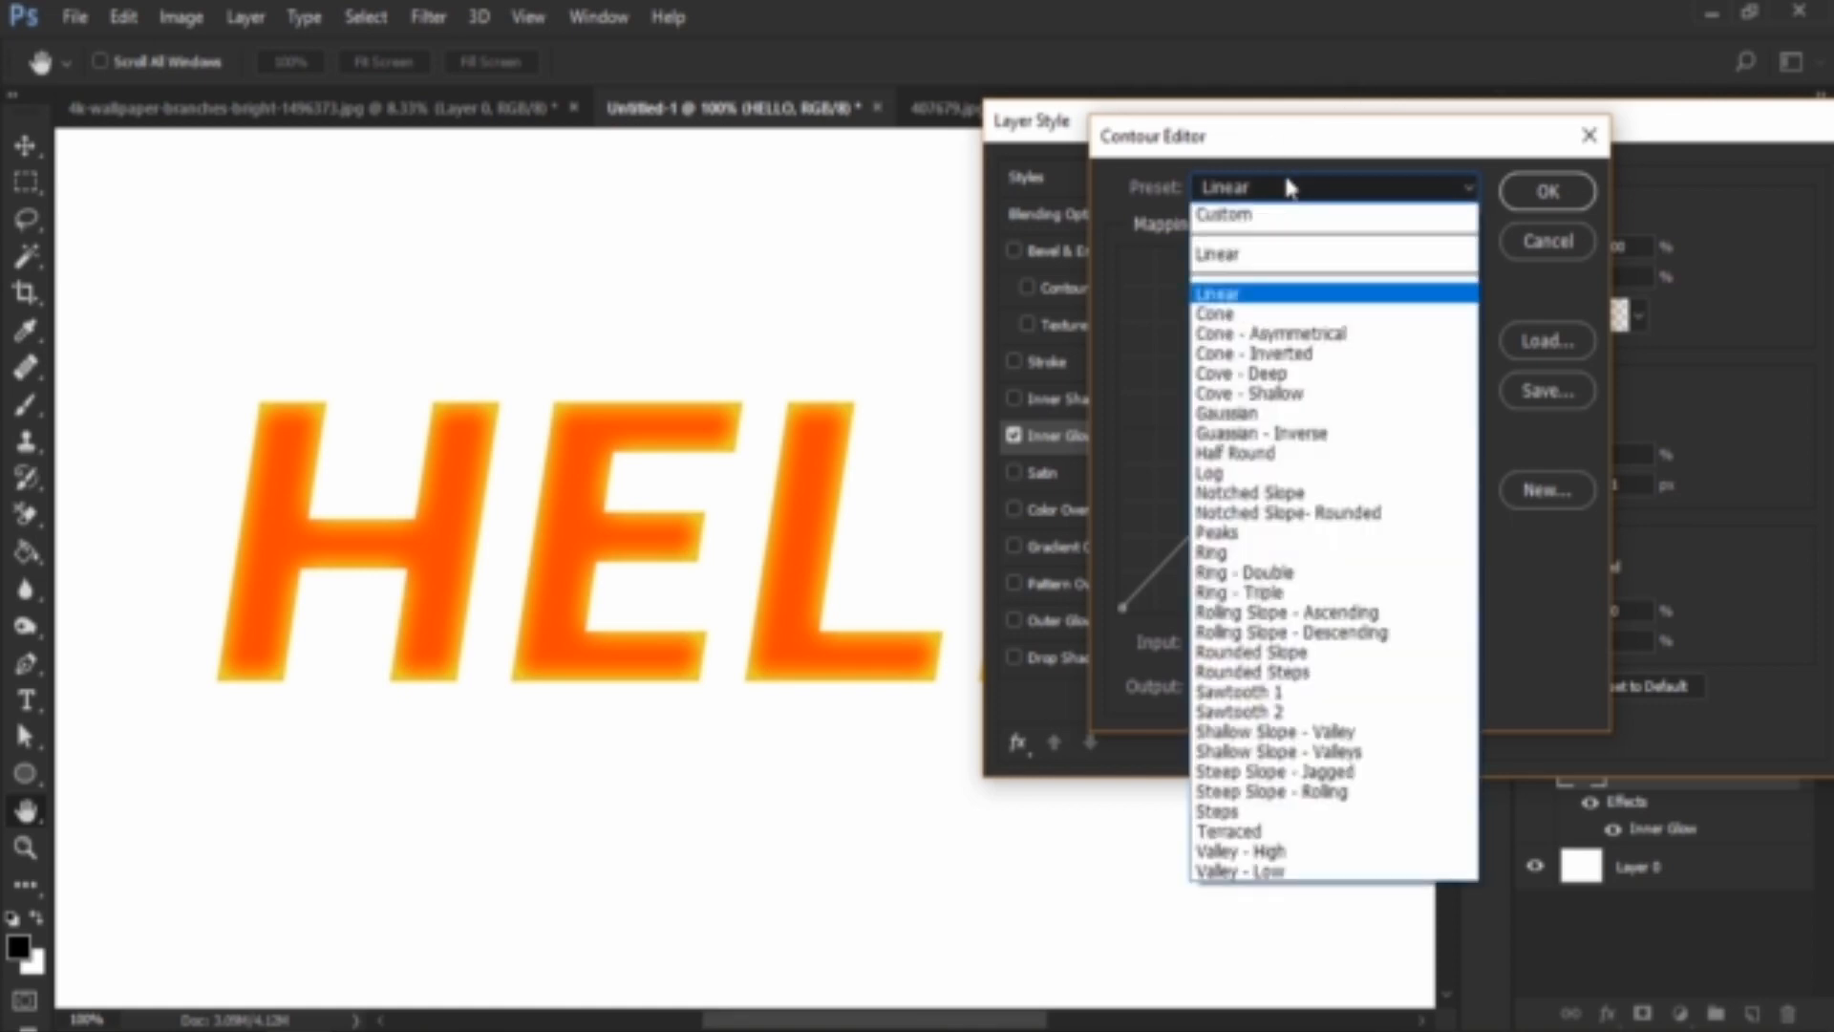
click(1288, 185)
click(1288, 184)
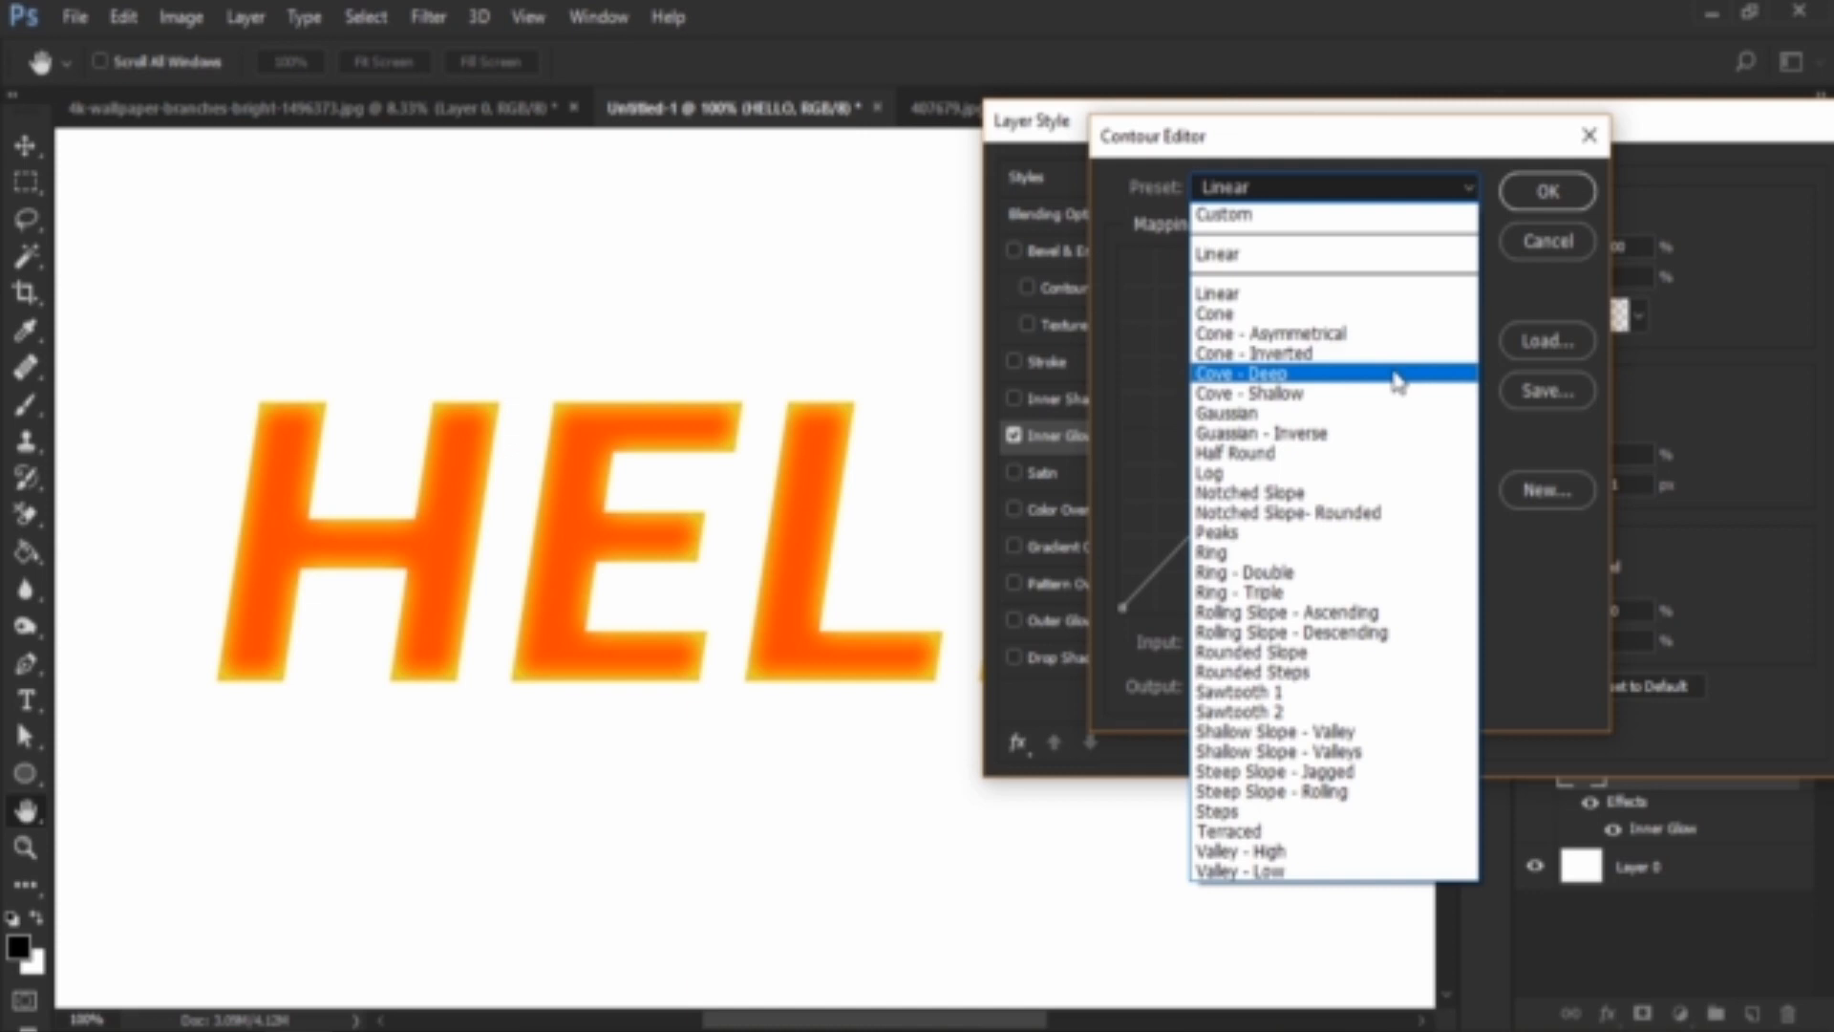
click(1398, 382)
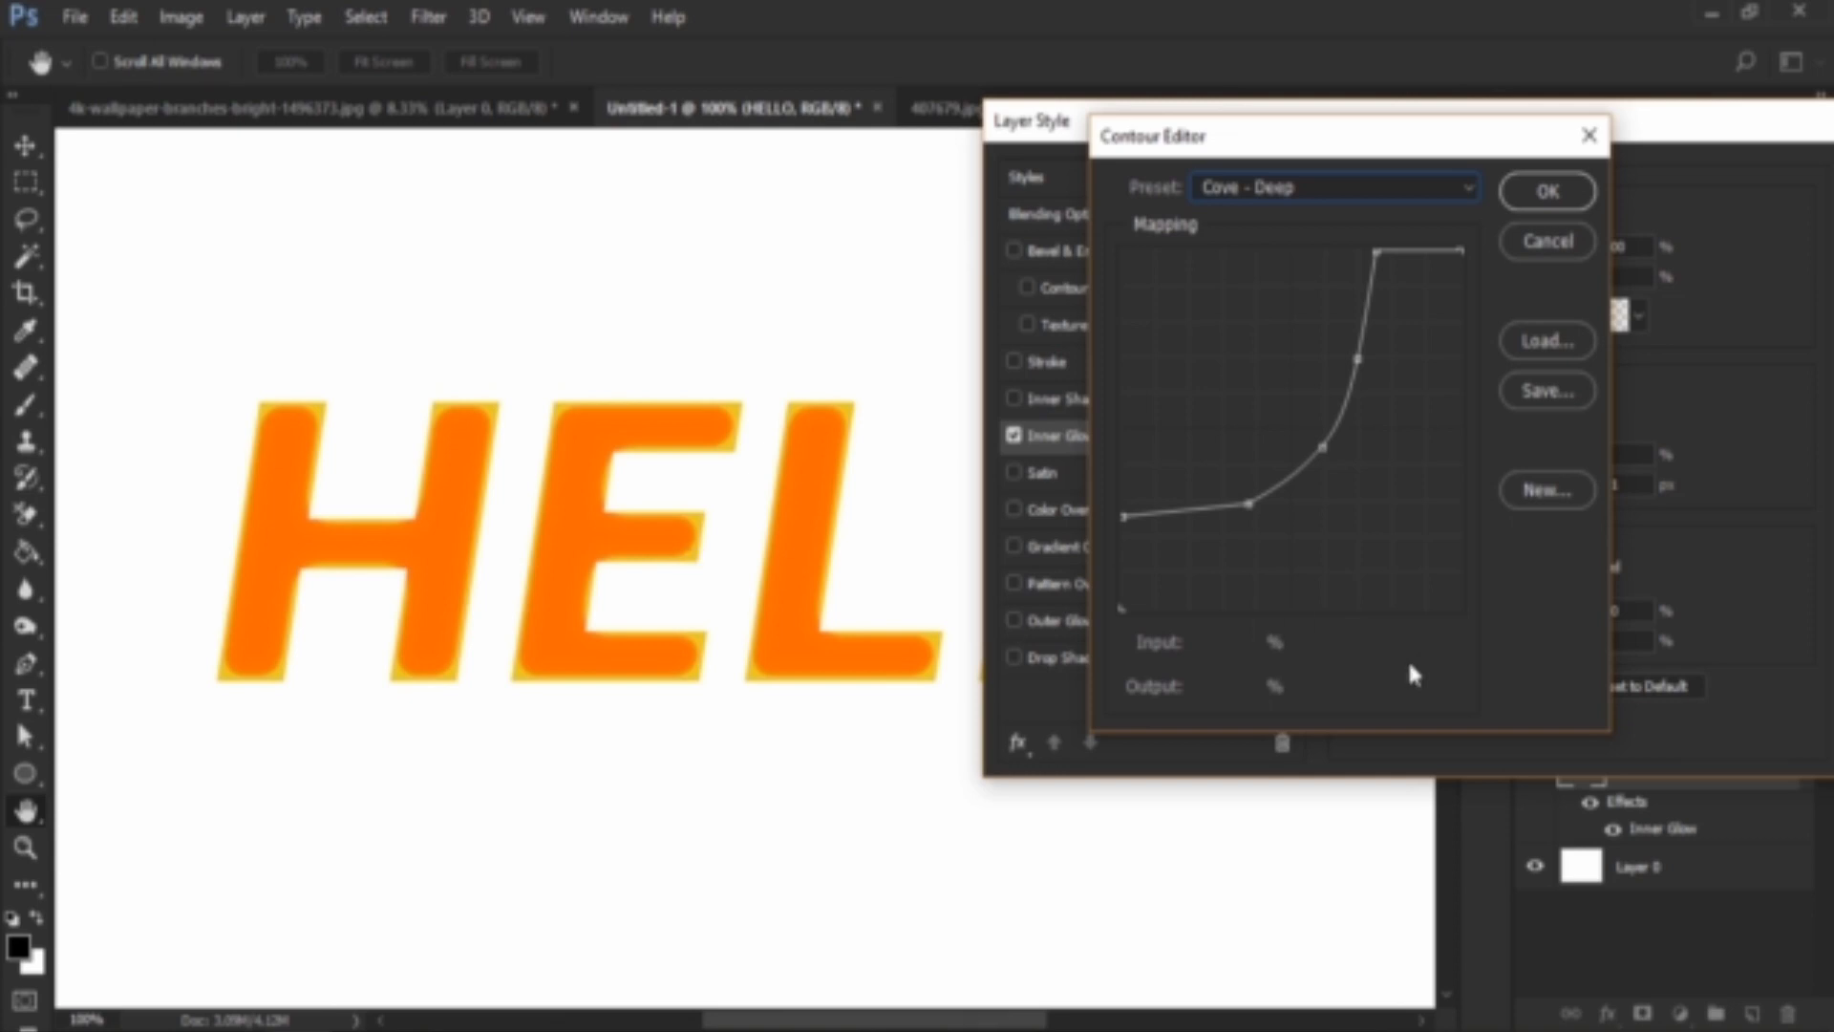
Reshape the Cove - Deep curve with its start point at input 5, output 71 and a new point at 50, 59, and apply the custom contour.
drag(1322, 447, 1372, 564)
drag(1121, 506, 1140, 352)
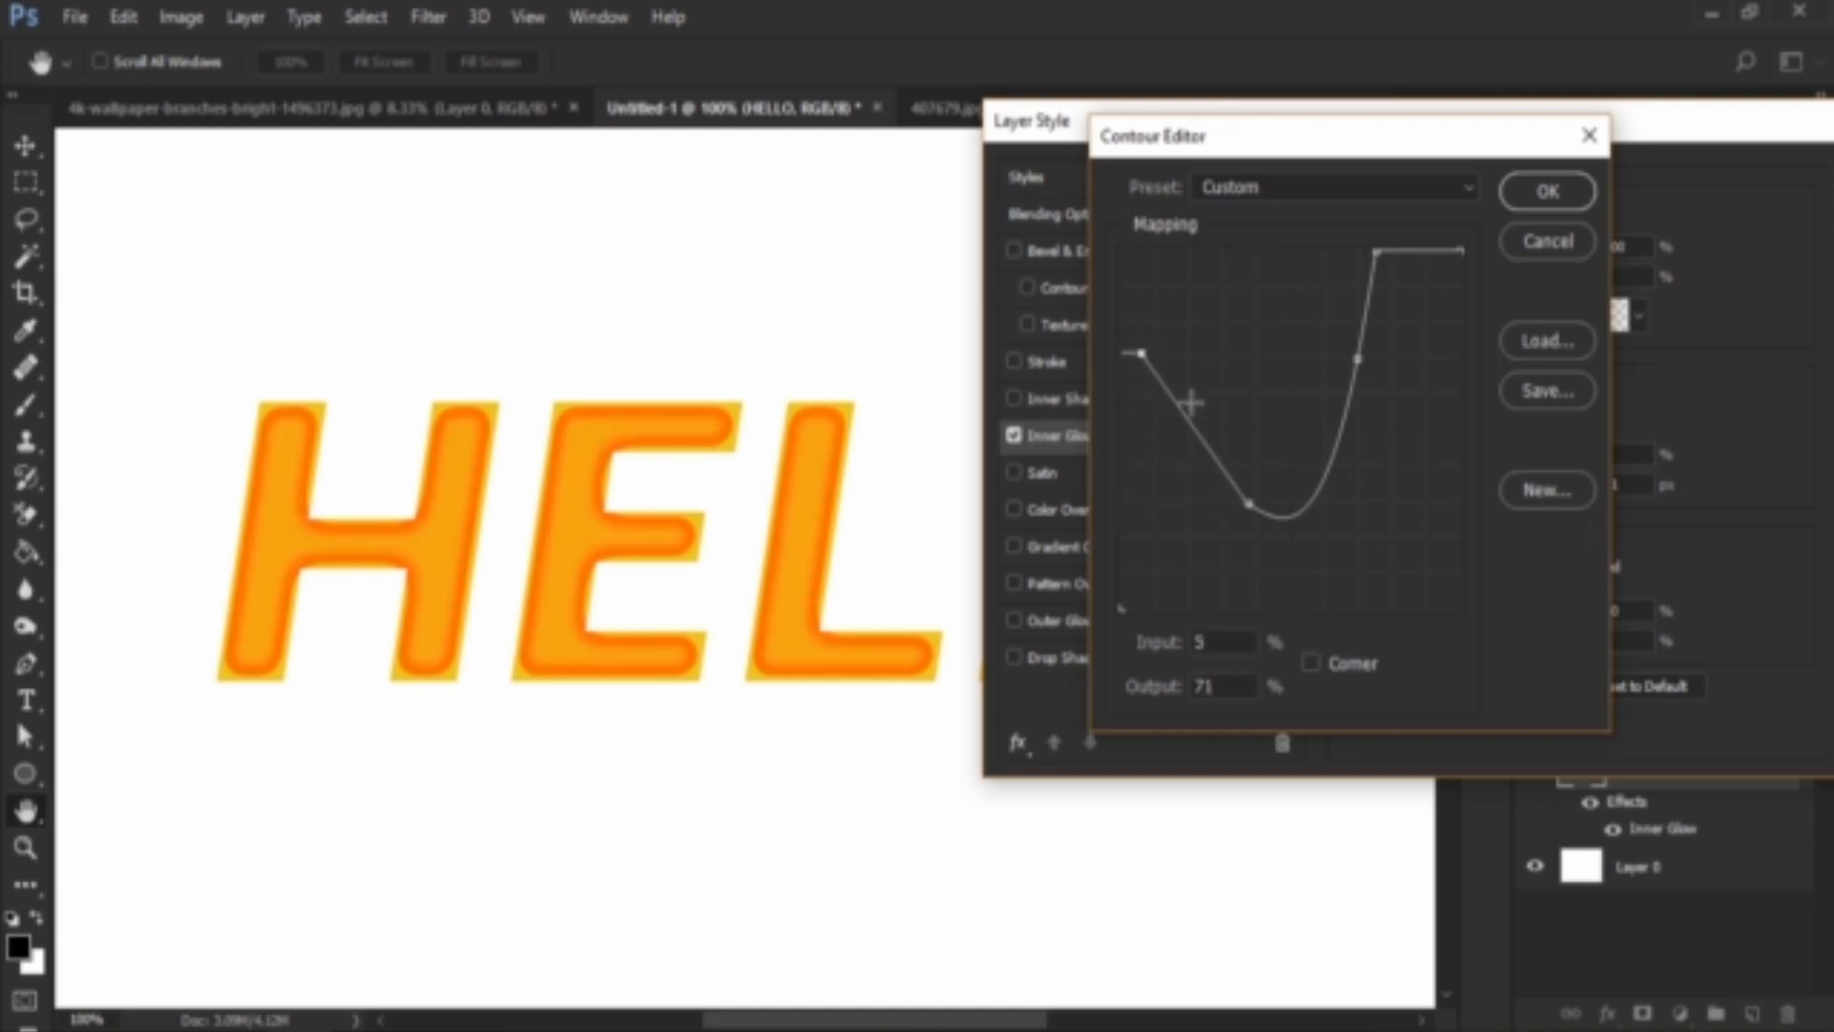
drag(1338, 421, 1369, 536)
click(1292, 396)
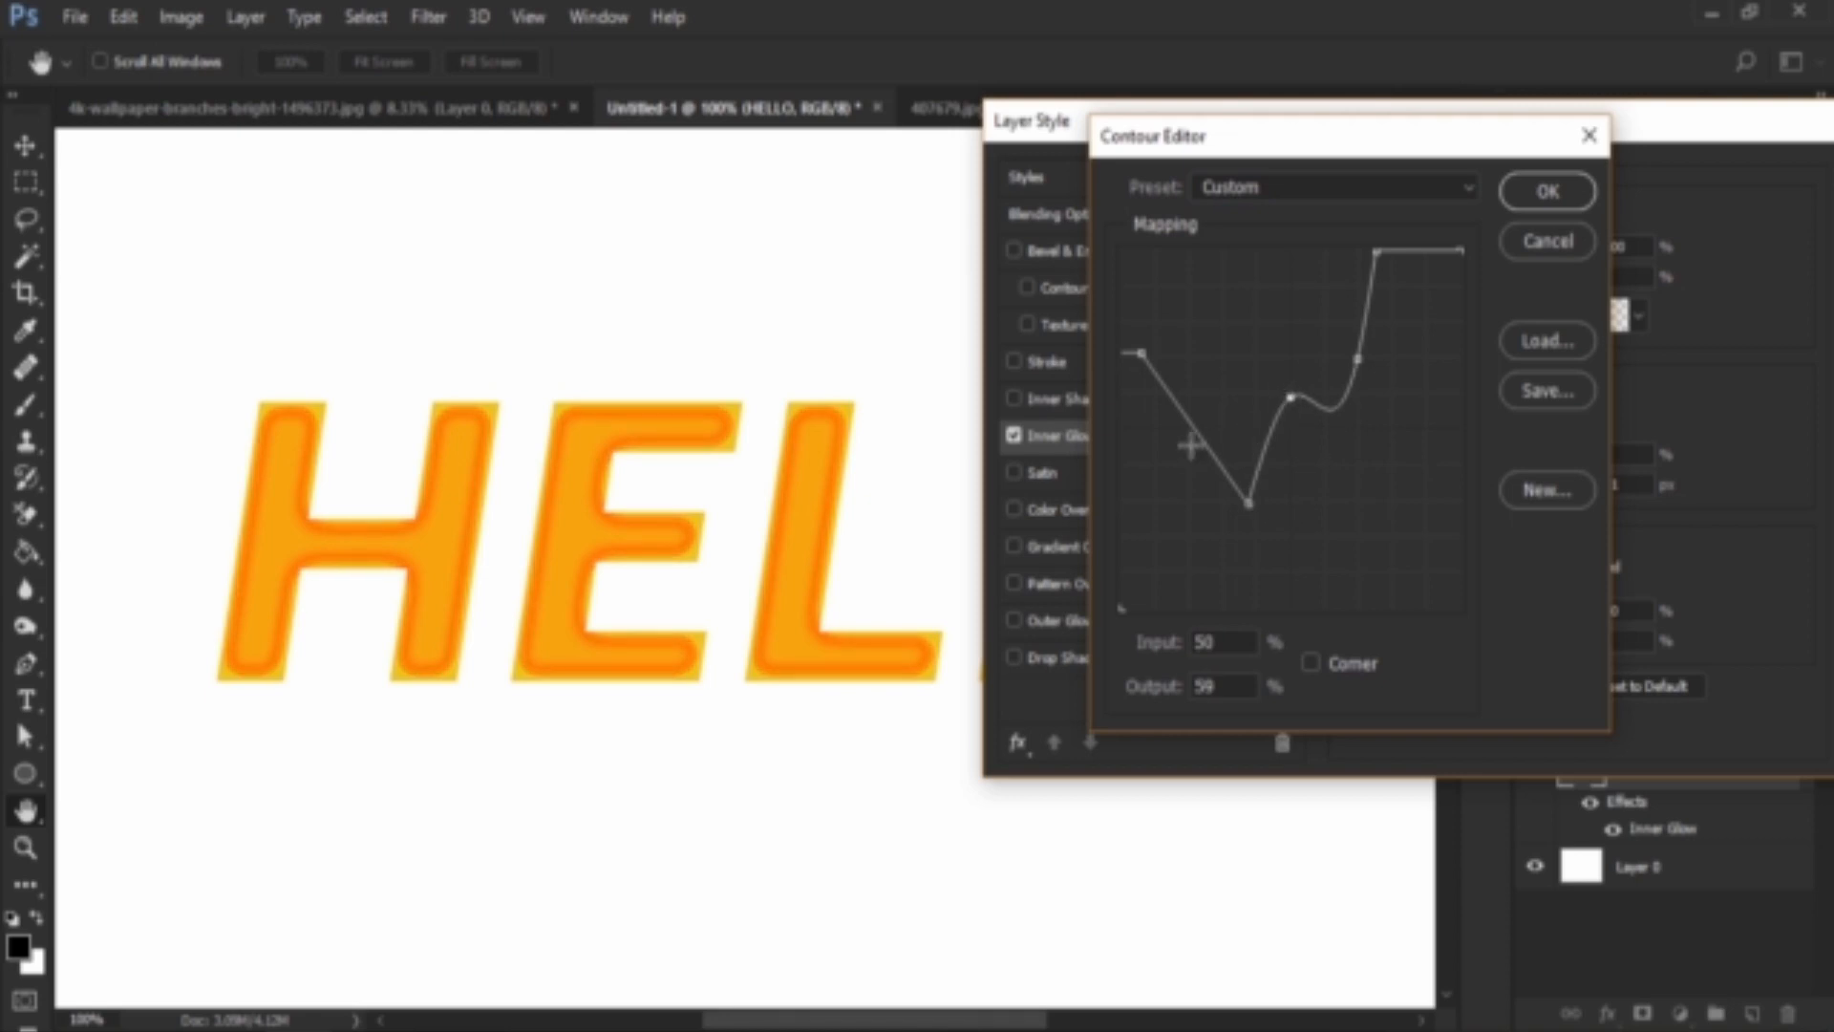
click(1548, 196)
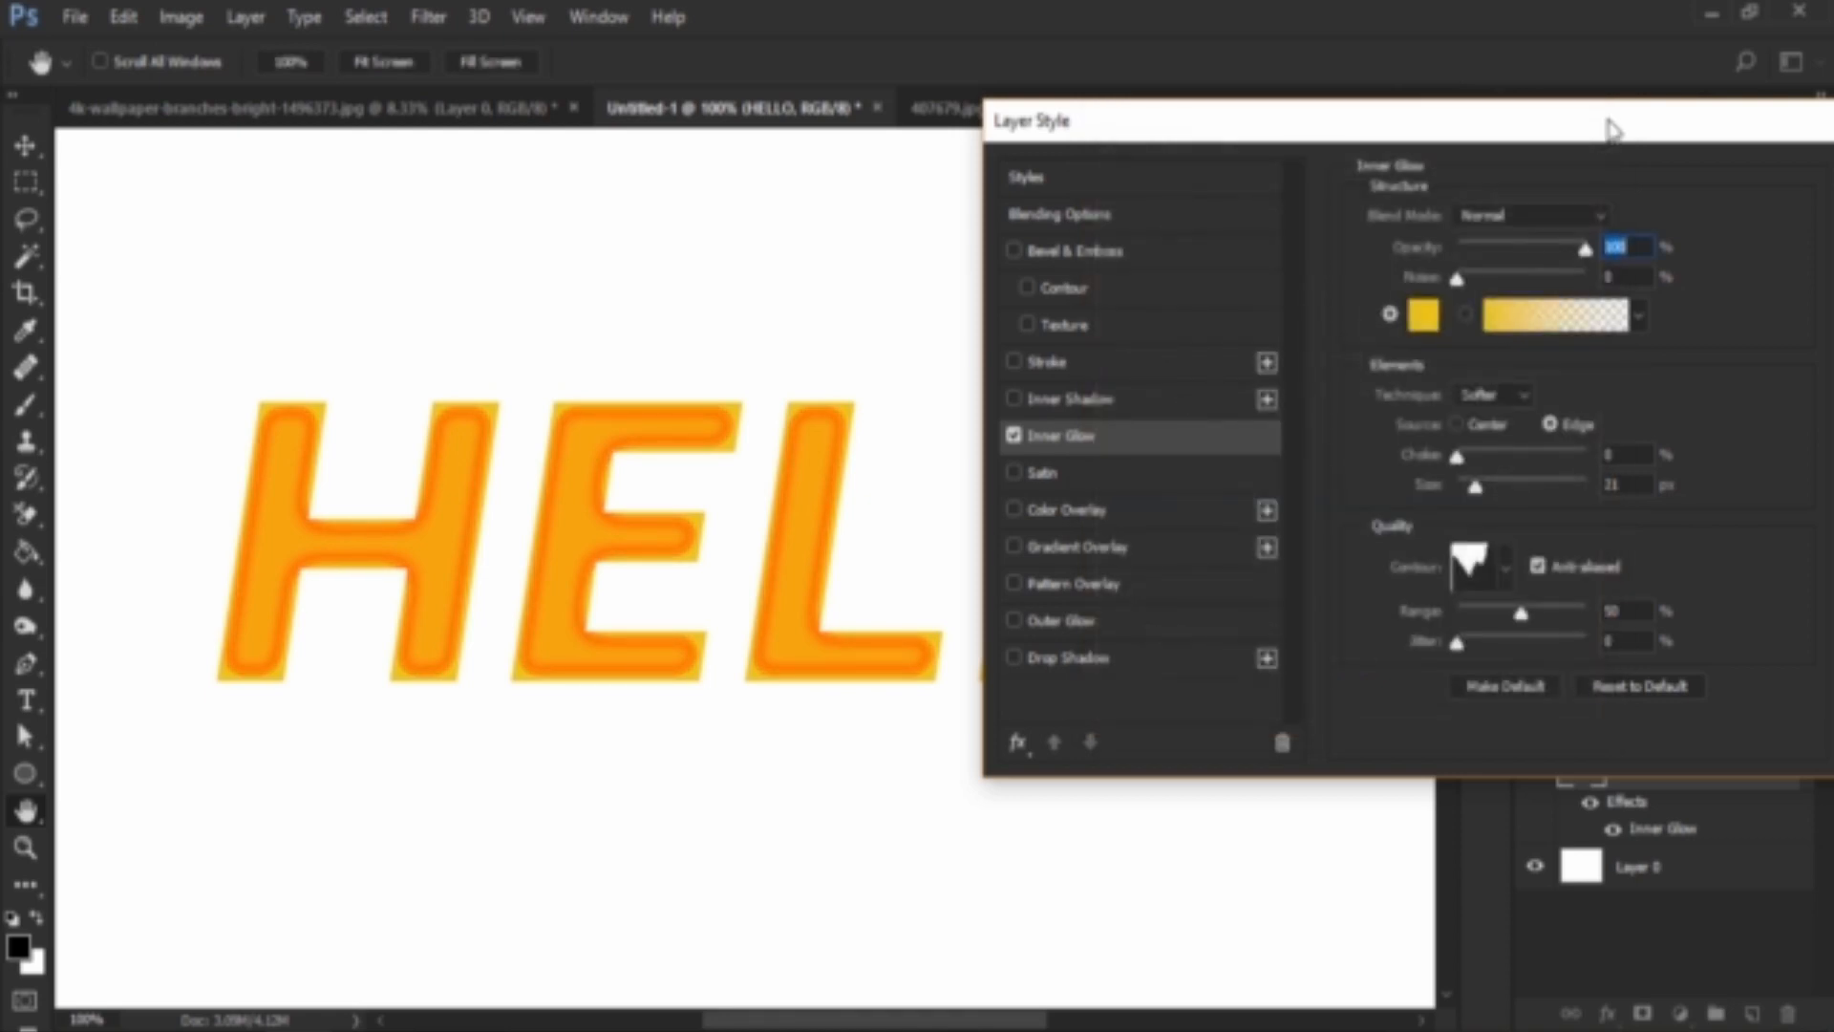
drag(1609, 122, 1216, 158)
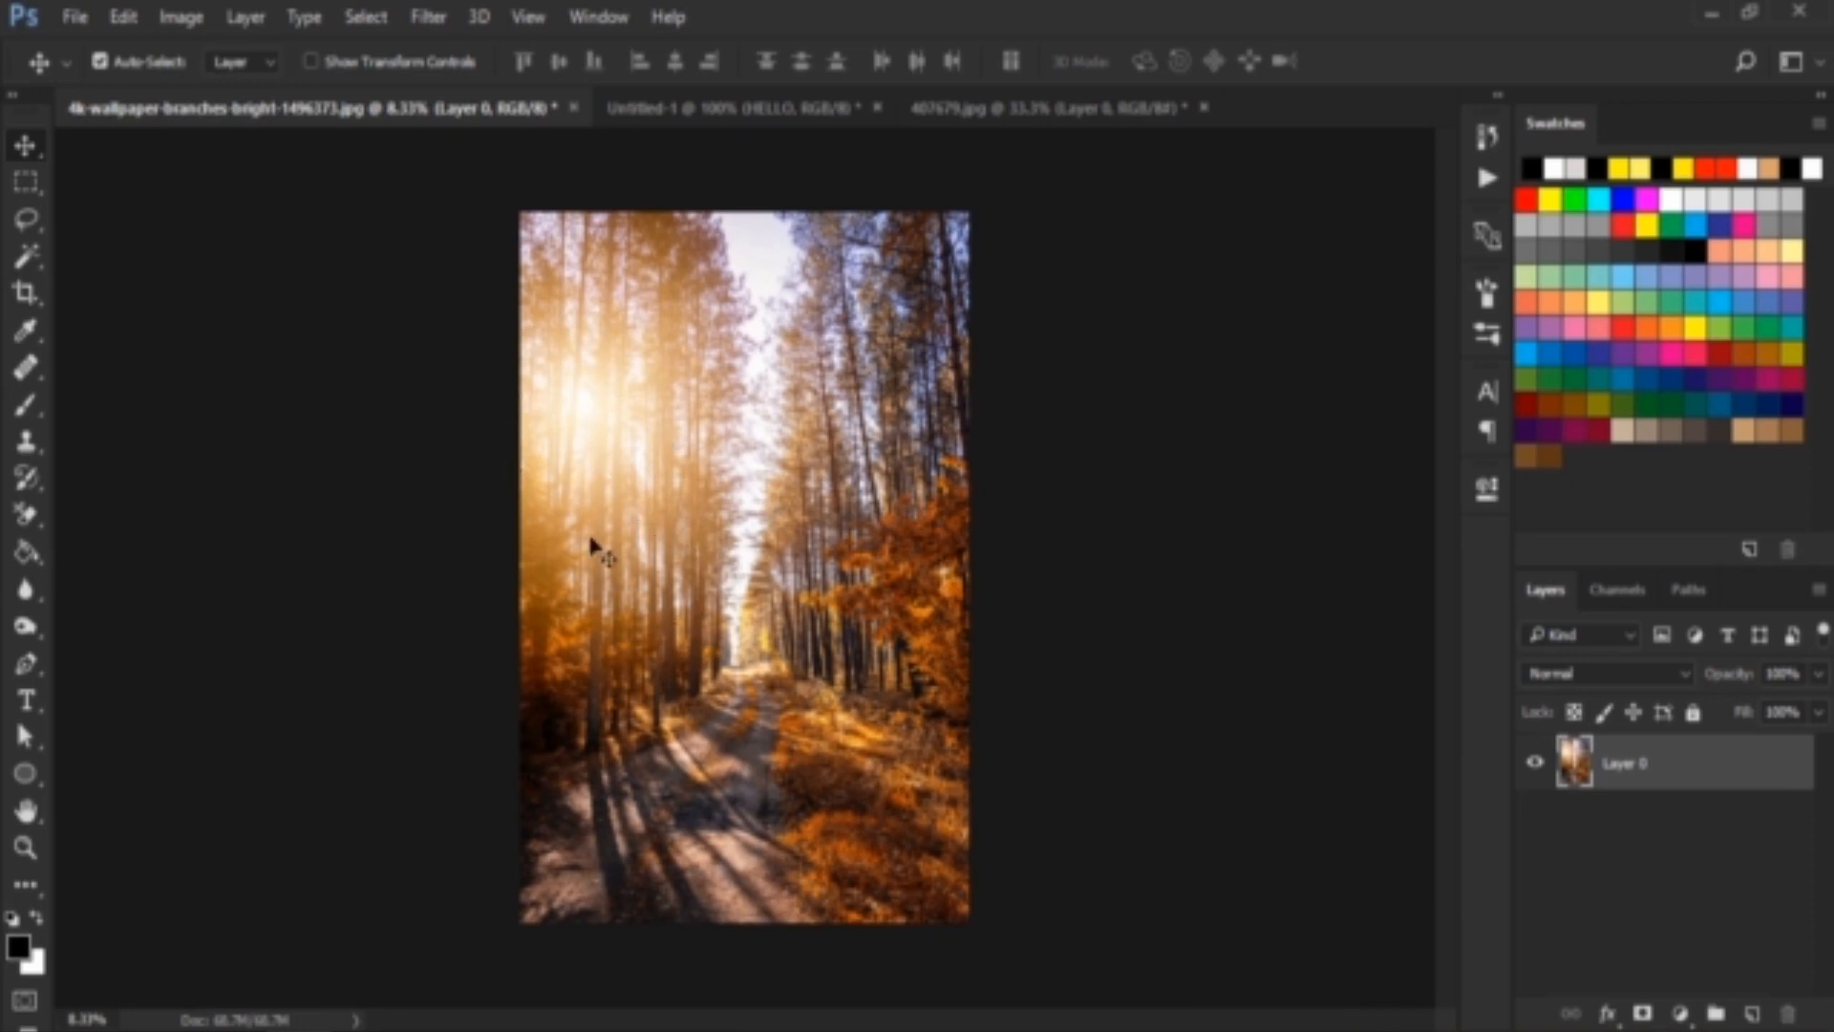
In the forest photo document, open the layer style of Layer 0 and enable Bevel & Emboss.
double_click(1758, 779)
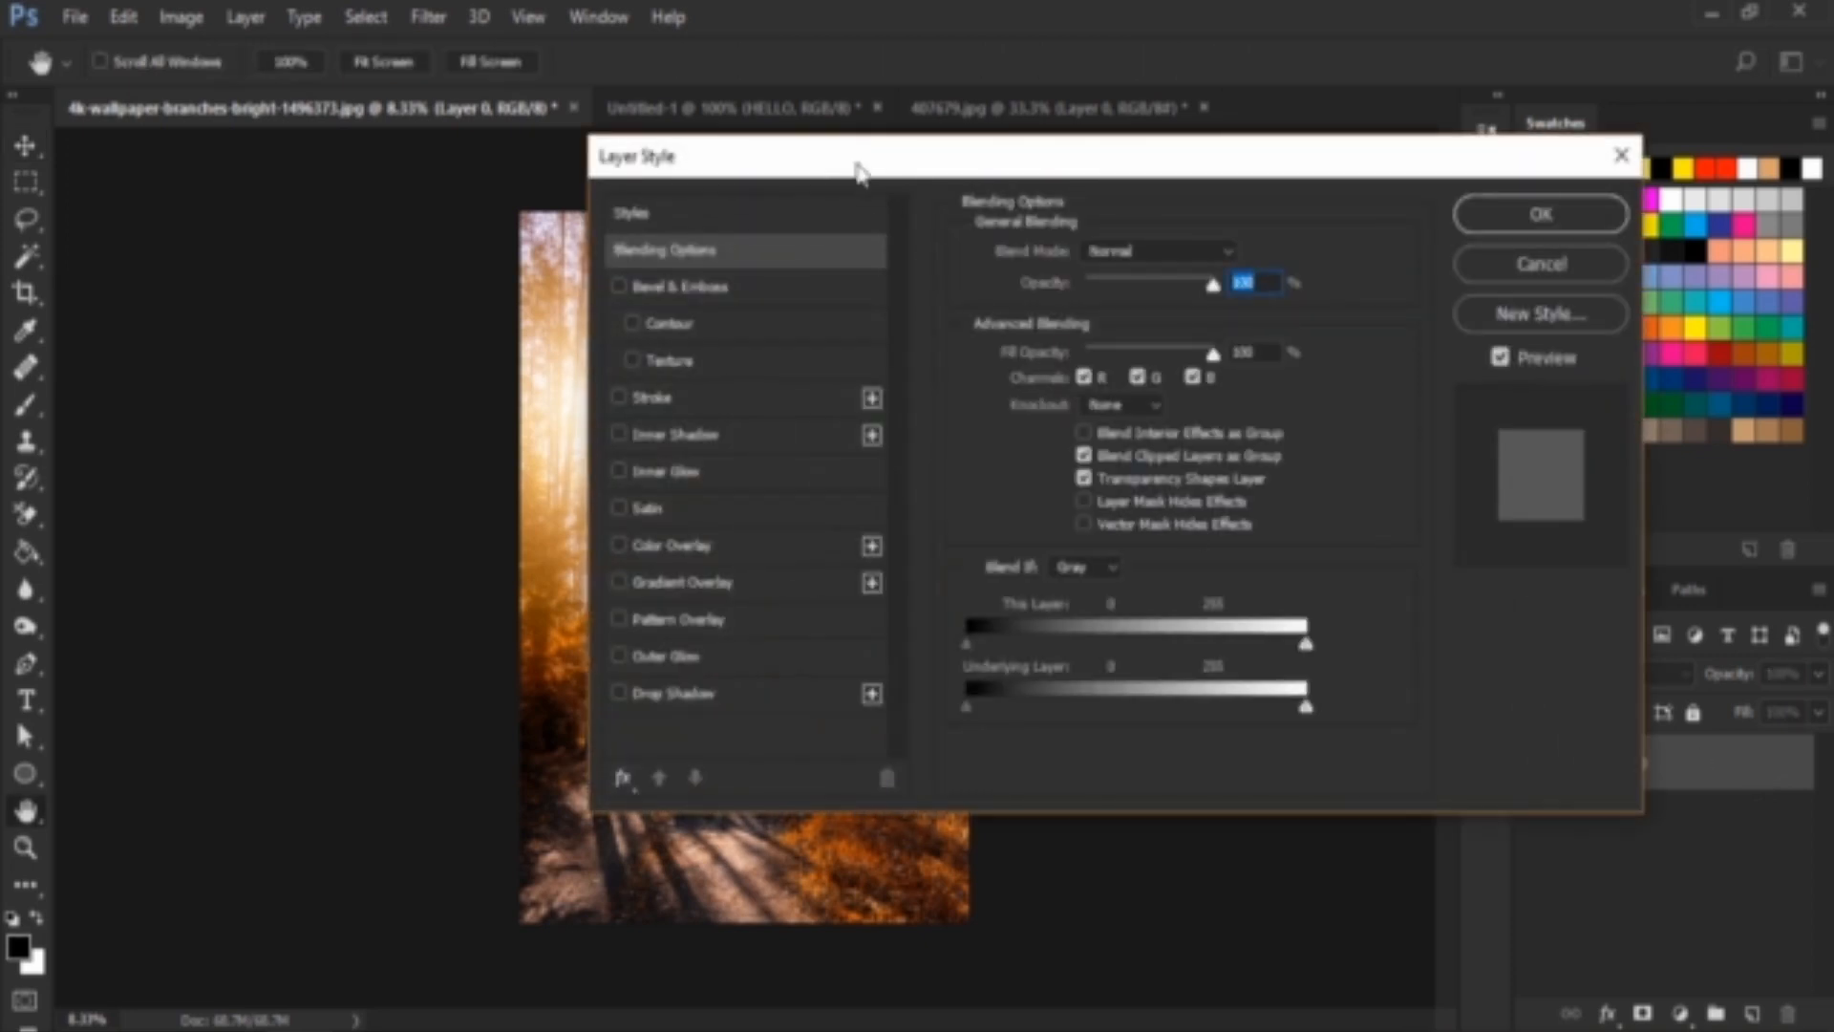
drag(857, 170, 1311, 177)
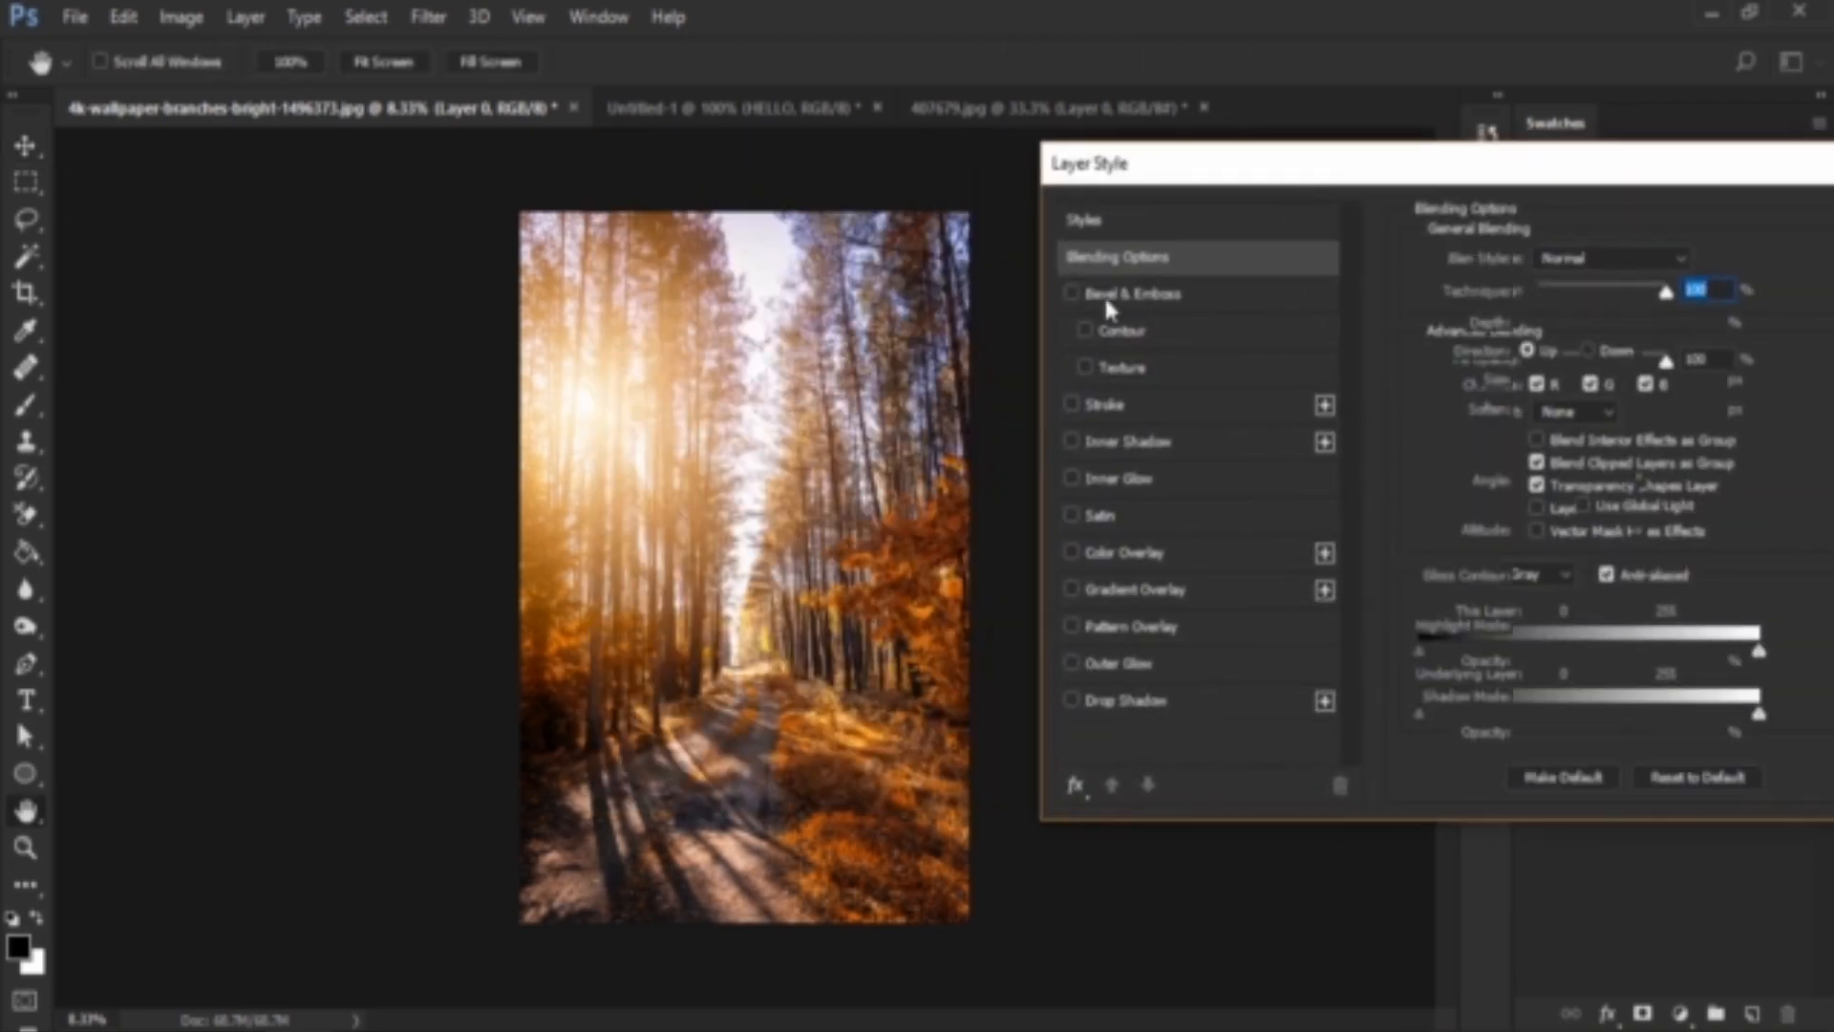
click(1106, 296)
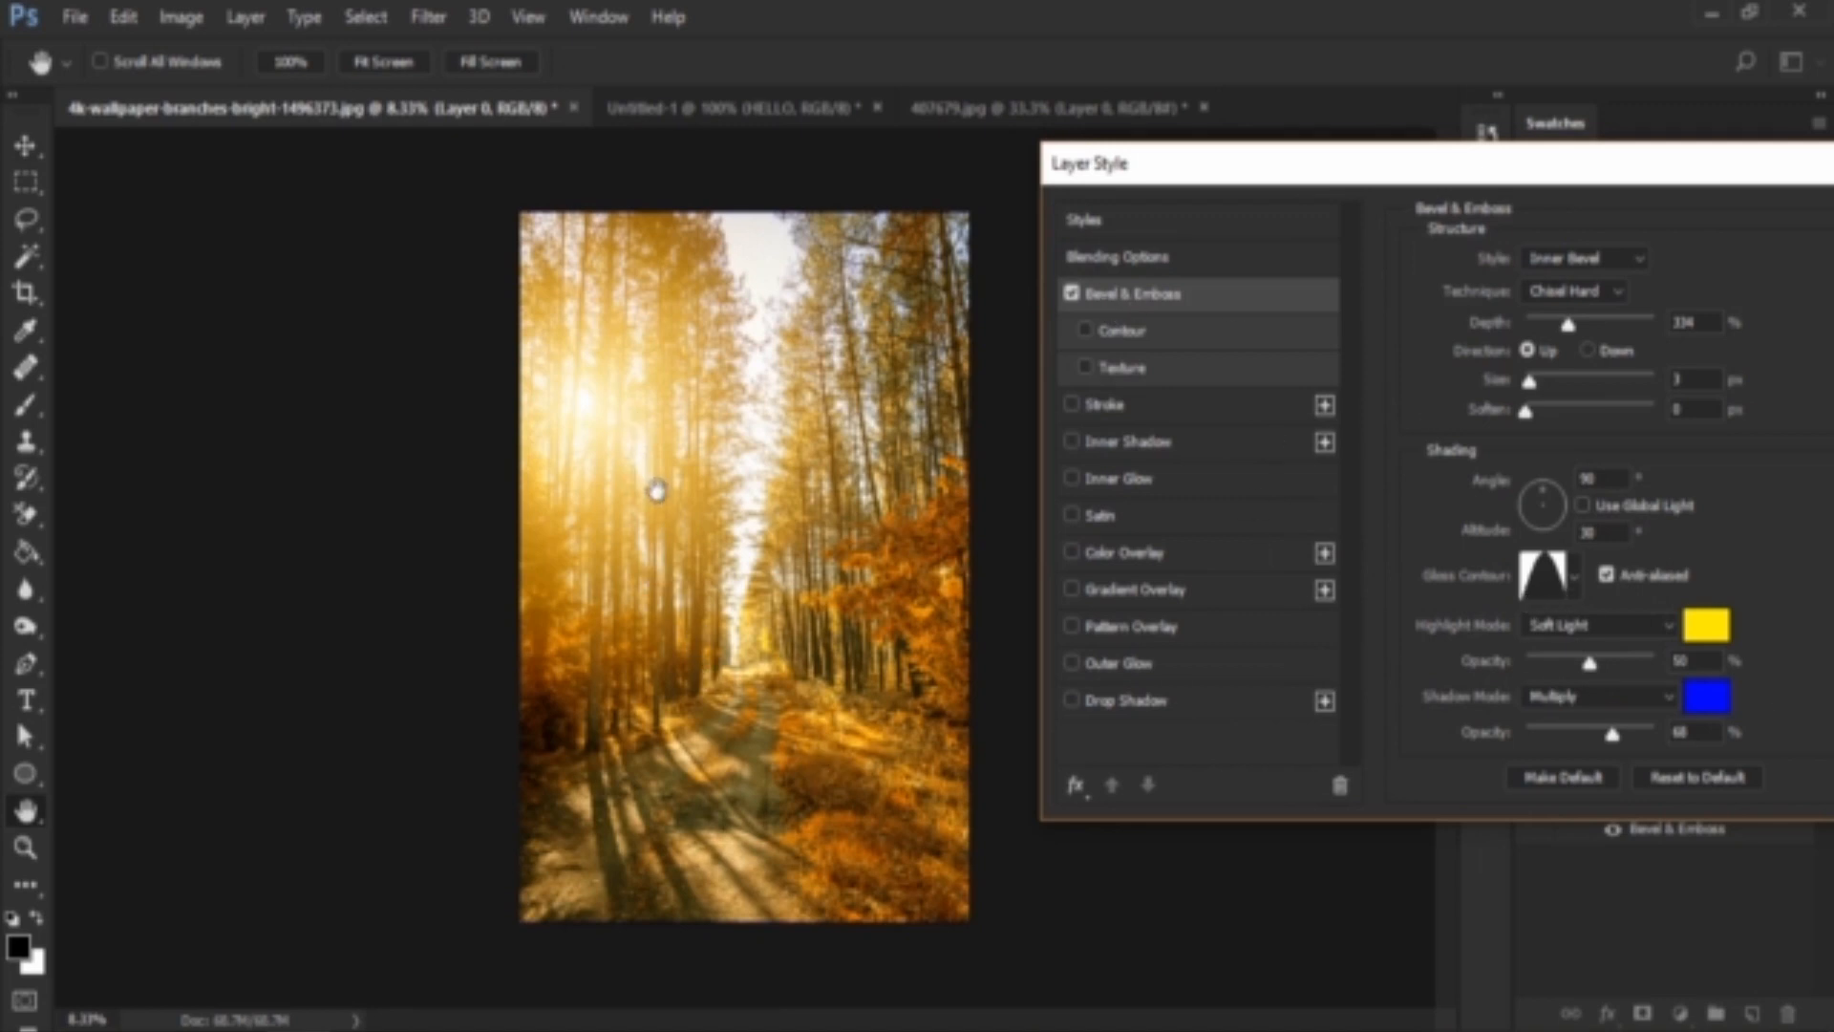
Compare the Linear and Cone presets for the Bevel & Emboss gloss contour on the forest photo, ending on Cone.
click(1577, 579)
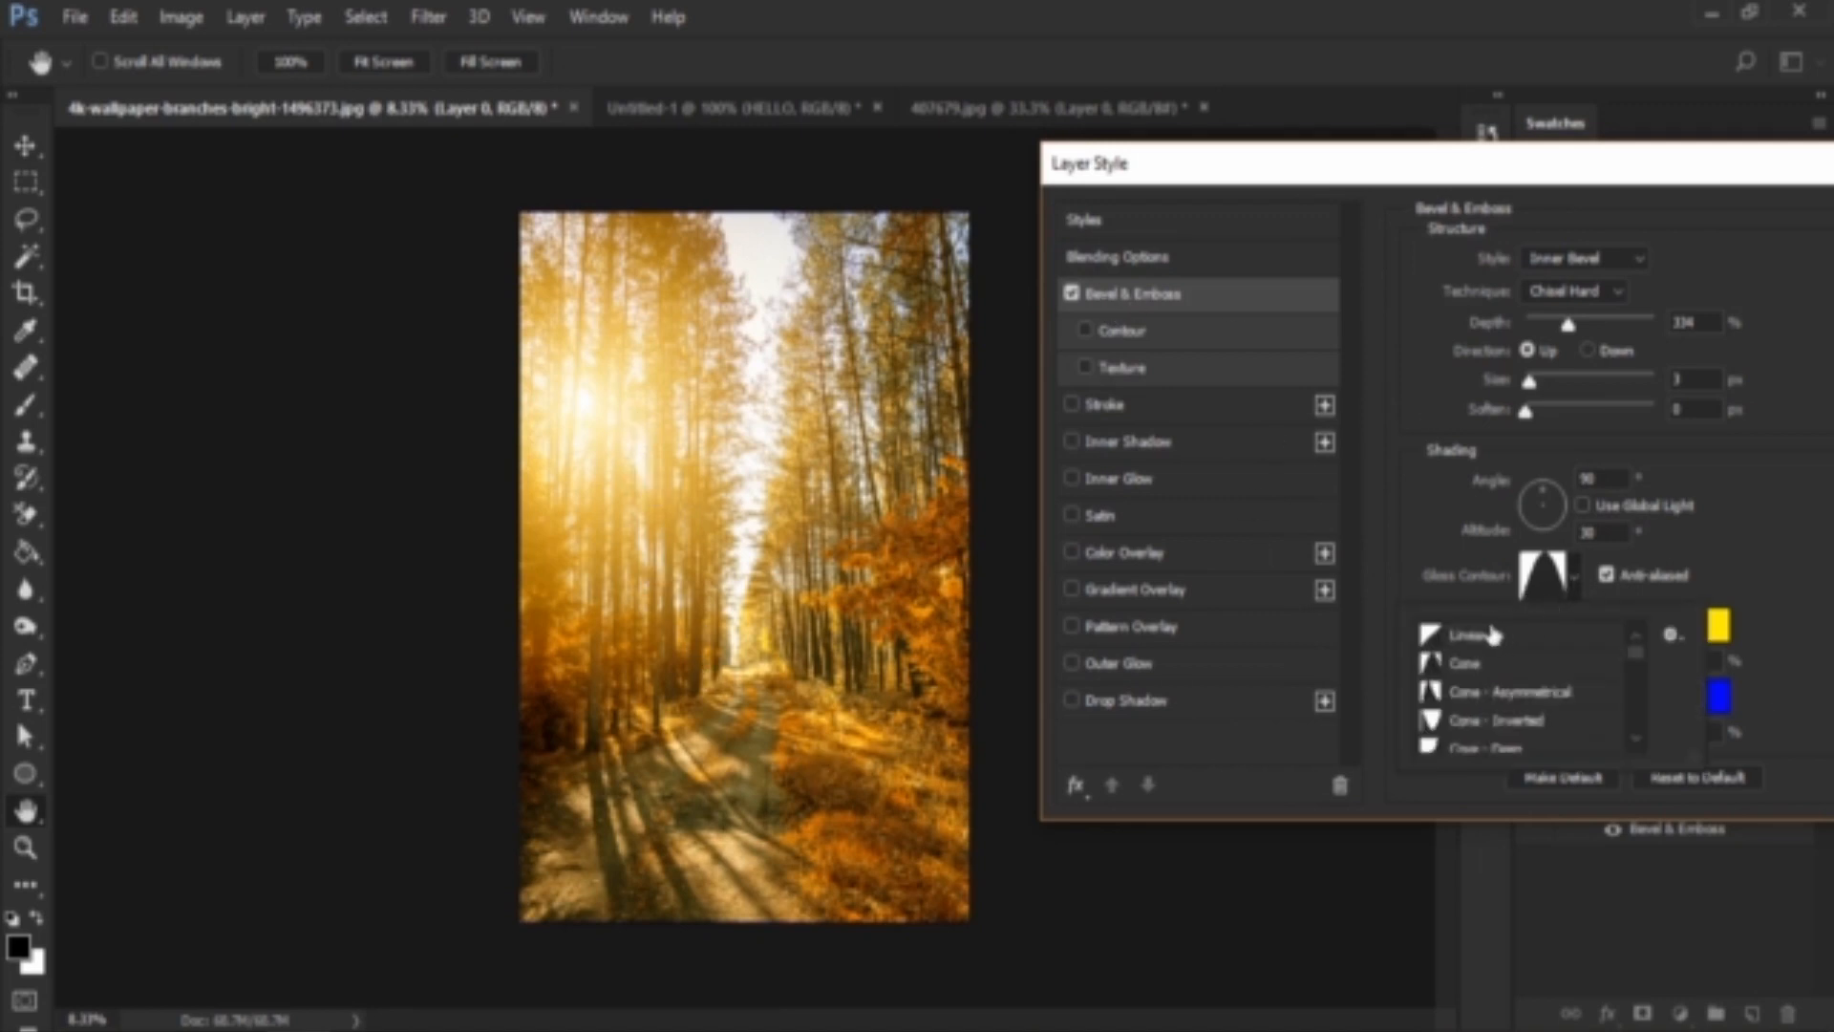
click(1467, 636)
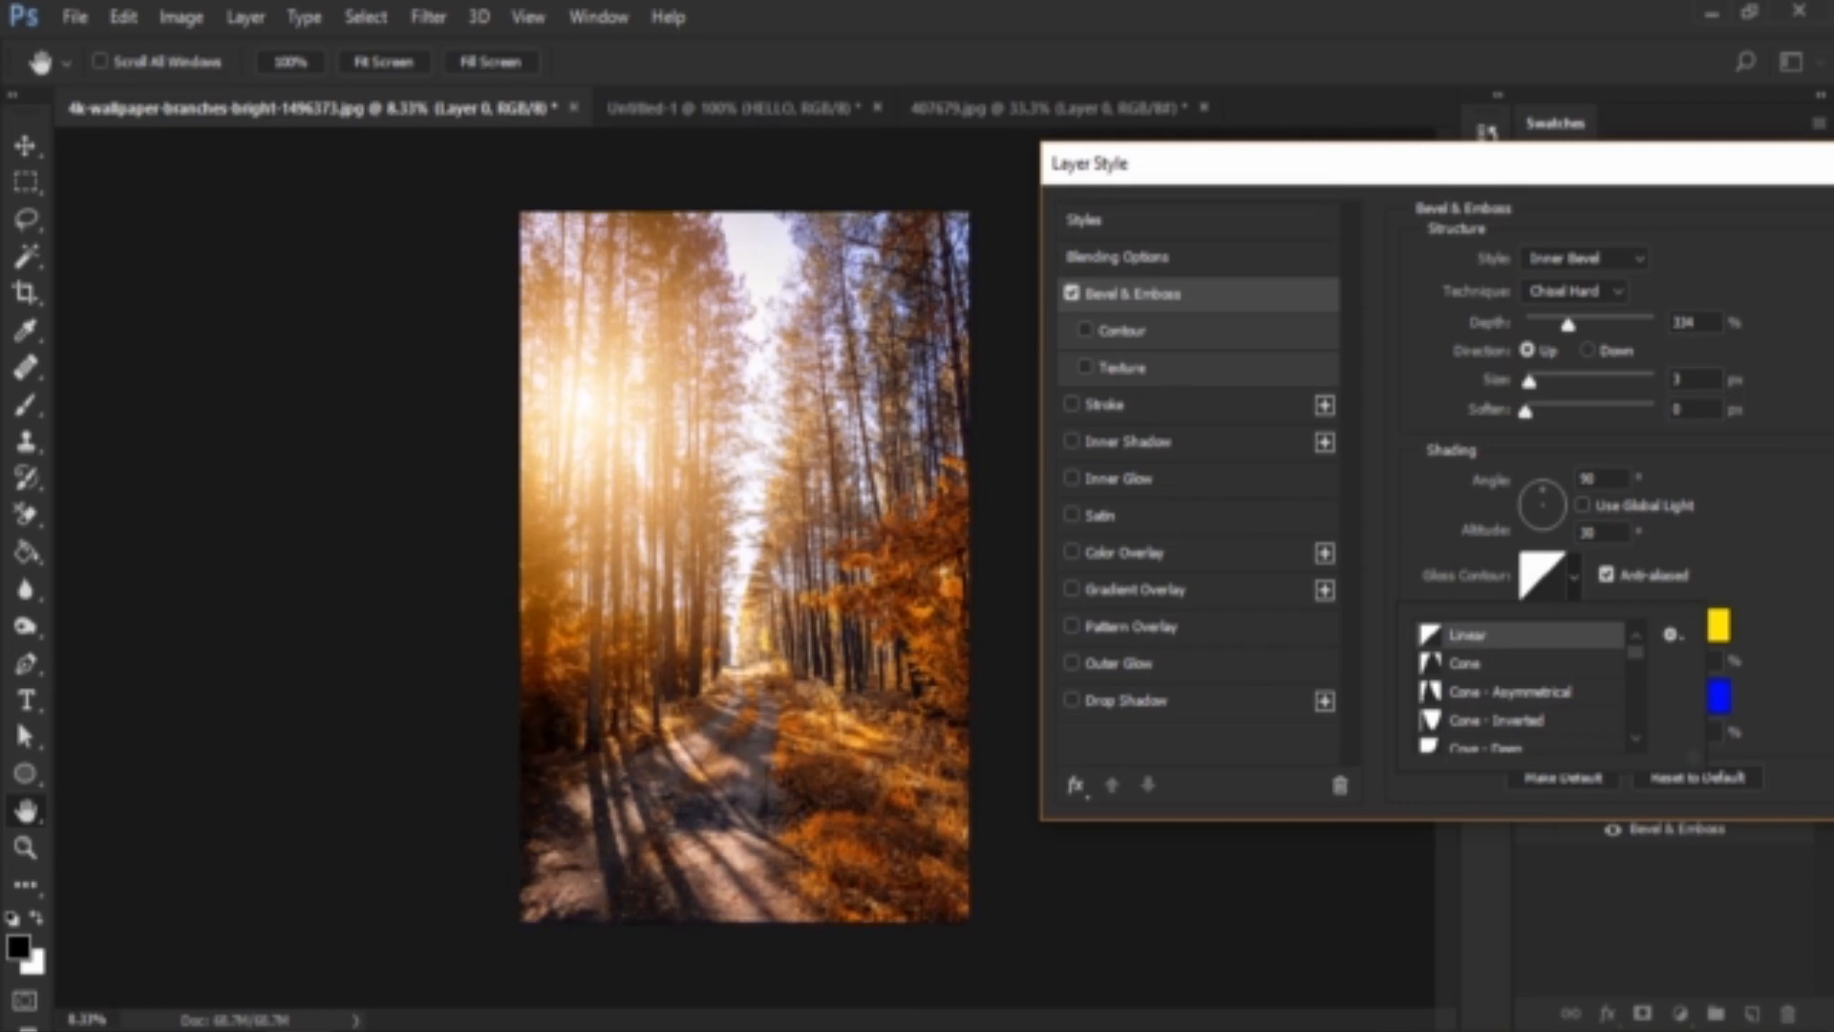
click(1760, 567)
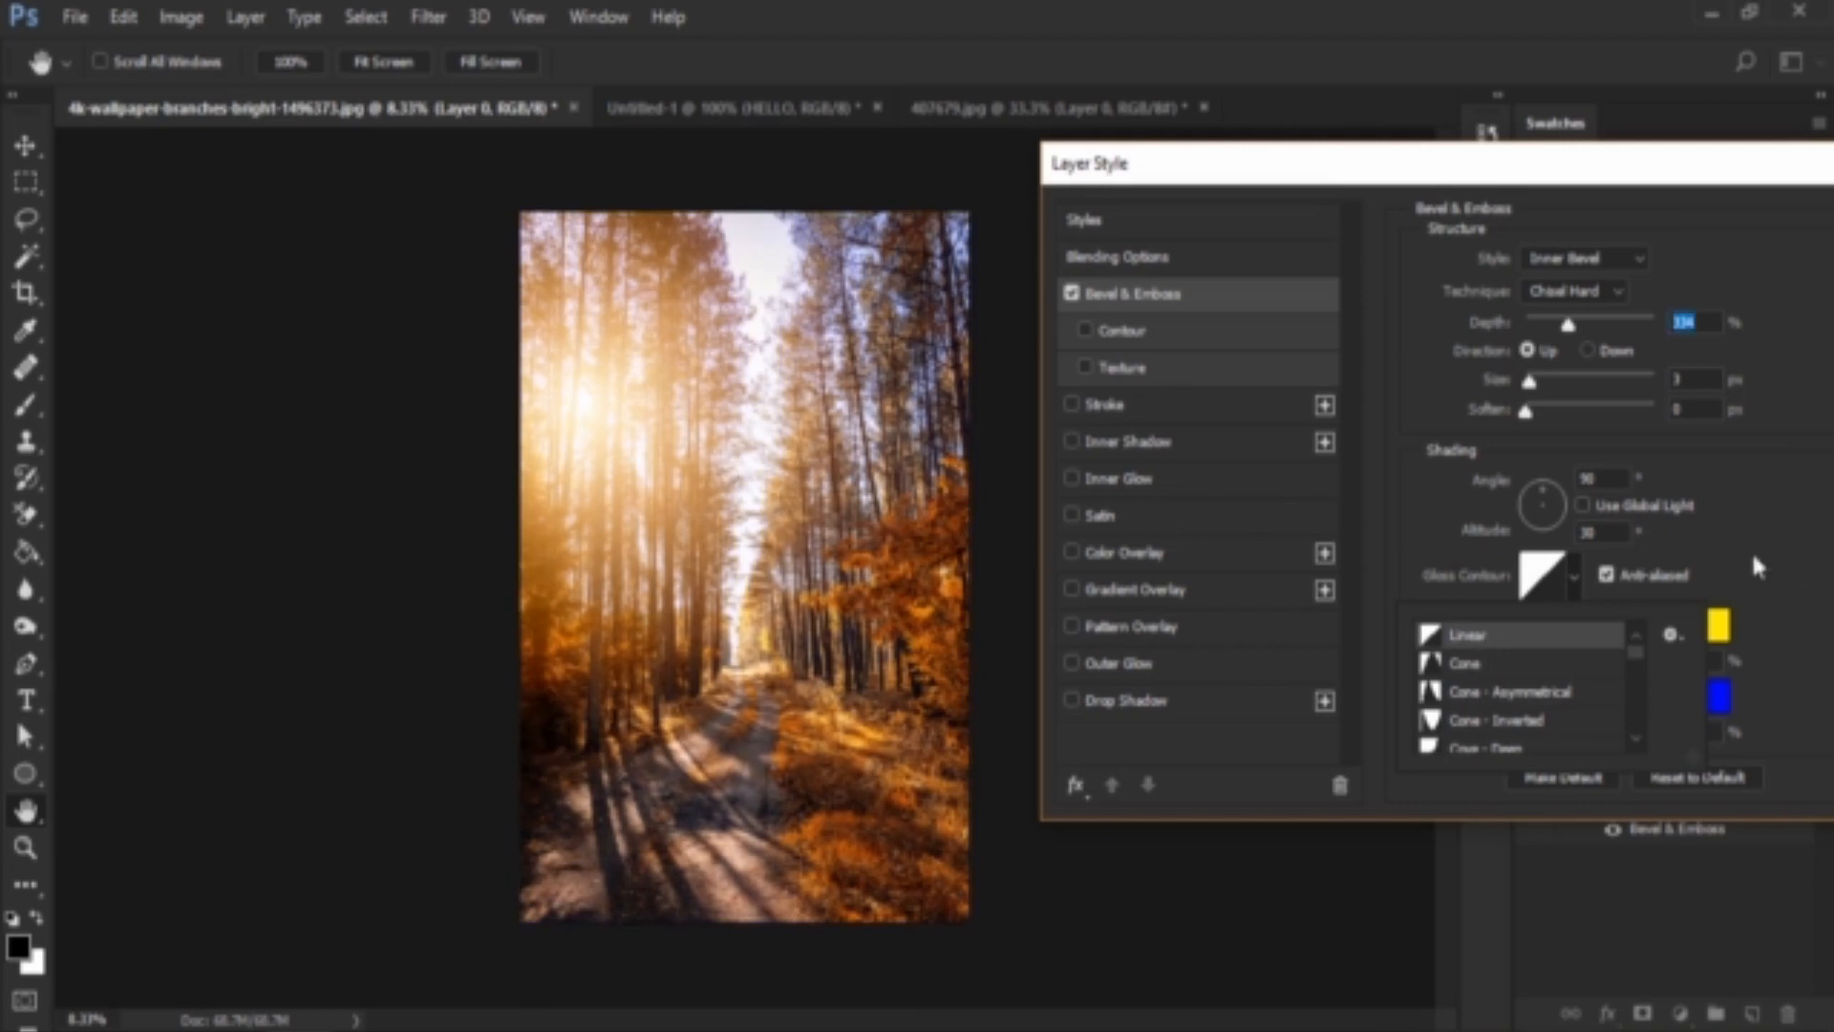
click(1573, 579)
click(1554, 666)
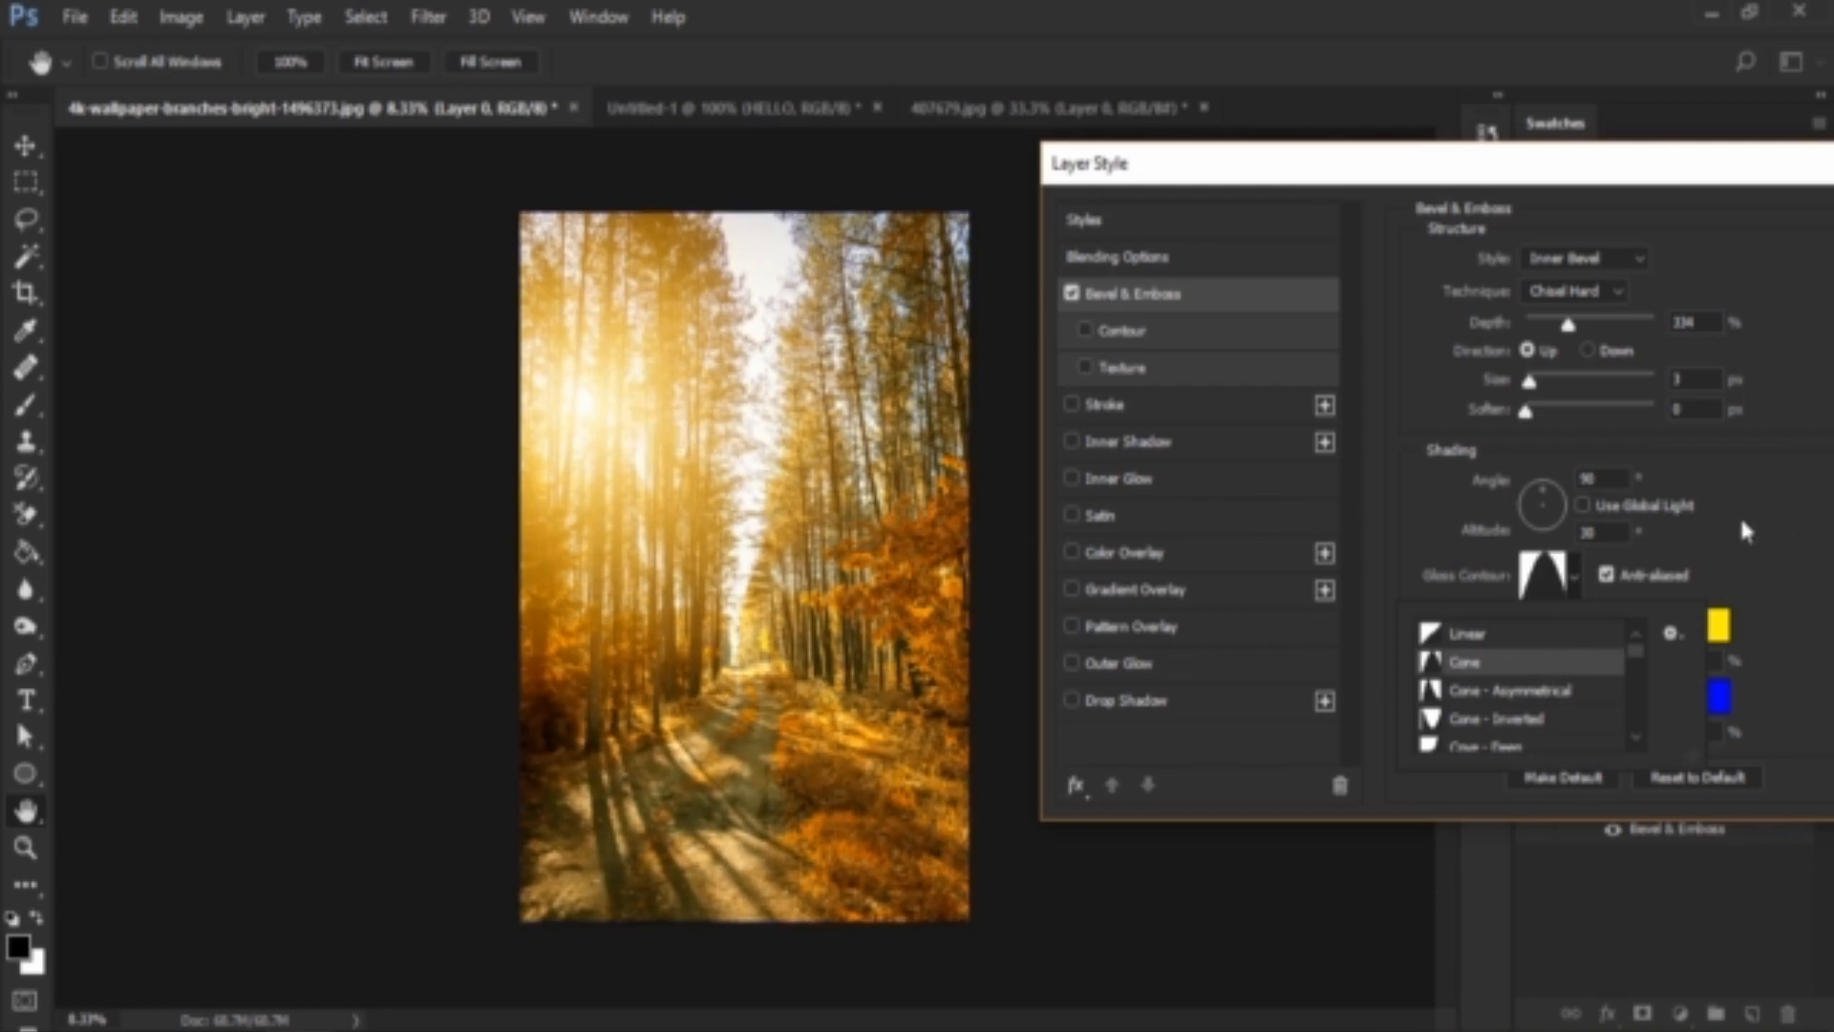
click(1742, 566)
click(1575, 577)
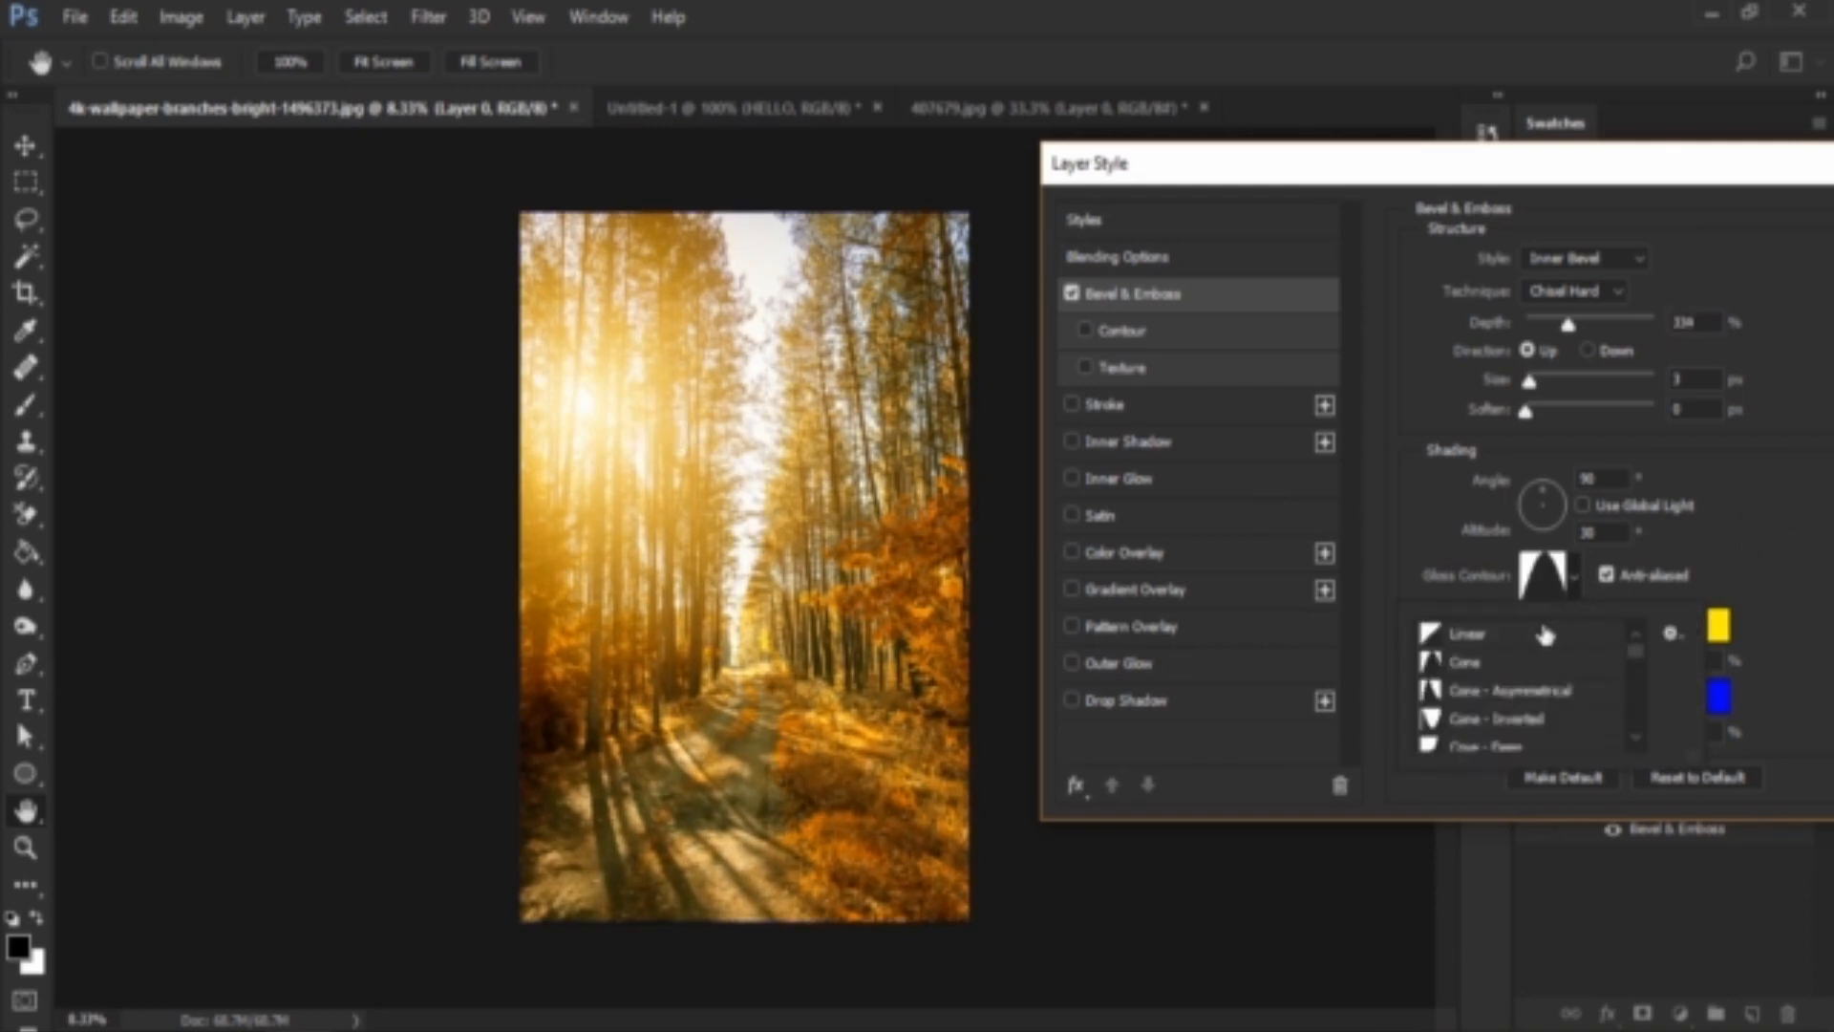
Preview the gloss contour presets from Cone - Asymmetrical through Log in the Contour Editor, and cancel the changes.
click(1559, 579)
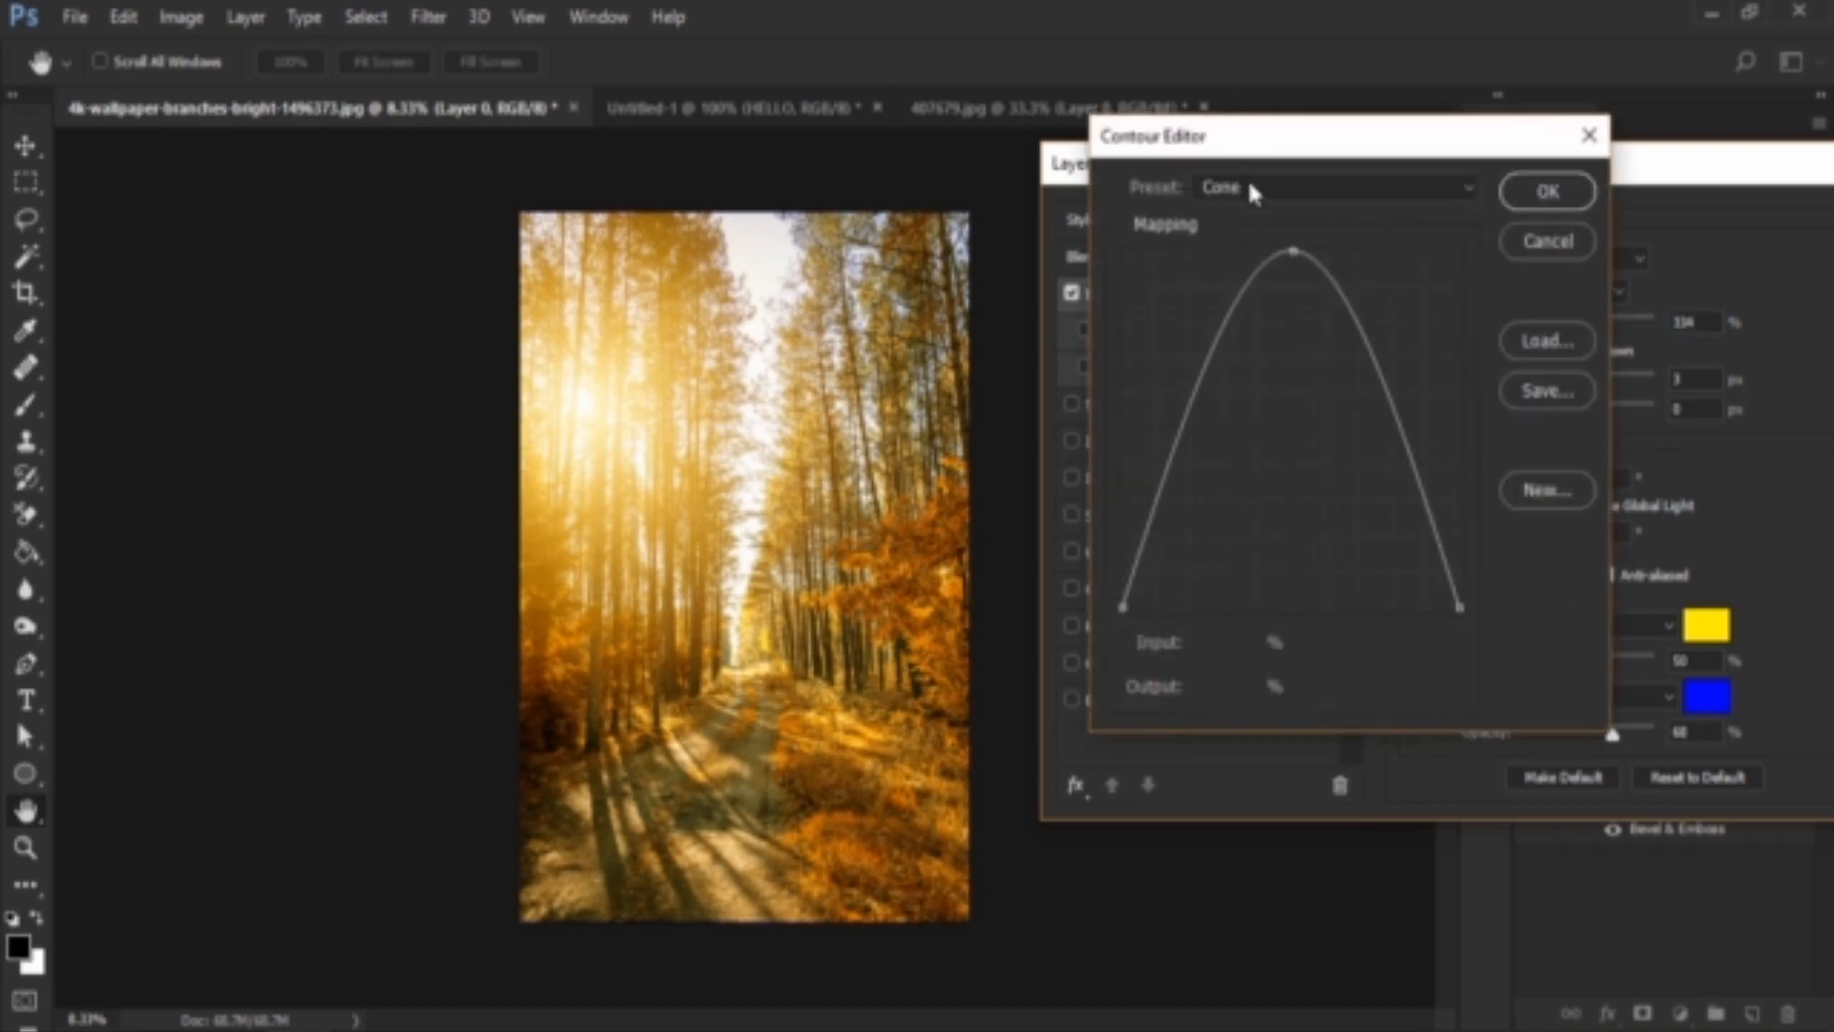
click(1251, 190)
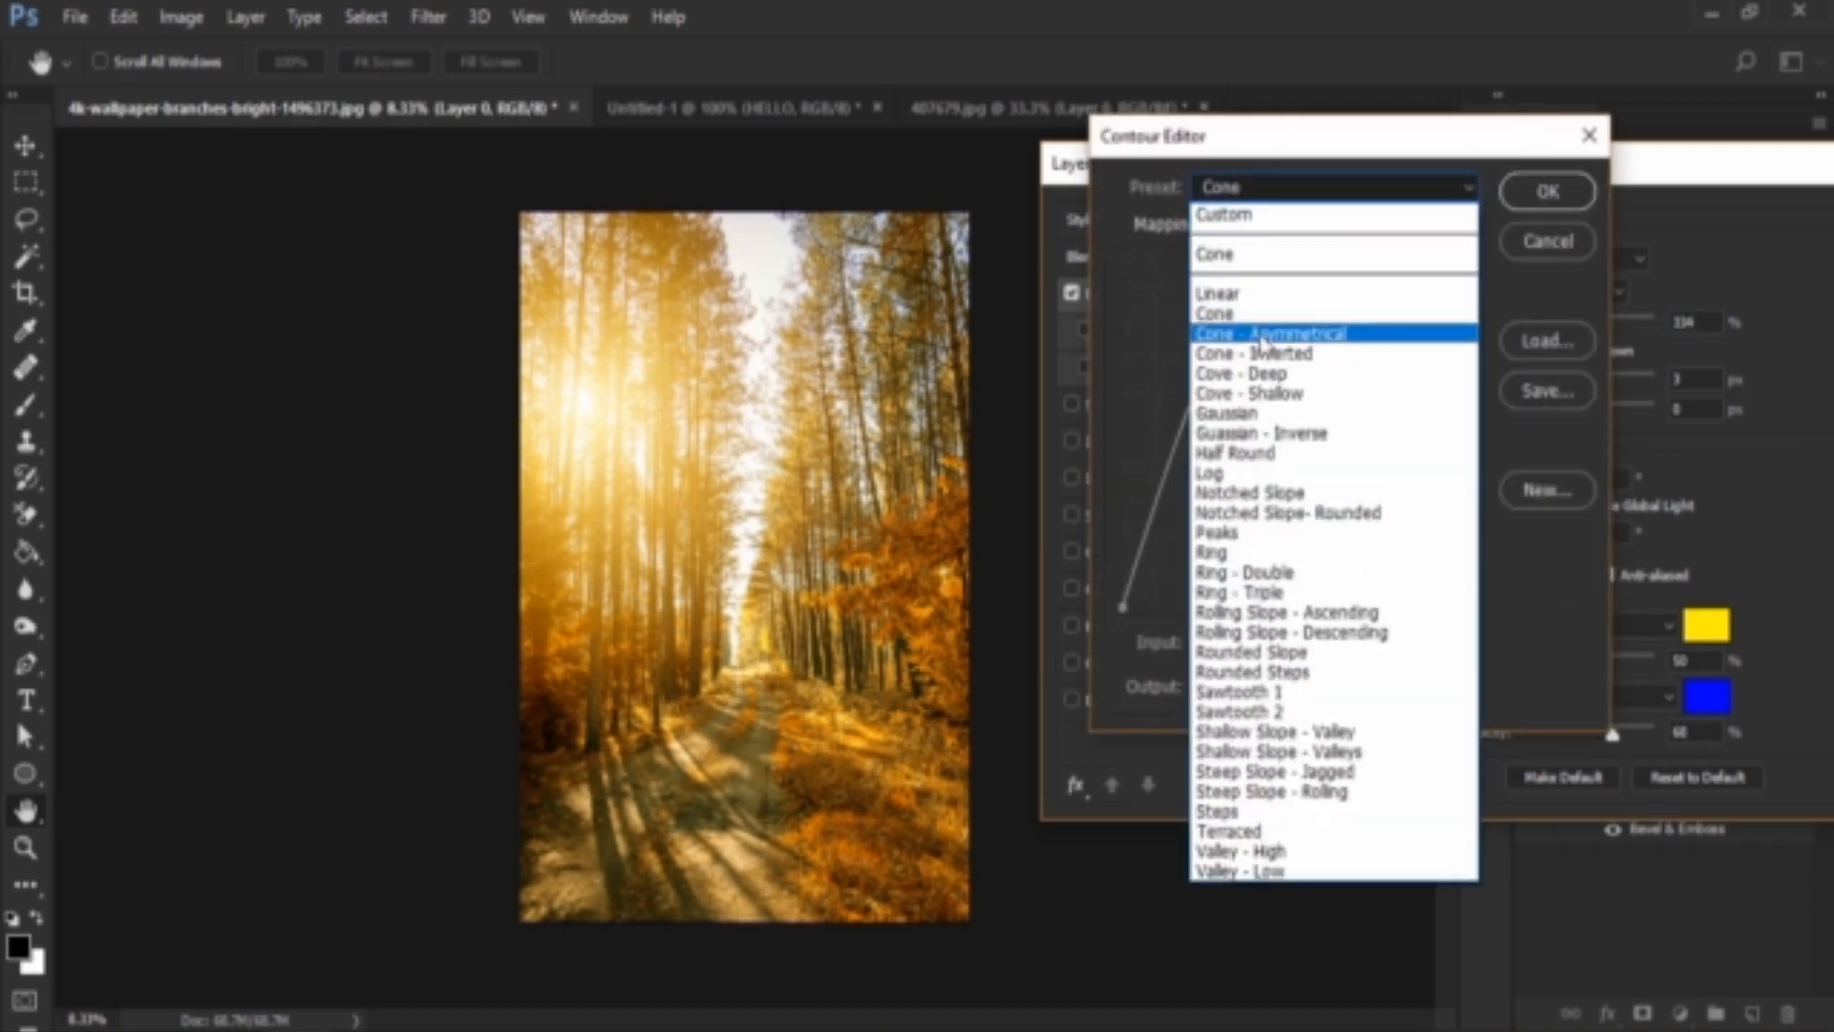
click(1262, 334)
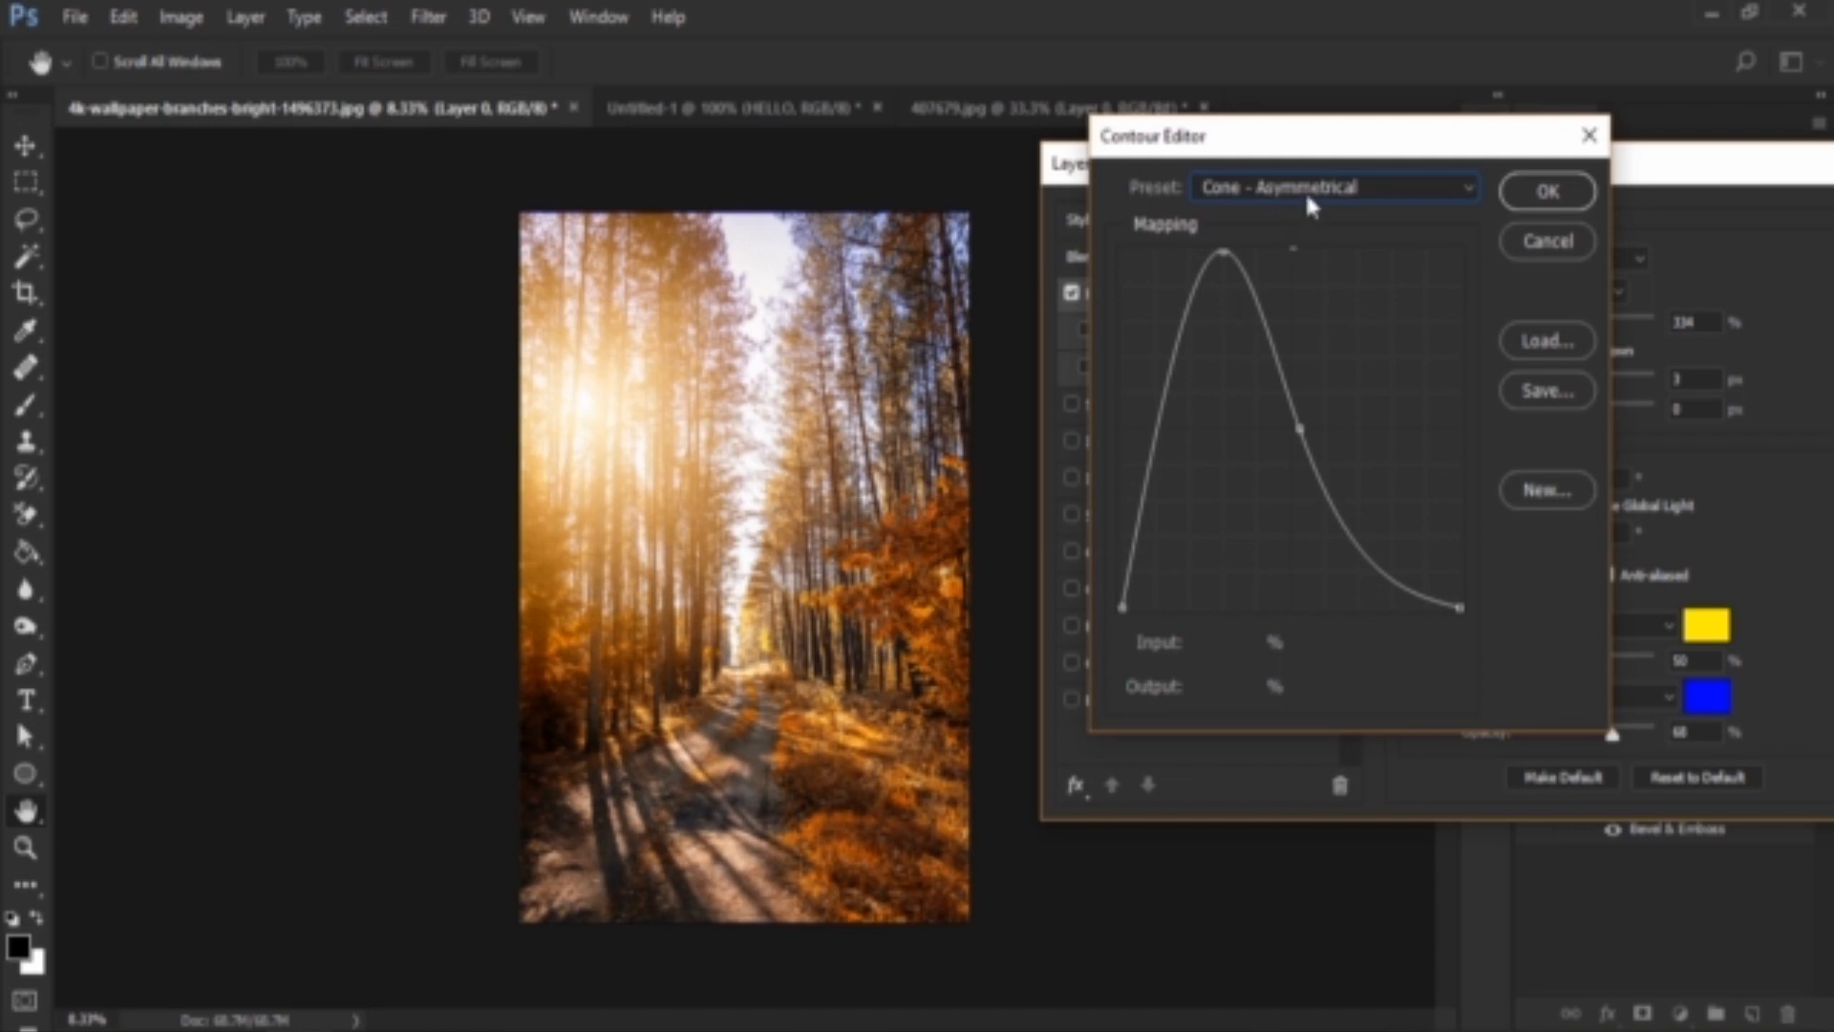
scroll(1307, 197, down, 1)
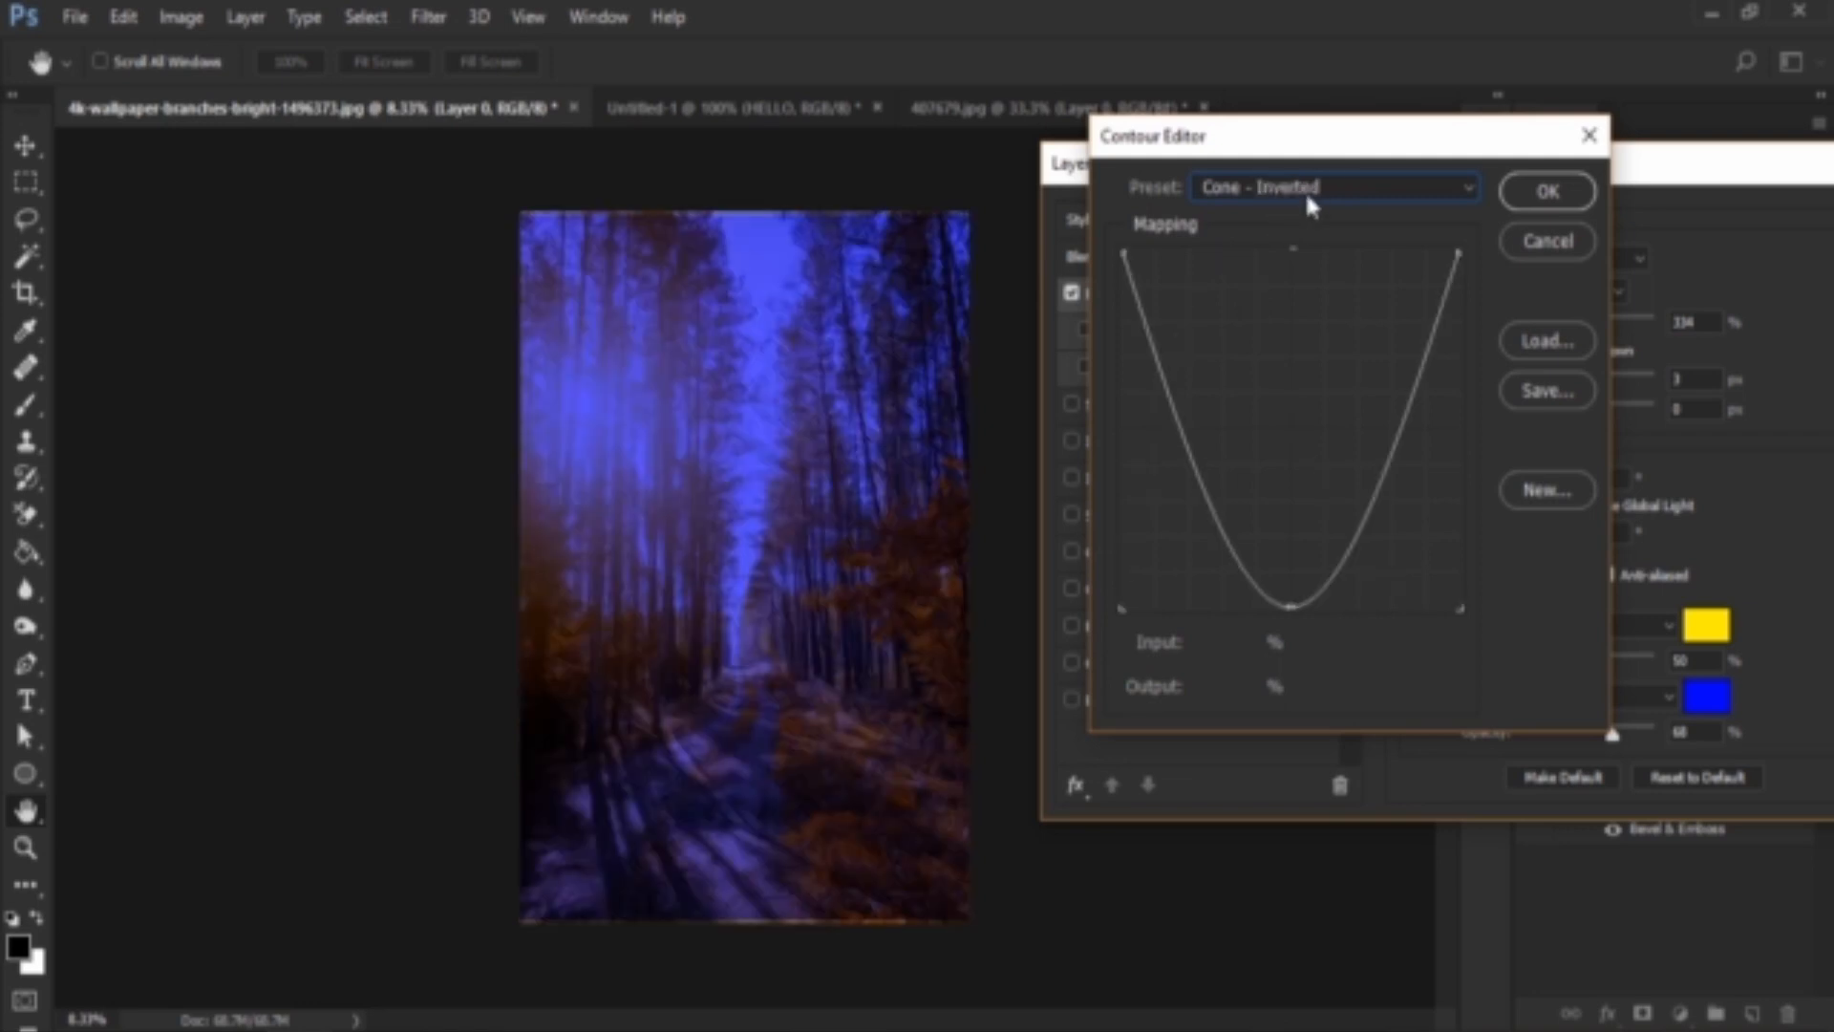
scroll(1305, 191, down, 1)
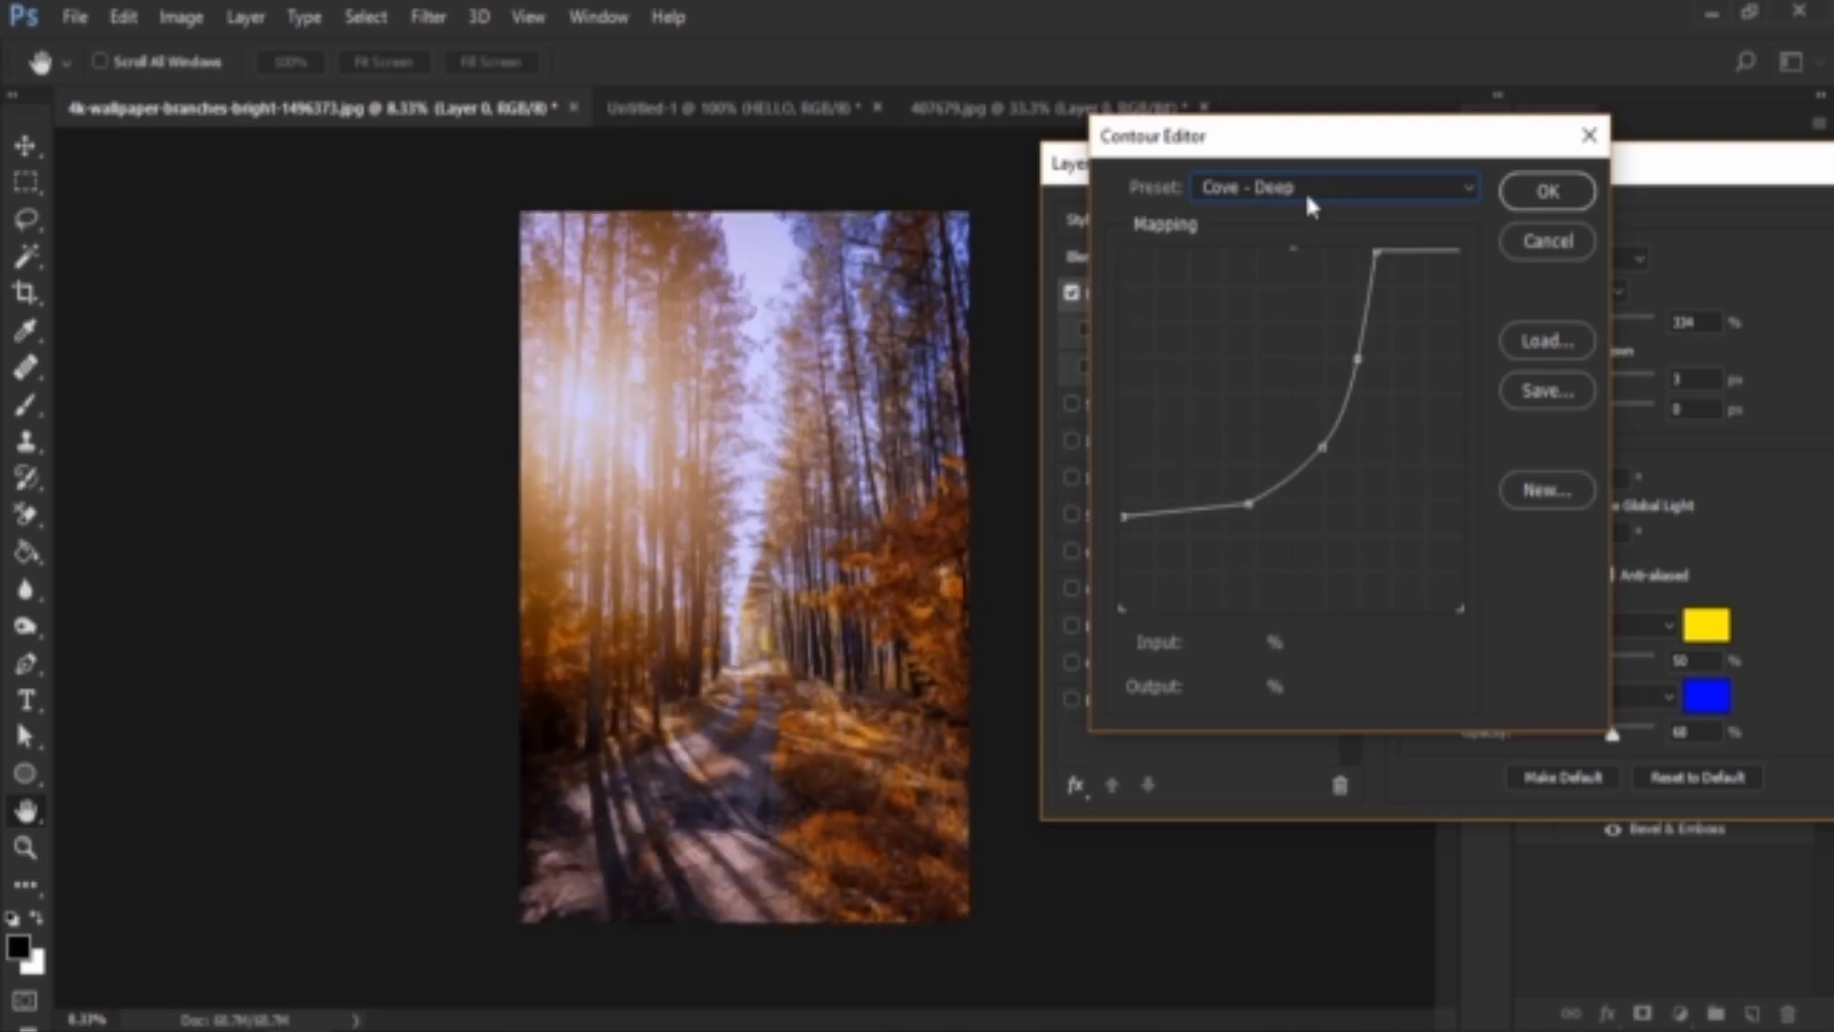
scroll(1305, 192, down, 1)
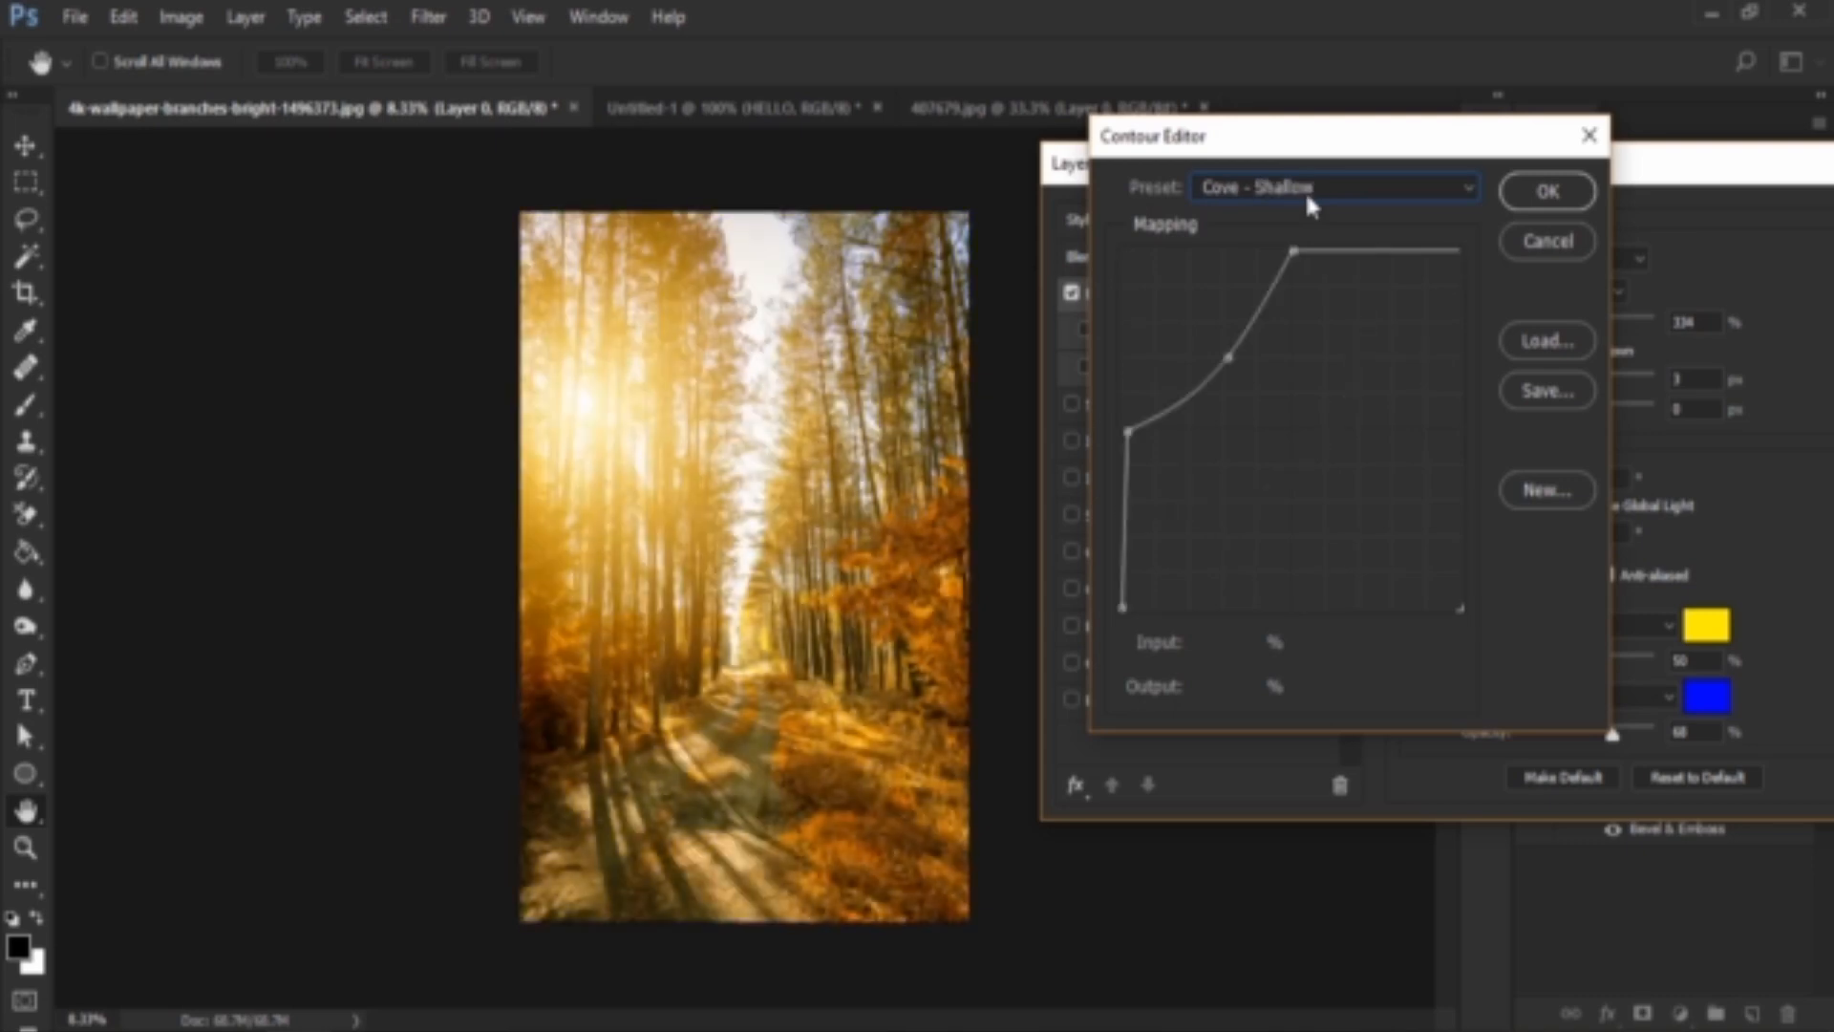
scroll(1305, 191, down, 1)
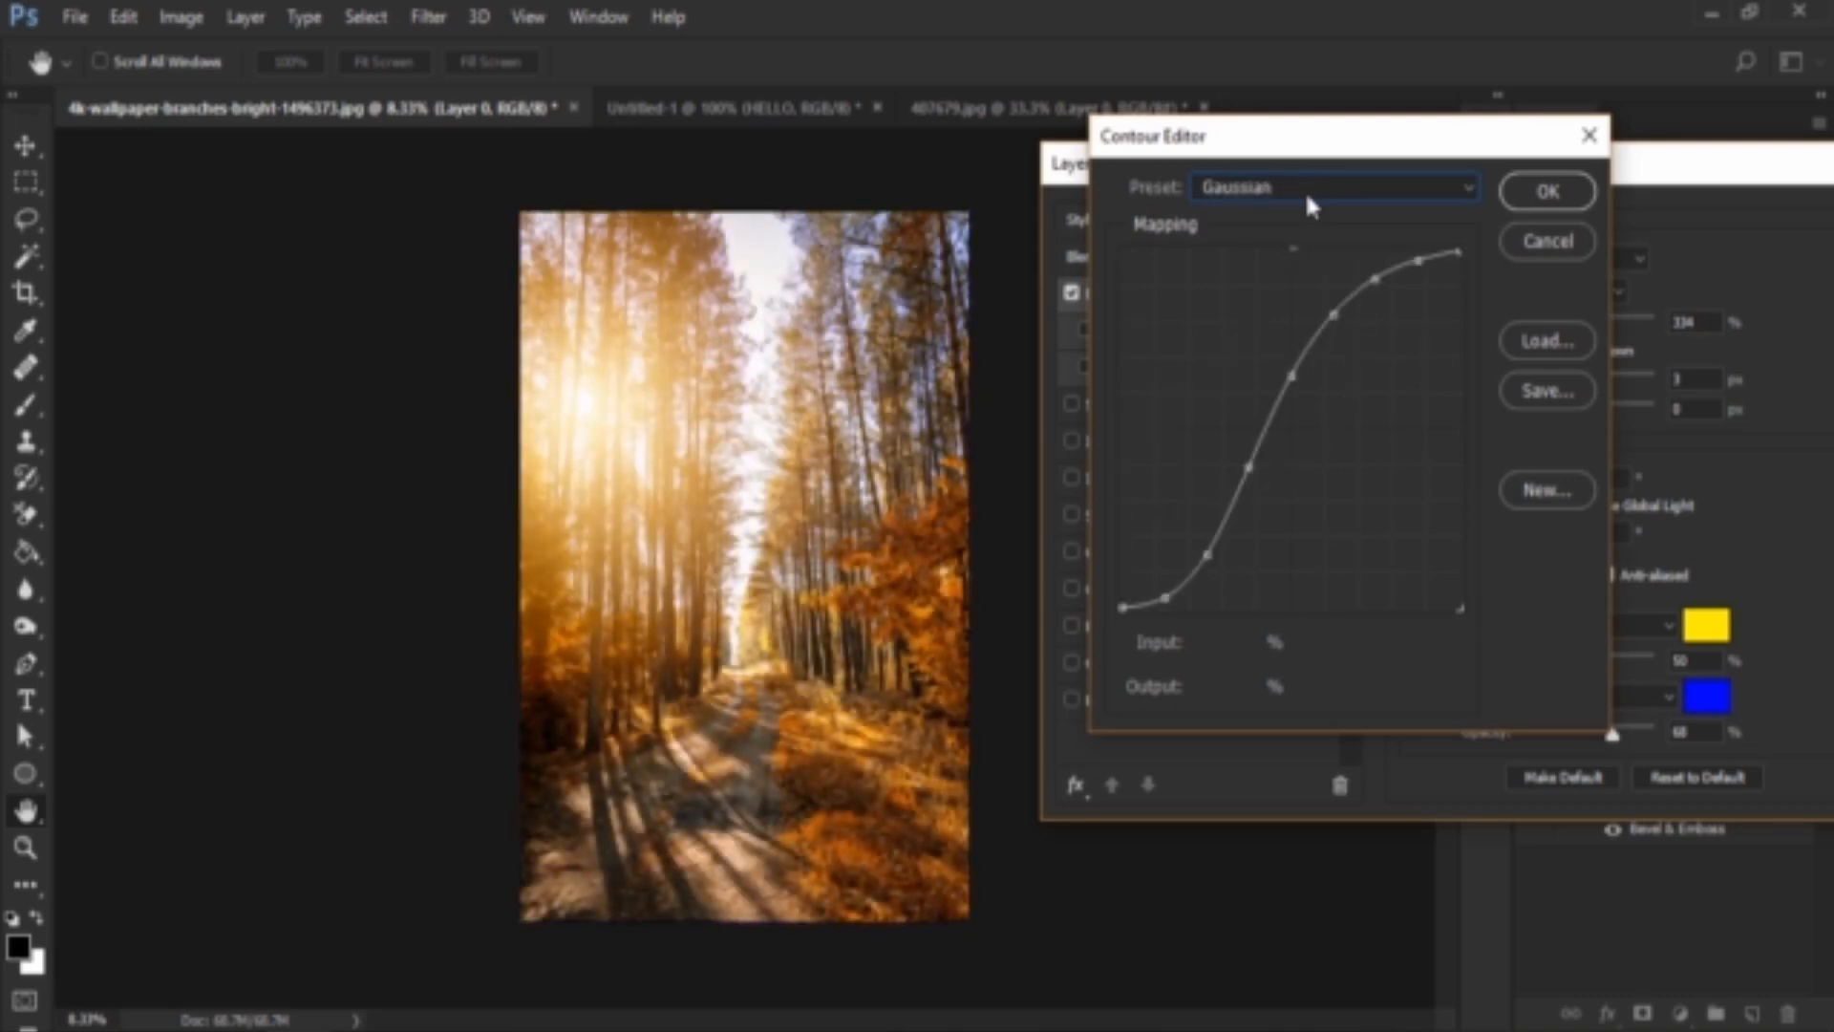
scroll(1305, 191, down, 1)
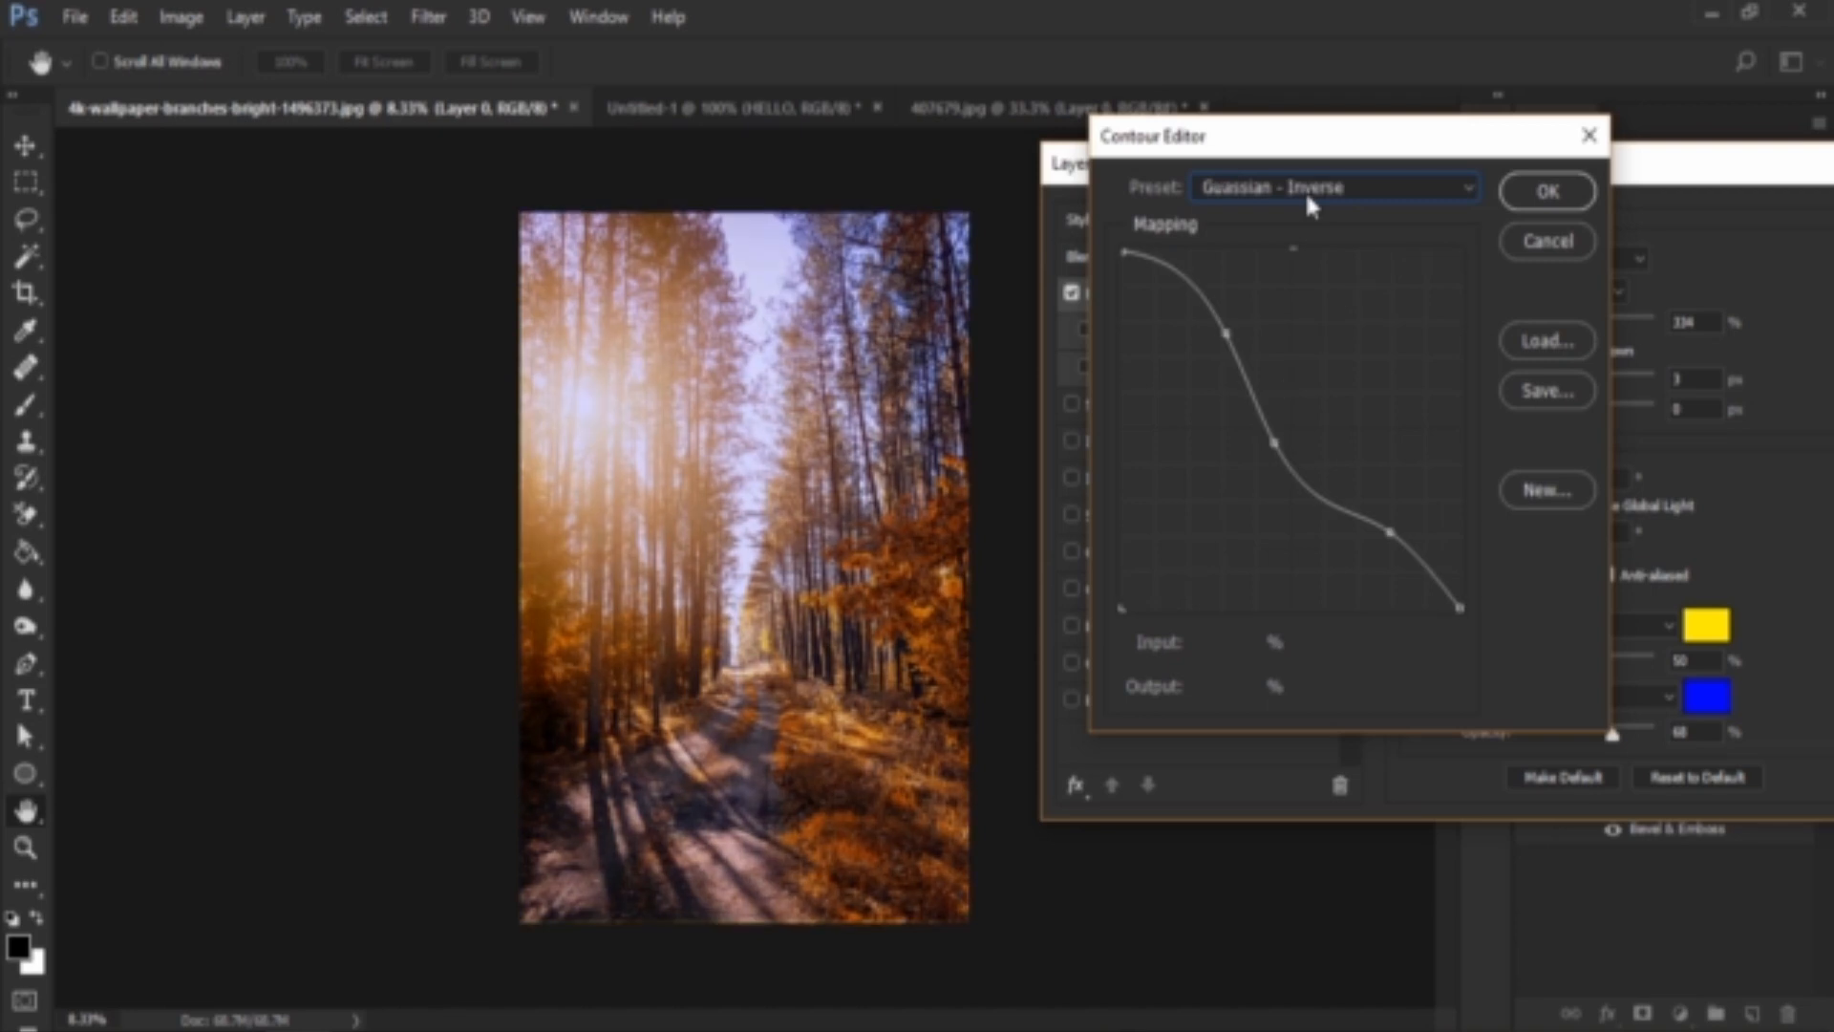
scroll(1305, 191, down, 1)
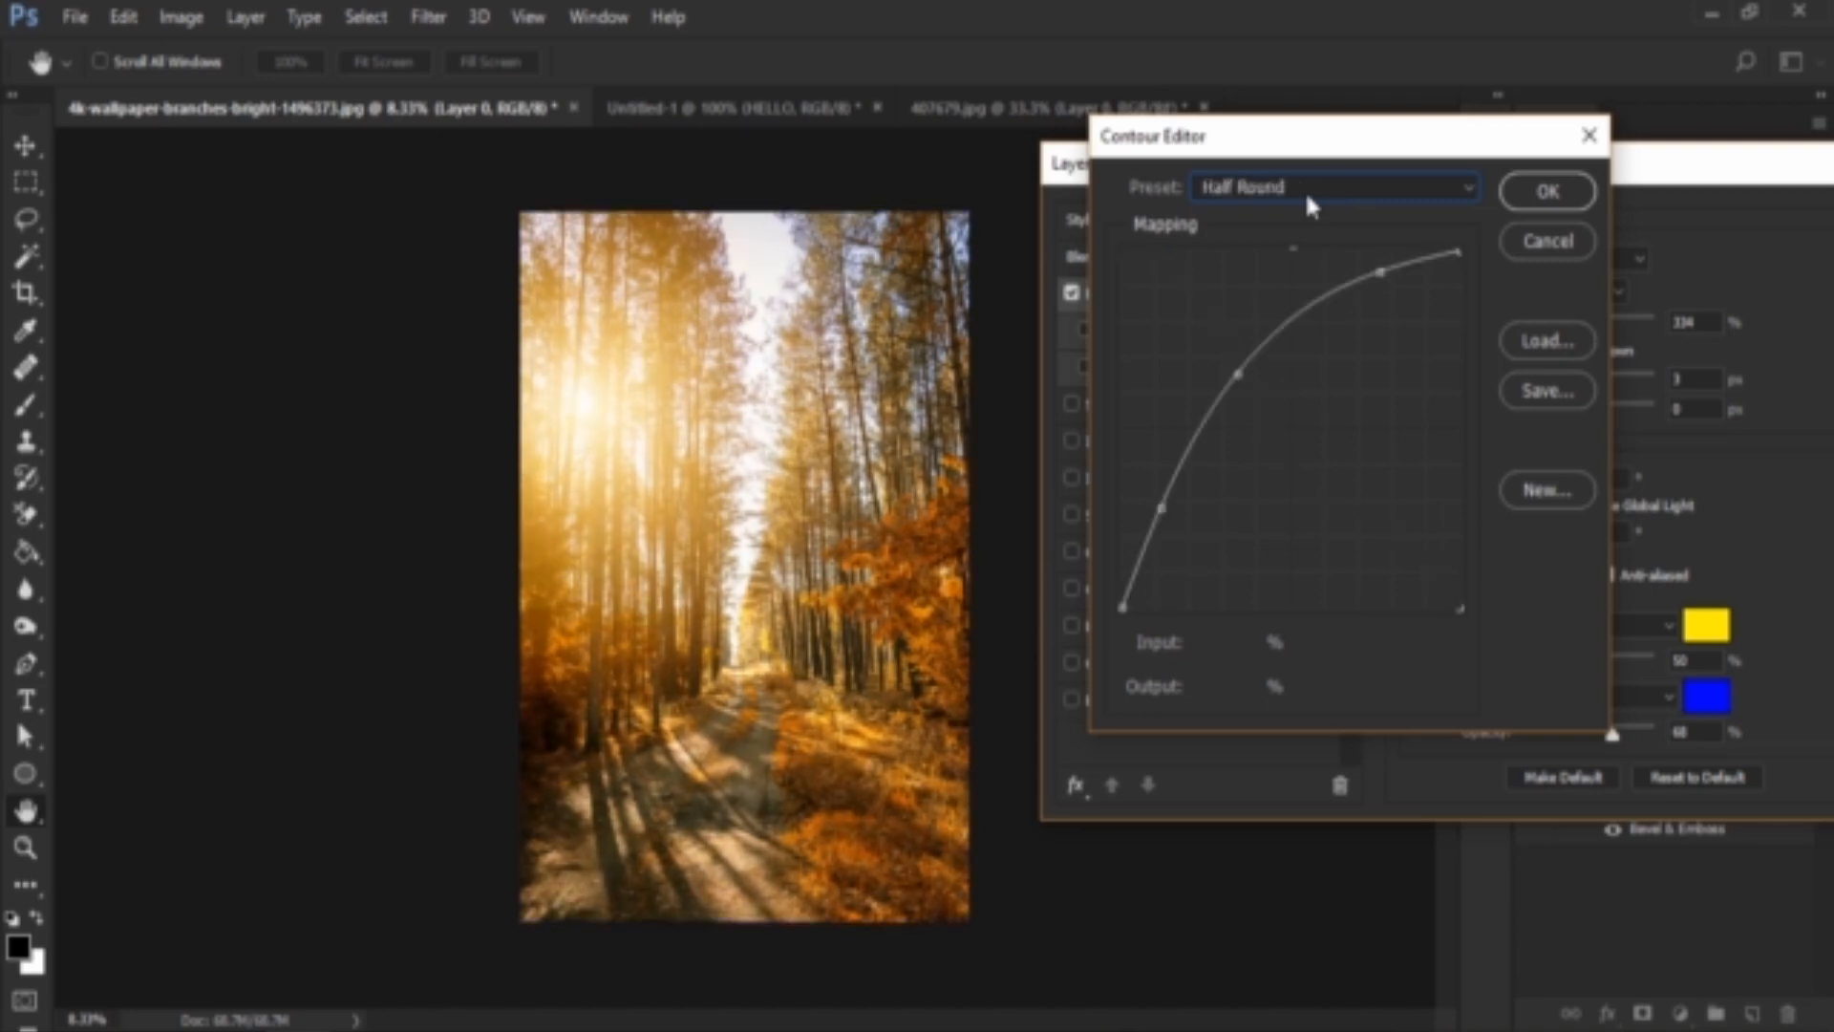
scroll(1305, 191, down, 1)
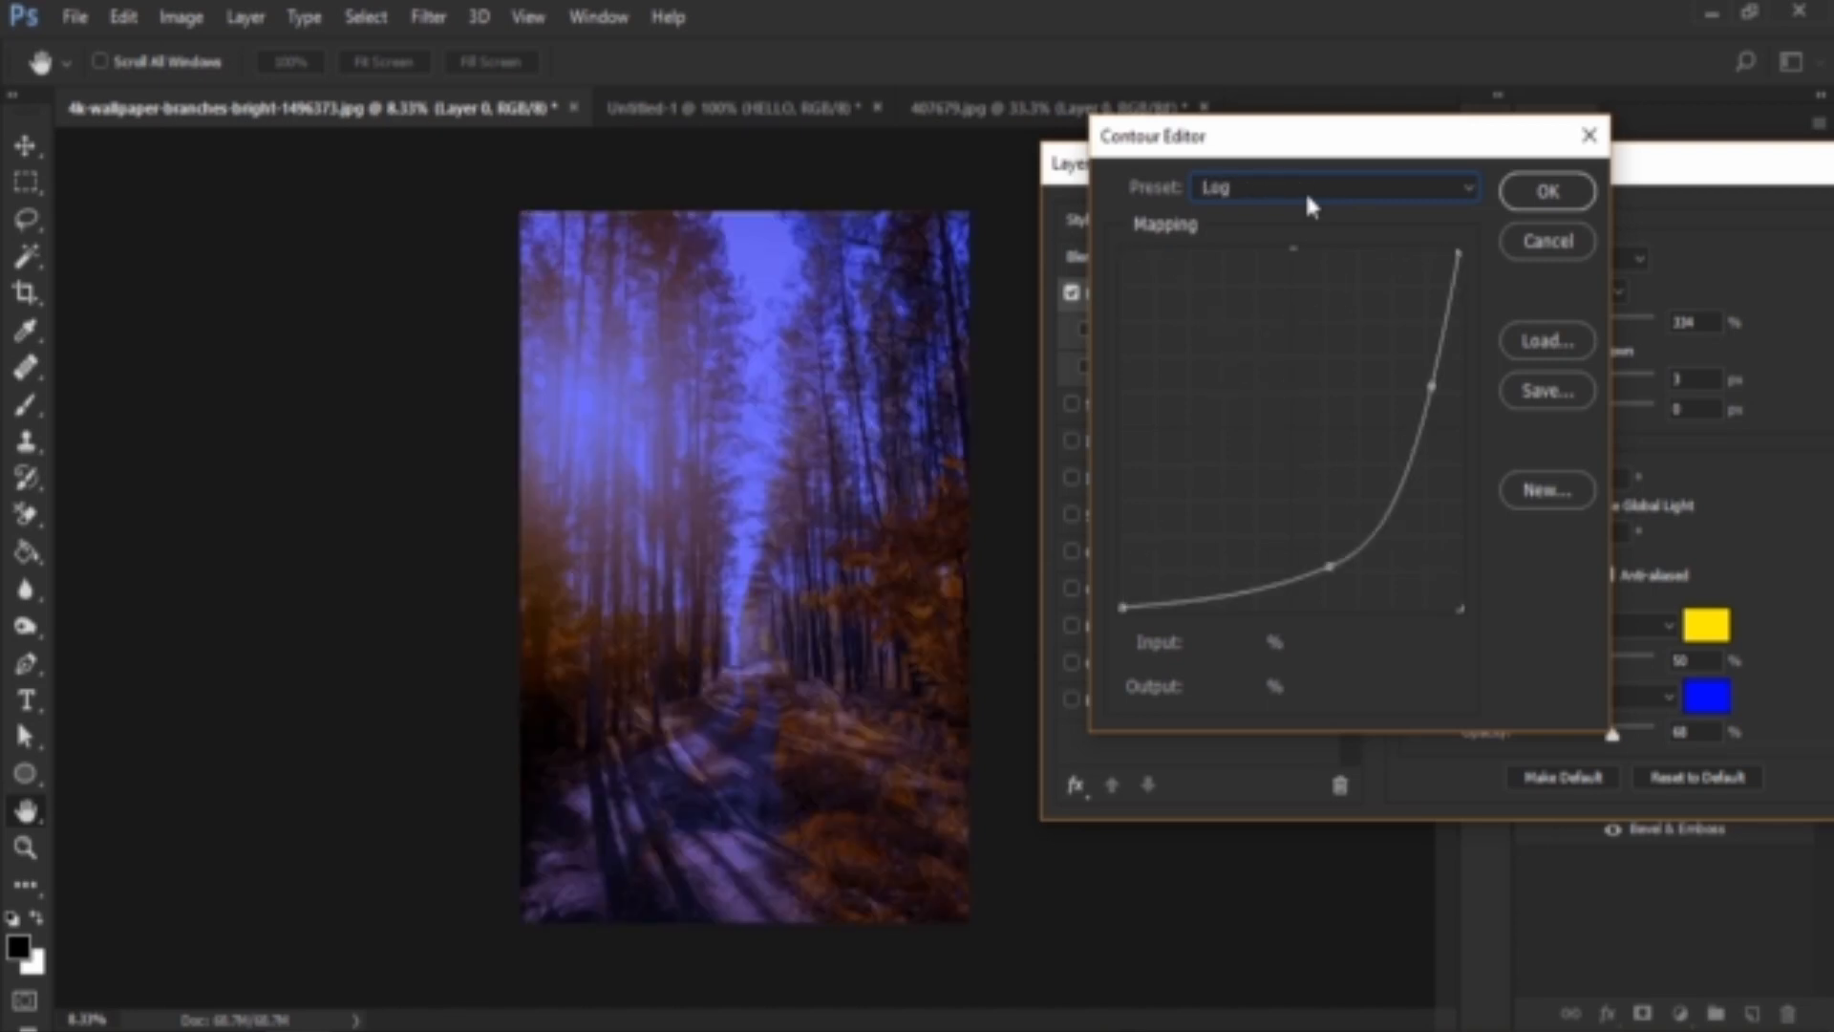
click(1547, 241)
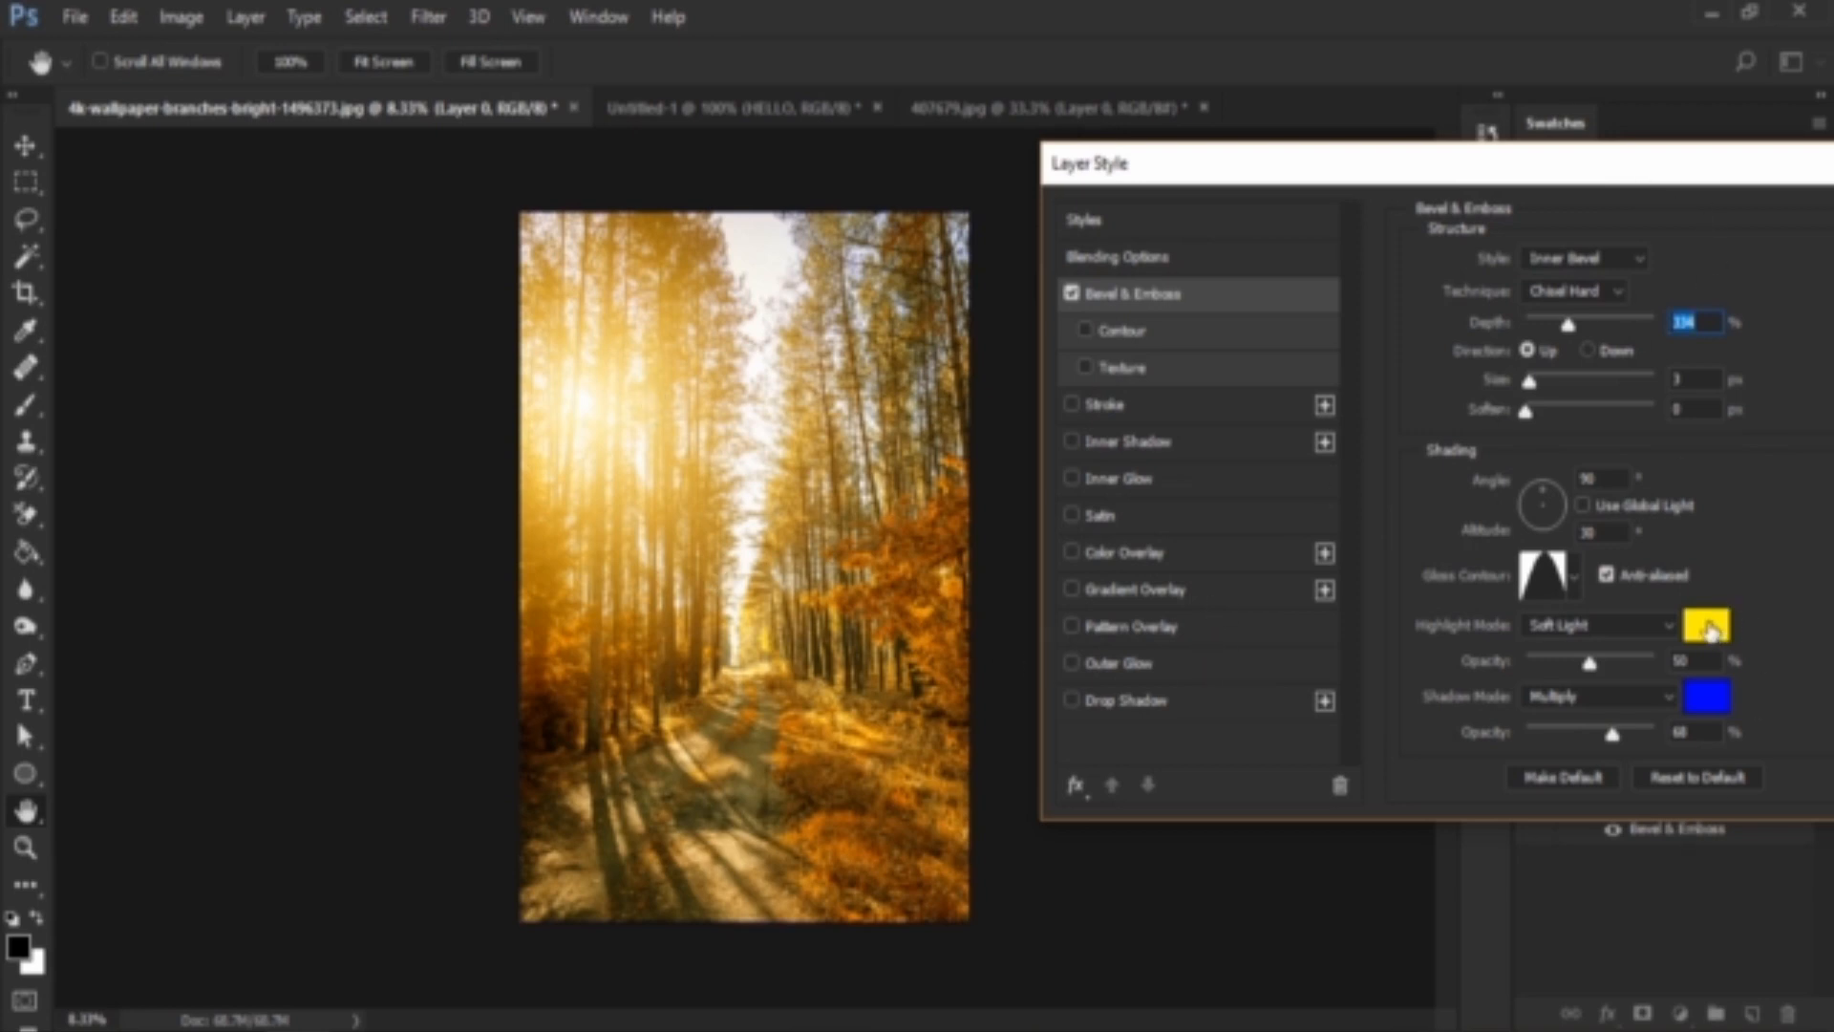
Try 2aff00 and 0006ff as the Bevel & Emboss highlight color, set it to ff0036, and apply the layer style to the forest photo.
click(1706, 627)
text(2aff00)
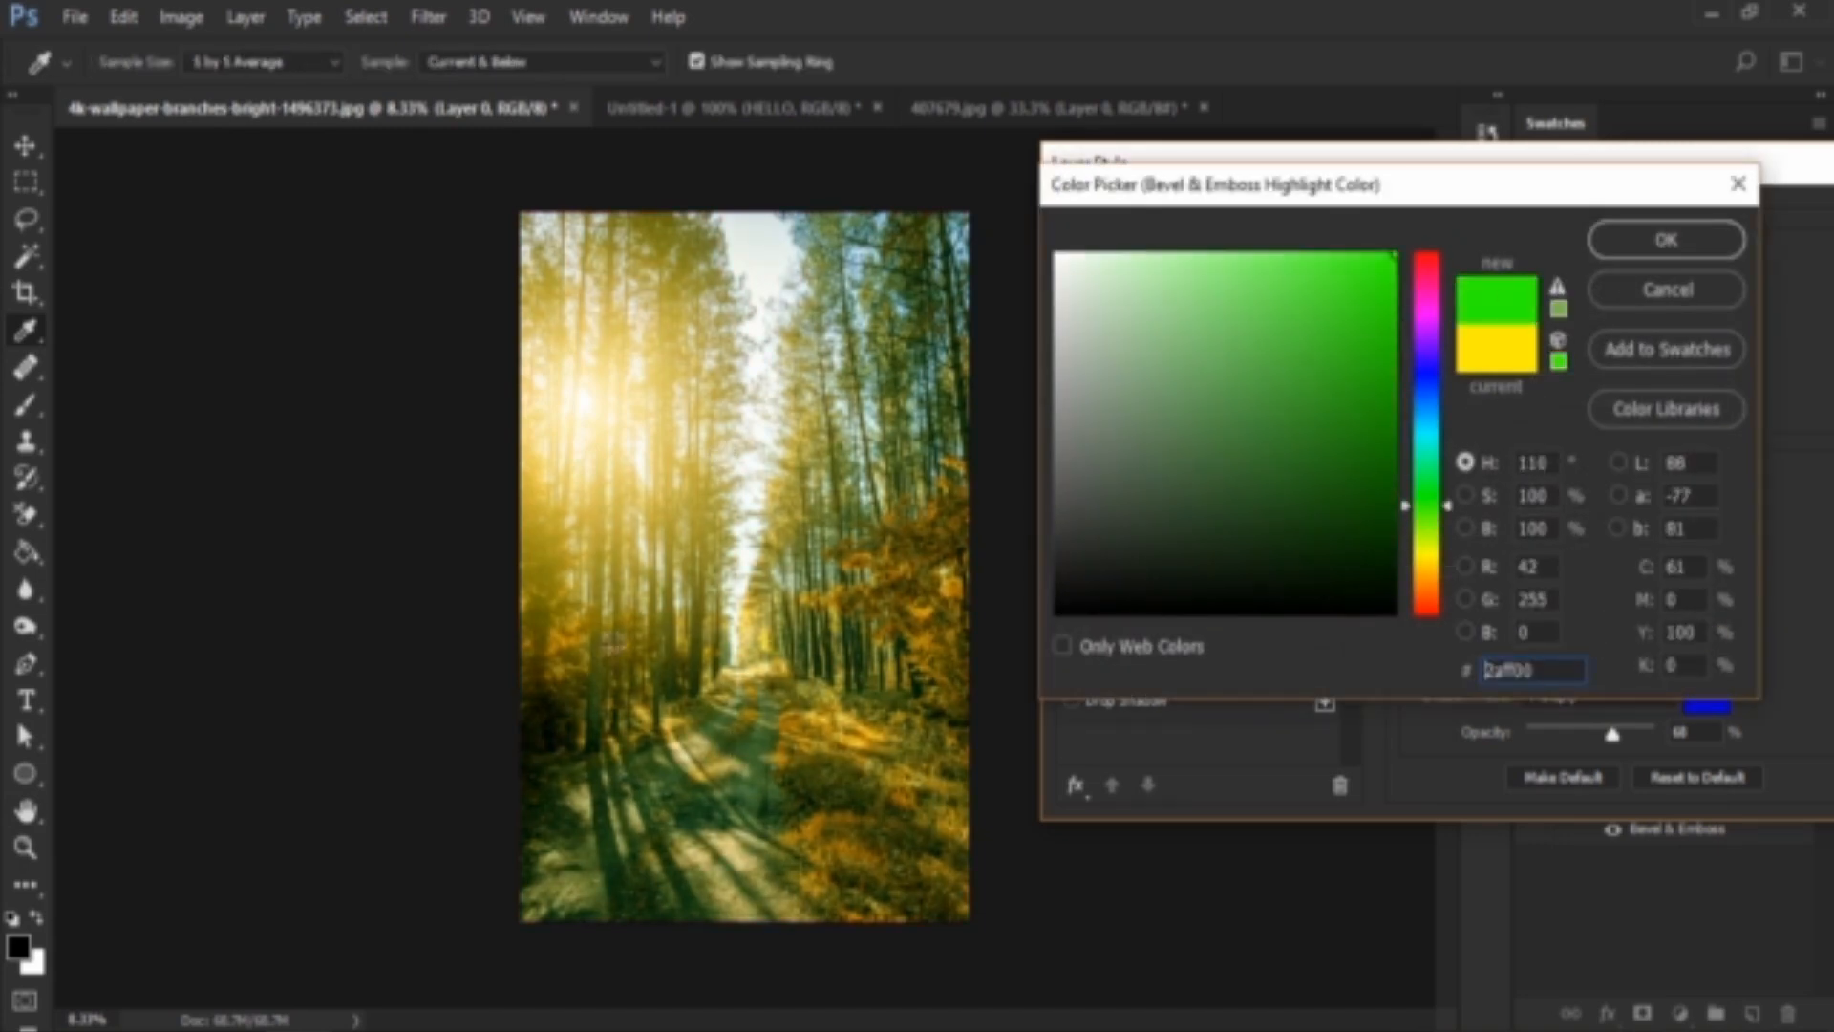
click(1439, 387)
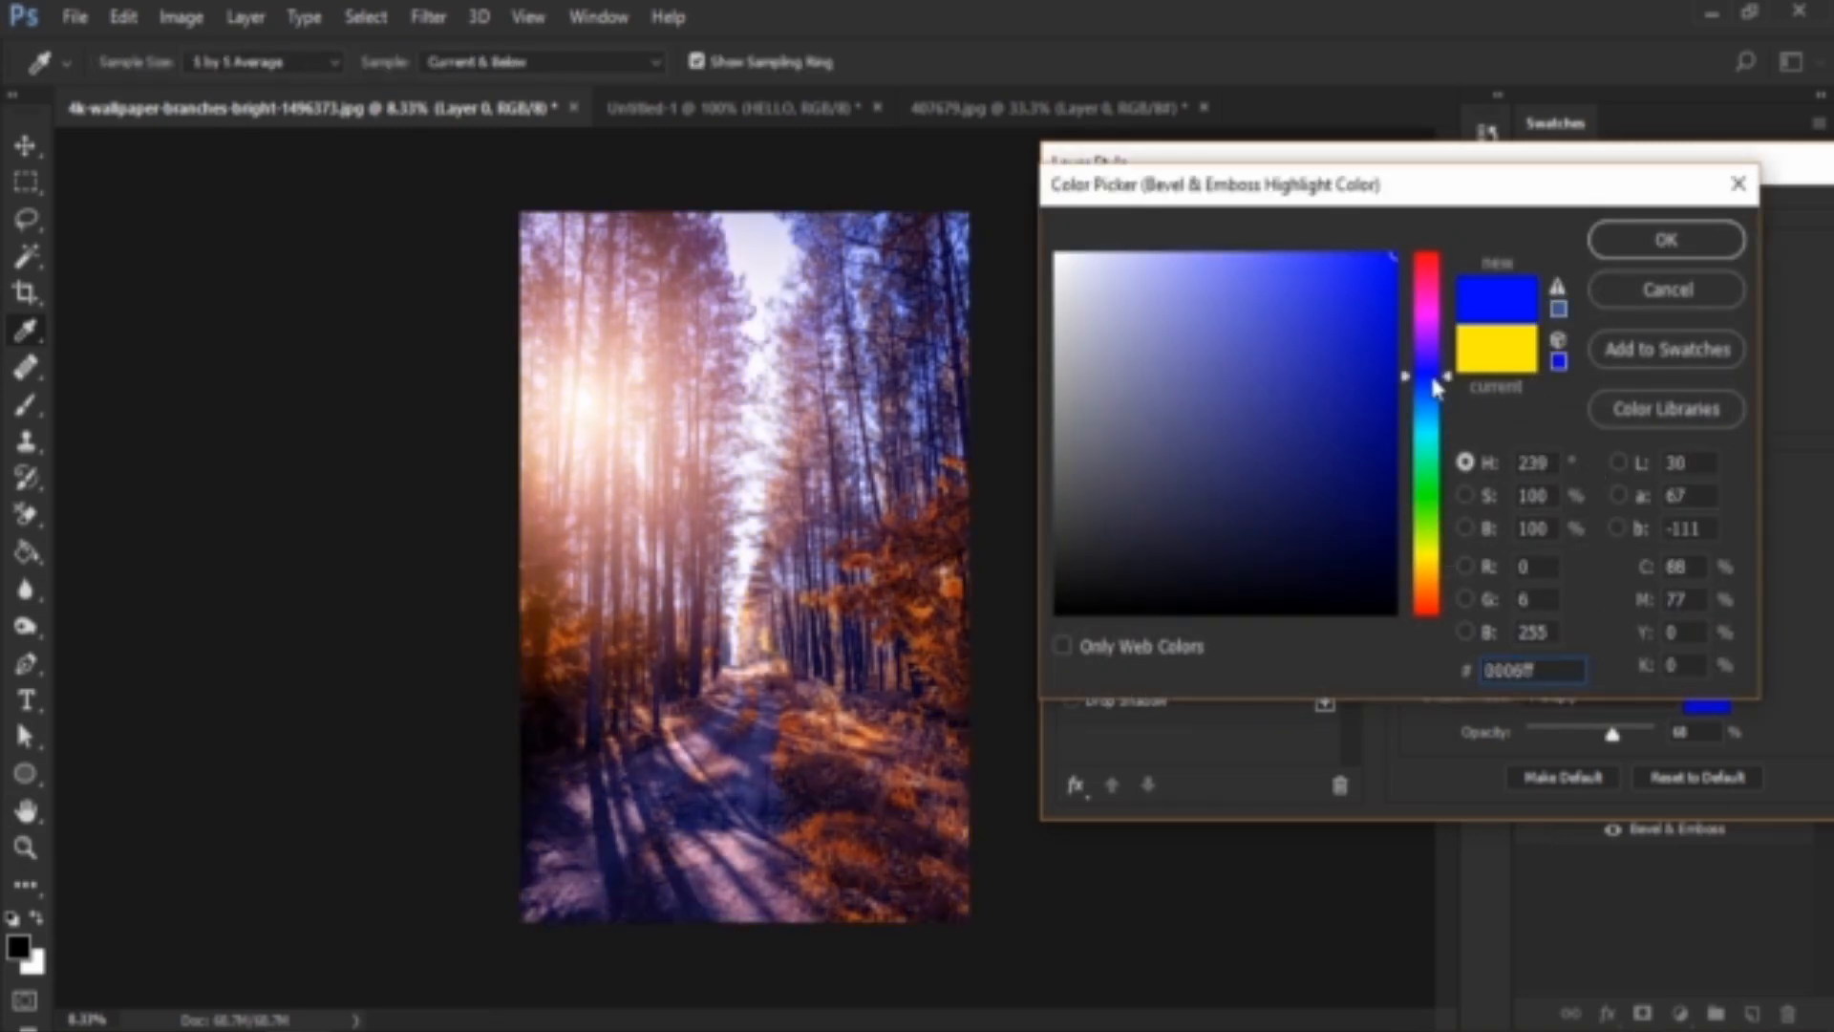
click(1431, 264)
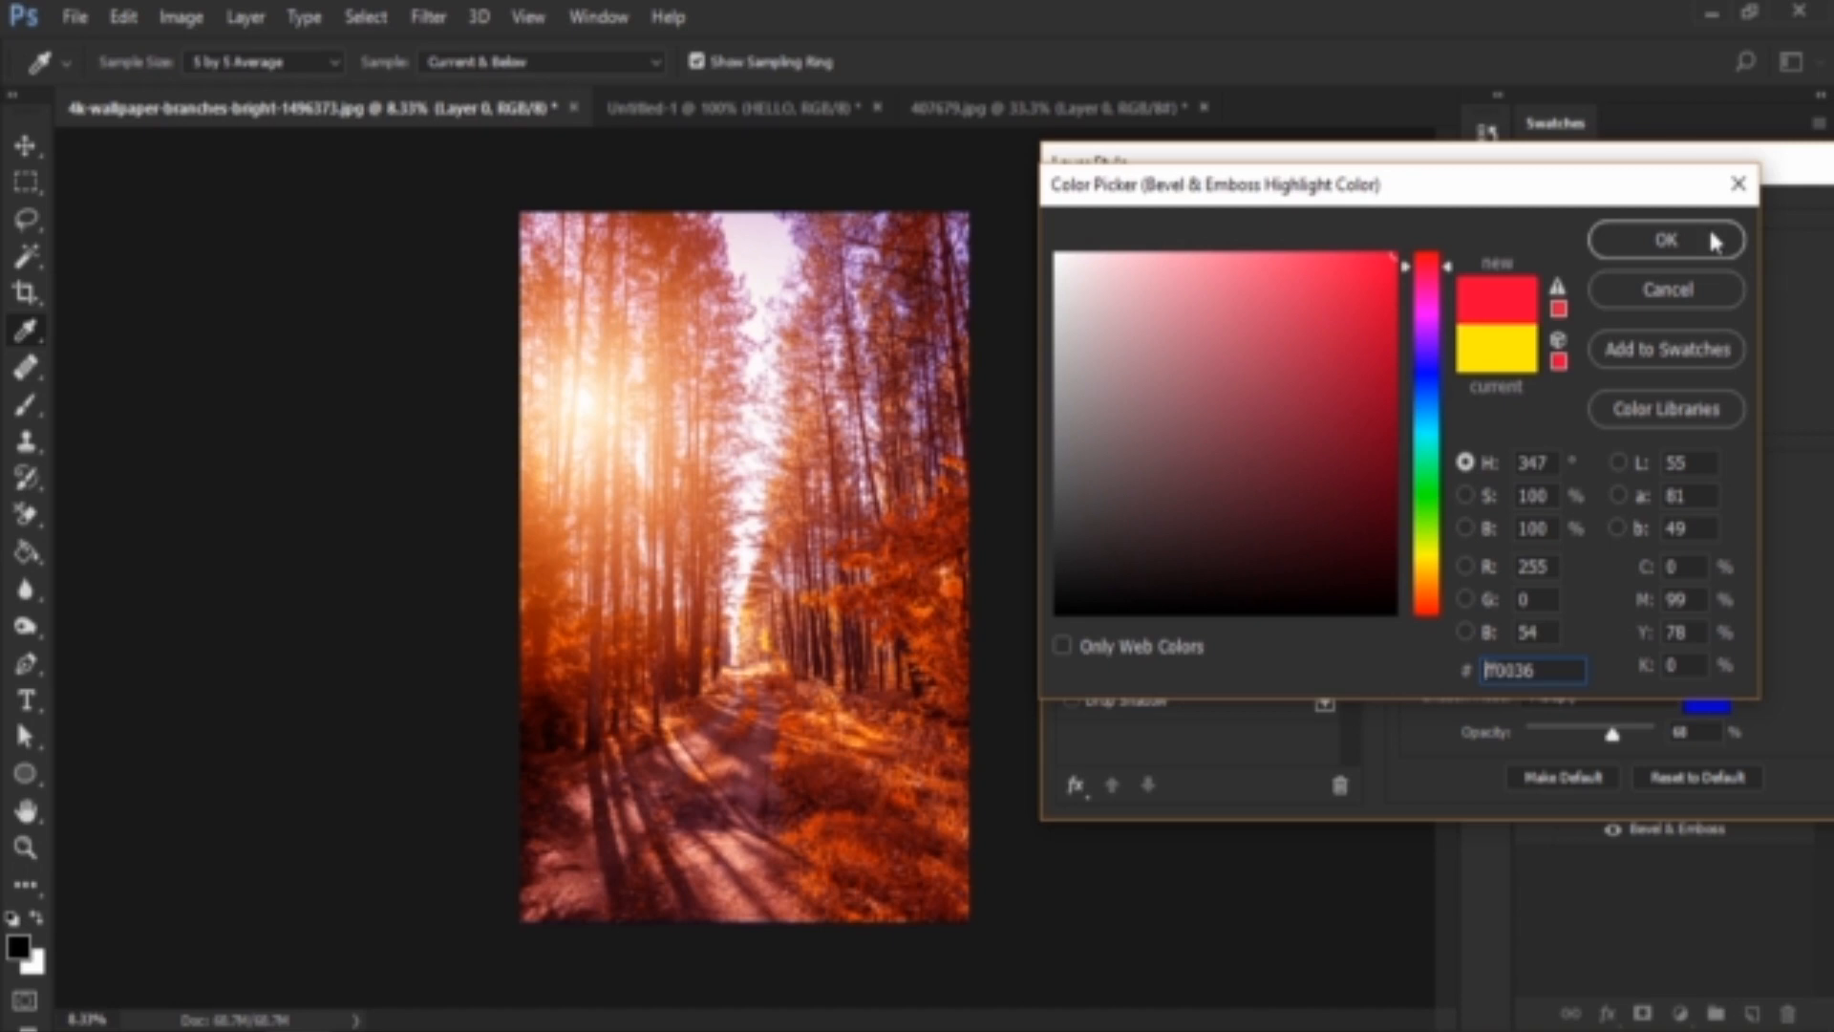
click(1667, 239)
drag(1638, 175, 1462, 176)
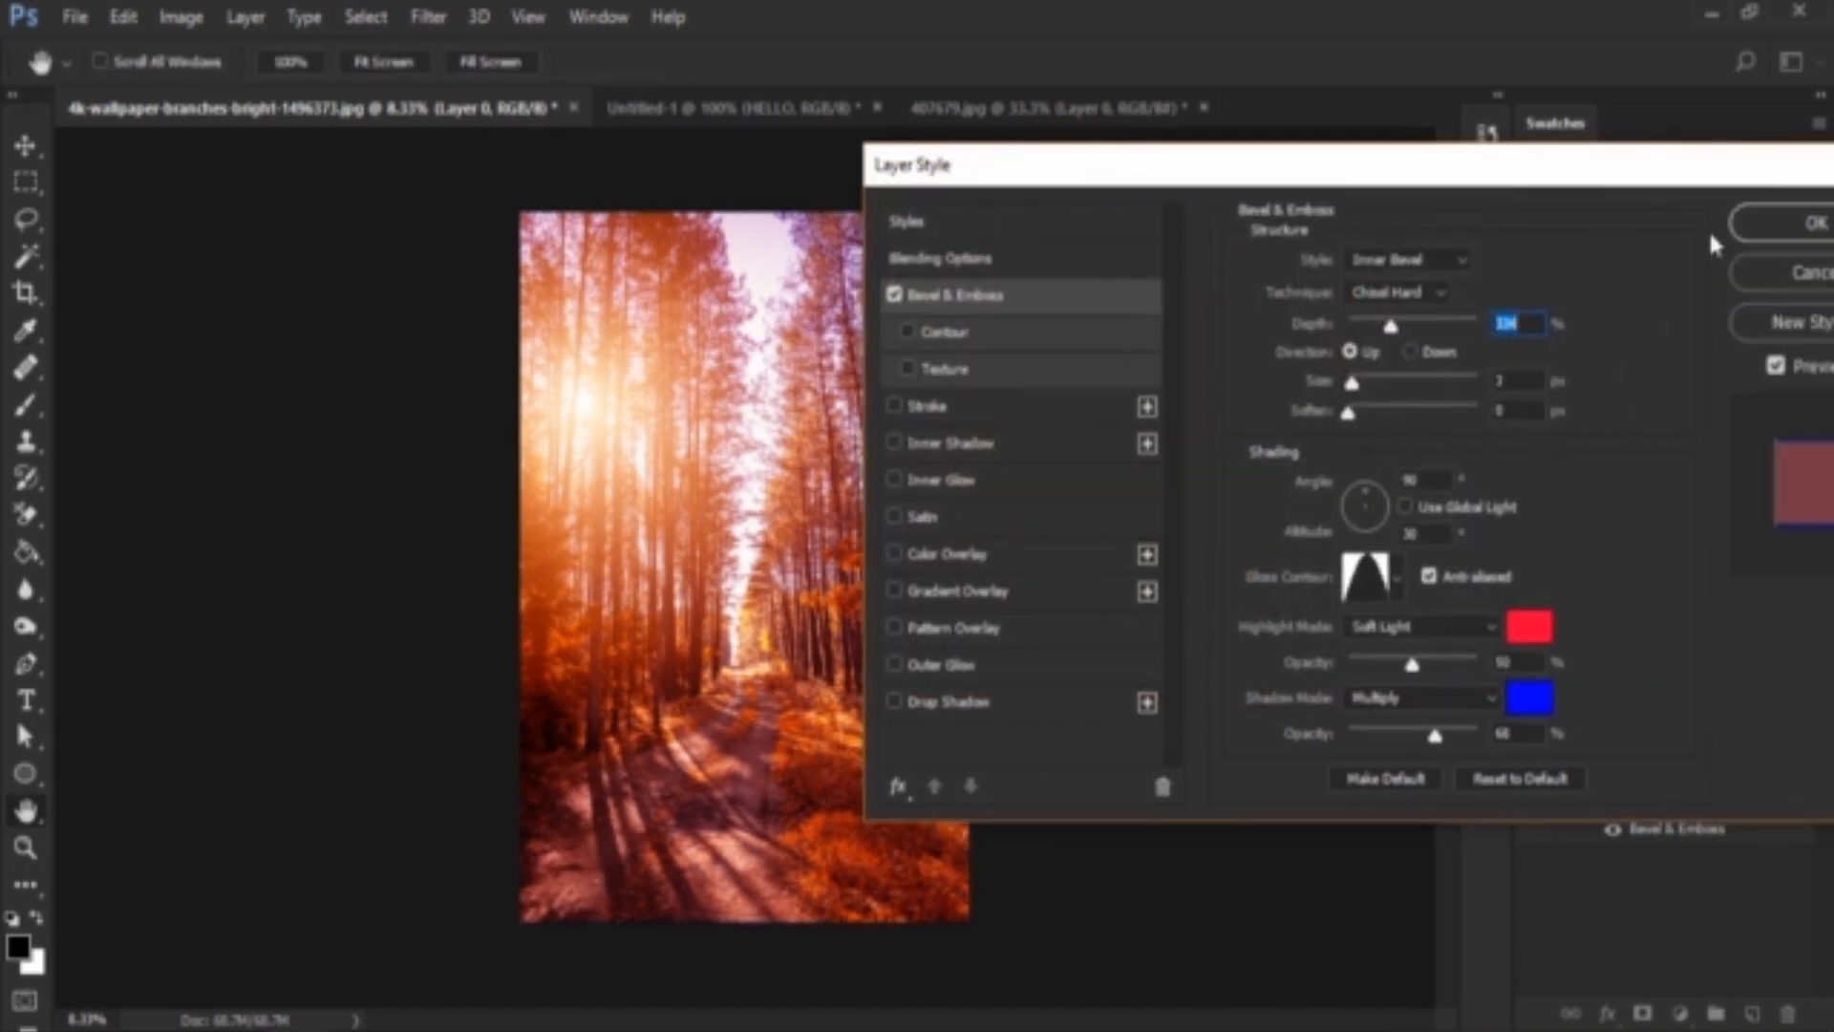
click(1815, 223)
Switch to the 407679.jpg document and enable Bevel & Emboss in the layer style of its Layer 0.
key(ctrl+shift+Tab)
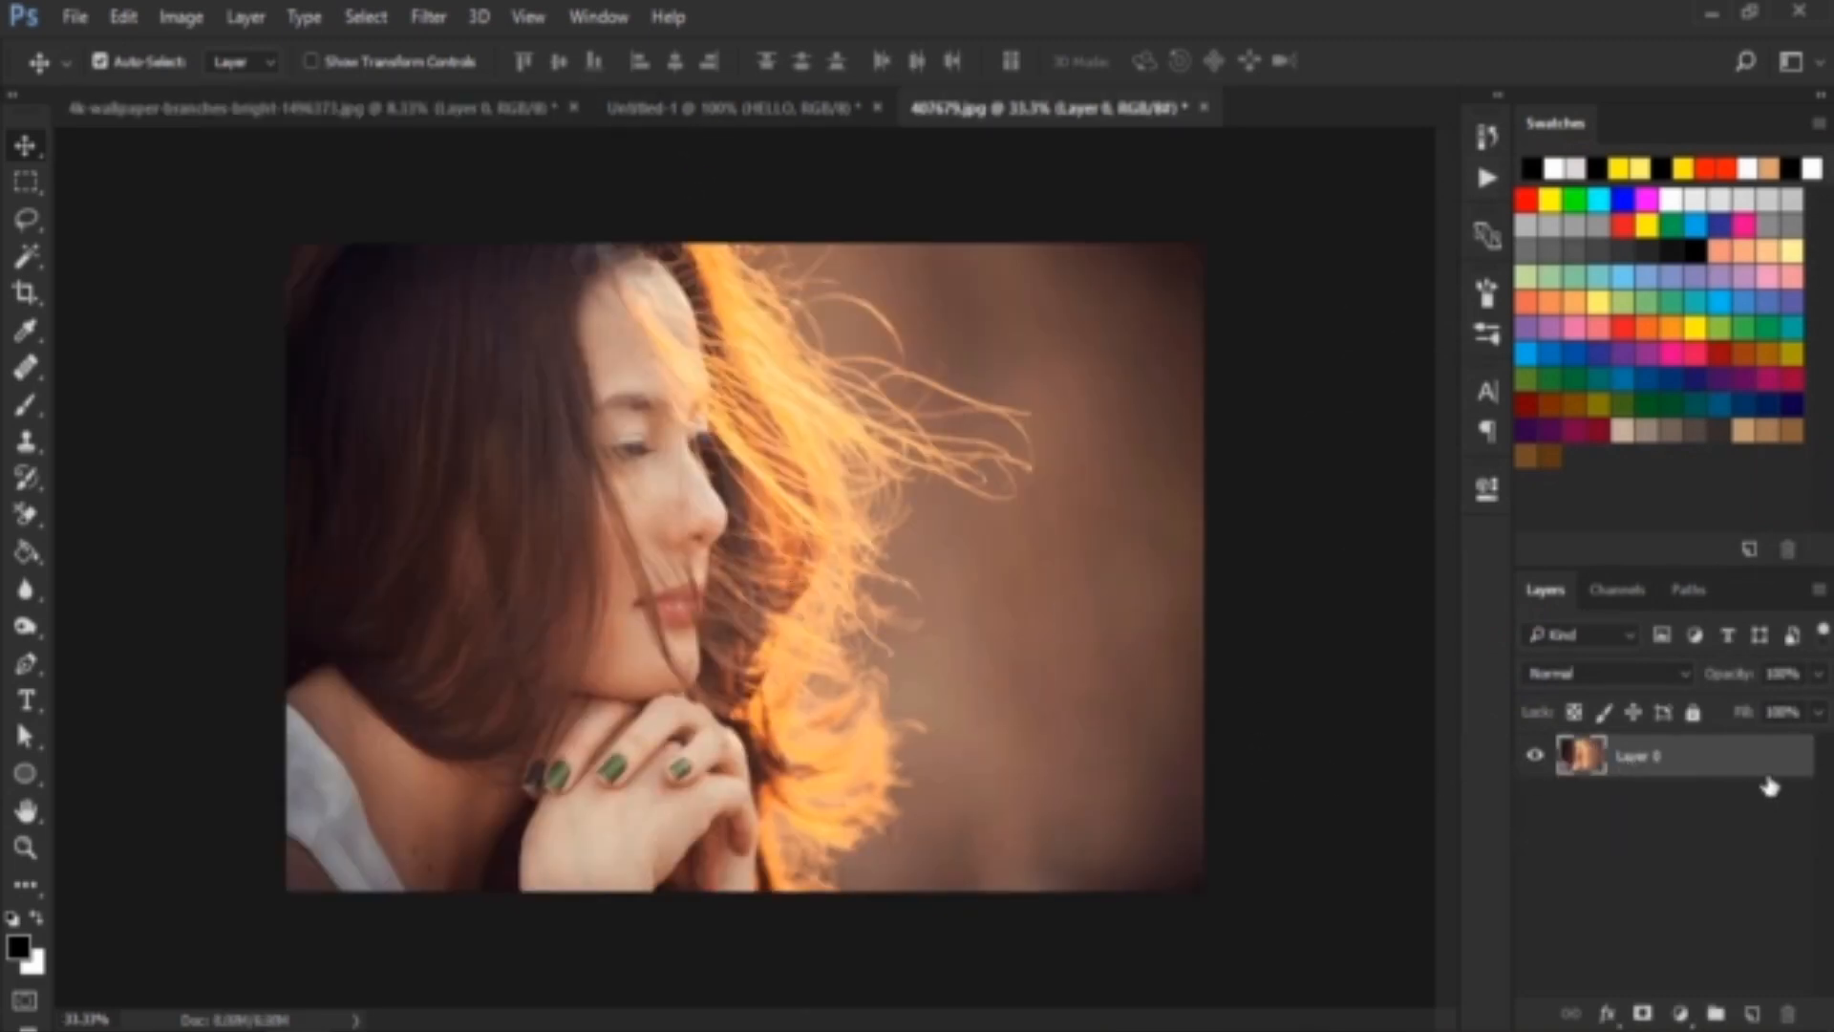
double_click(1728, 774)
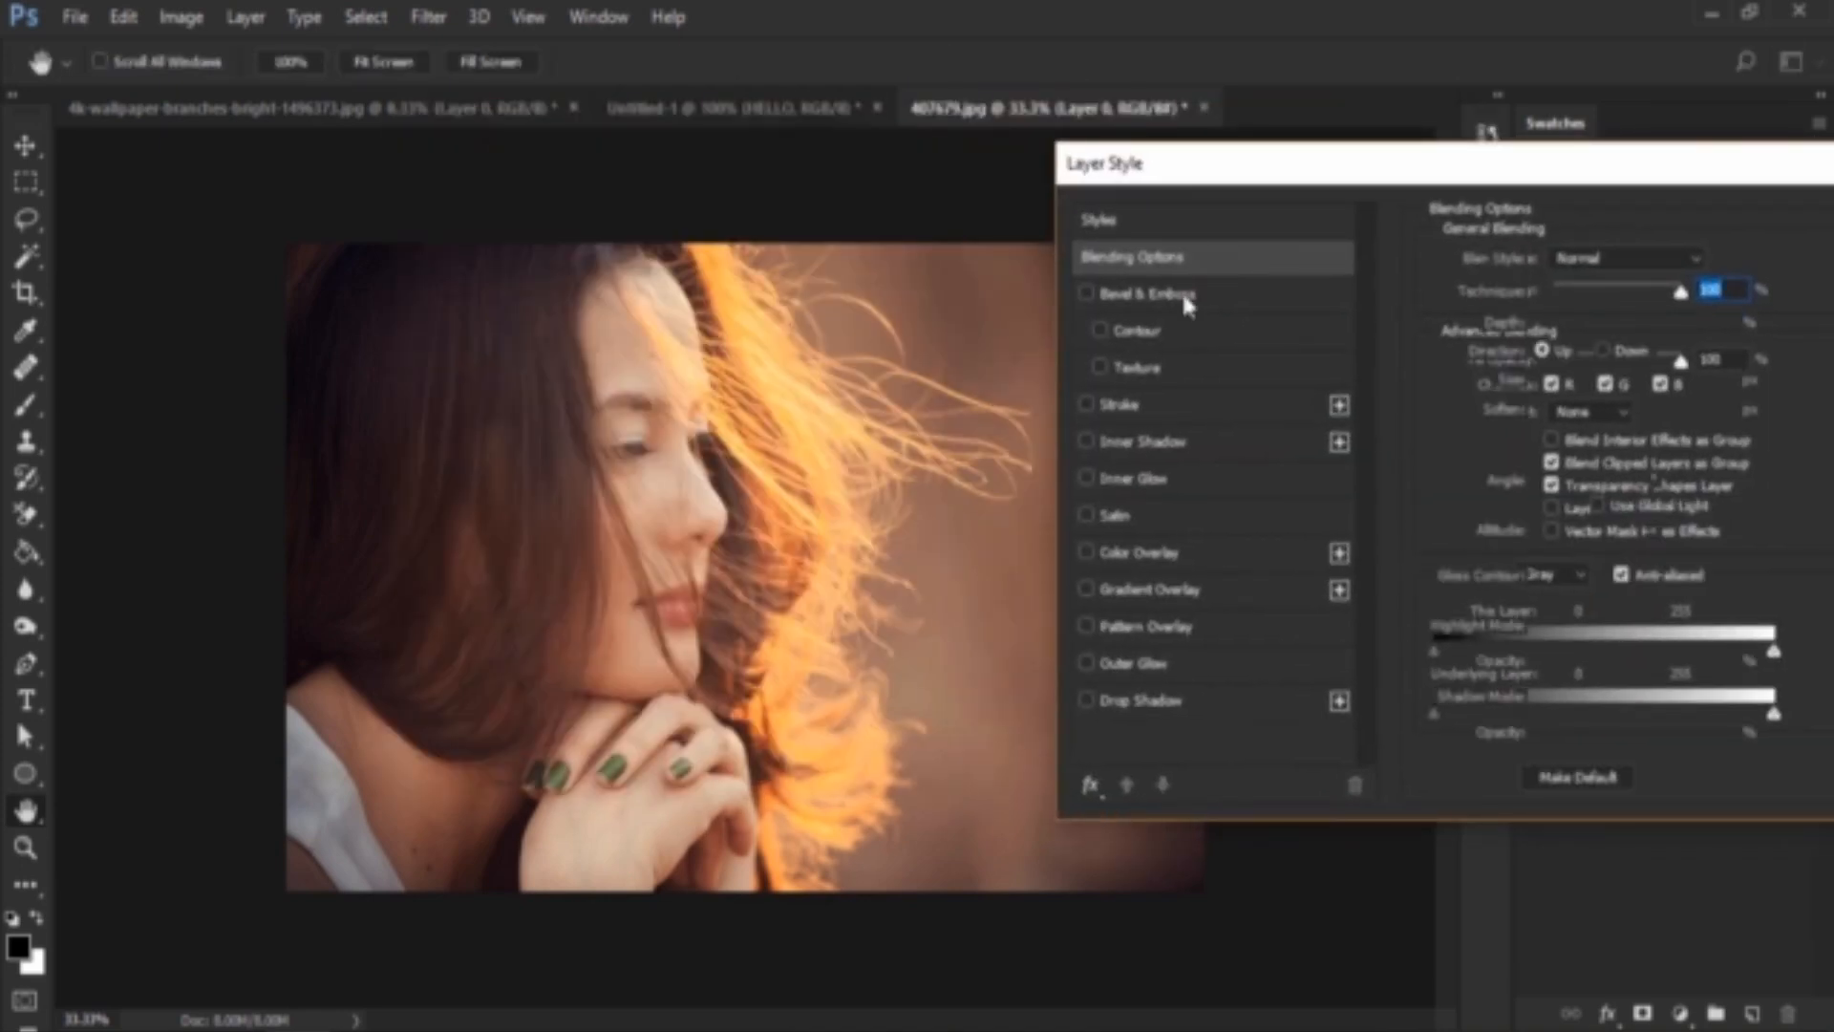
click(1187, 304)
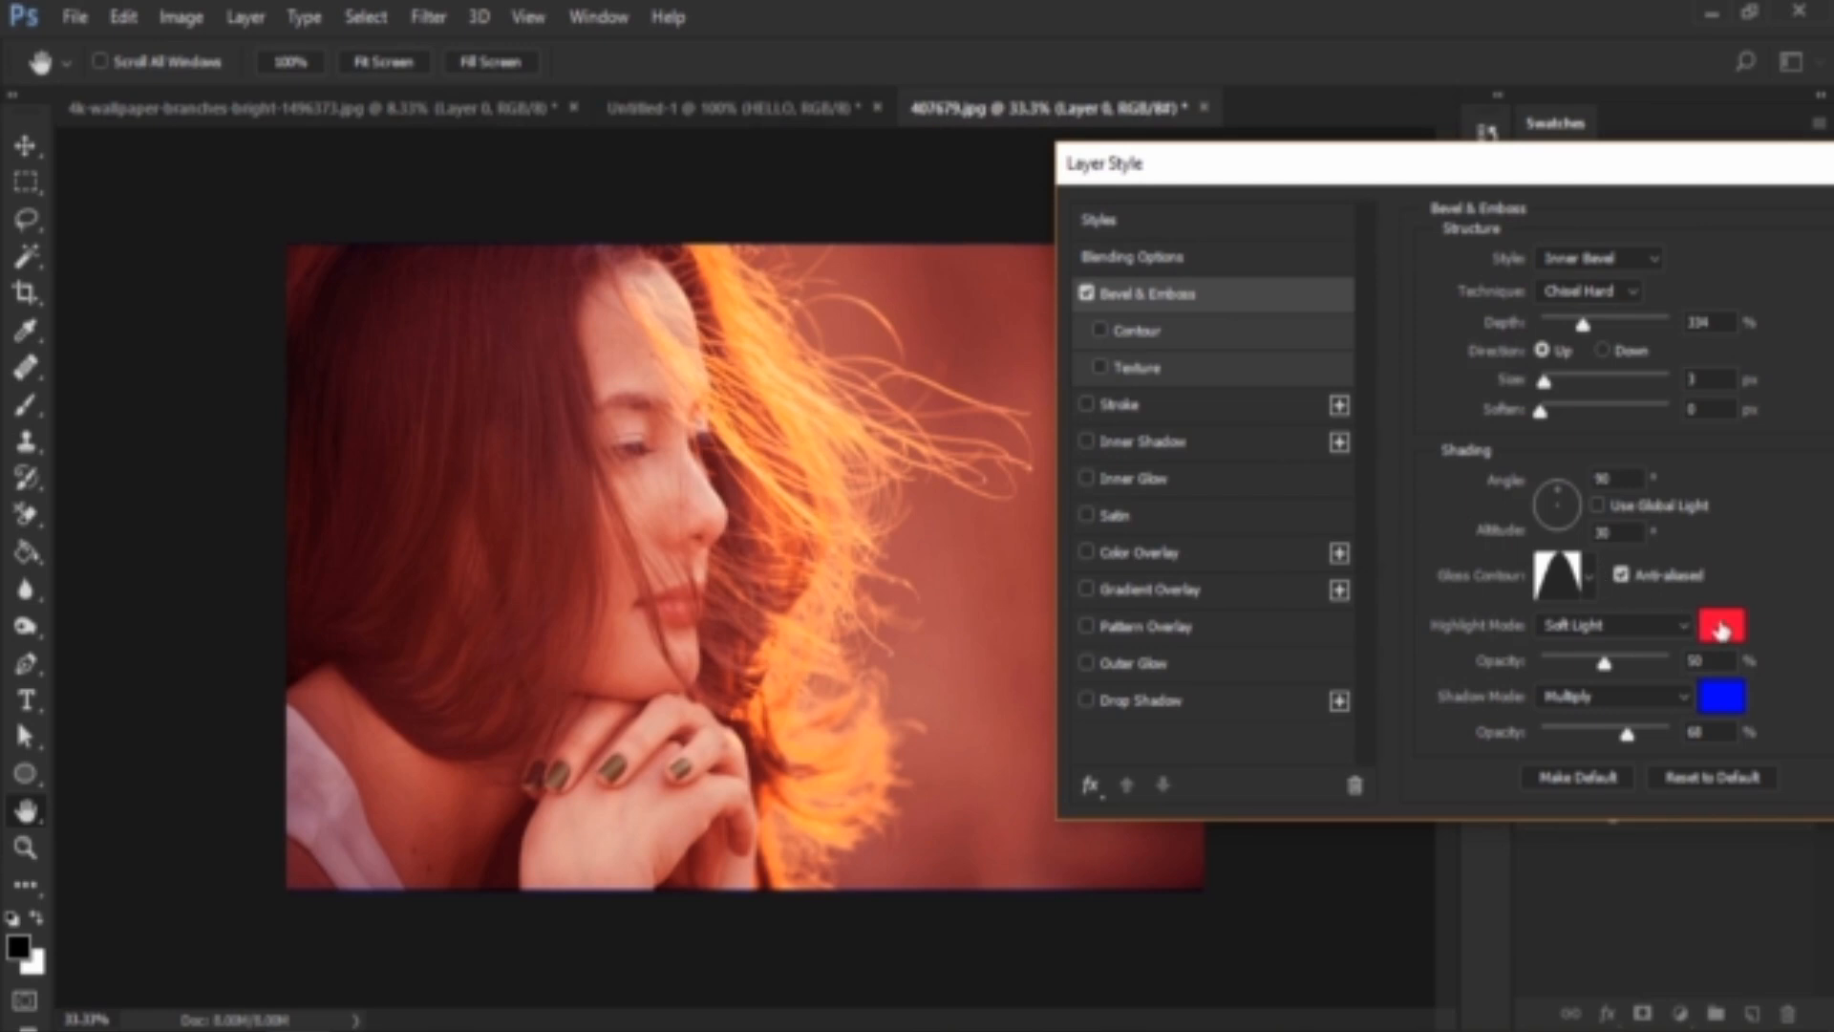
Set the Bevel & Emboss highlight color of the portrait photo to ffffff.
click(1714, 626)
drag(1175, 397, 950, 192)
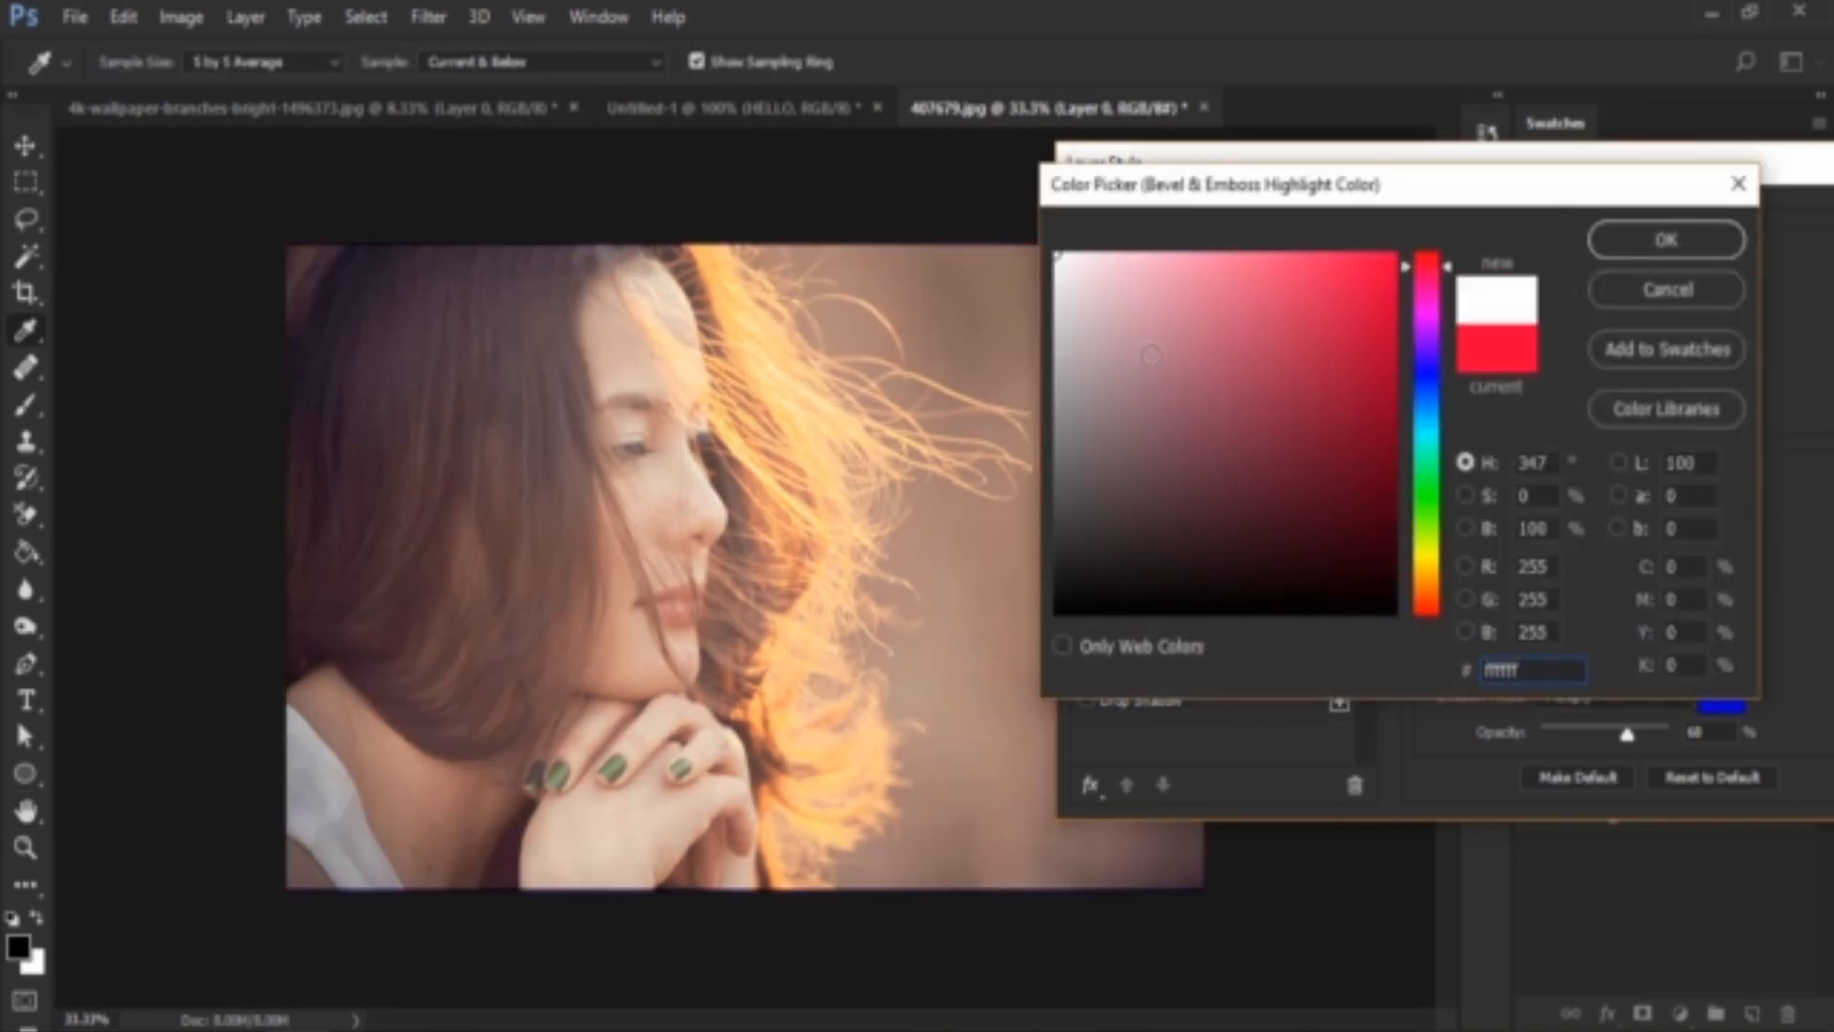
click(1666, 240)
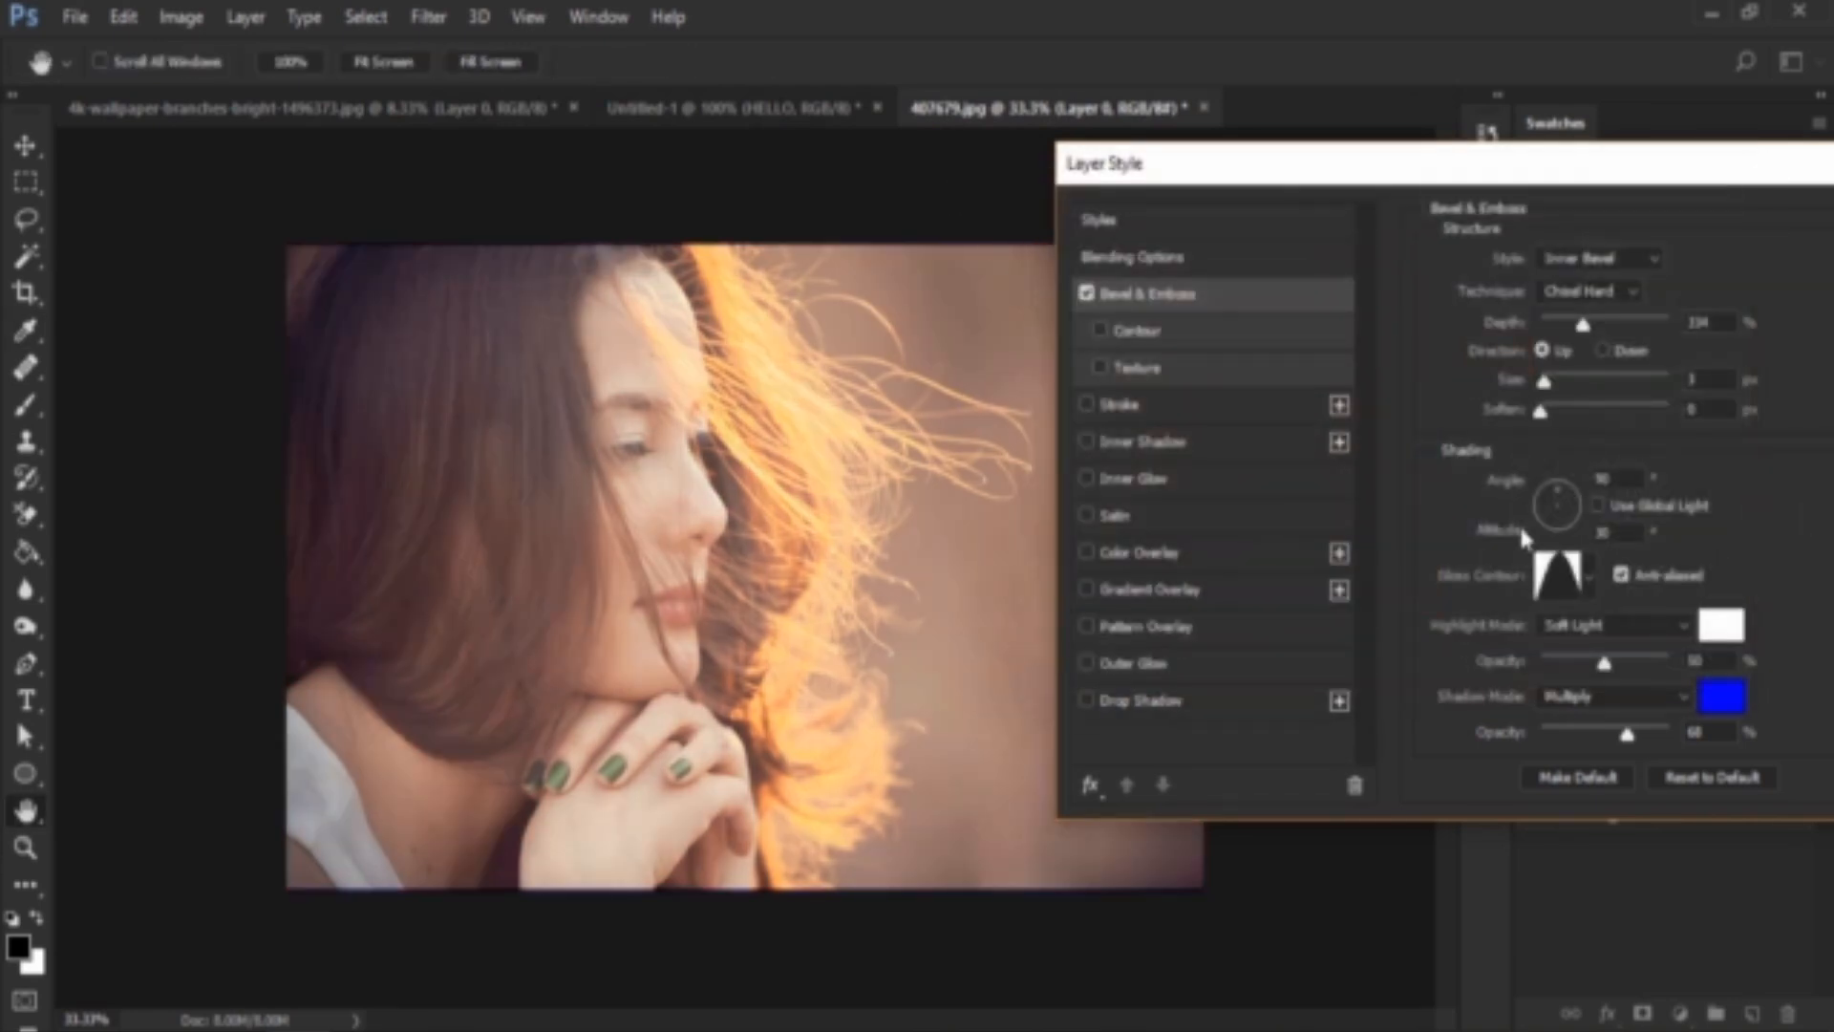
Try the Cone - Inverted, Cove - Deep and Gaussian presets for the Bevel & Emboss gloss contour, and set it back to Cone.
click(1574, 569)
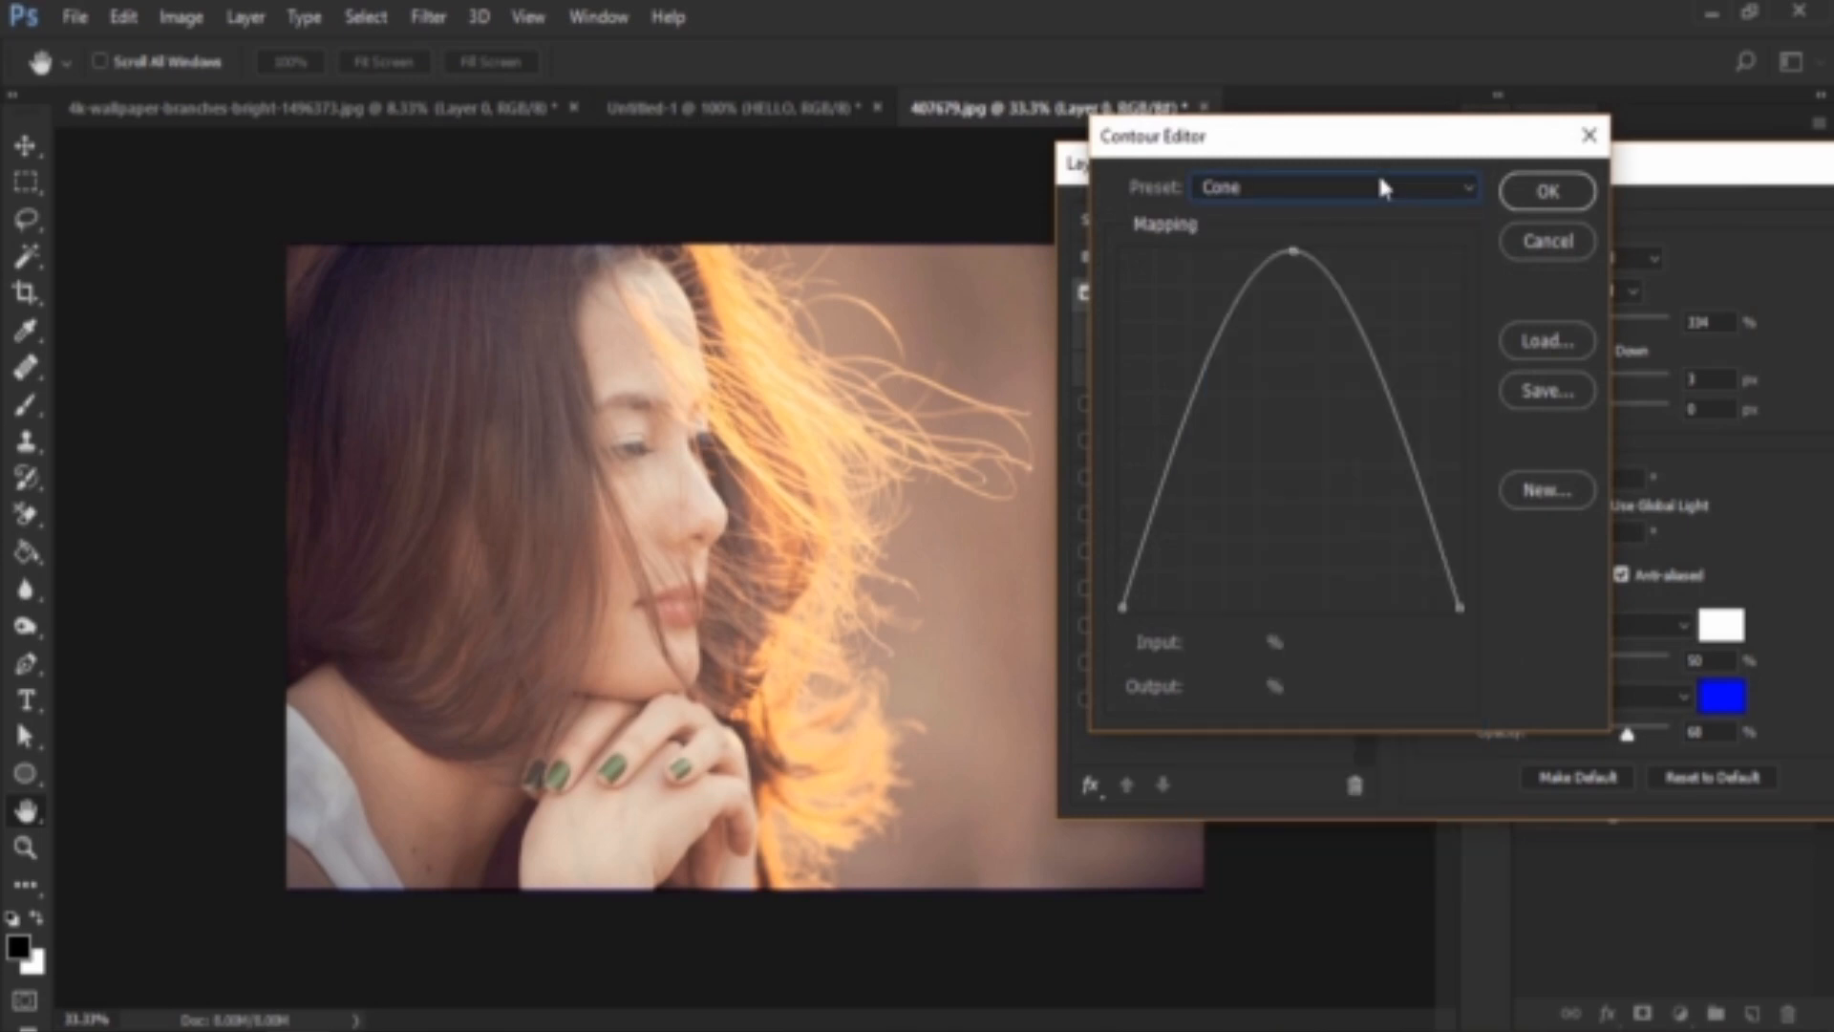
scroll(1377, 172, down, 1)
scroll(1381, 181, down, 1)
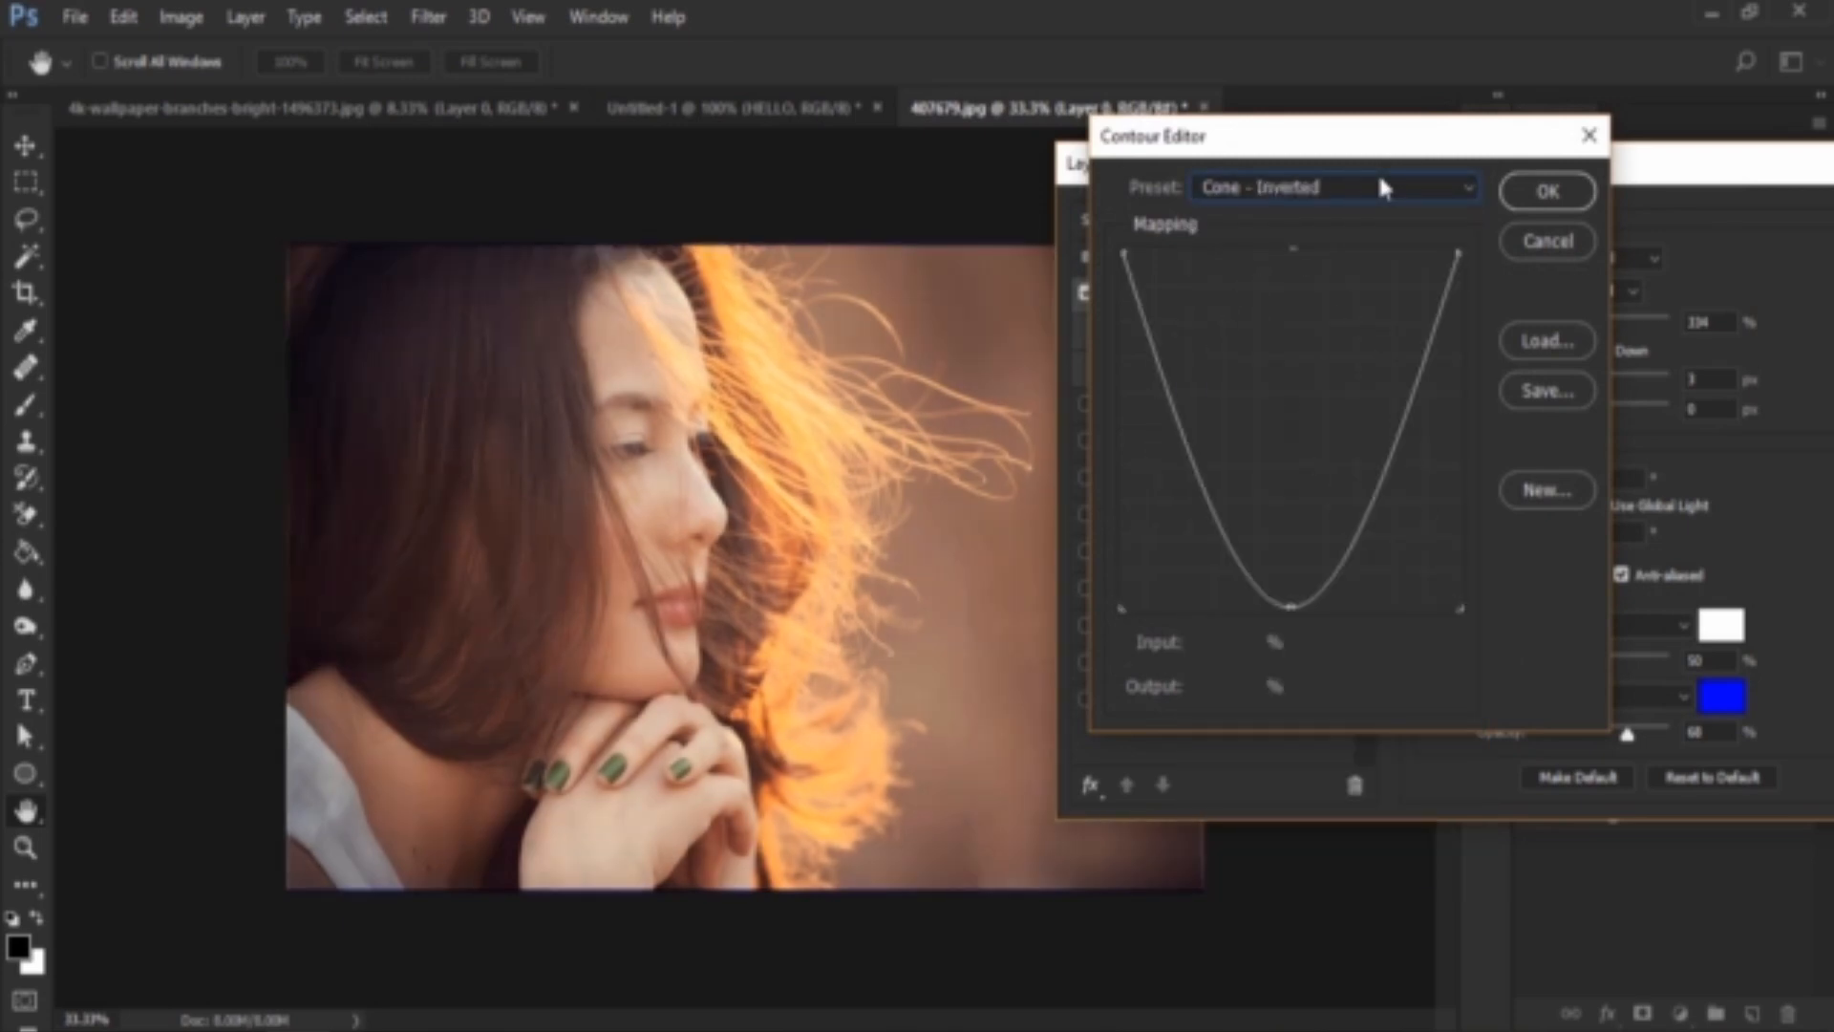
scroll(1381, 181, down, 1)
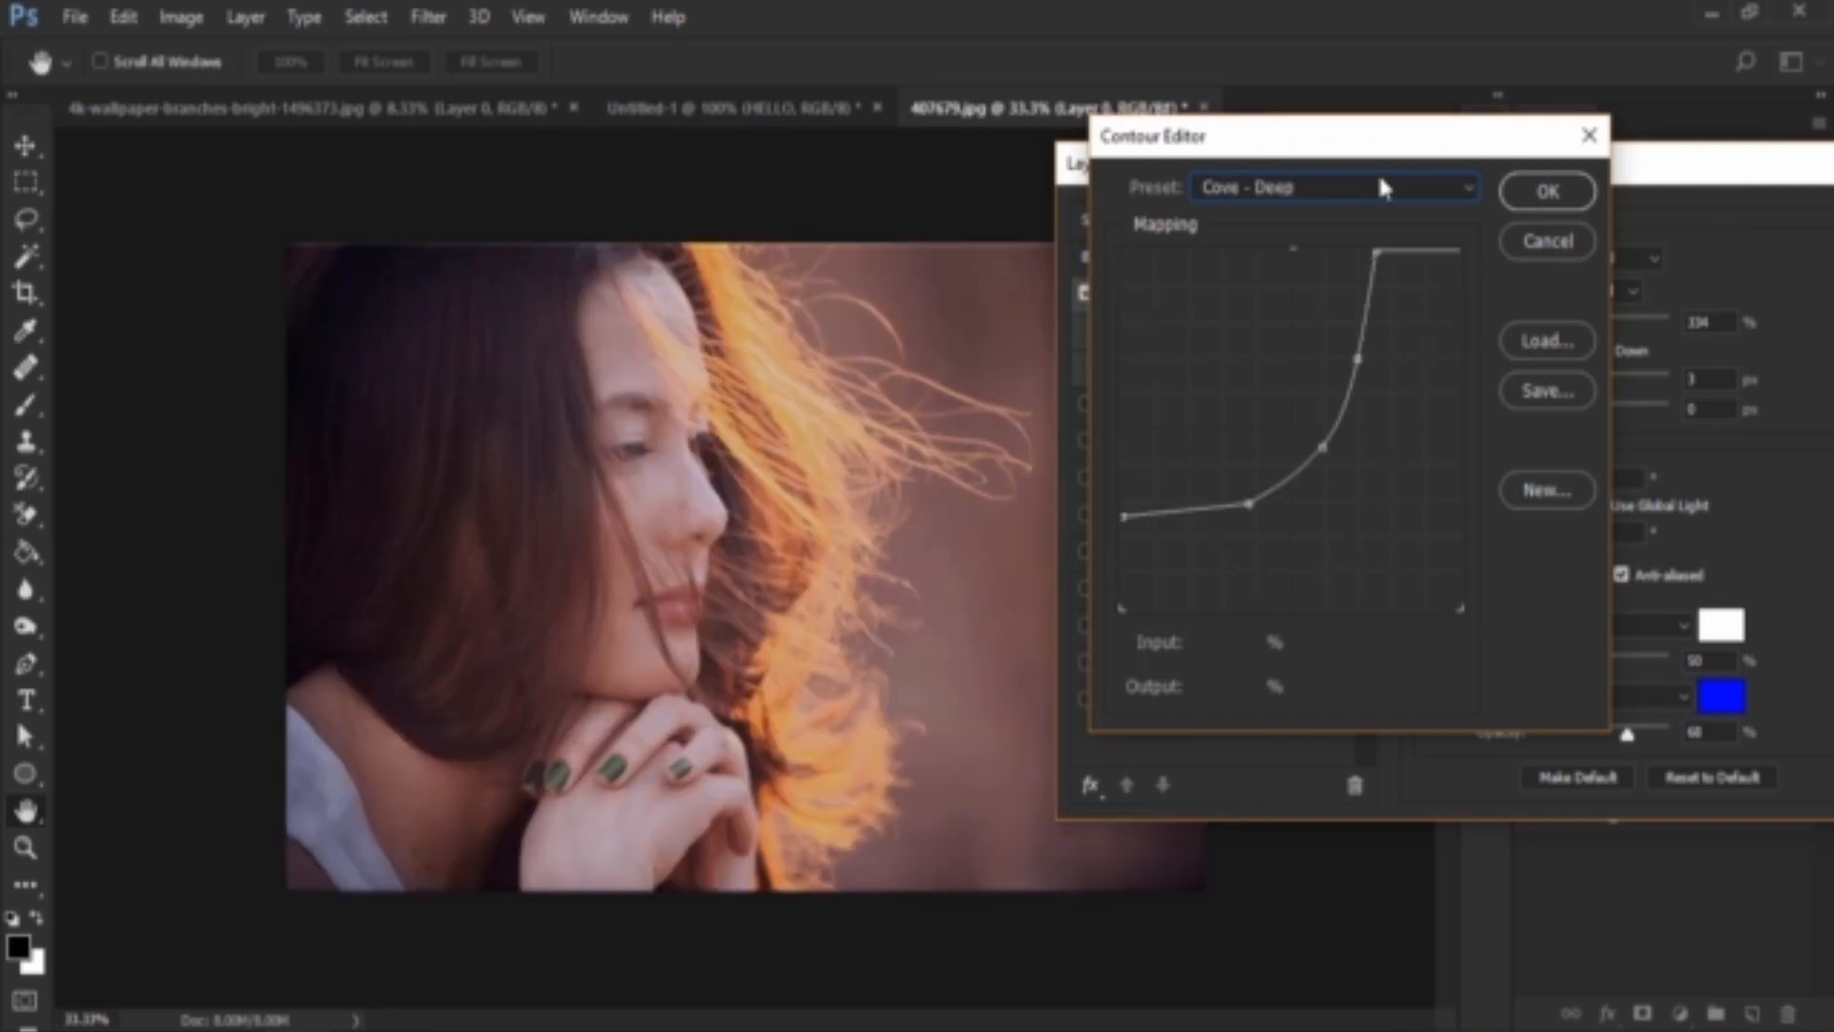
scroll(1381, 181, down, 2)
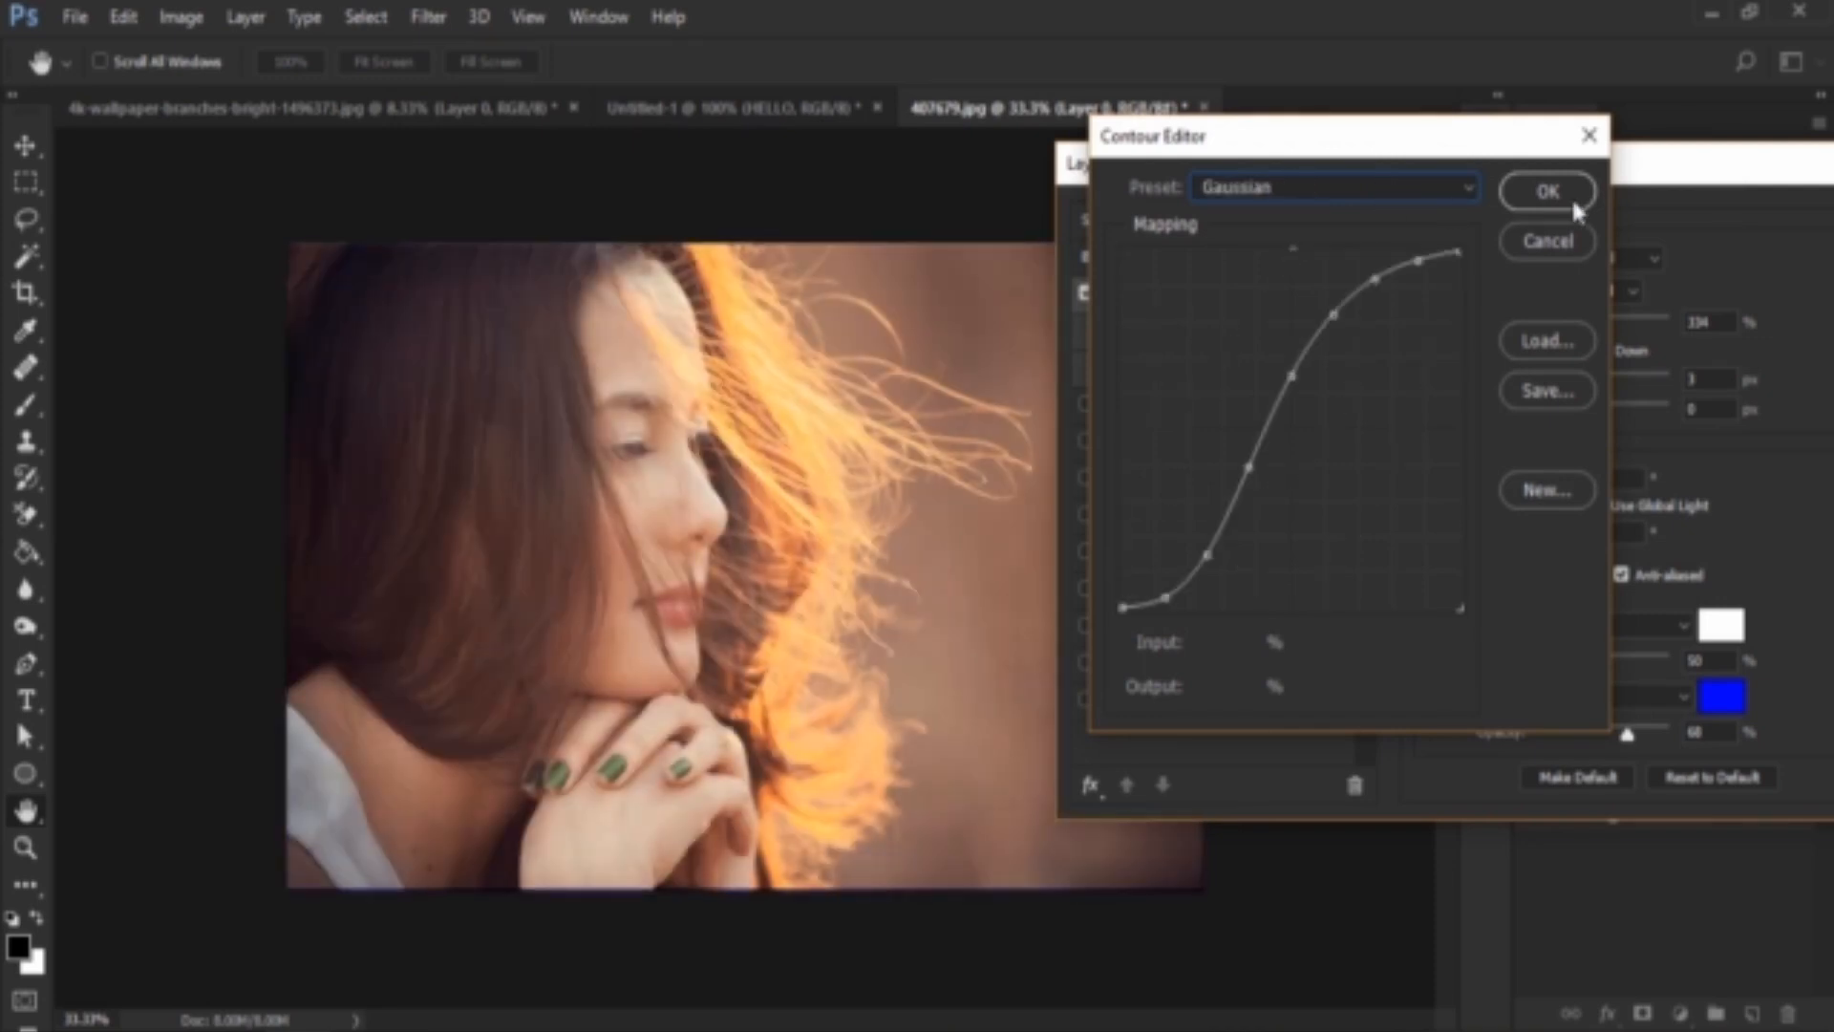
click(1549, 192)
click(1590, 595)
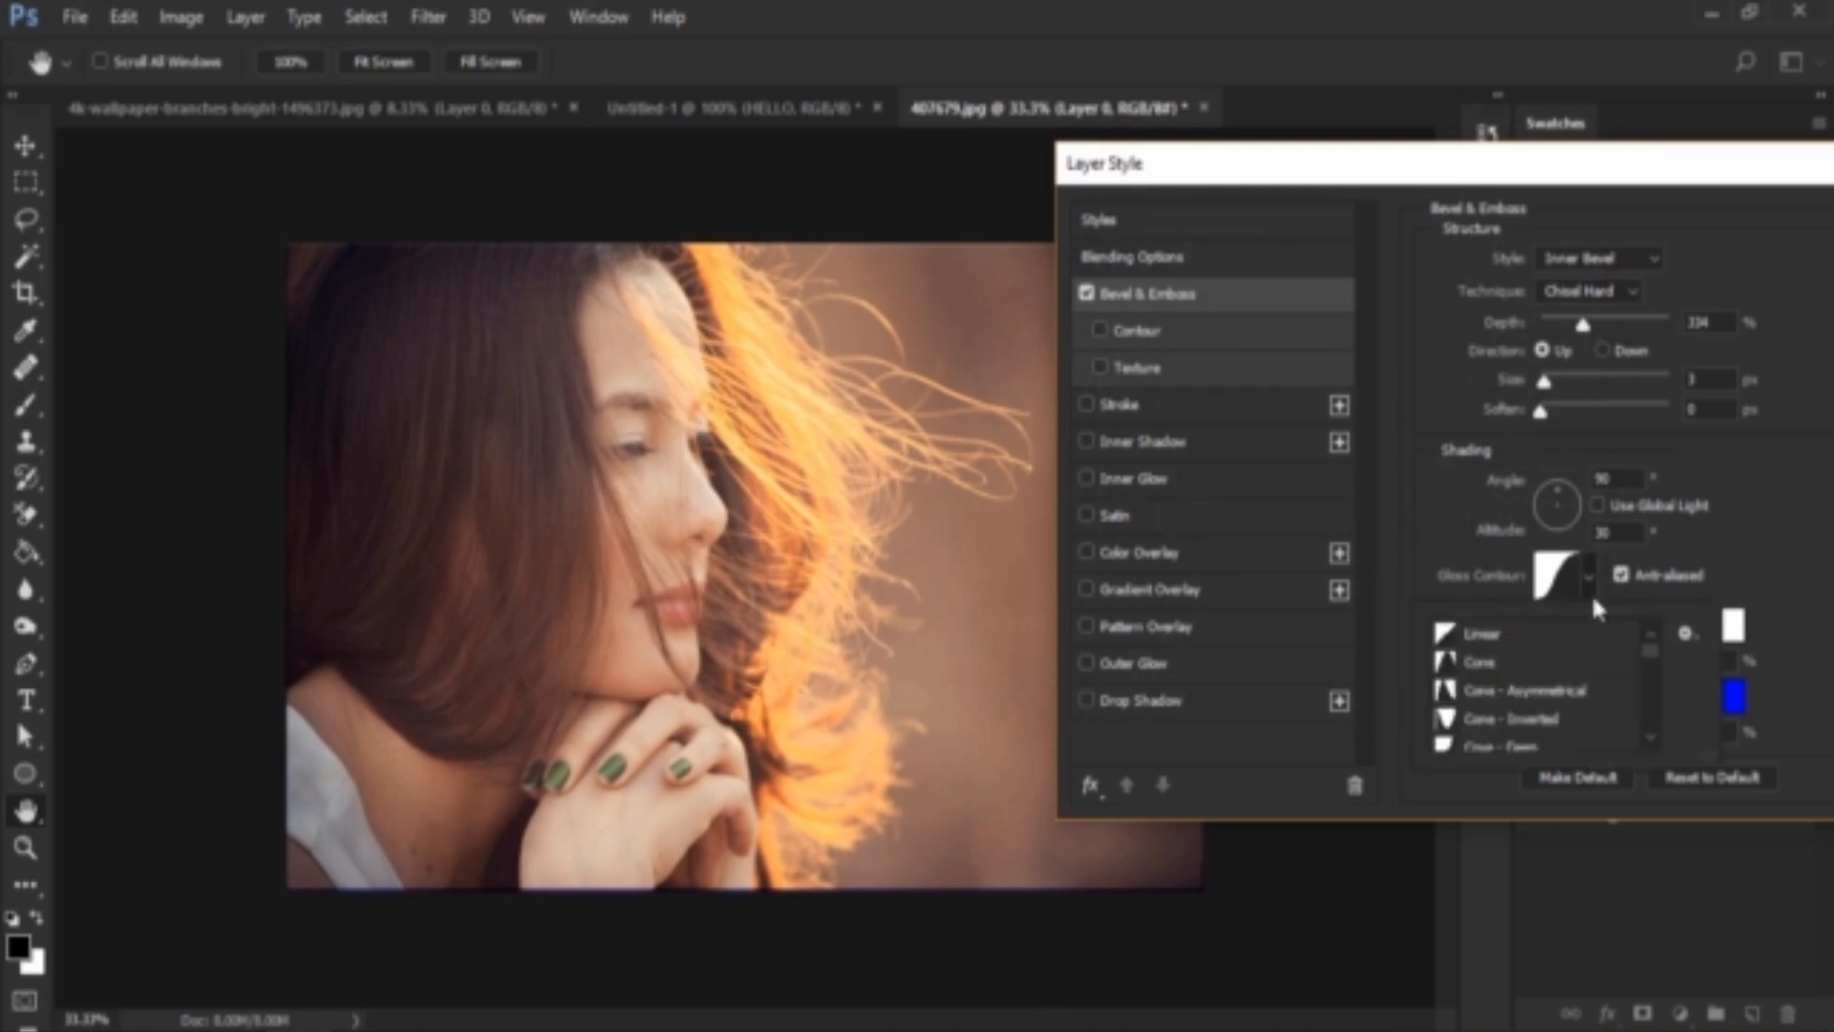
click(1514, 663)
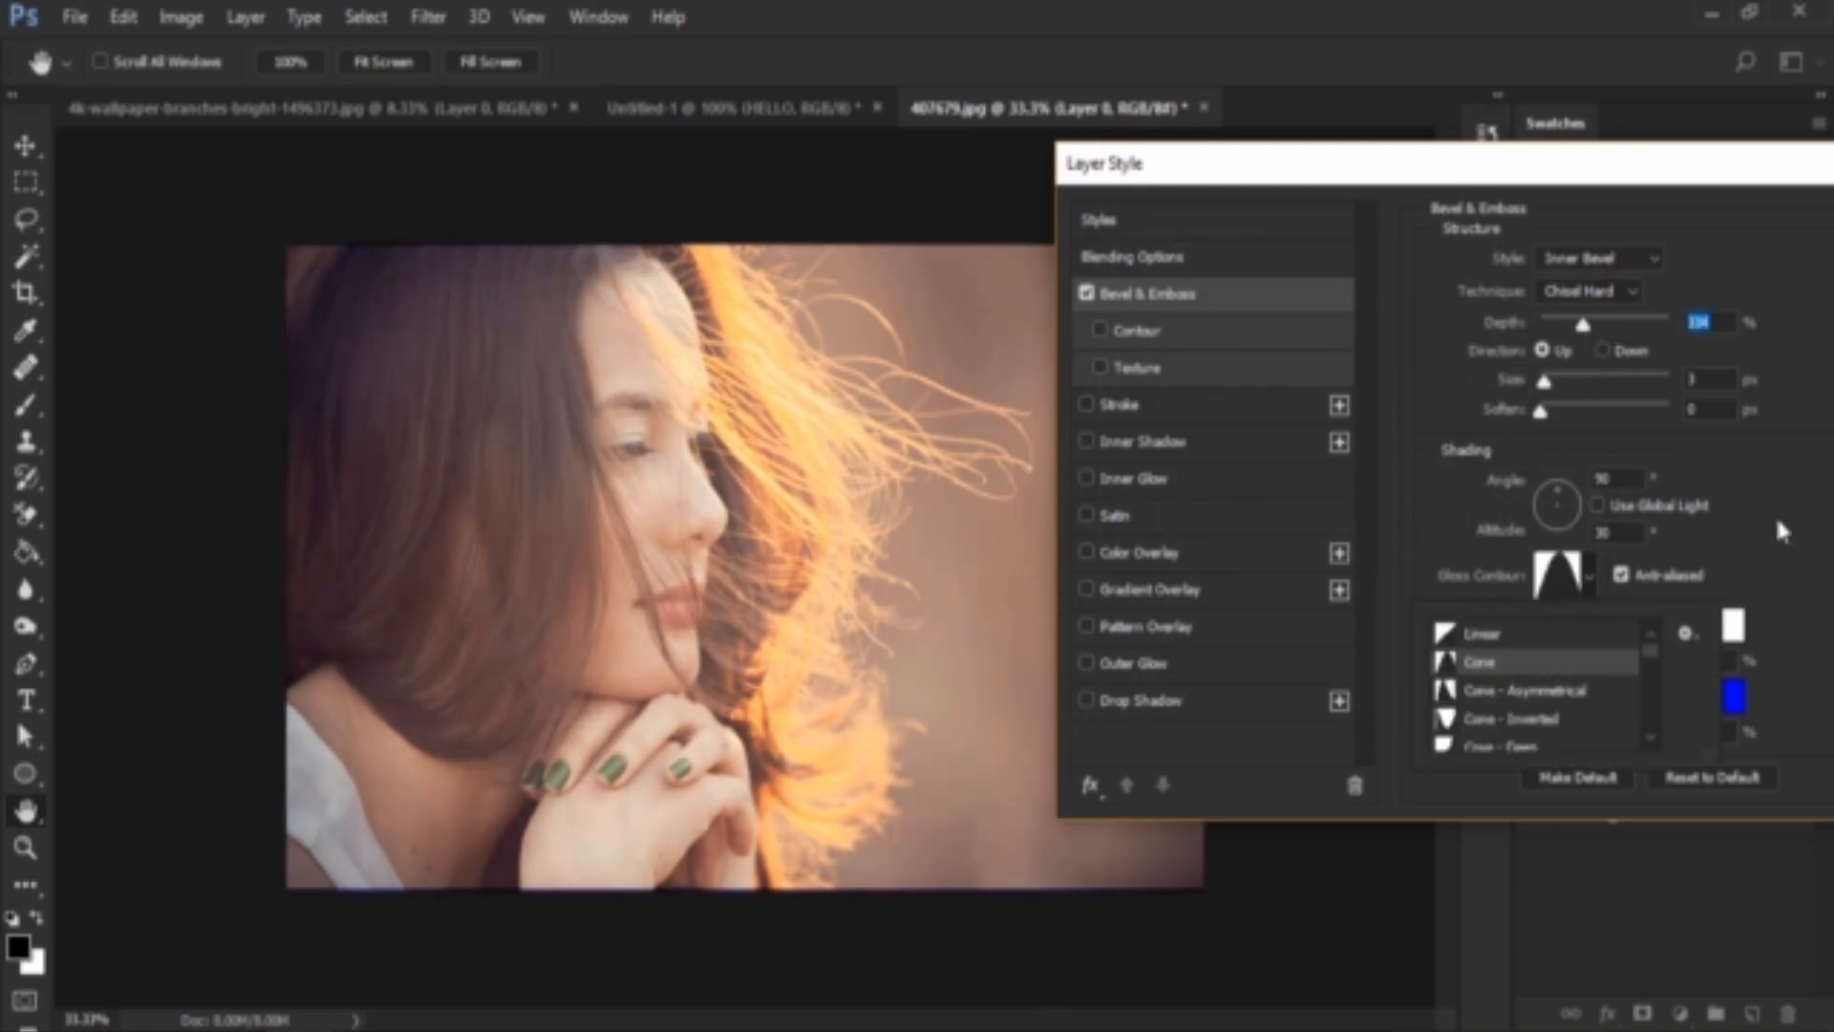
click(1783, 531)
Try ff0ed4, 520eff, cyan, 0eff1f and fff10e as the Bevel & Emboss highlight color, and set it to ff250e.
click(1731, 633)
click(1433, 306)
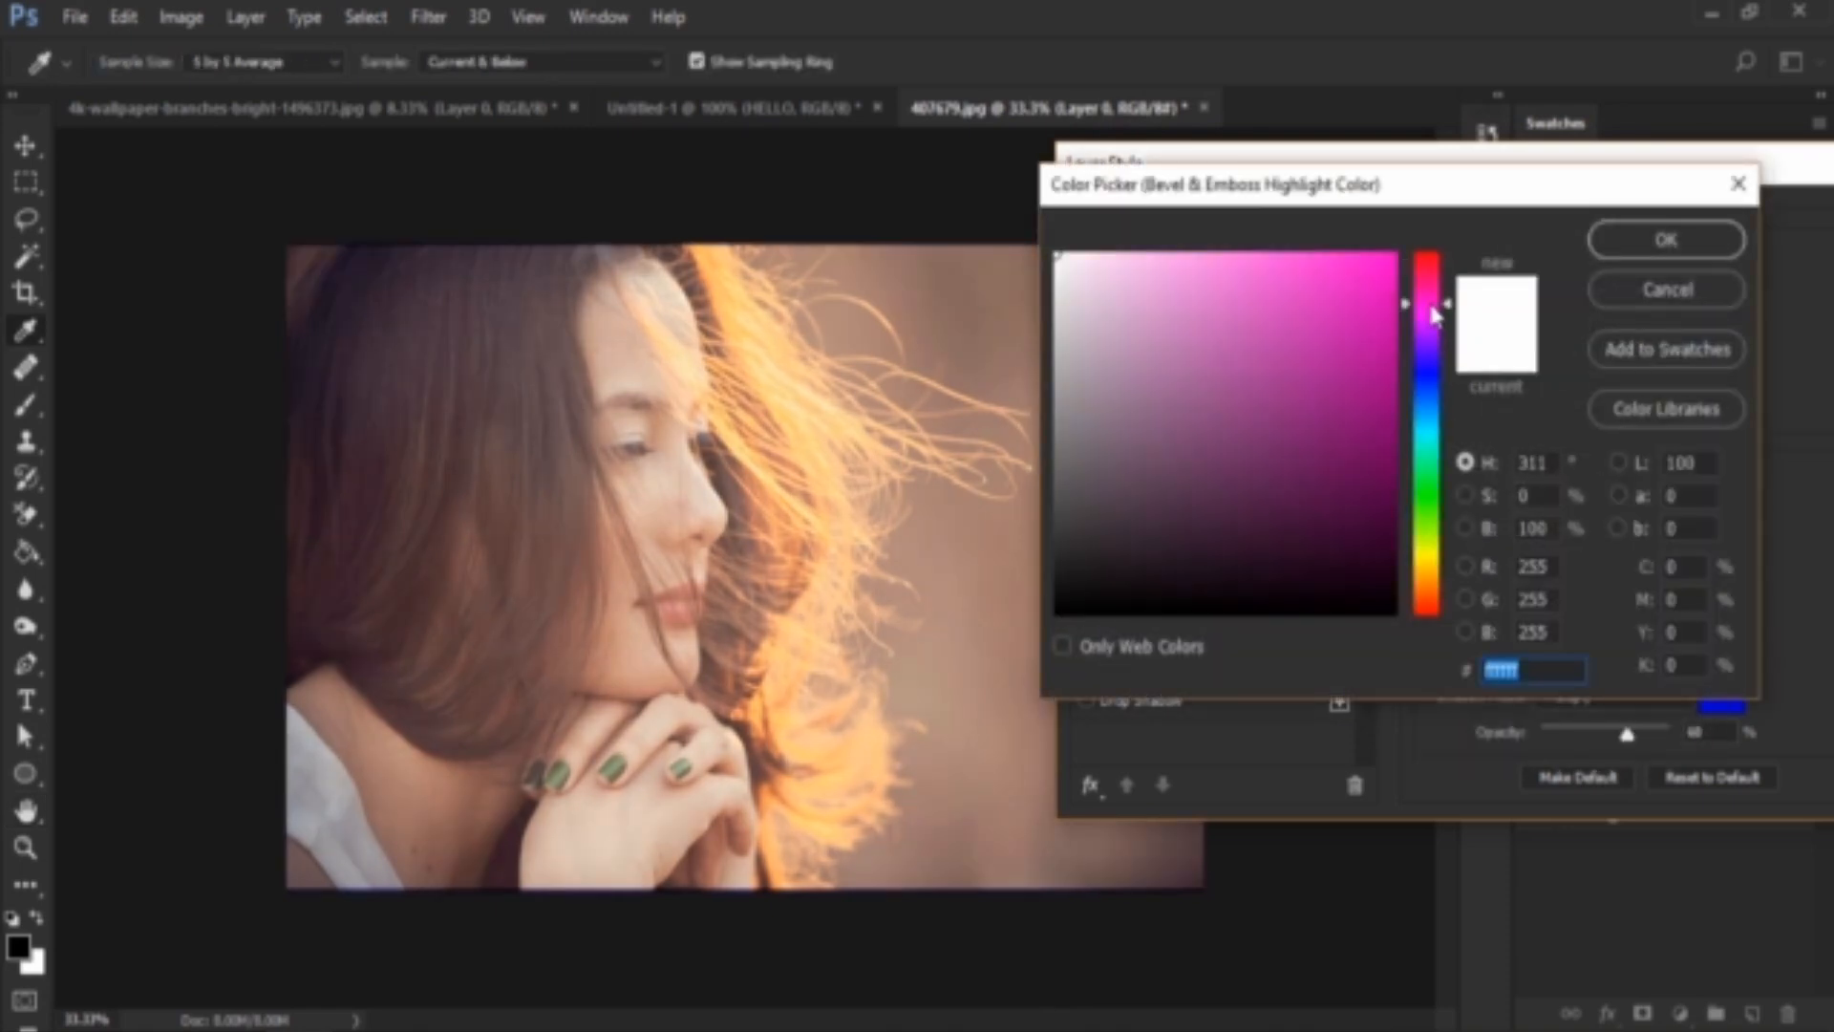
drag(1381, 287, 1378, 253)
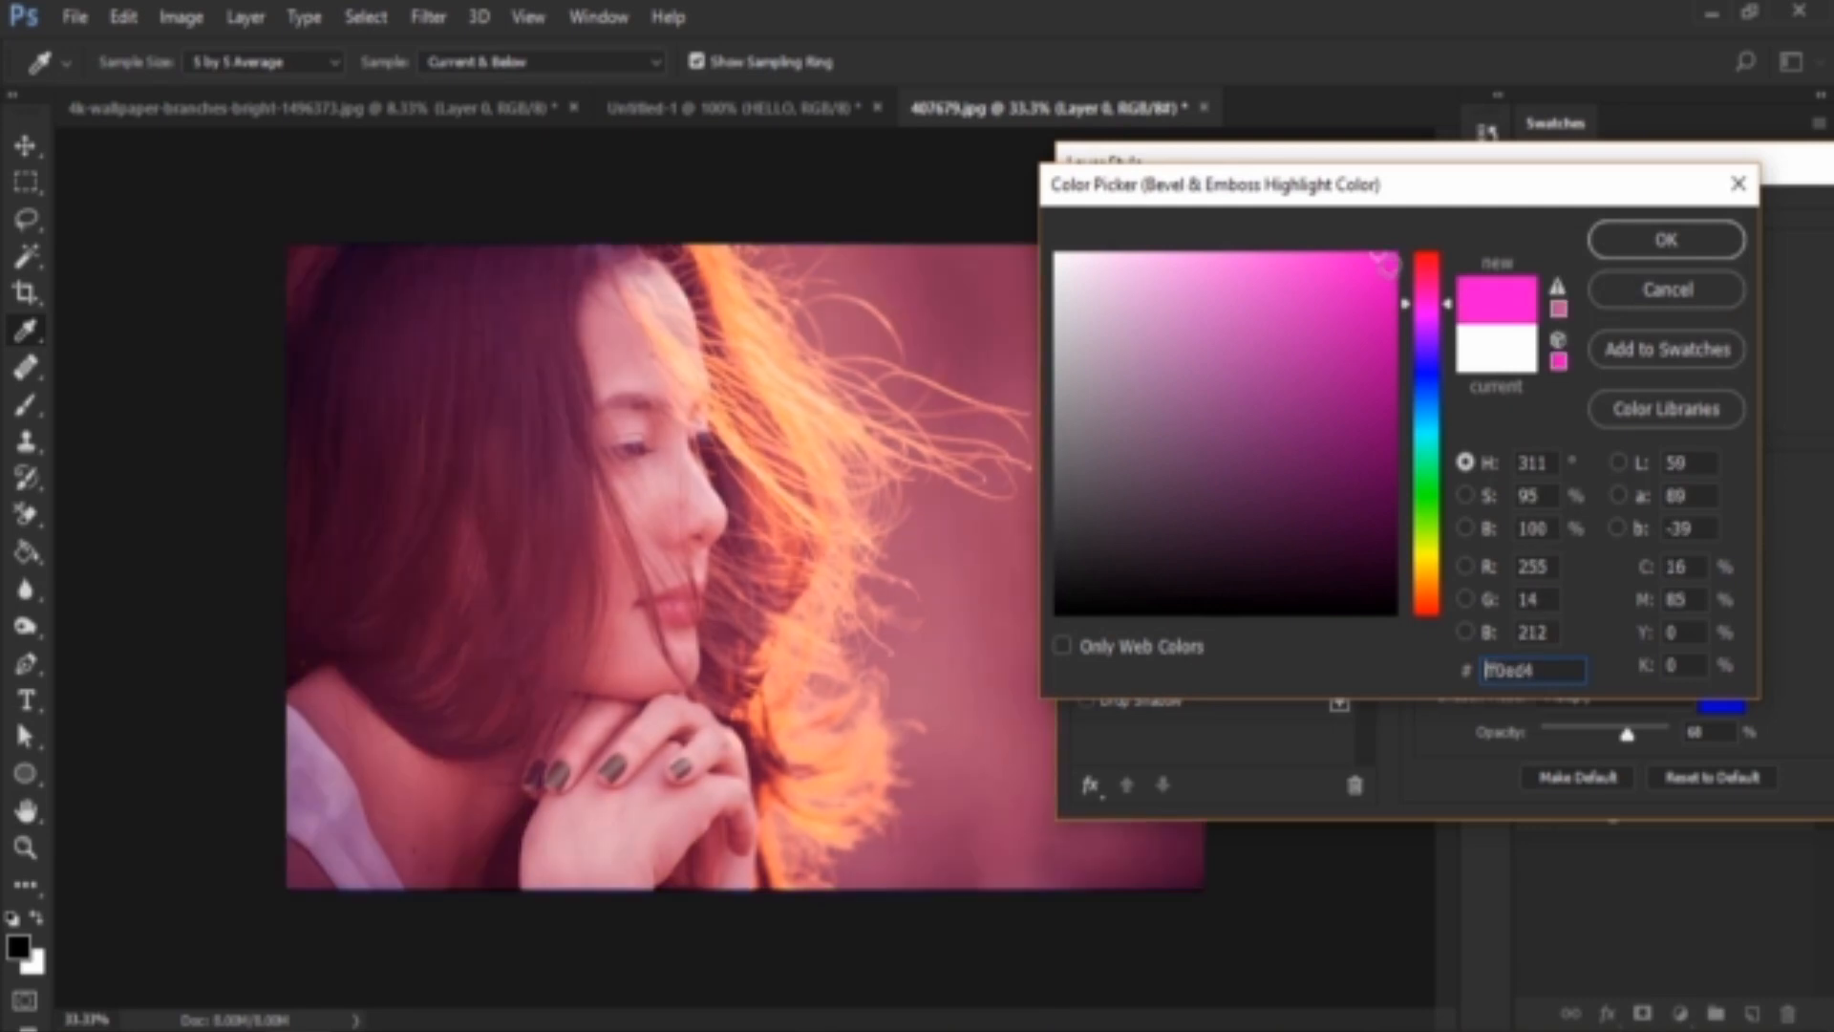
click(1433, 358)
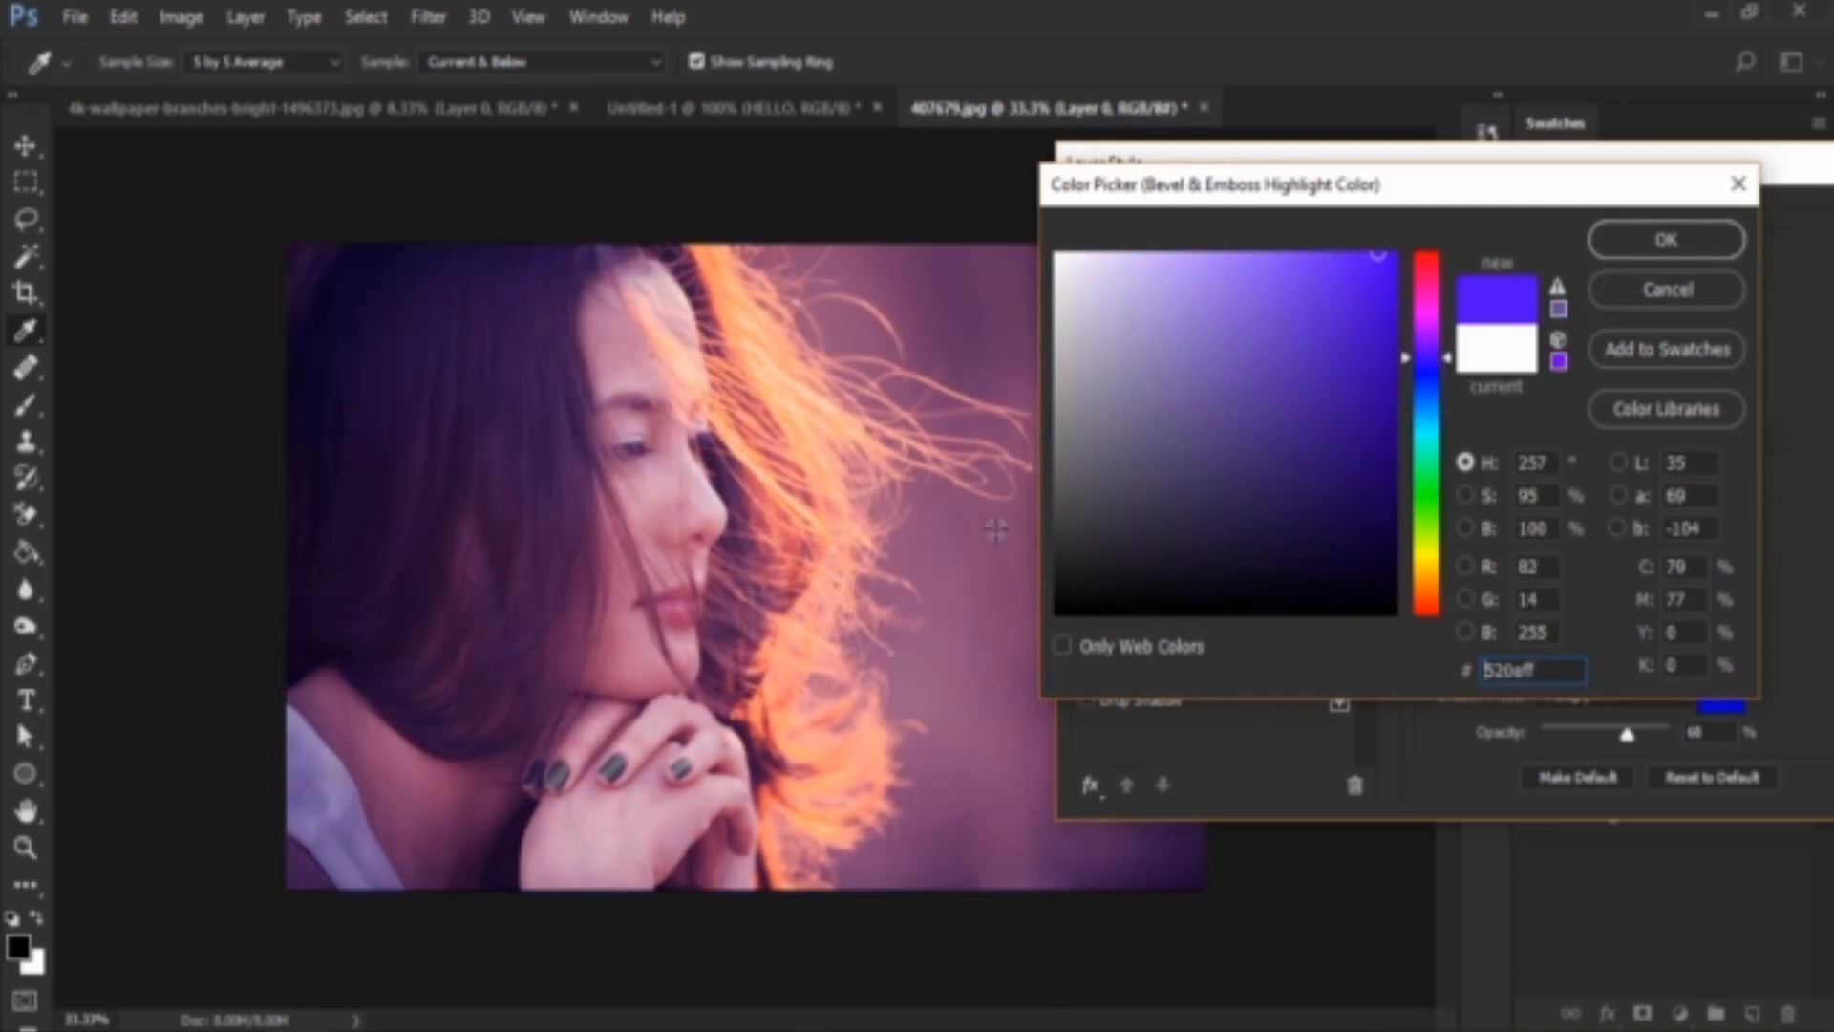
click(1413, 435)
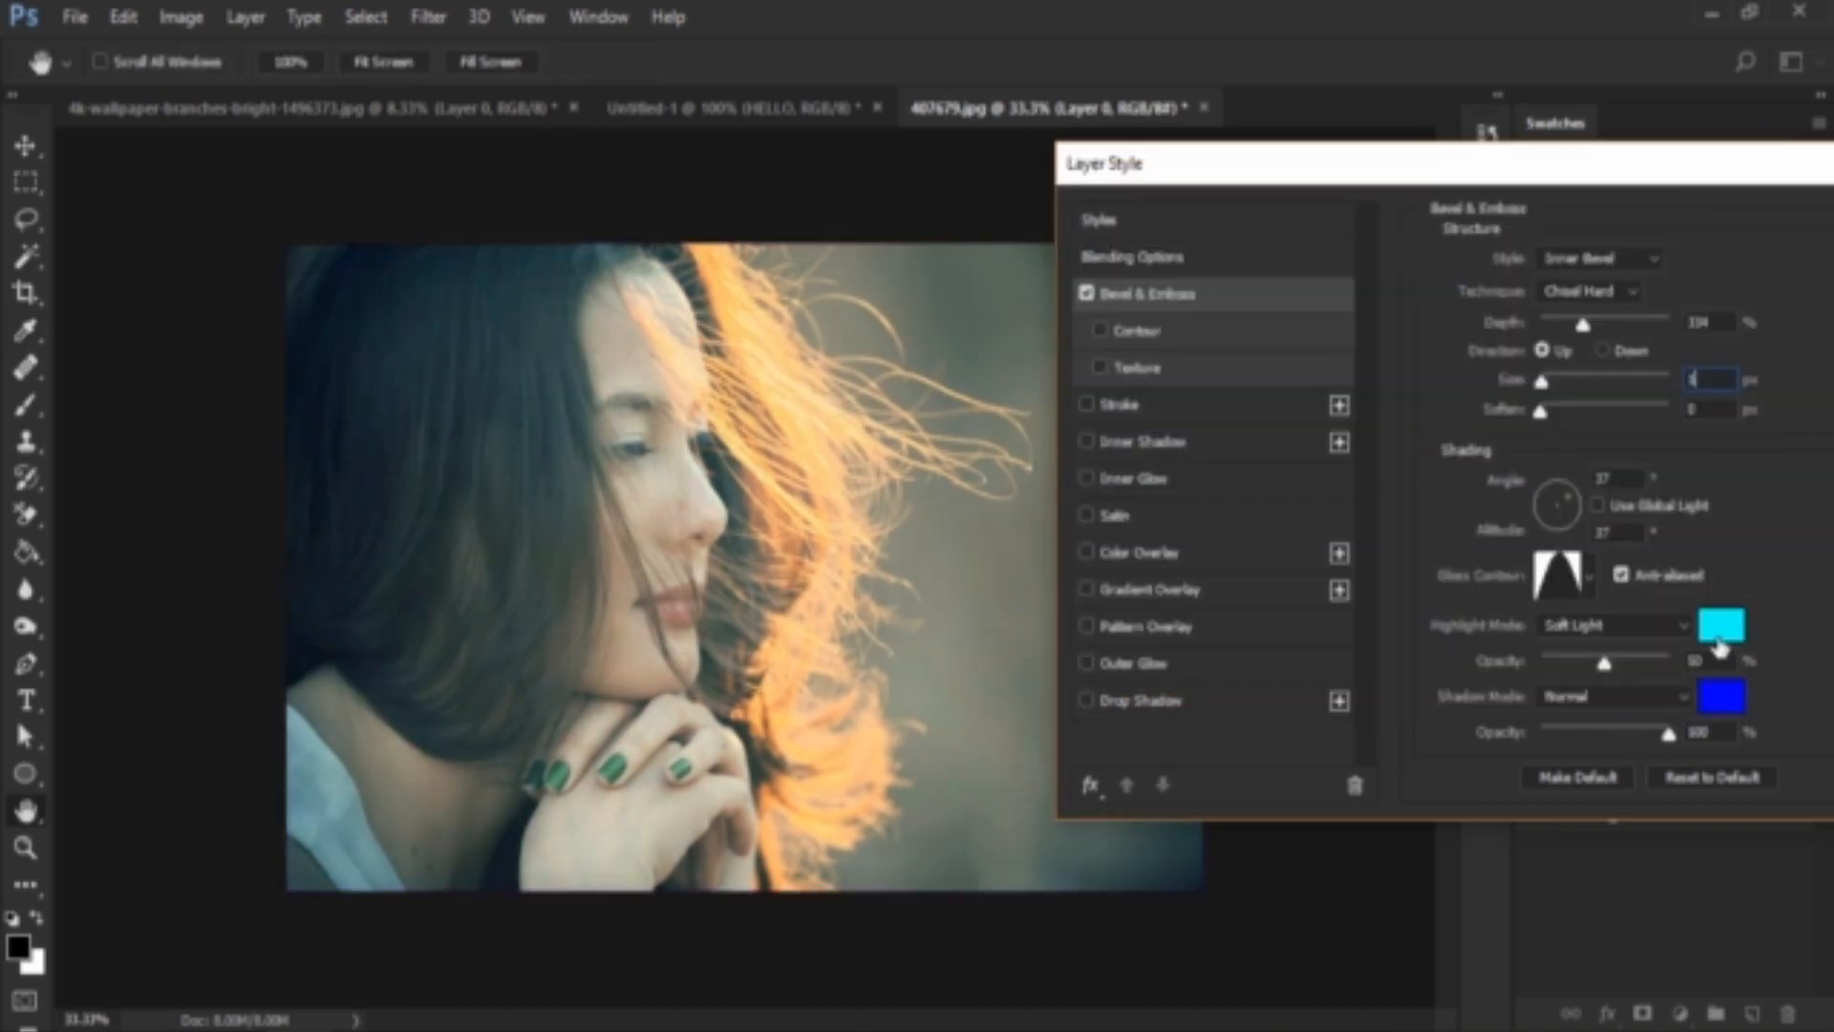
click(1429, 490)
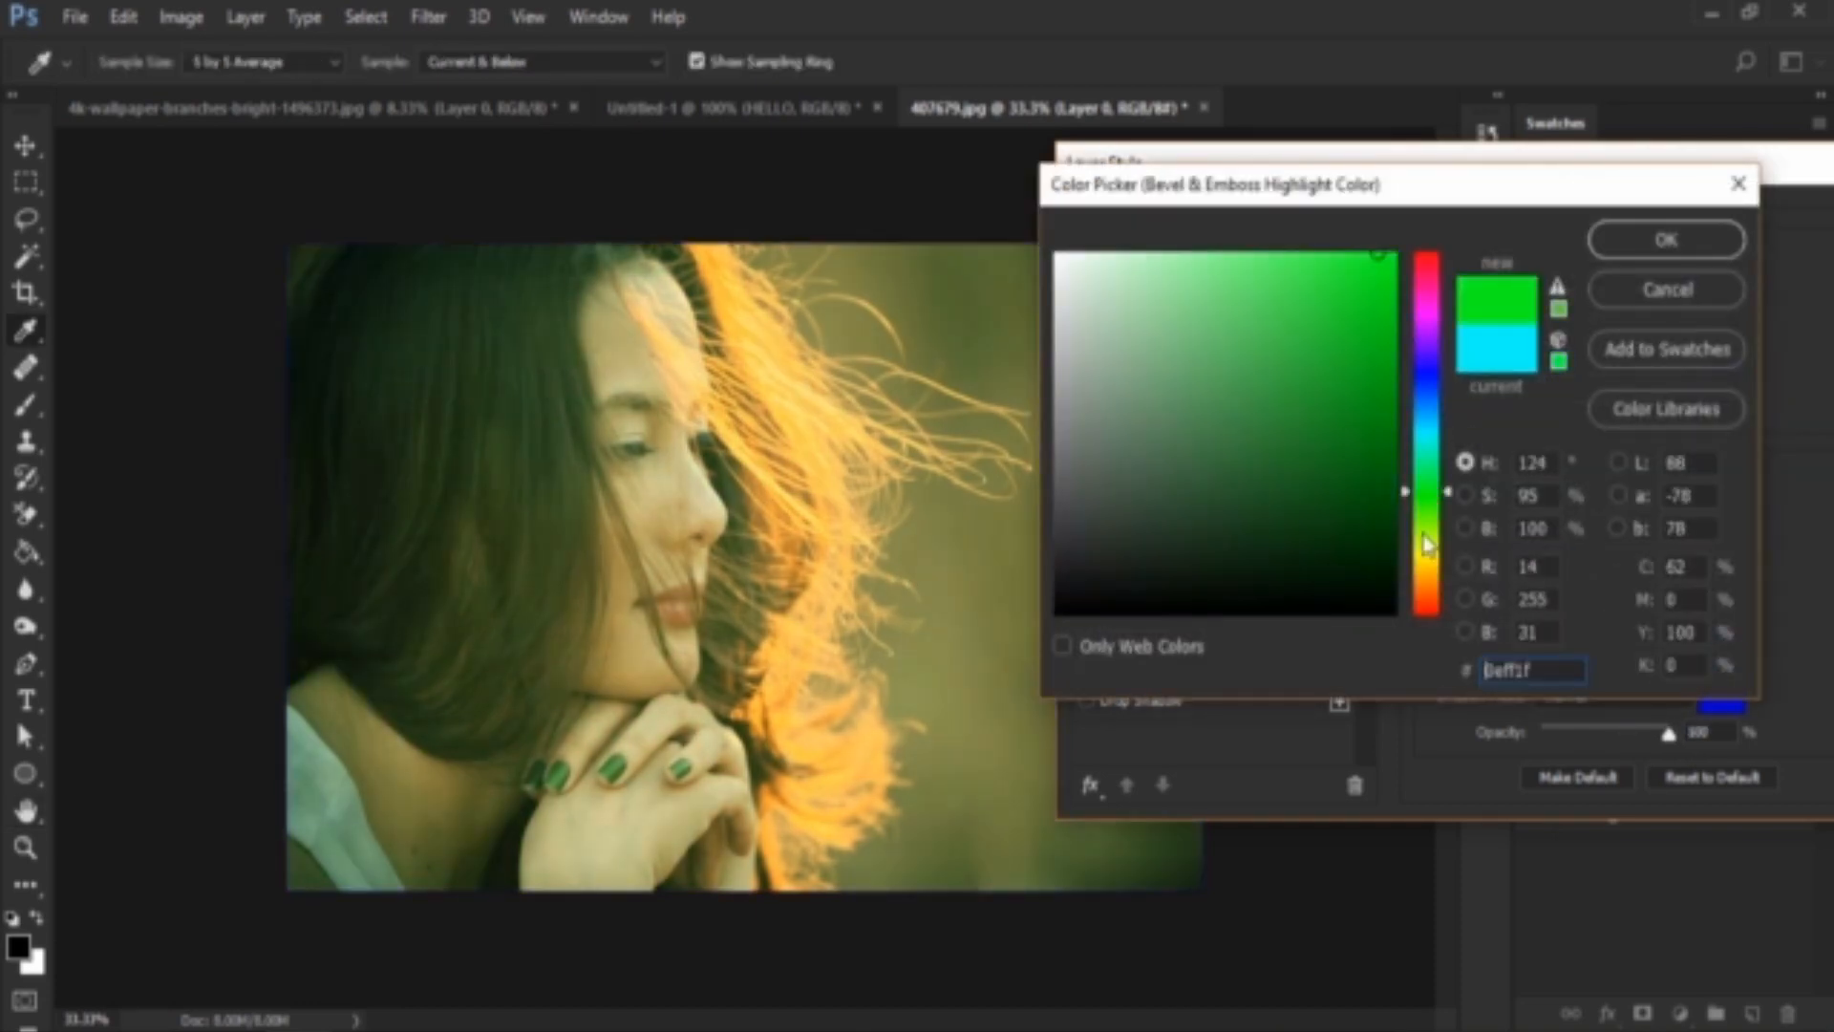
click(1433, 562)
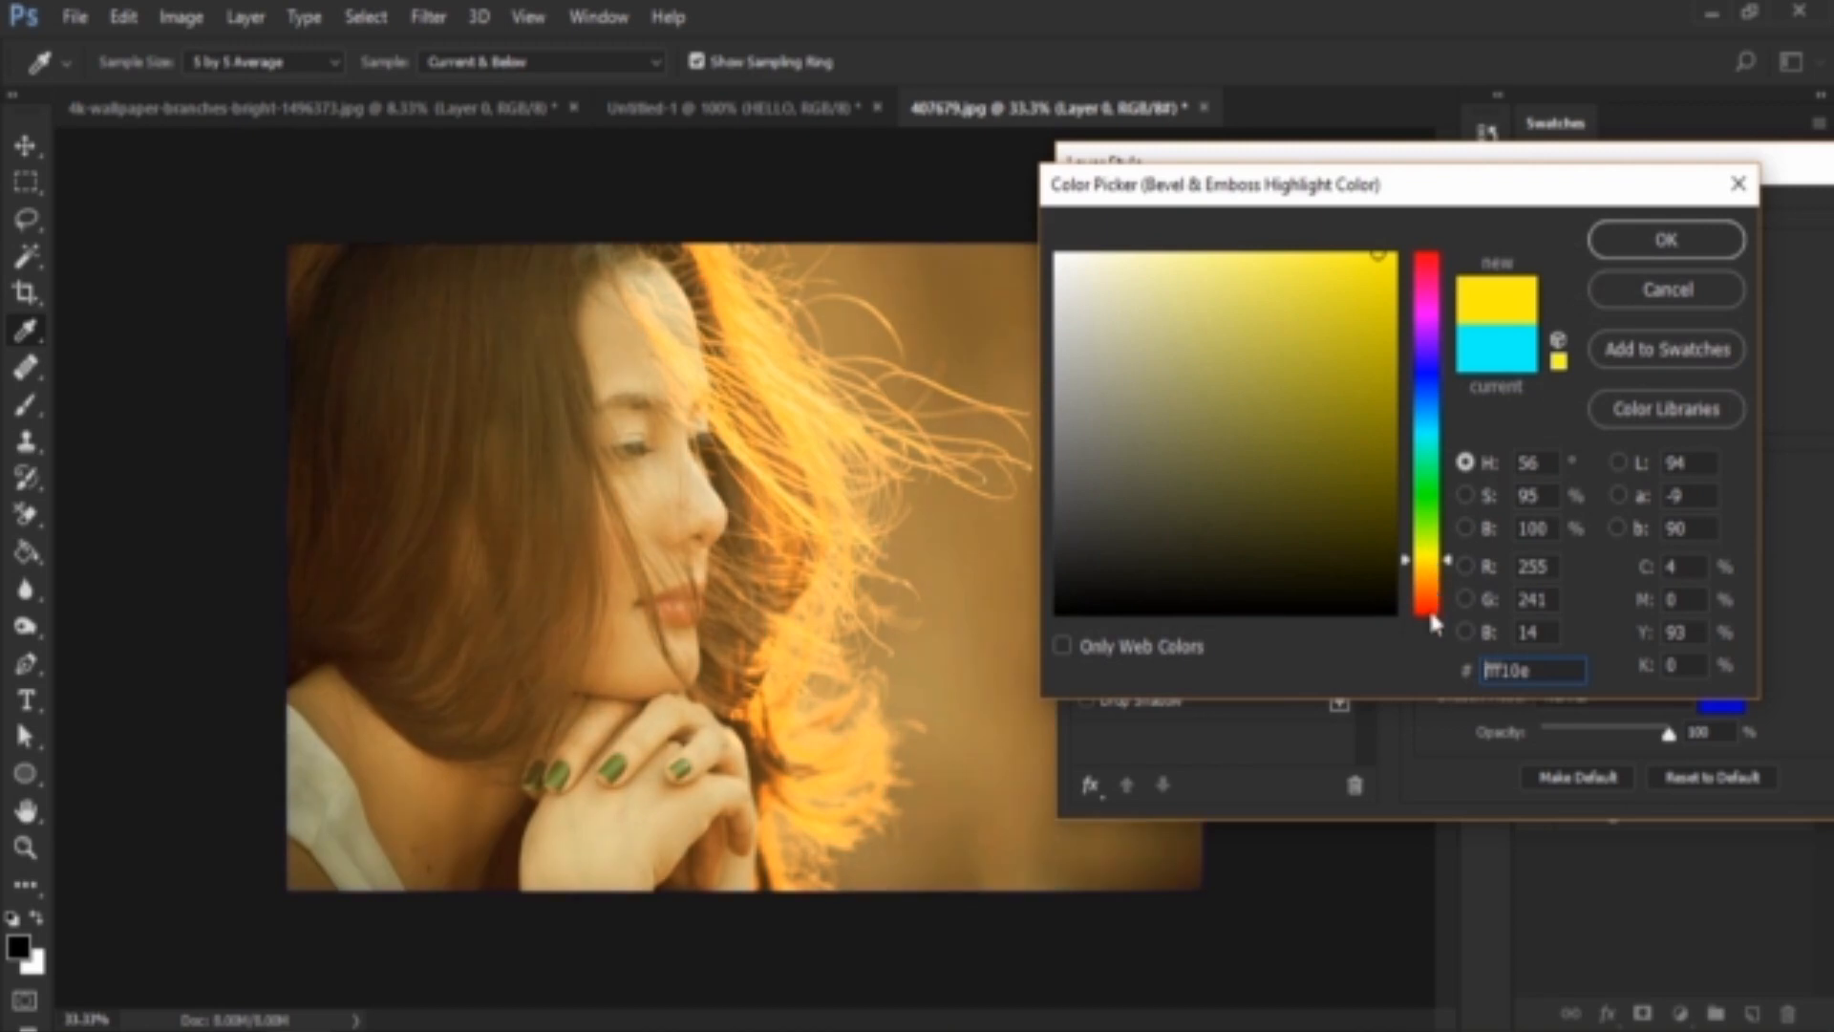
click(1432, 616)
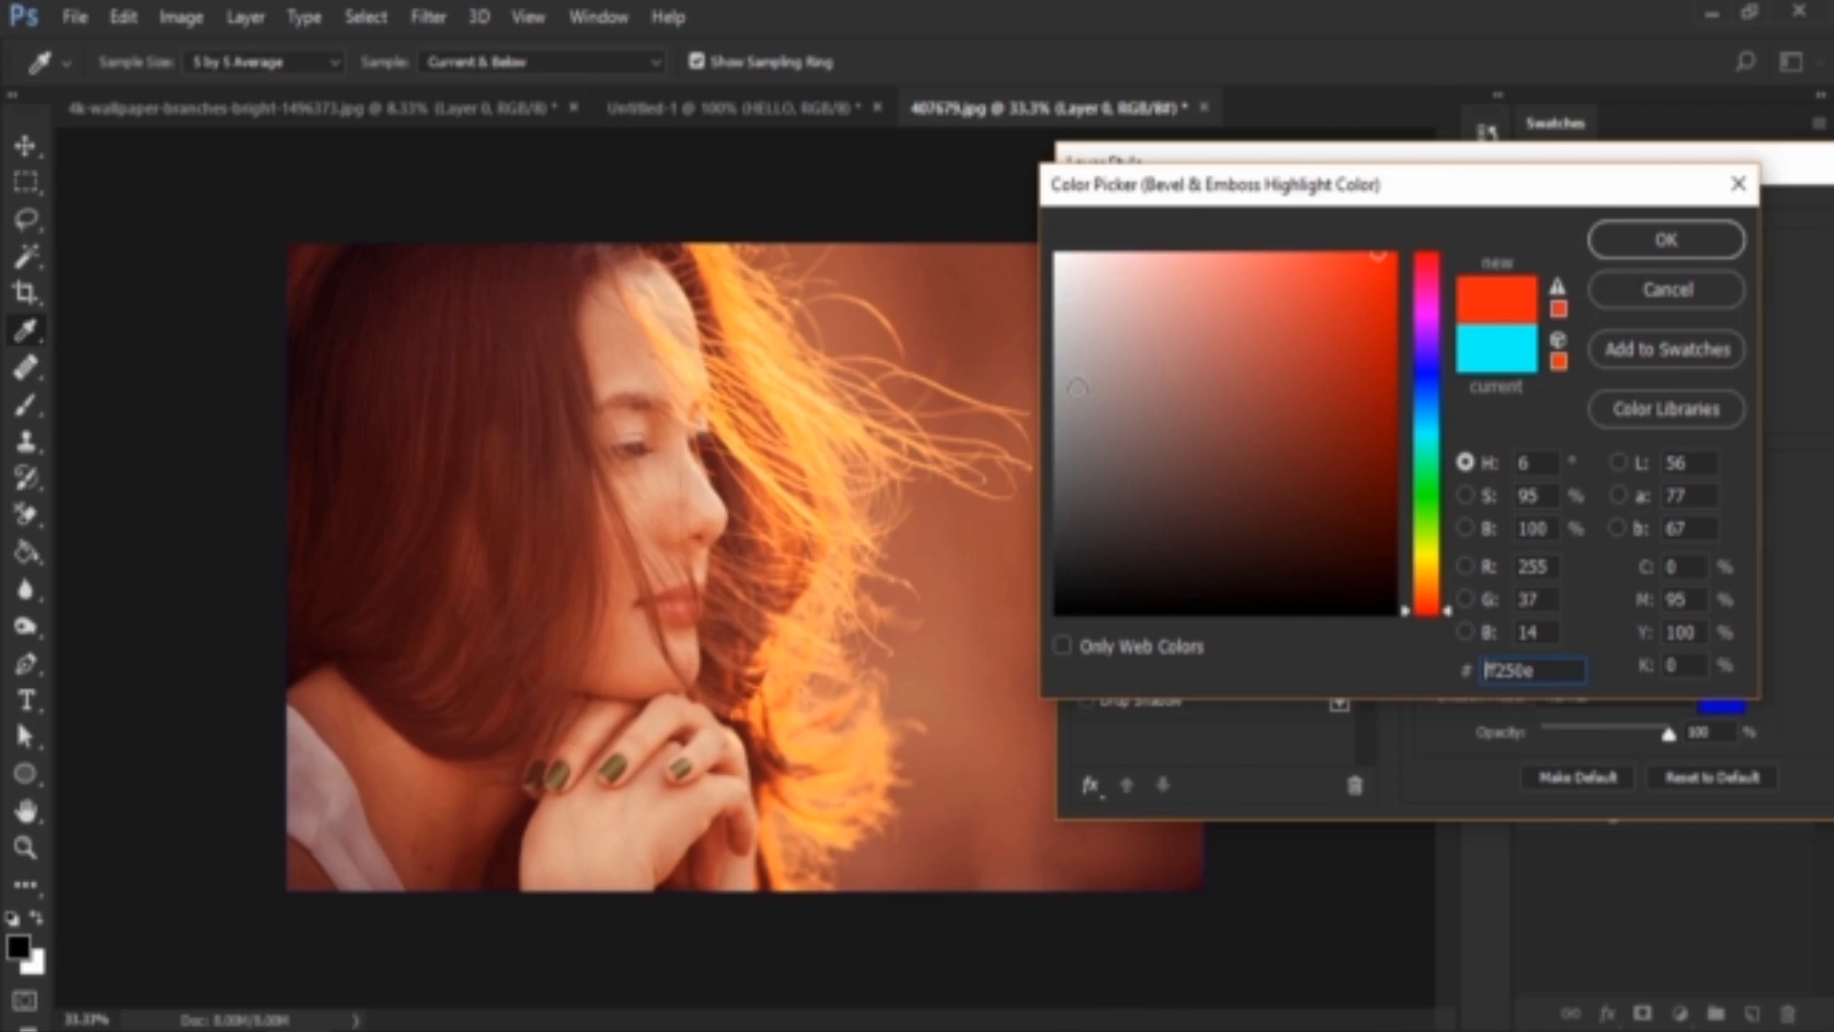
click(1710, 241)
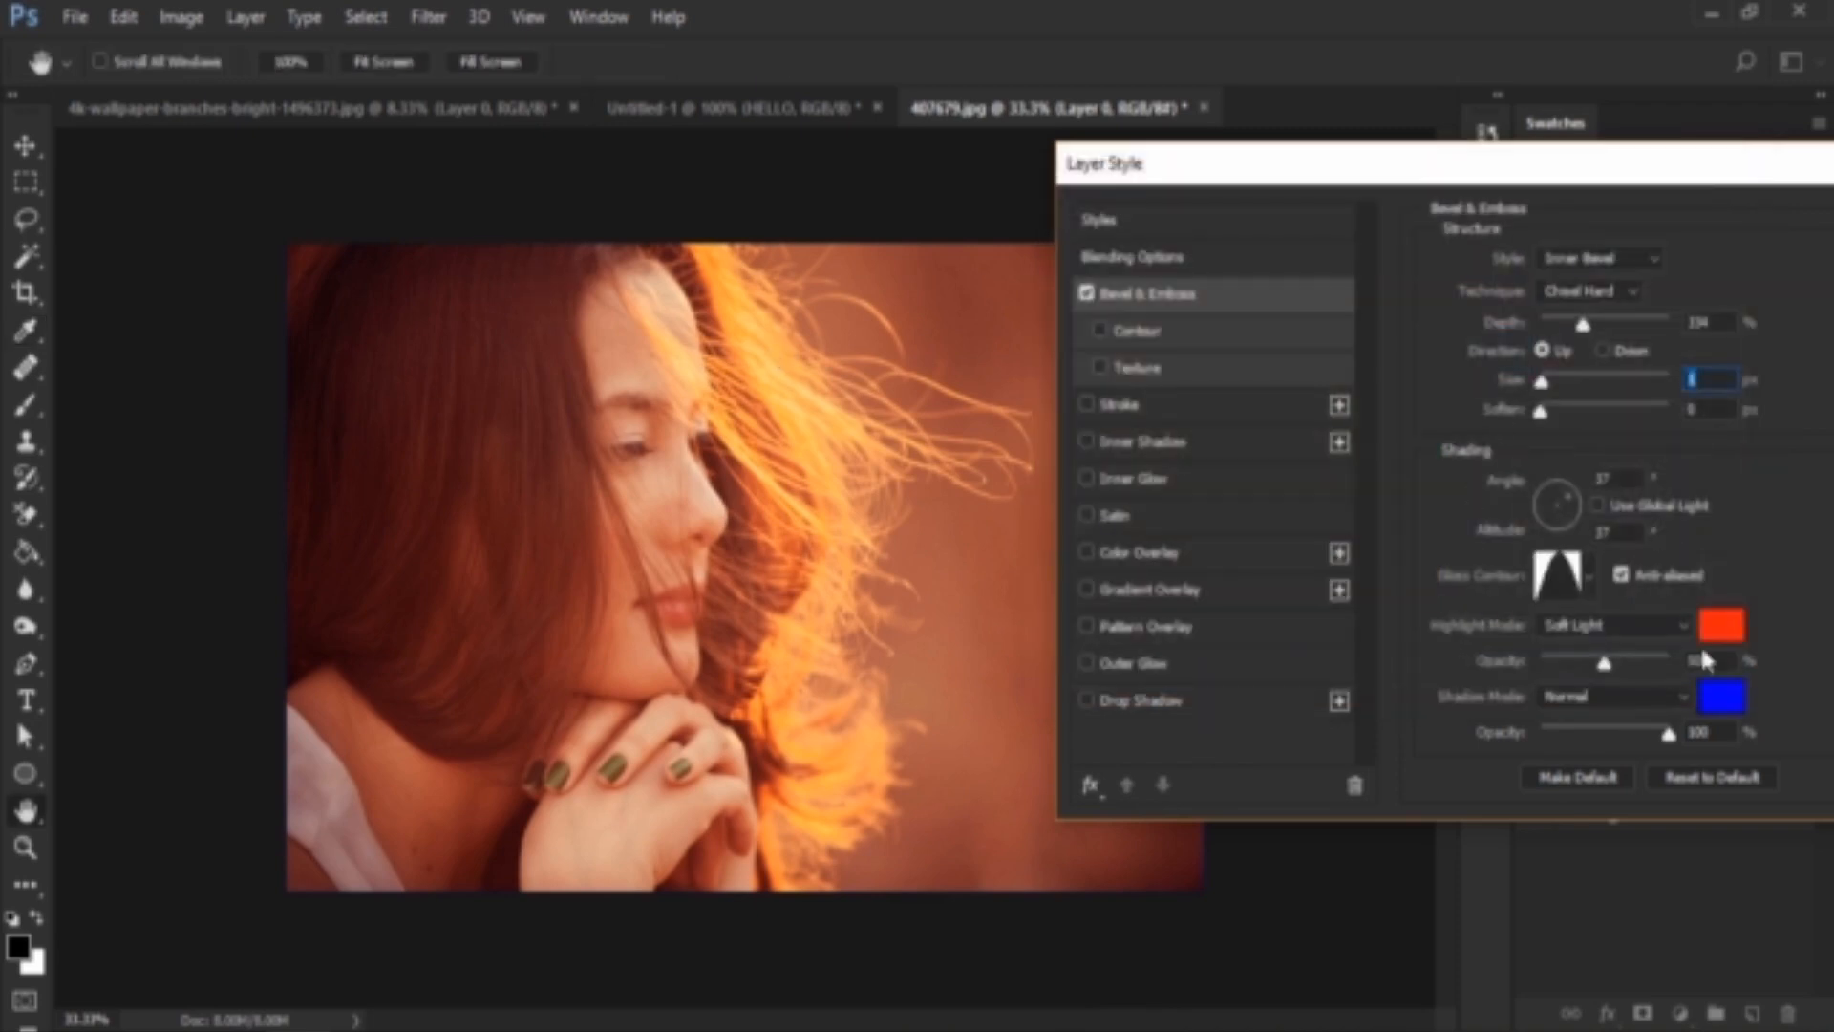
Try the Cone - Asymmetrical, Ring - Triple and Ring - Double presets for the Bevel & Emboss gloss contour on the portrait photo.
click(1586, 576)
click(1548, 699)
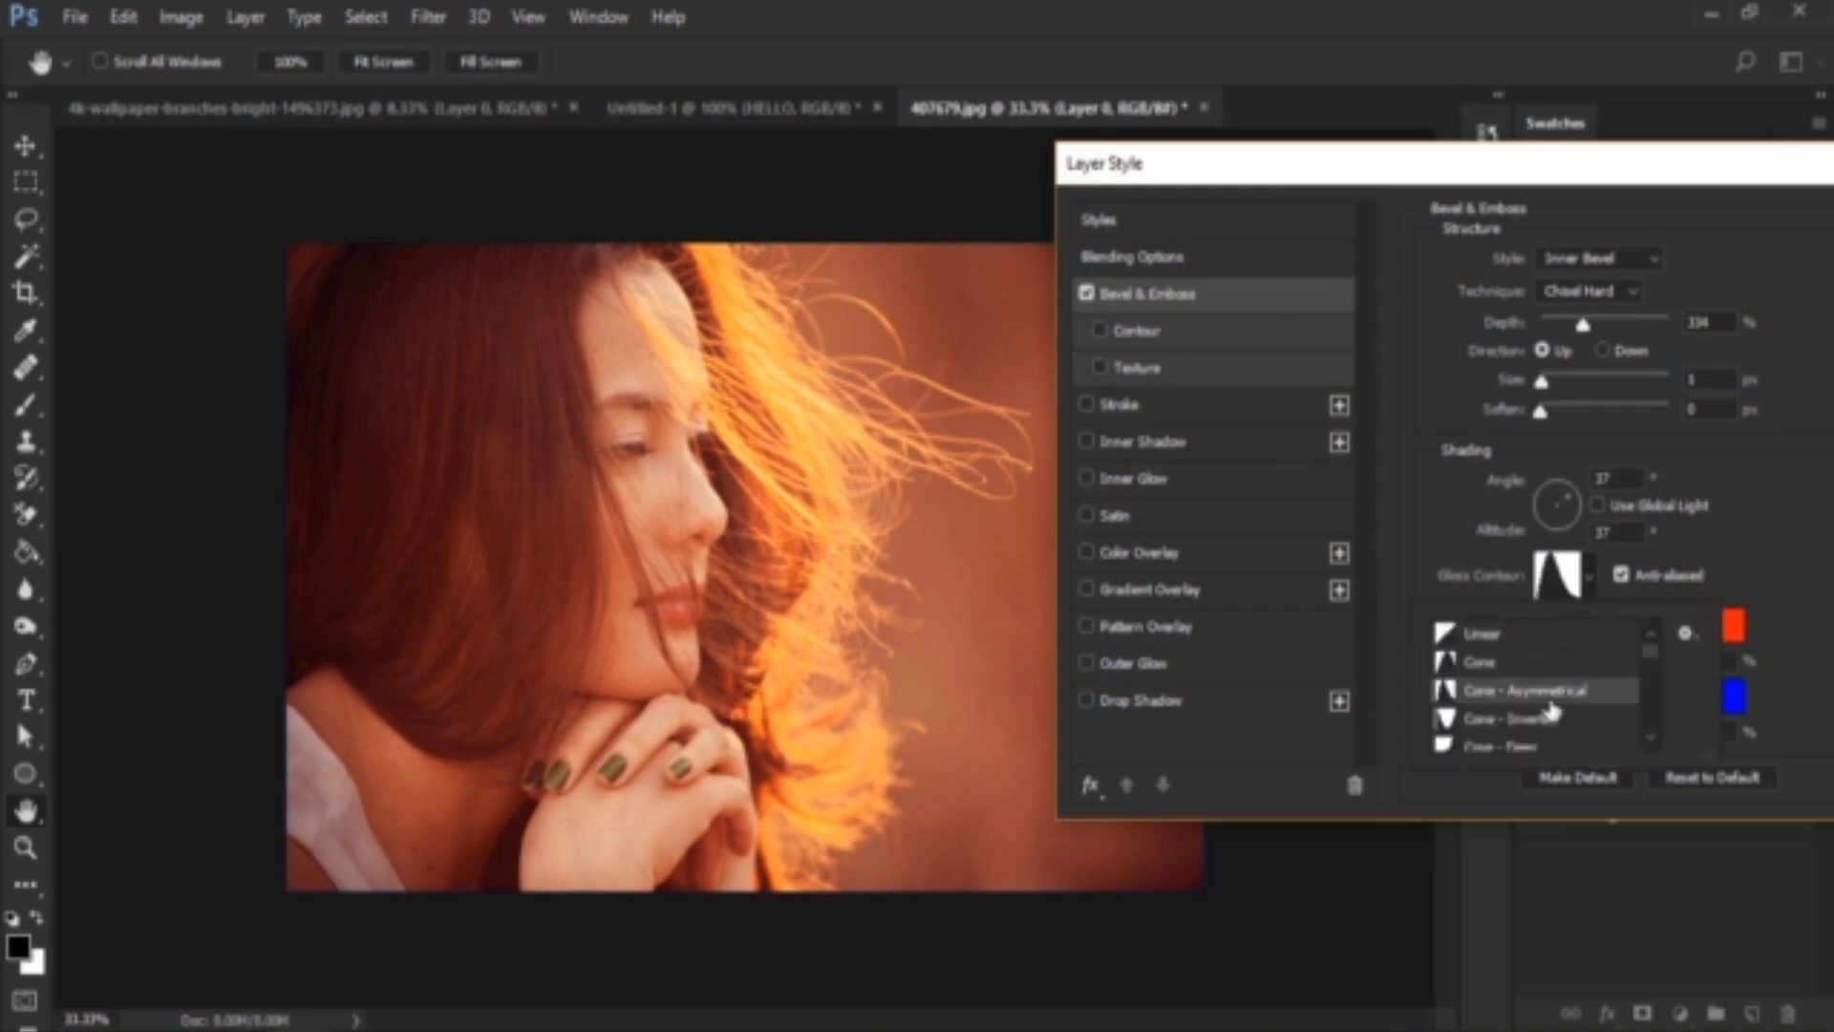
scroll(1549, 703, down, 4)
click(1549, 690)
scroll(1552, 673, down, 8)
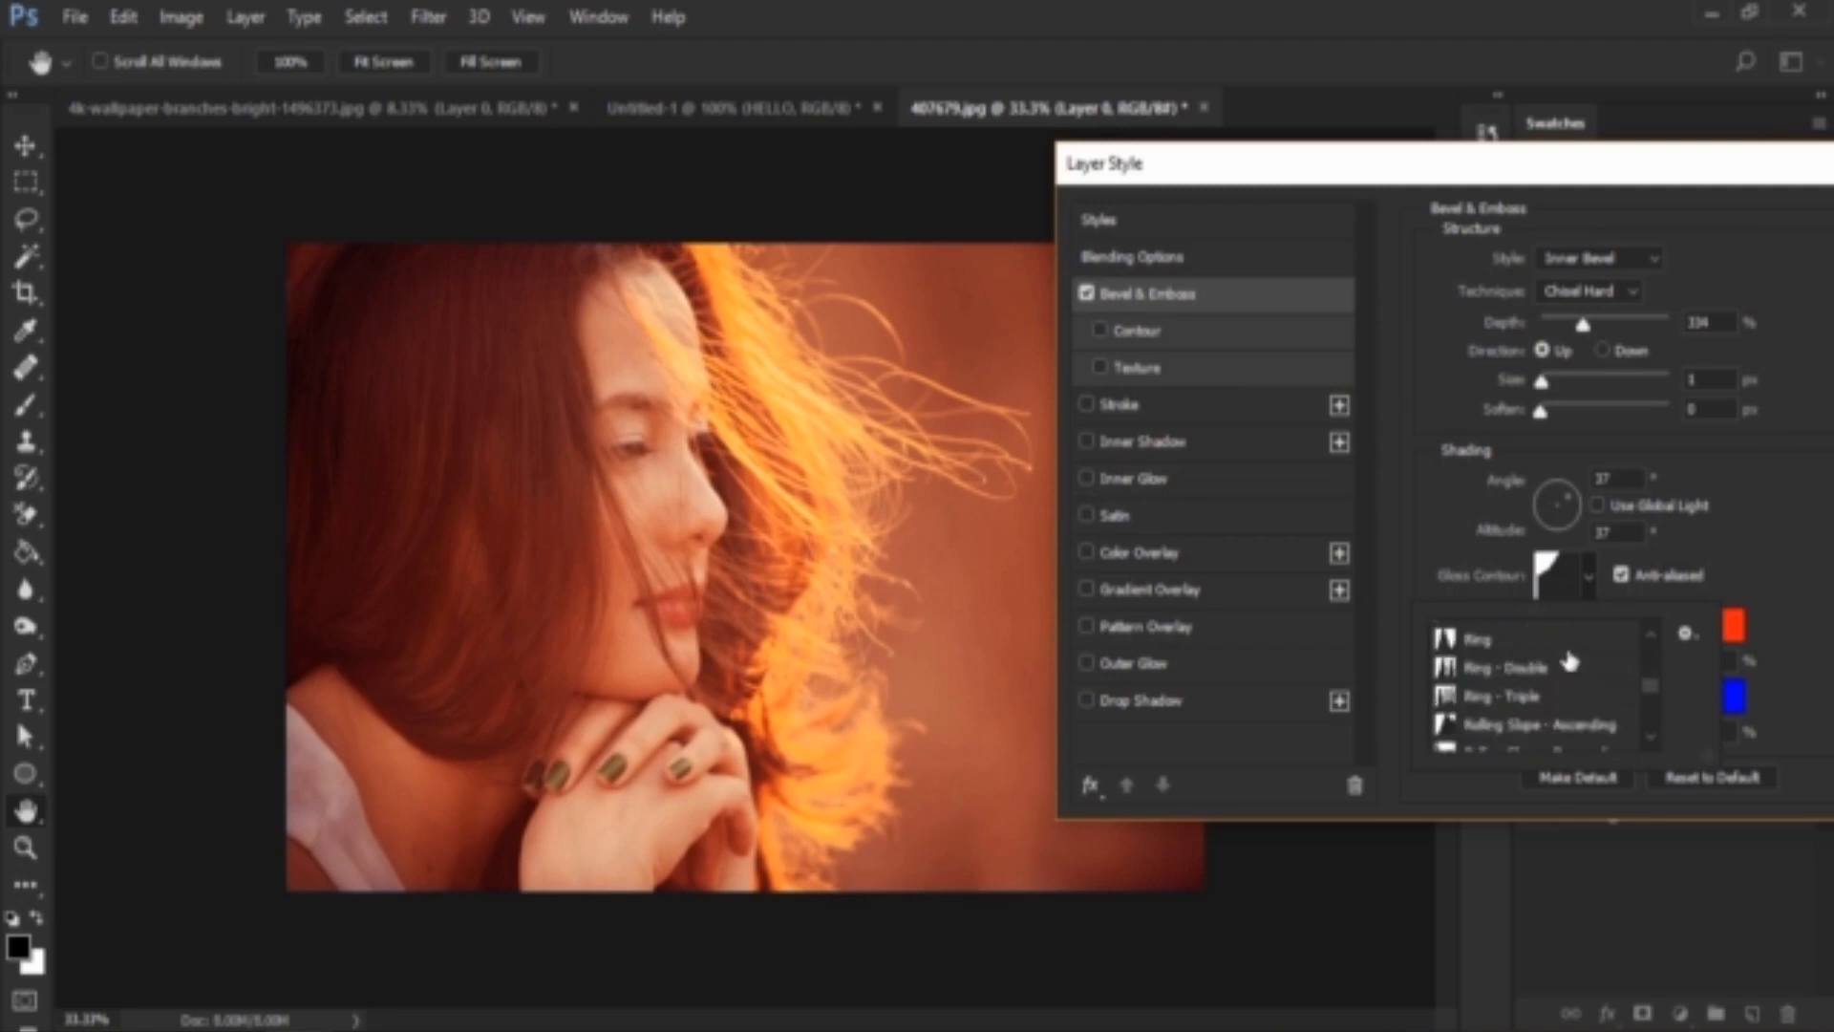
scroll(1567, 669, down, 3)
scroll(1557, 669, up, 2)
click(1533, 656)
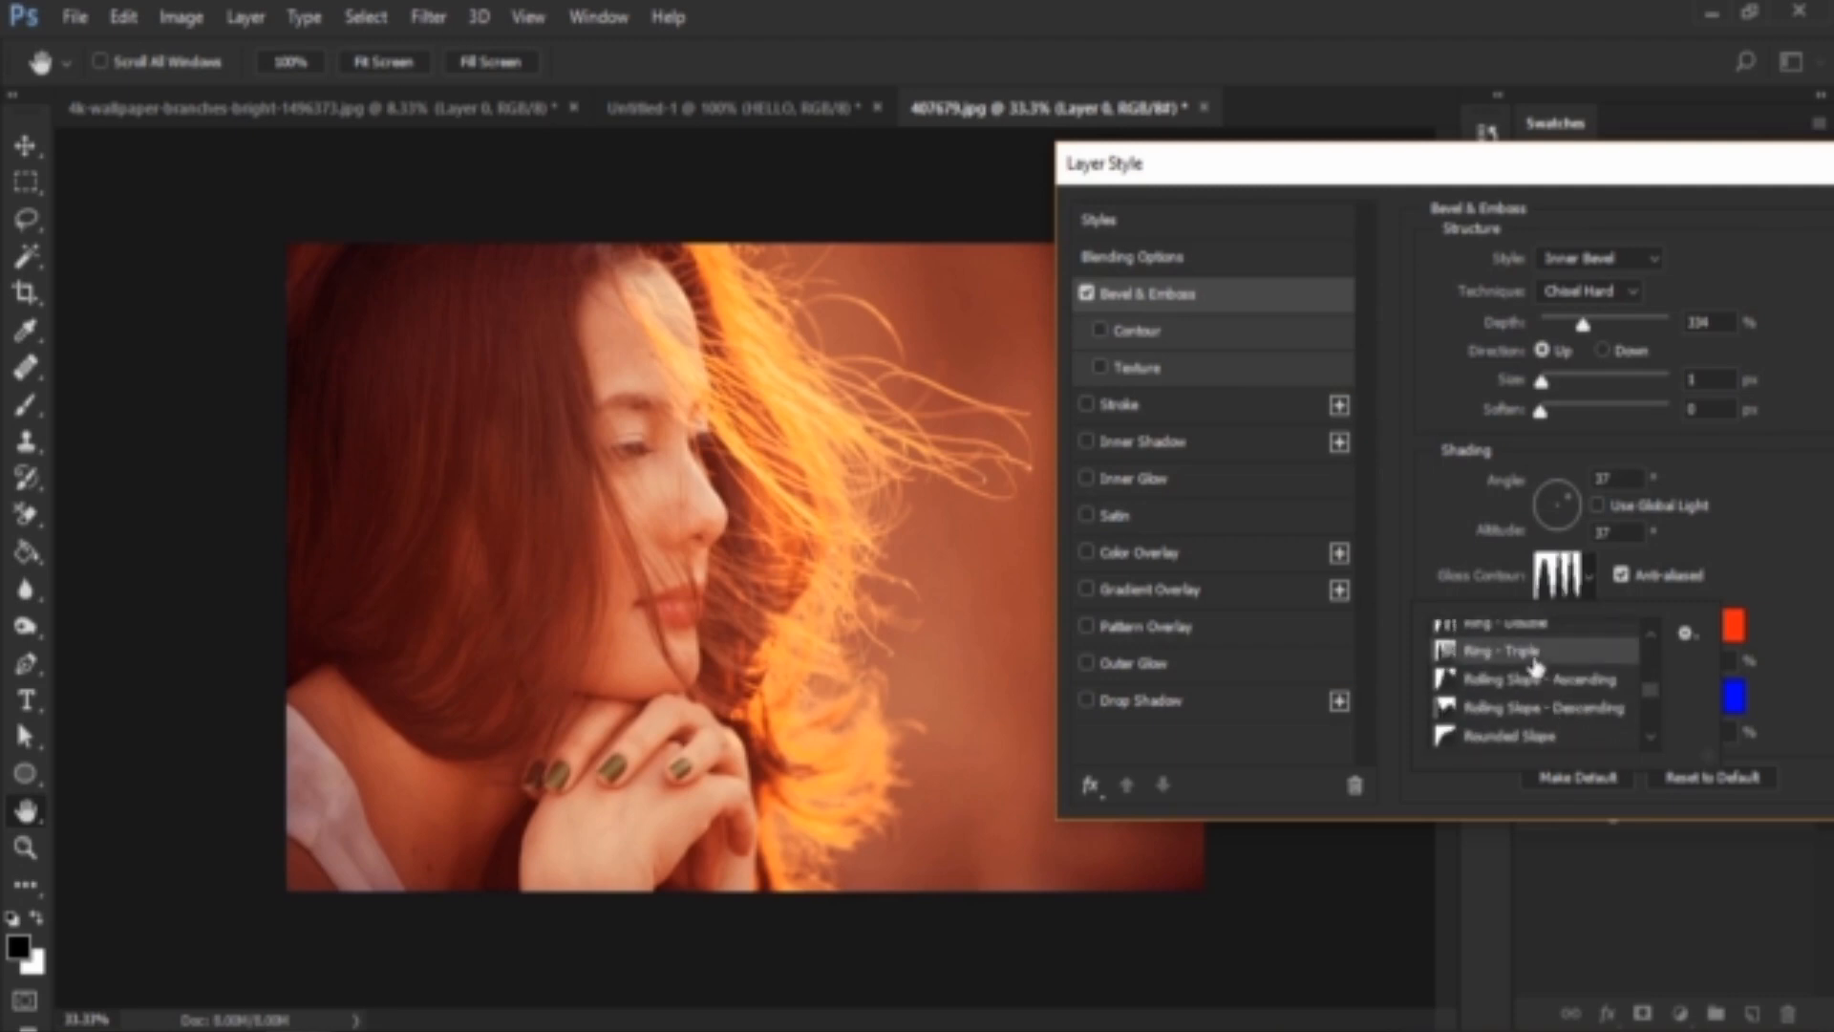
scroll(1535, 666, up, 1)
click(1534, 650)
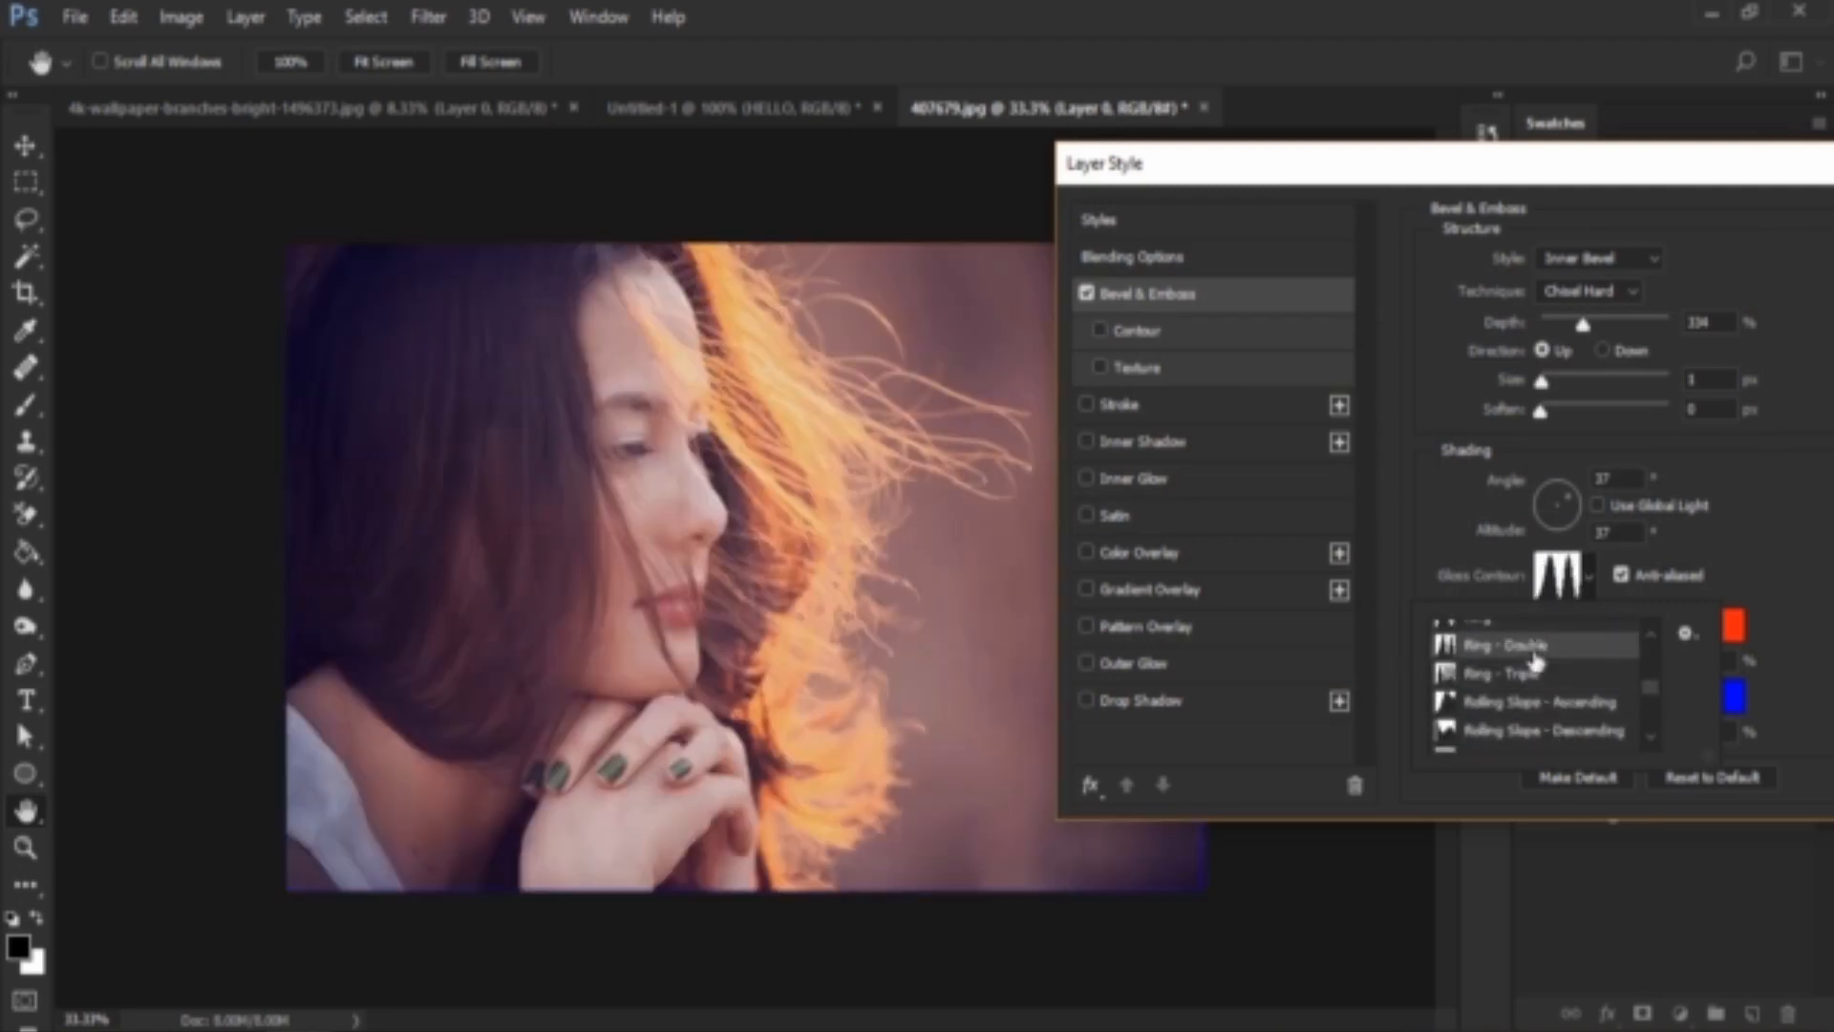
scroll(1534, 654, up, 1)
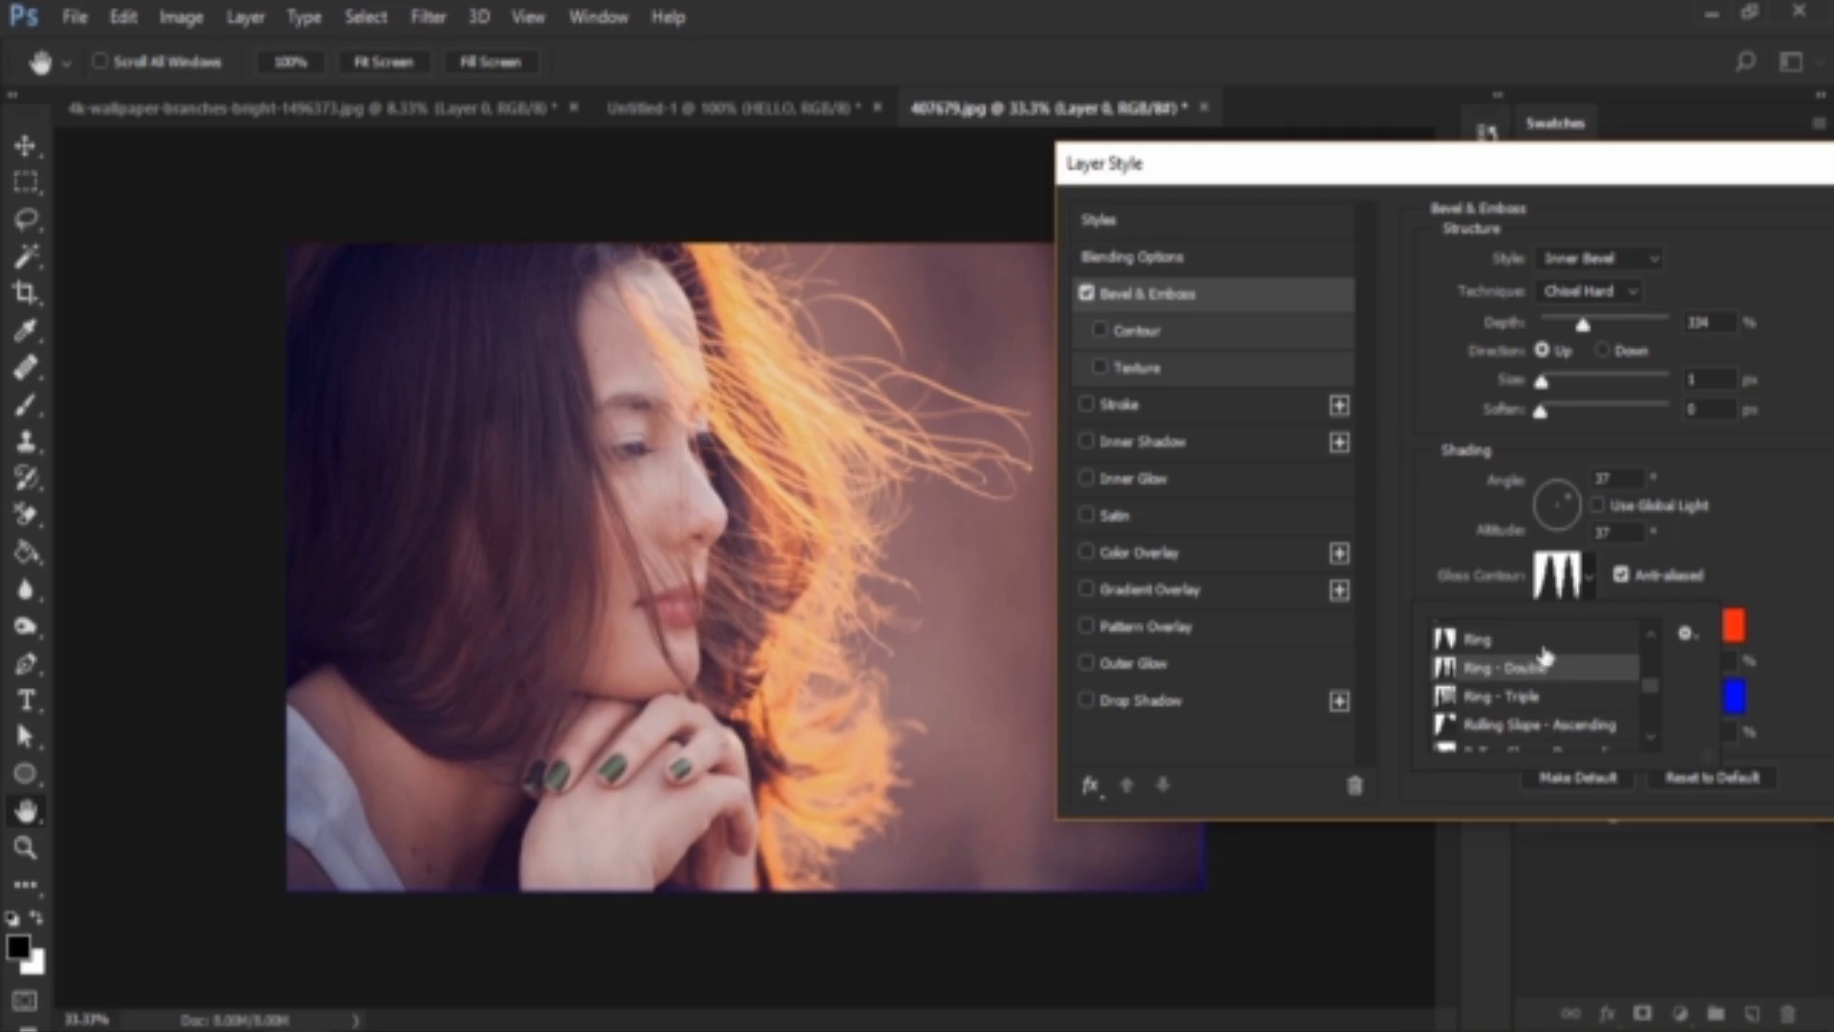
click(1543, 648)
click(1545, 668)
Set the Bevel & Emboss gloss contour to Peaks and lower the second peak of its curve in the Contour Editor.
scroll(1543, 682, up, 2)
click(1542, 682)
click(1540, 657)
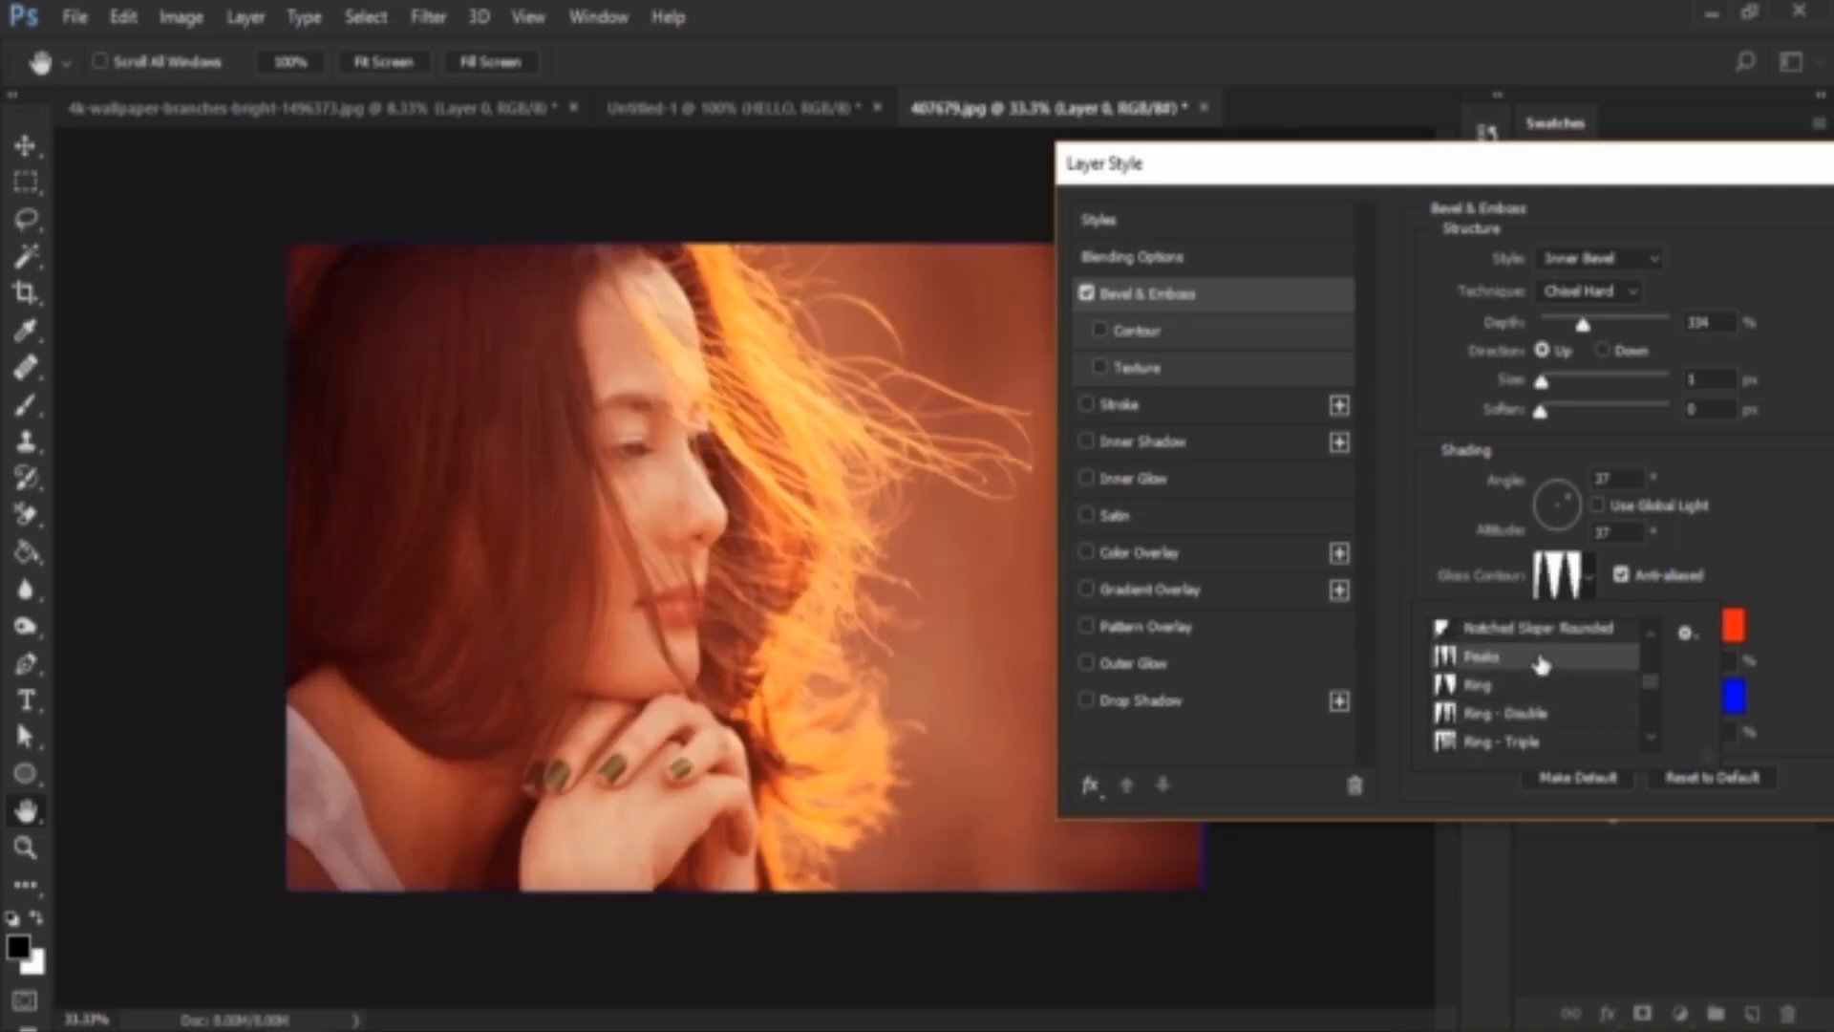
click(1549, 563)
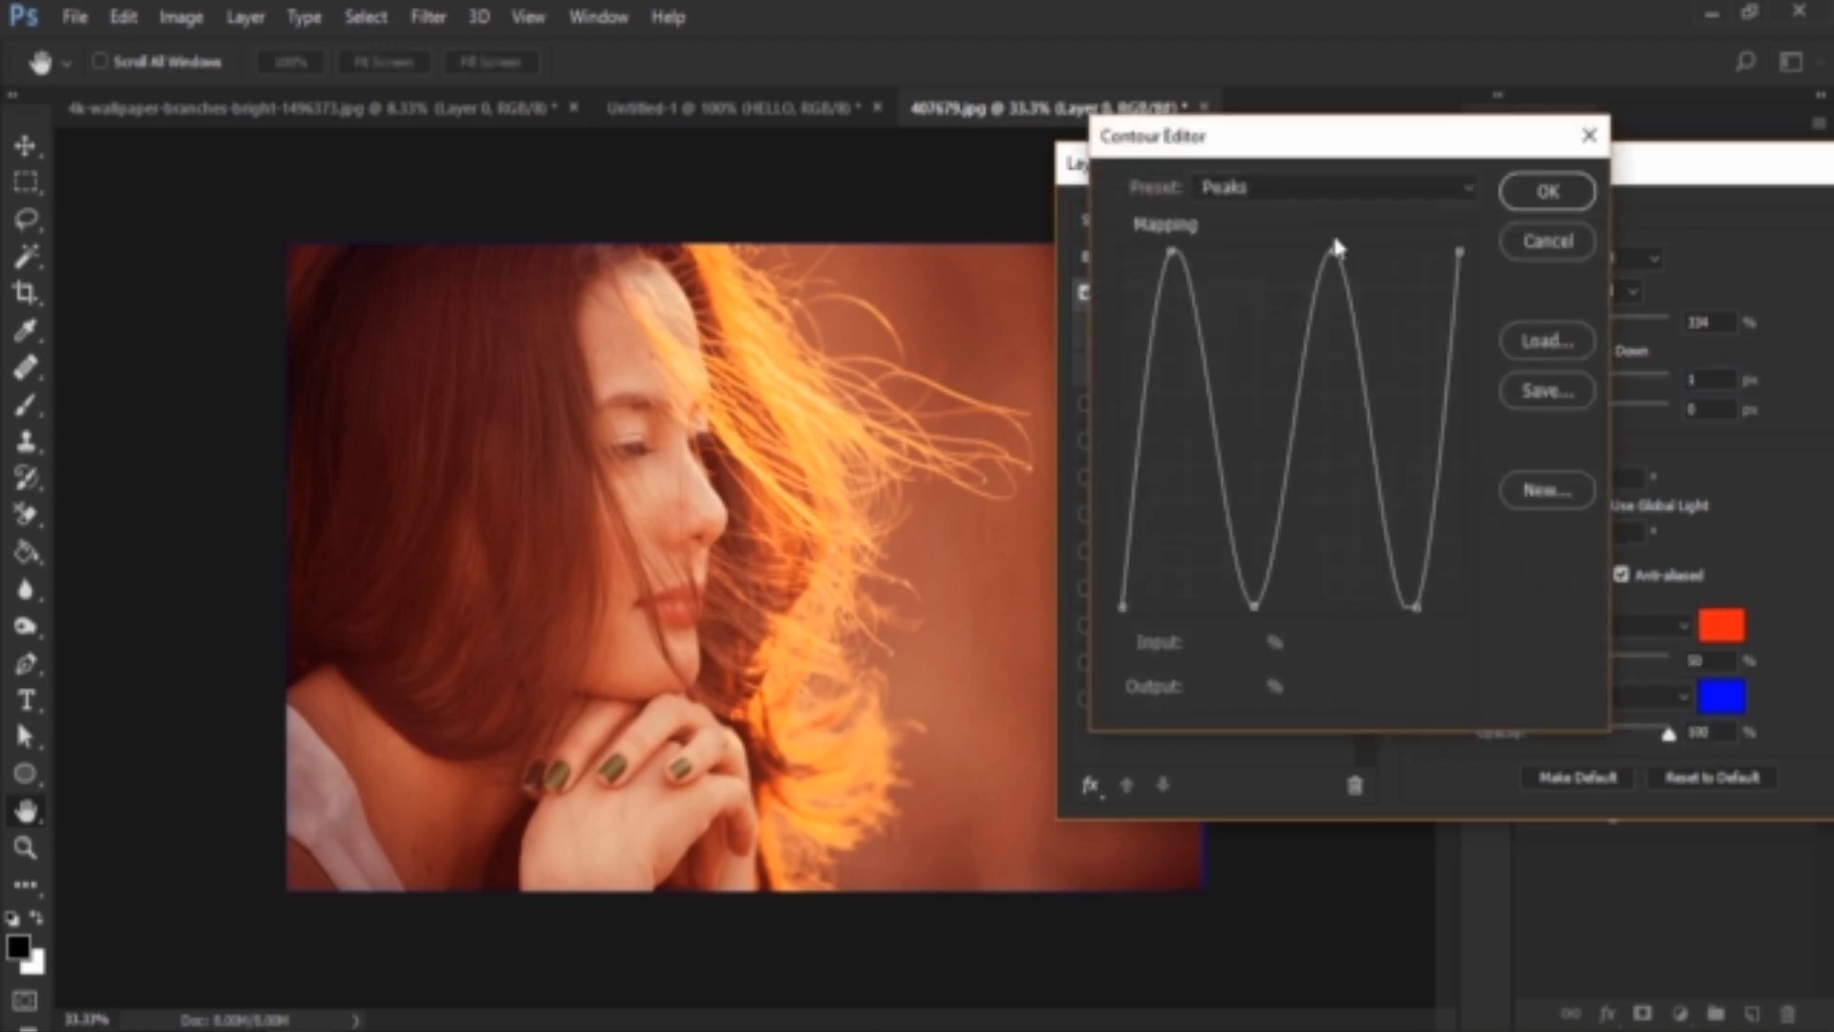
drag(1329, 250, 1332, 382)
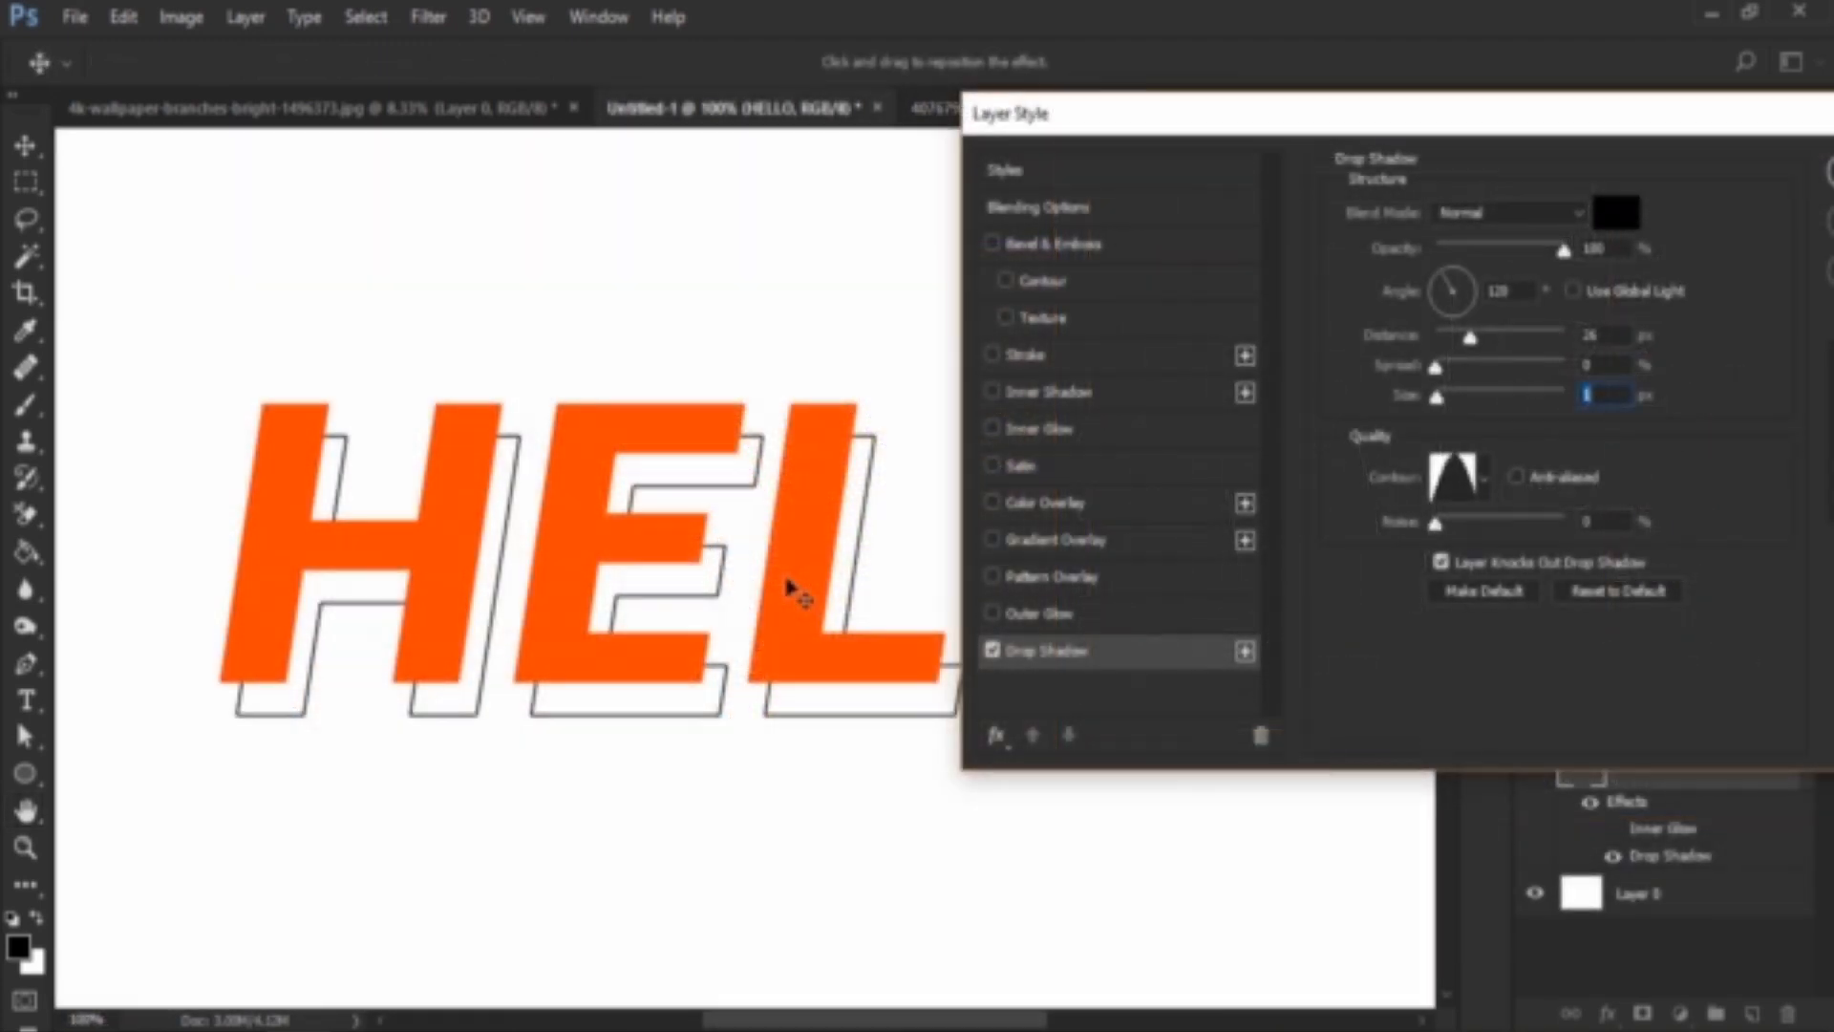
Reposition the Layer Style dialog and open the contour presets for the HELLO text's Drop Shadow.
click(1486, 491)
click(1487, 479)
drag(1402, 139, 1350, 140)
click(1431, 487)
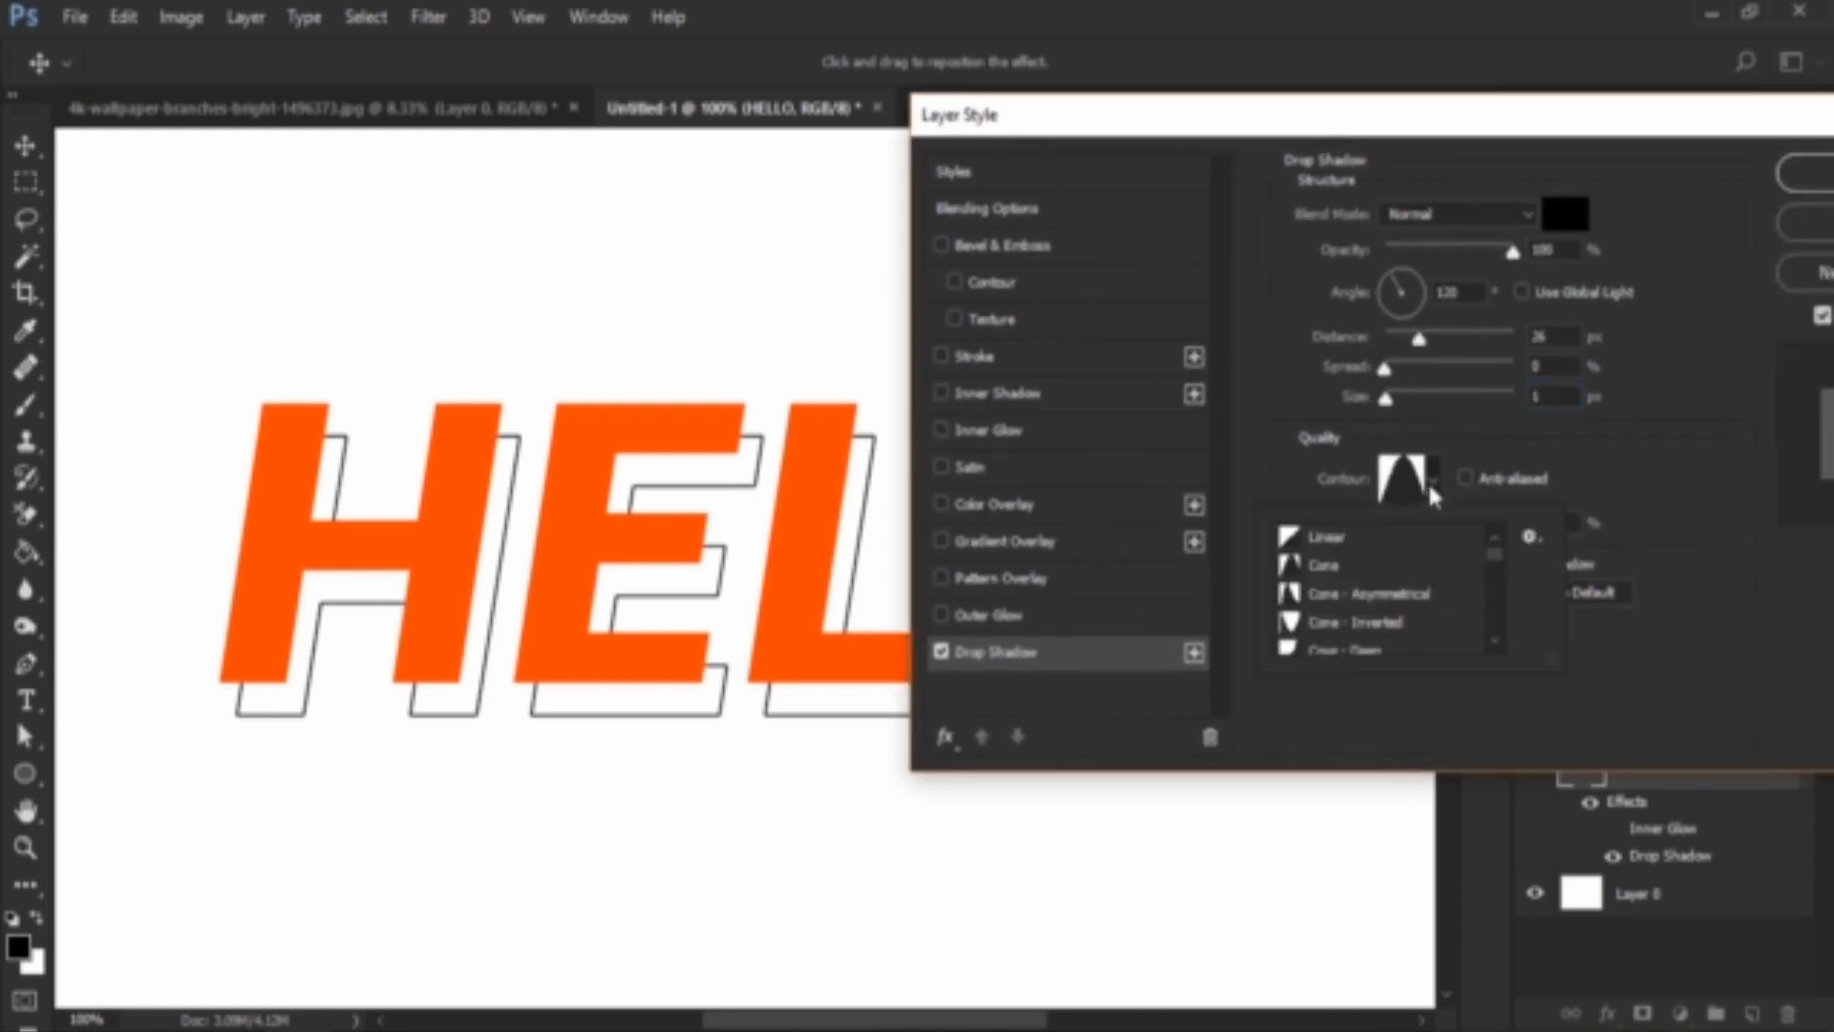